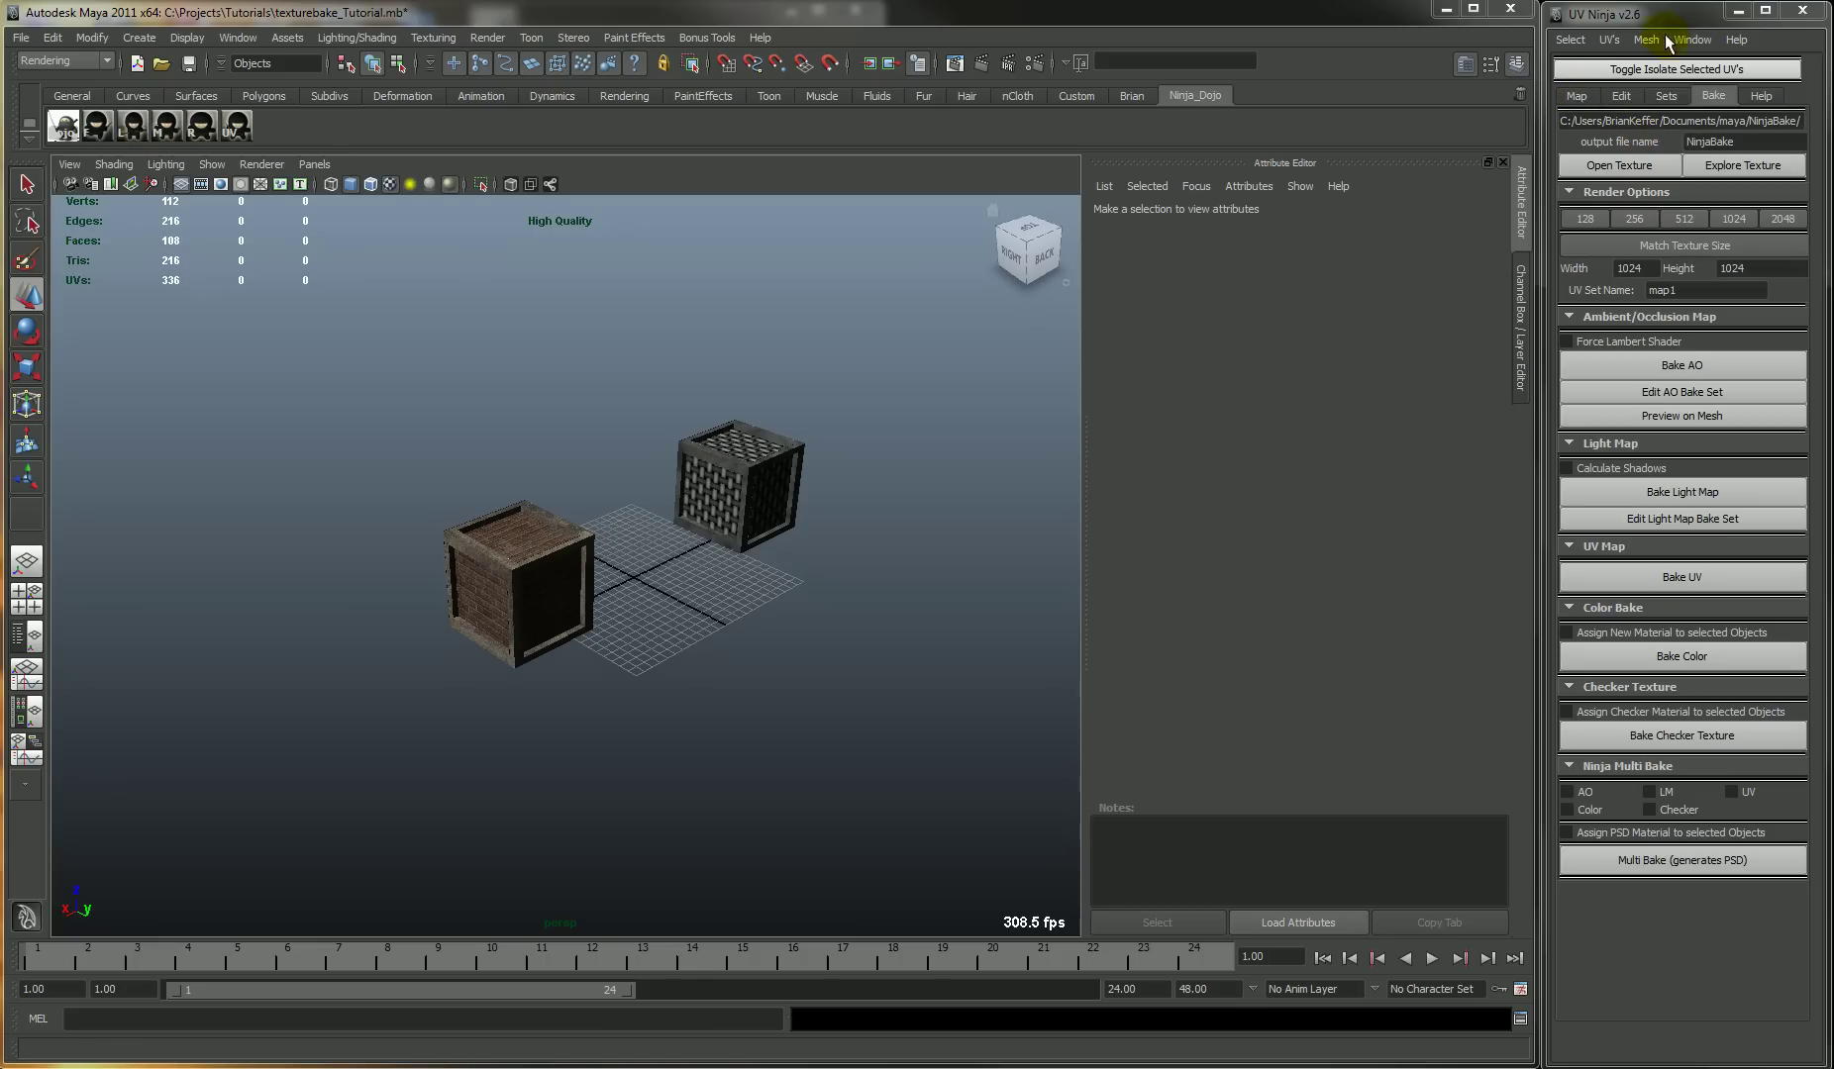
# - Set the bake output file name to BoxTest and the texture width and height to 512, using UV set map1
pyautogui.click(1712, 97)
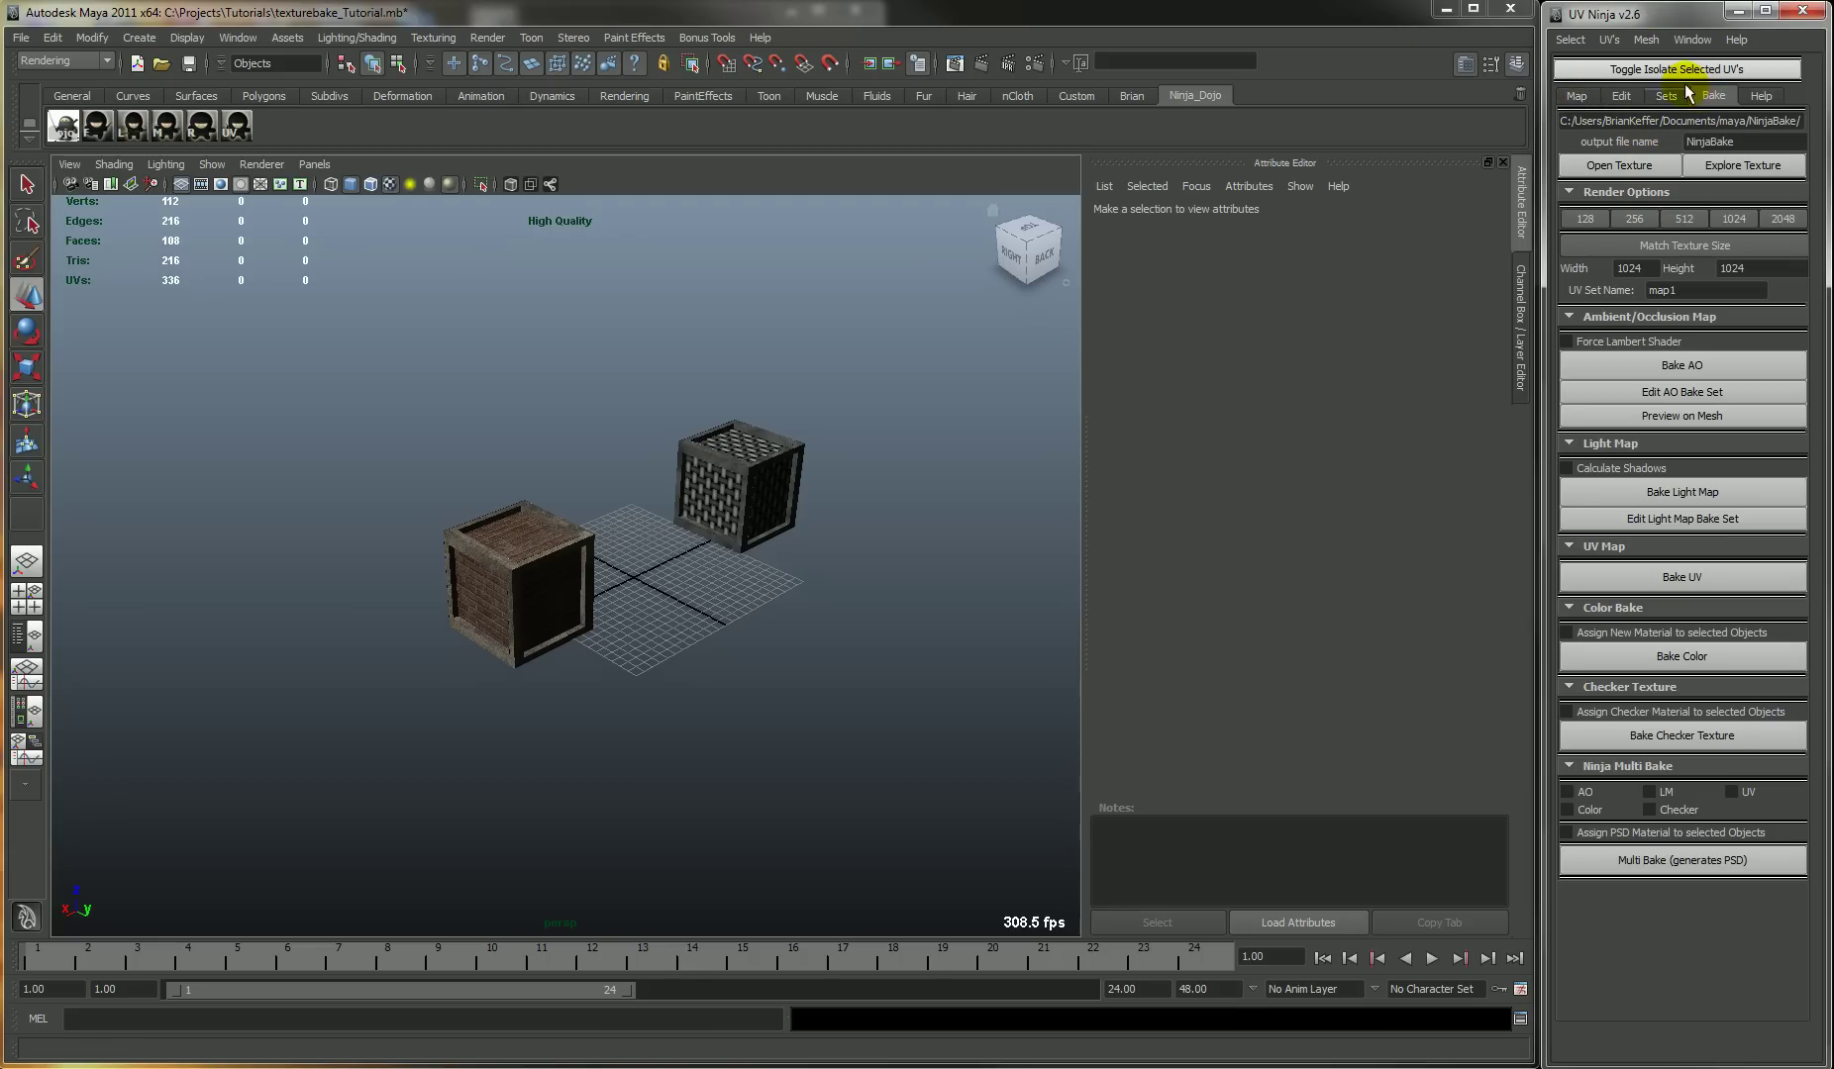
pyautogui.doubleClick(1734, 121)
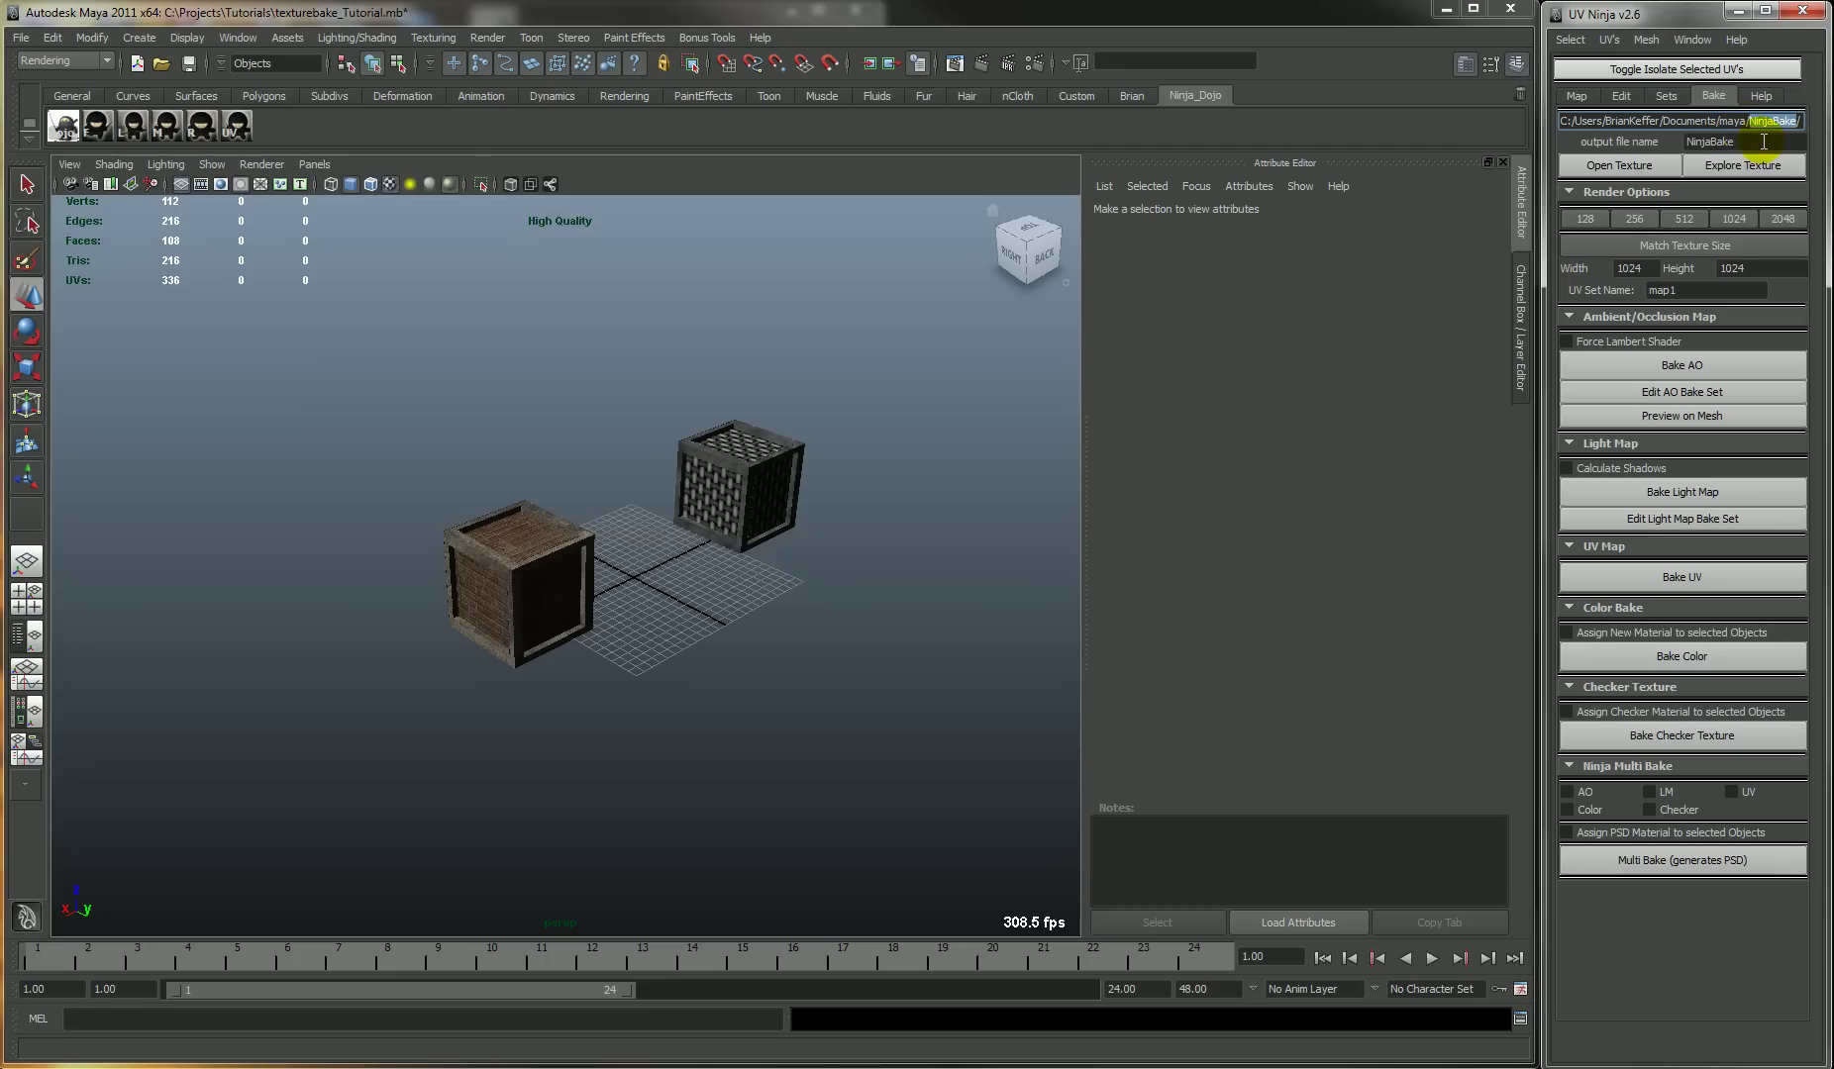
pyautogui.click(1763, 141)
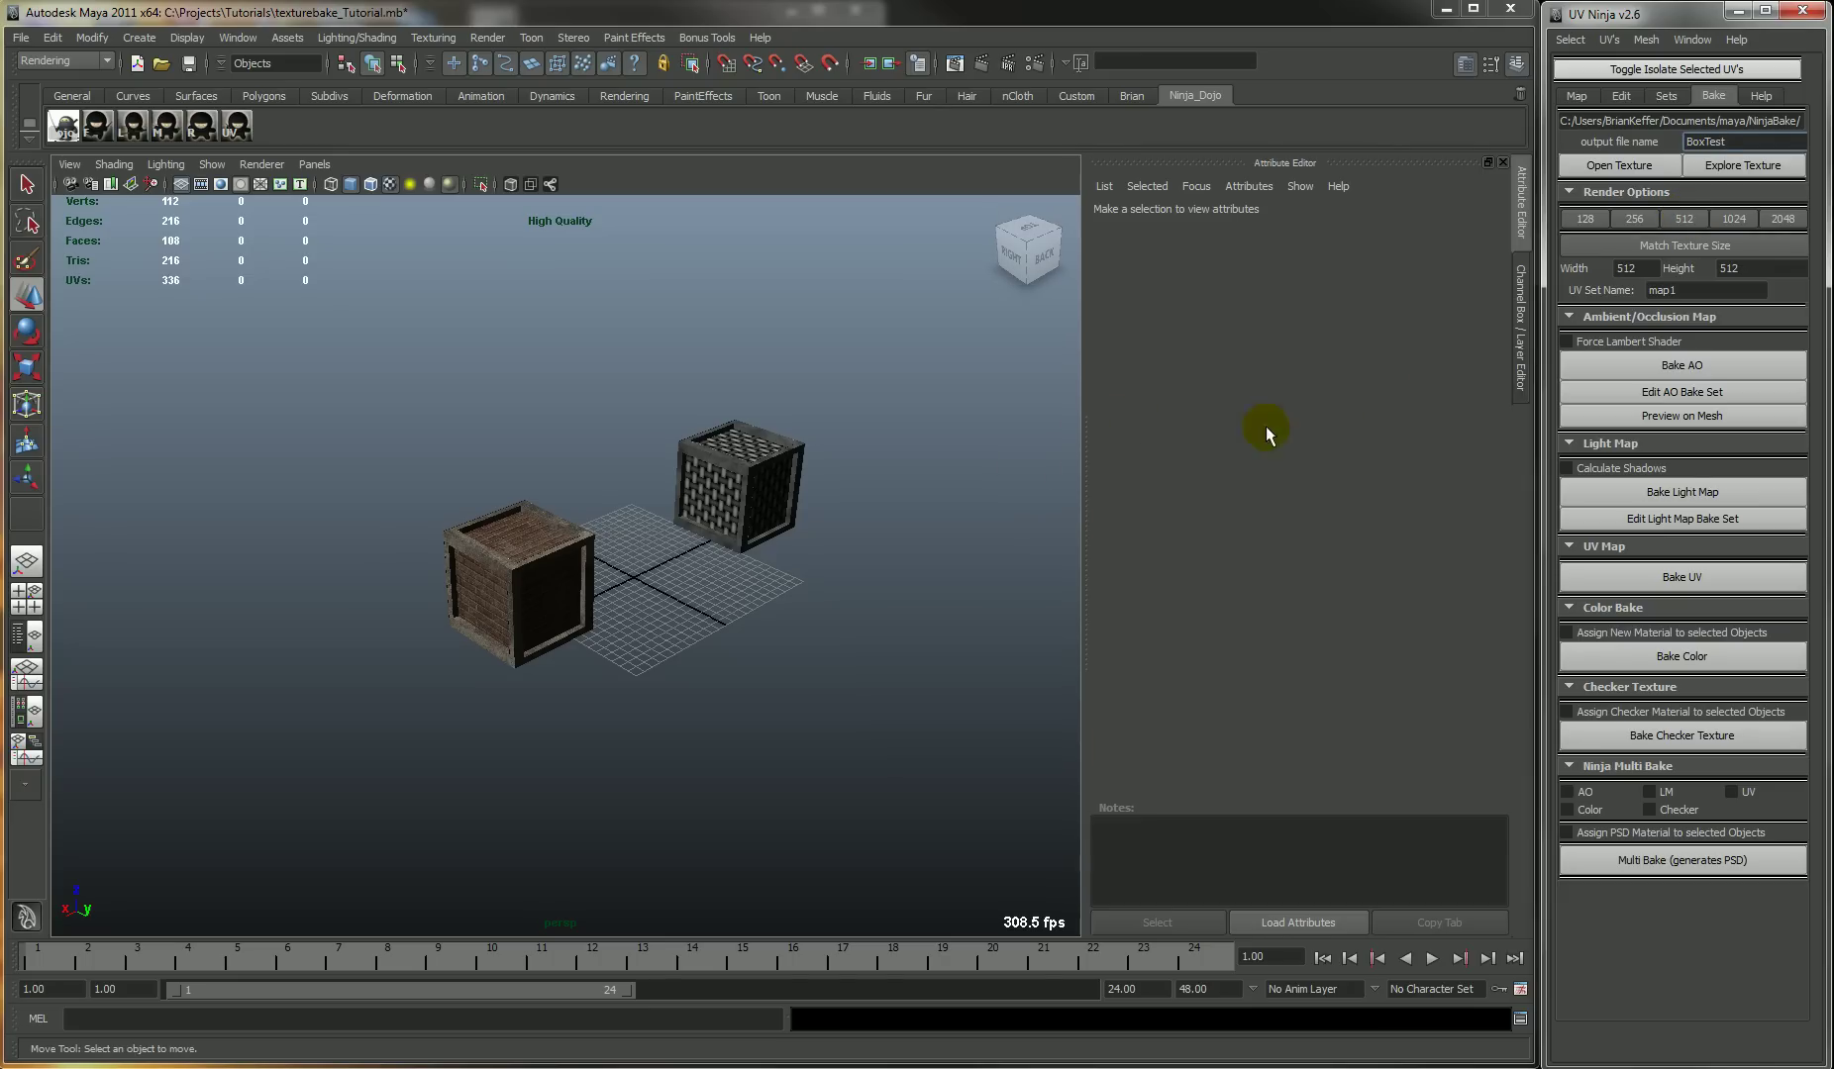
pyautogui.click(1707, 288)
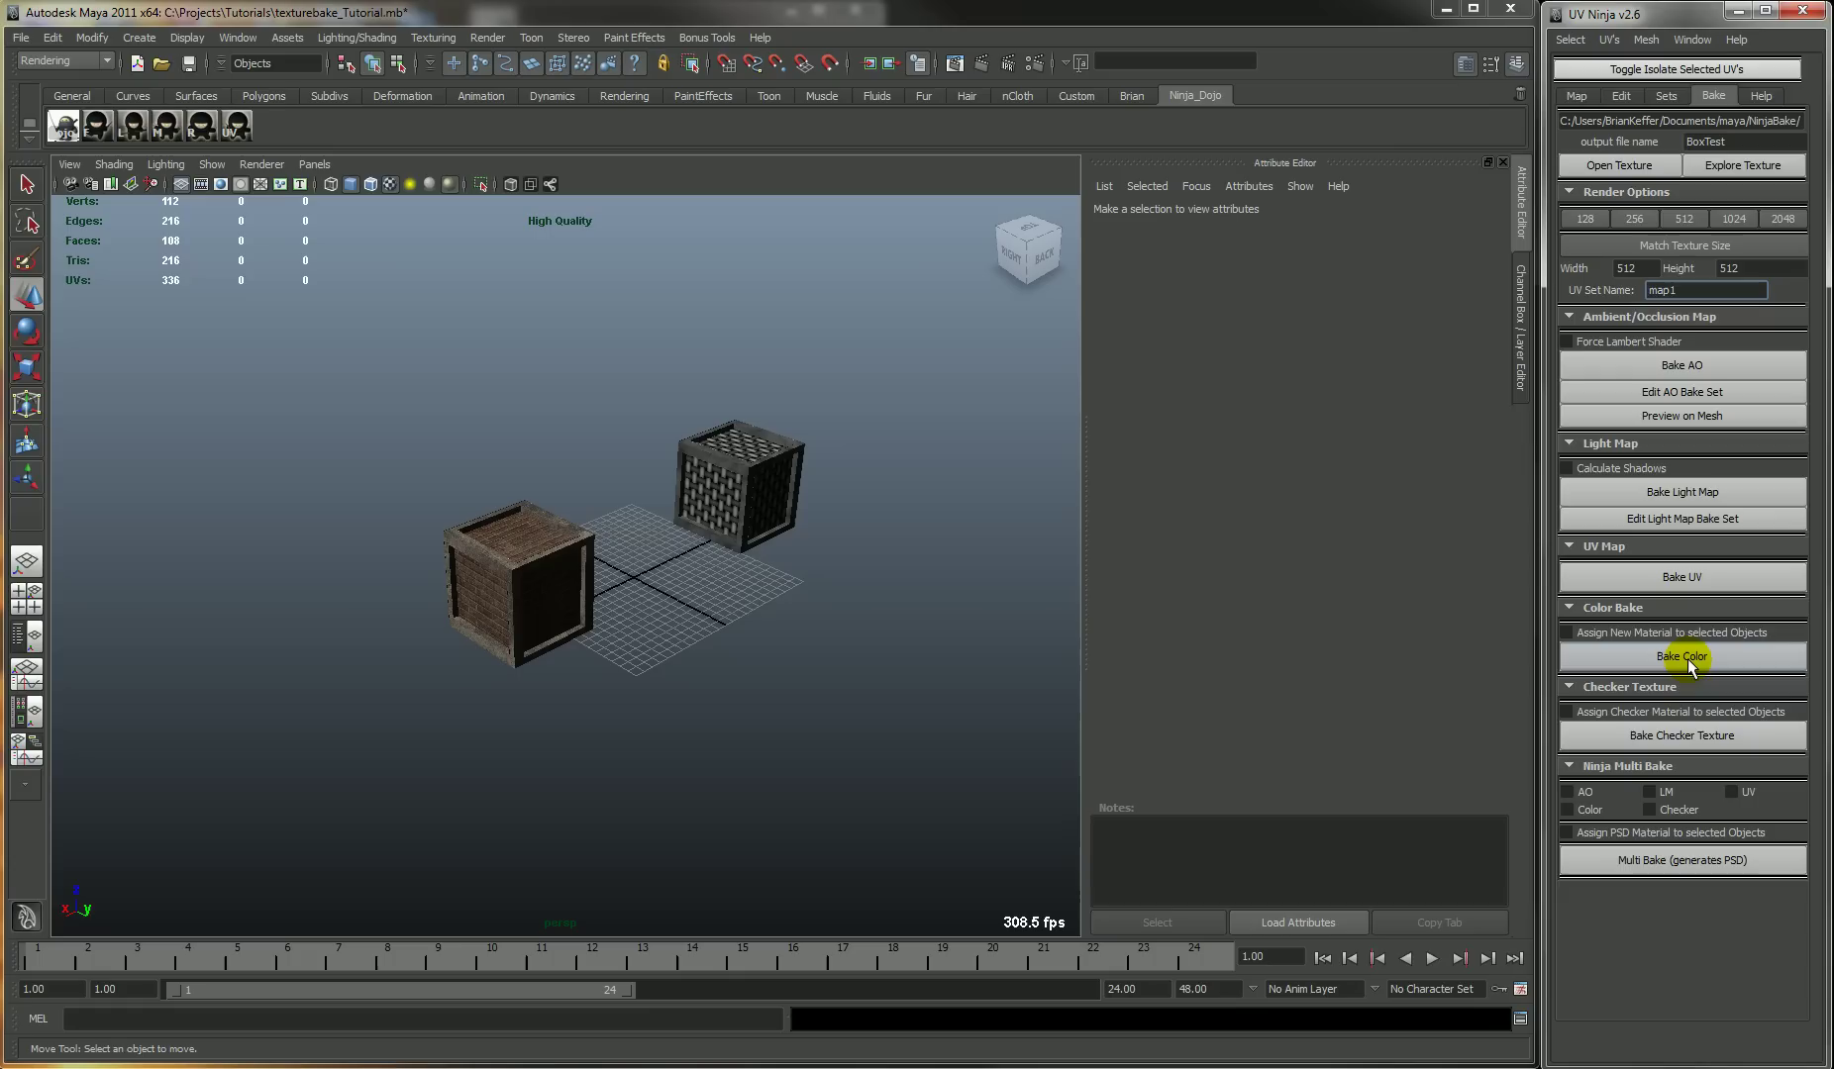
# - Inspect the brick crate's UV layout against its file1 and file2 textures in the UV Texture Editor, and close the editor
pyautogui.click(525, 584)
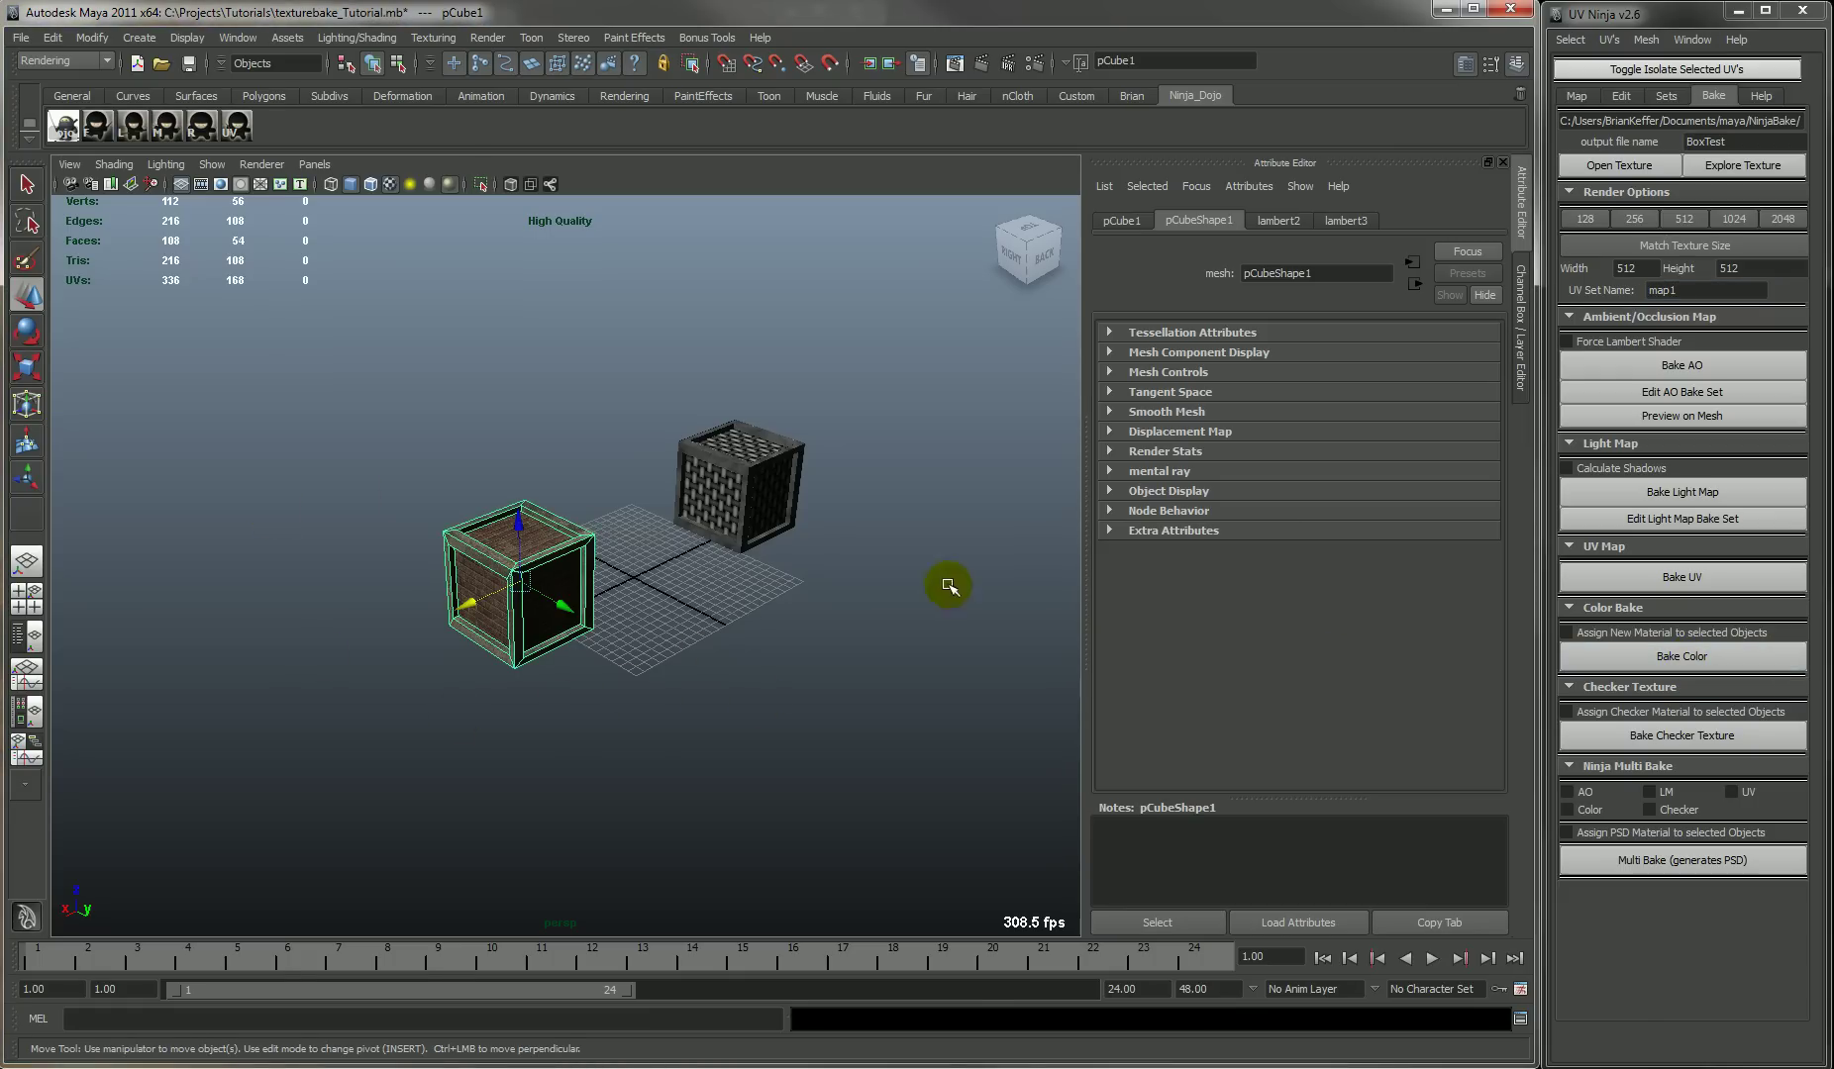
pyautogui.click(1691, 40)
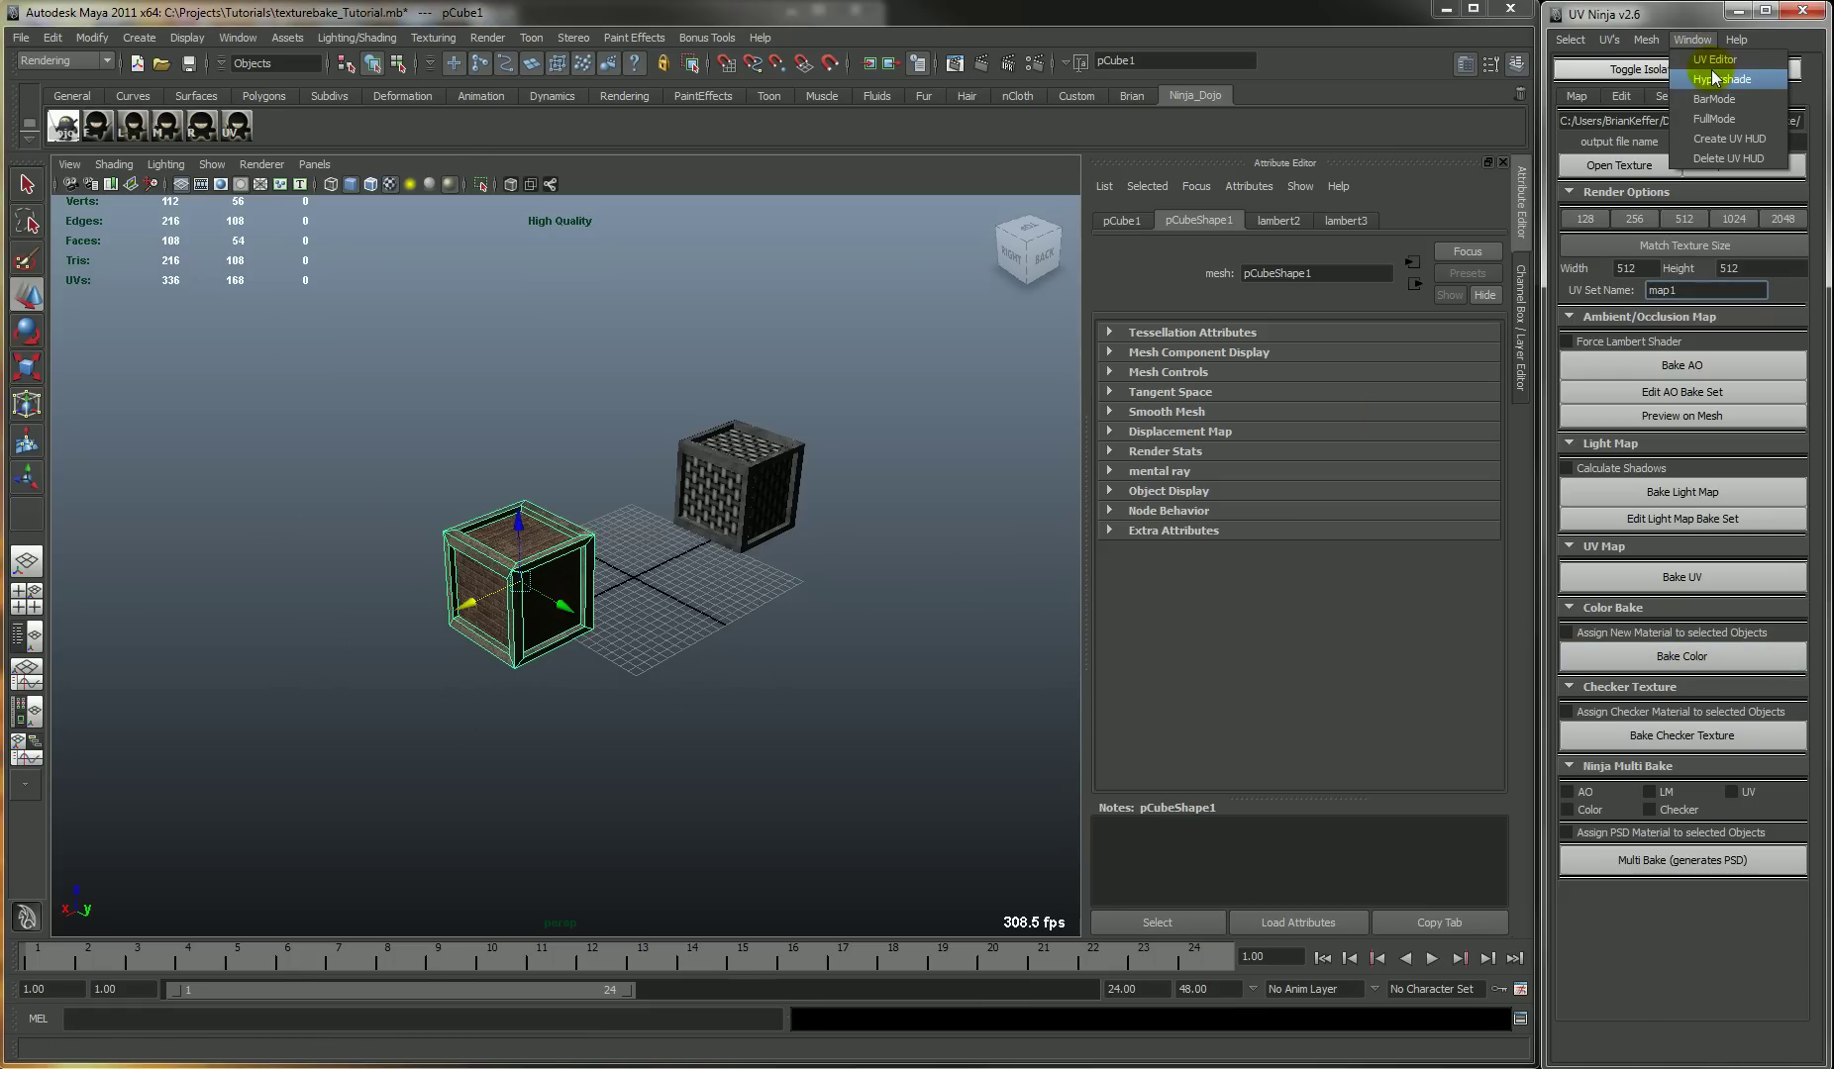
pyautogui.click(1712, 60)
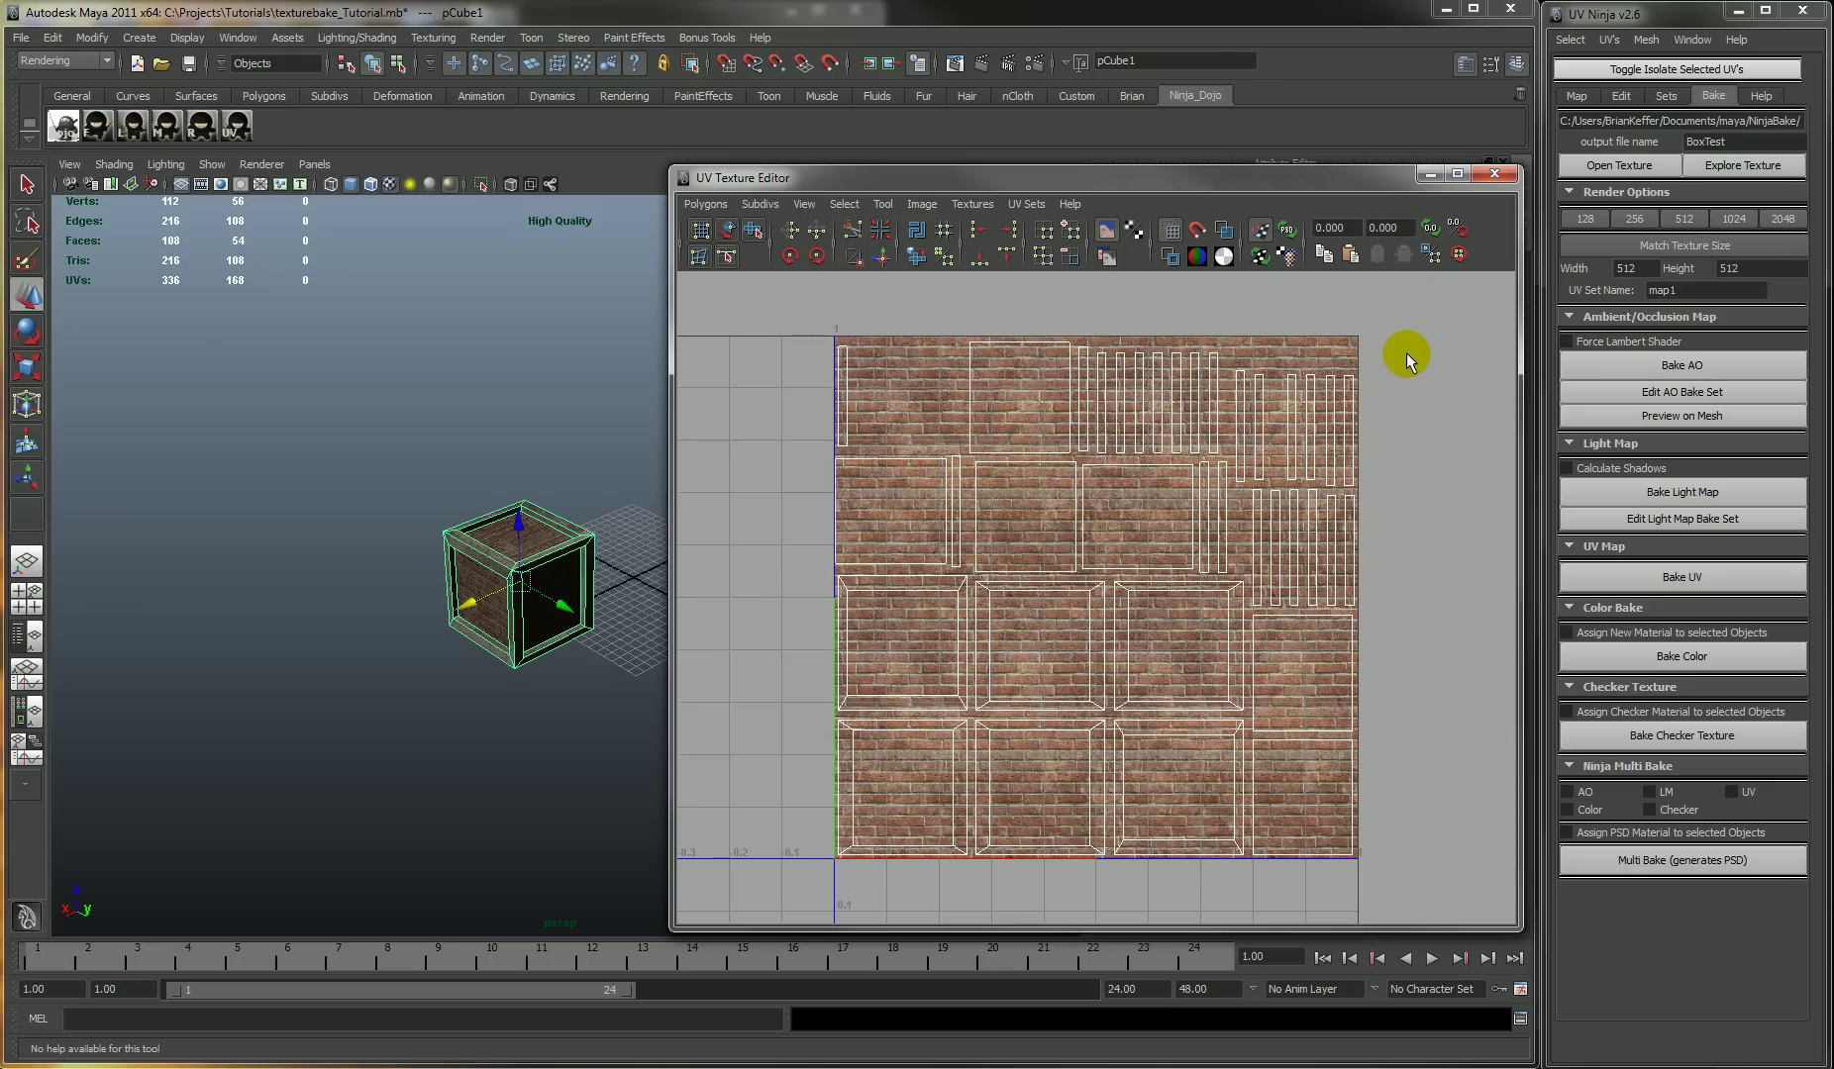
pyautogui.click(973, 204)
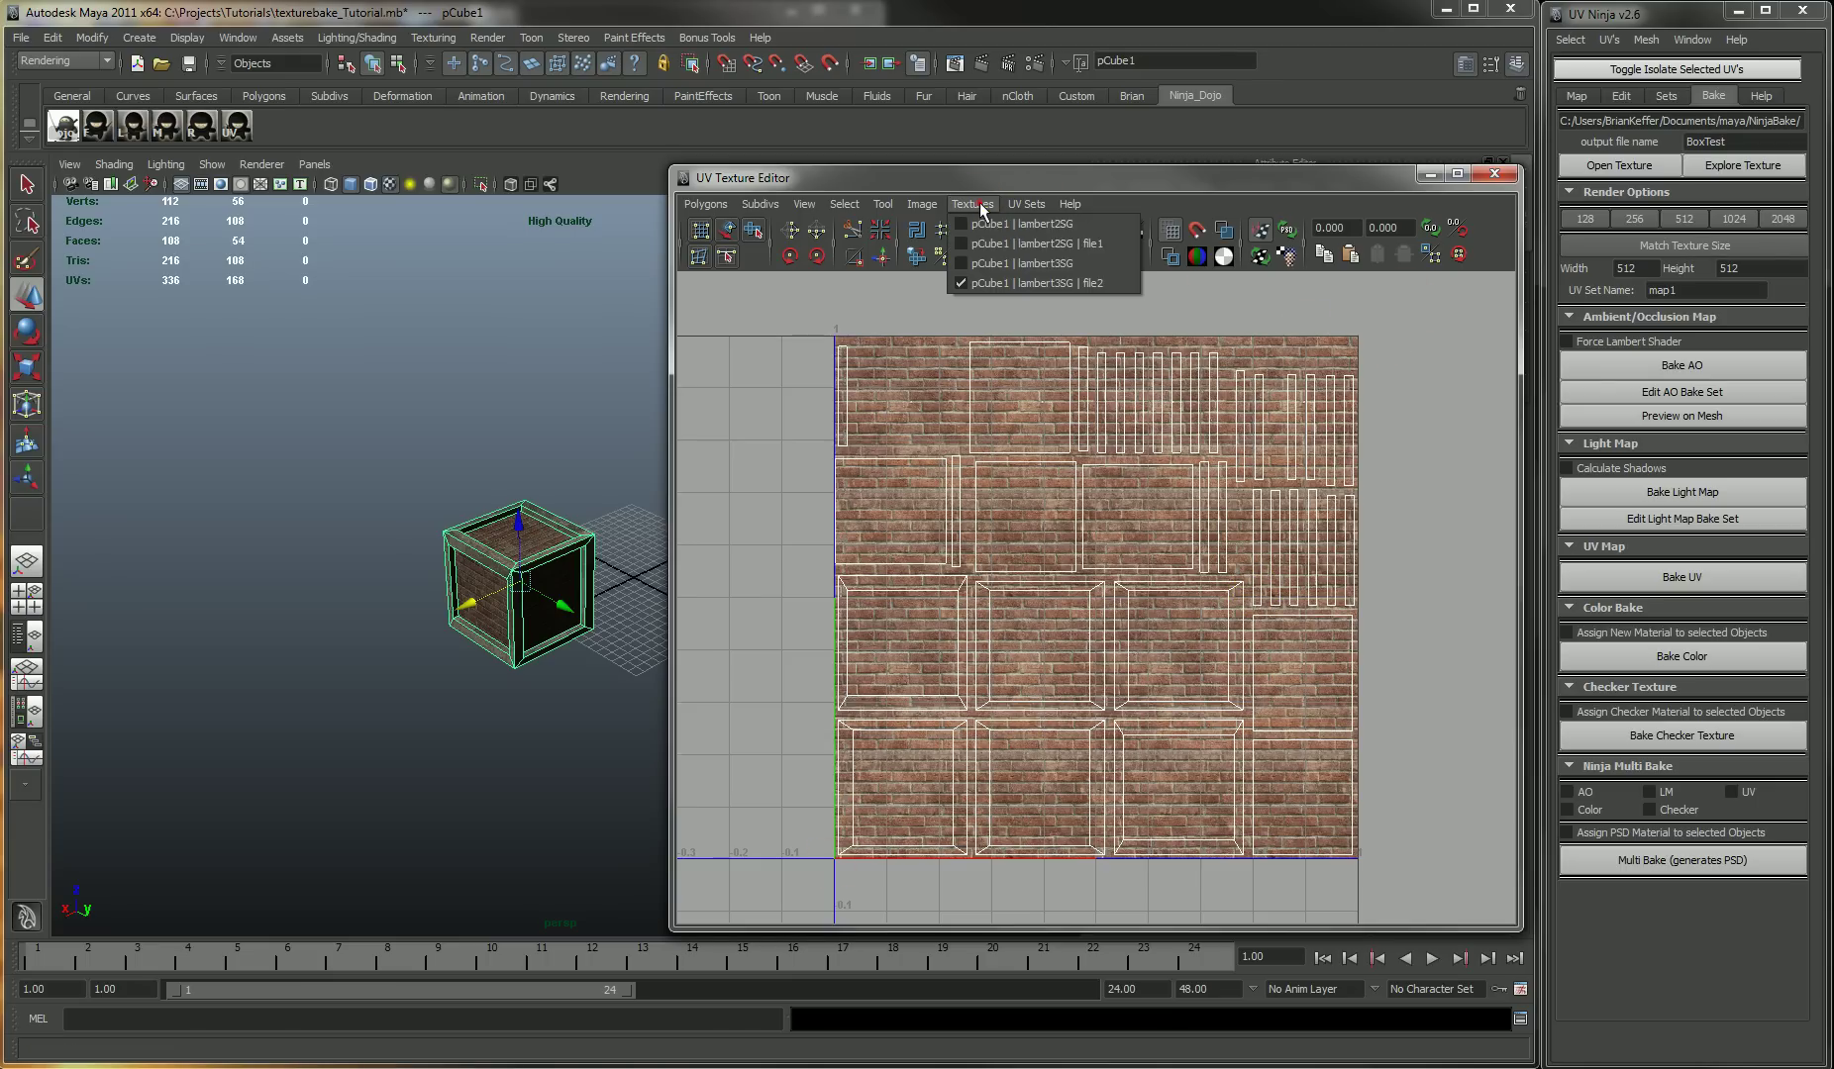
pyautogui.click(988, 243)
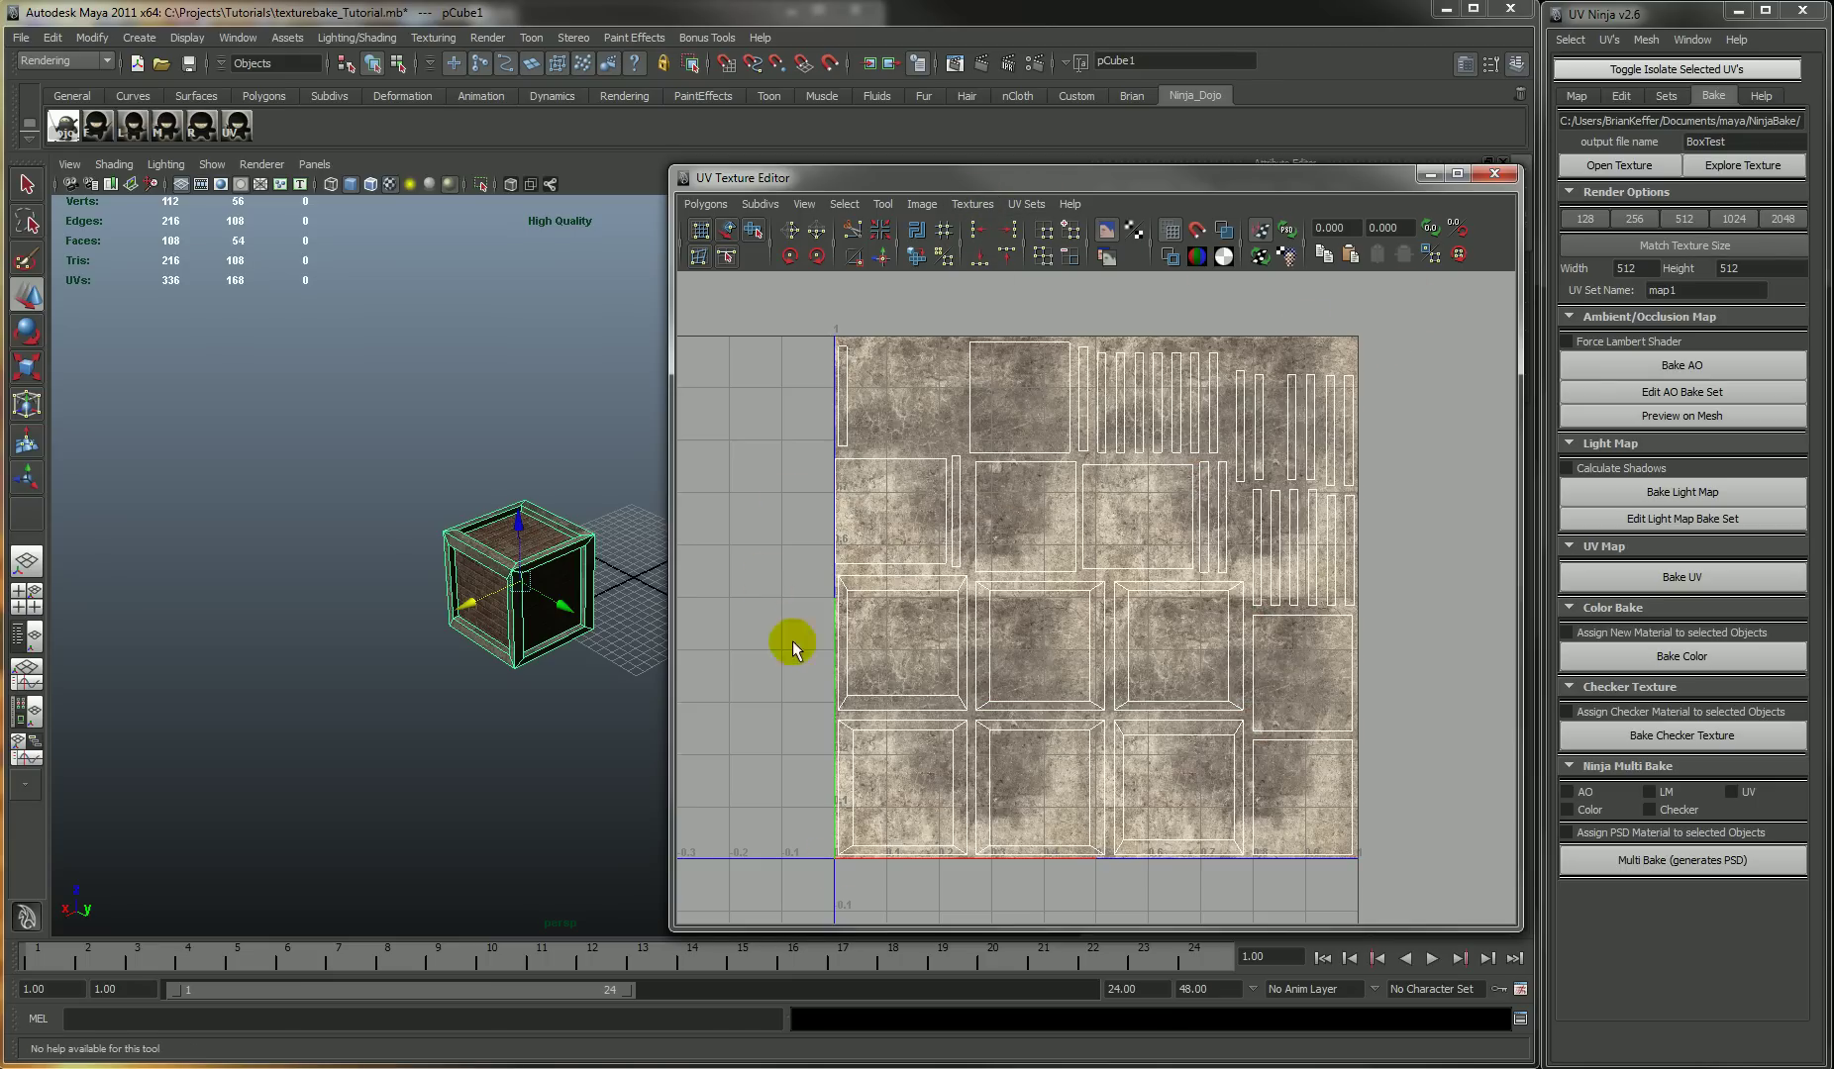
pyautogui.click(973, 204)
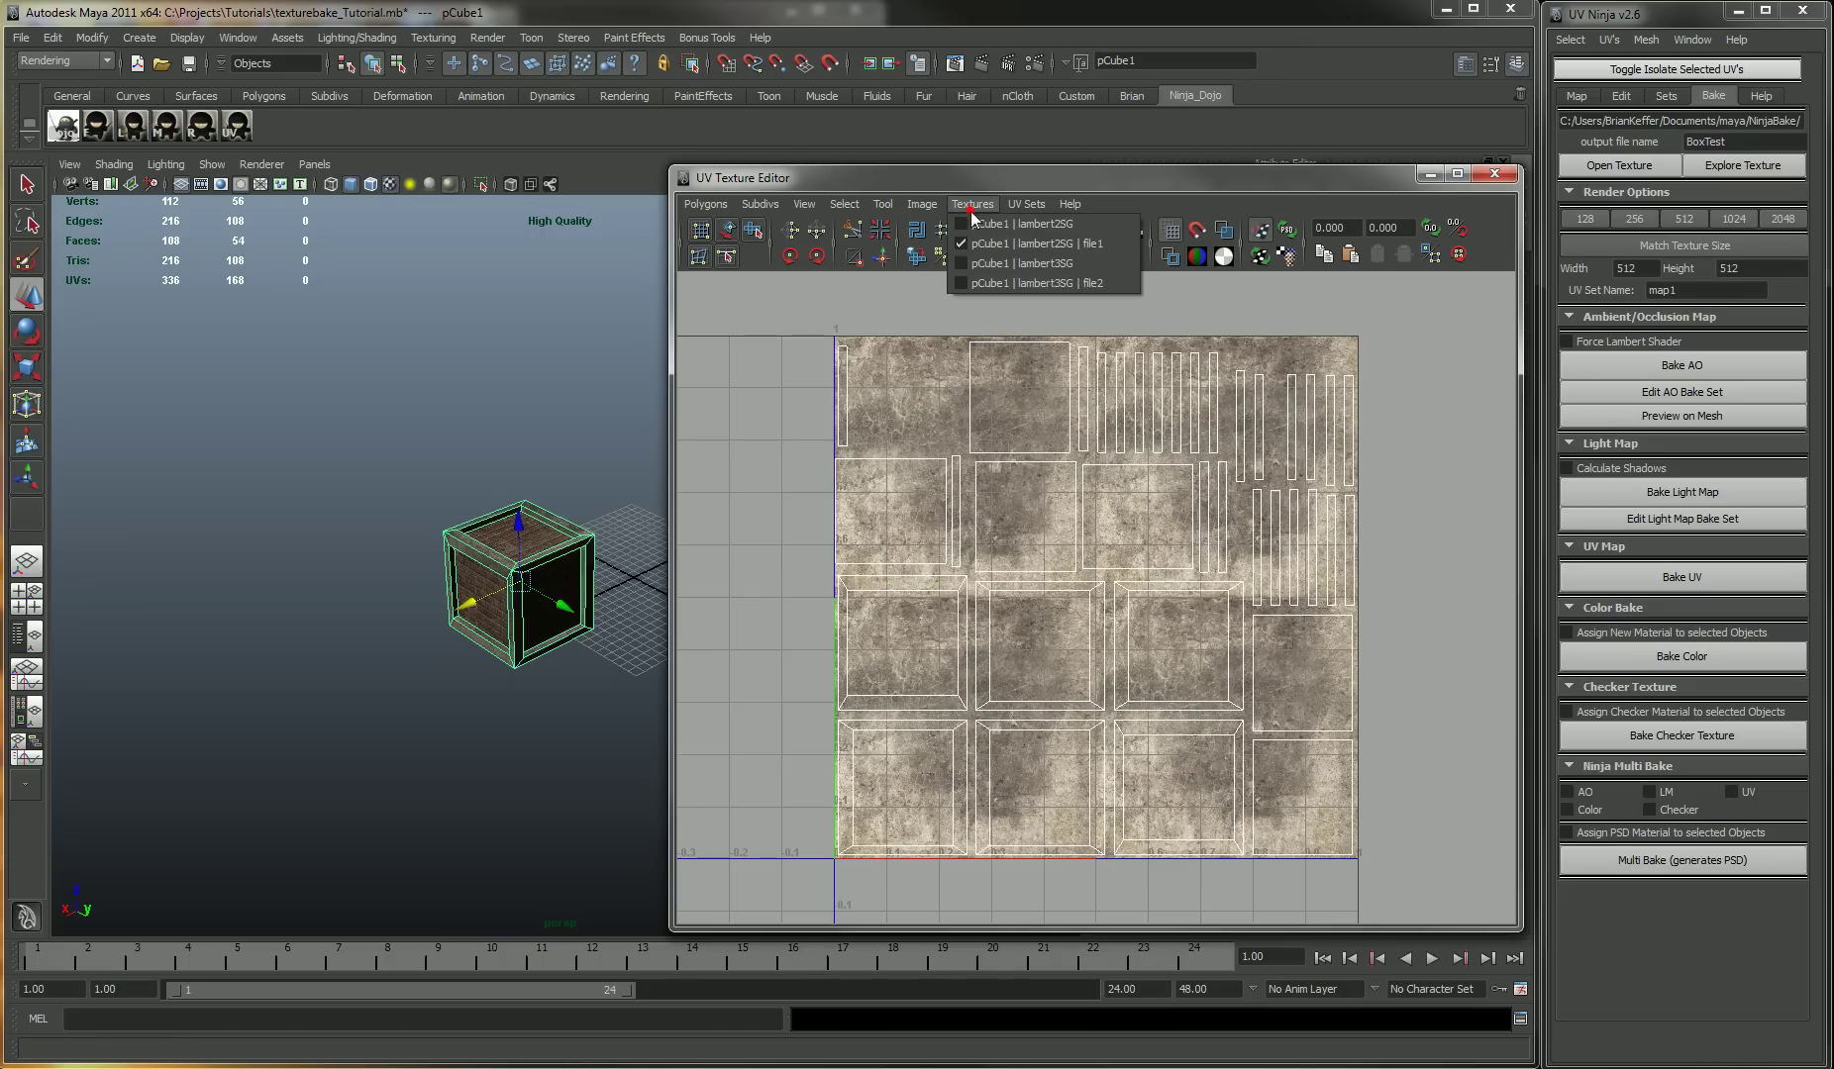
pyautogui.click(996, 282)
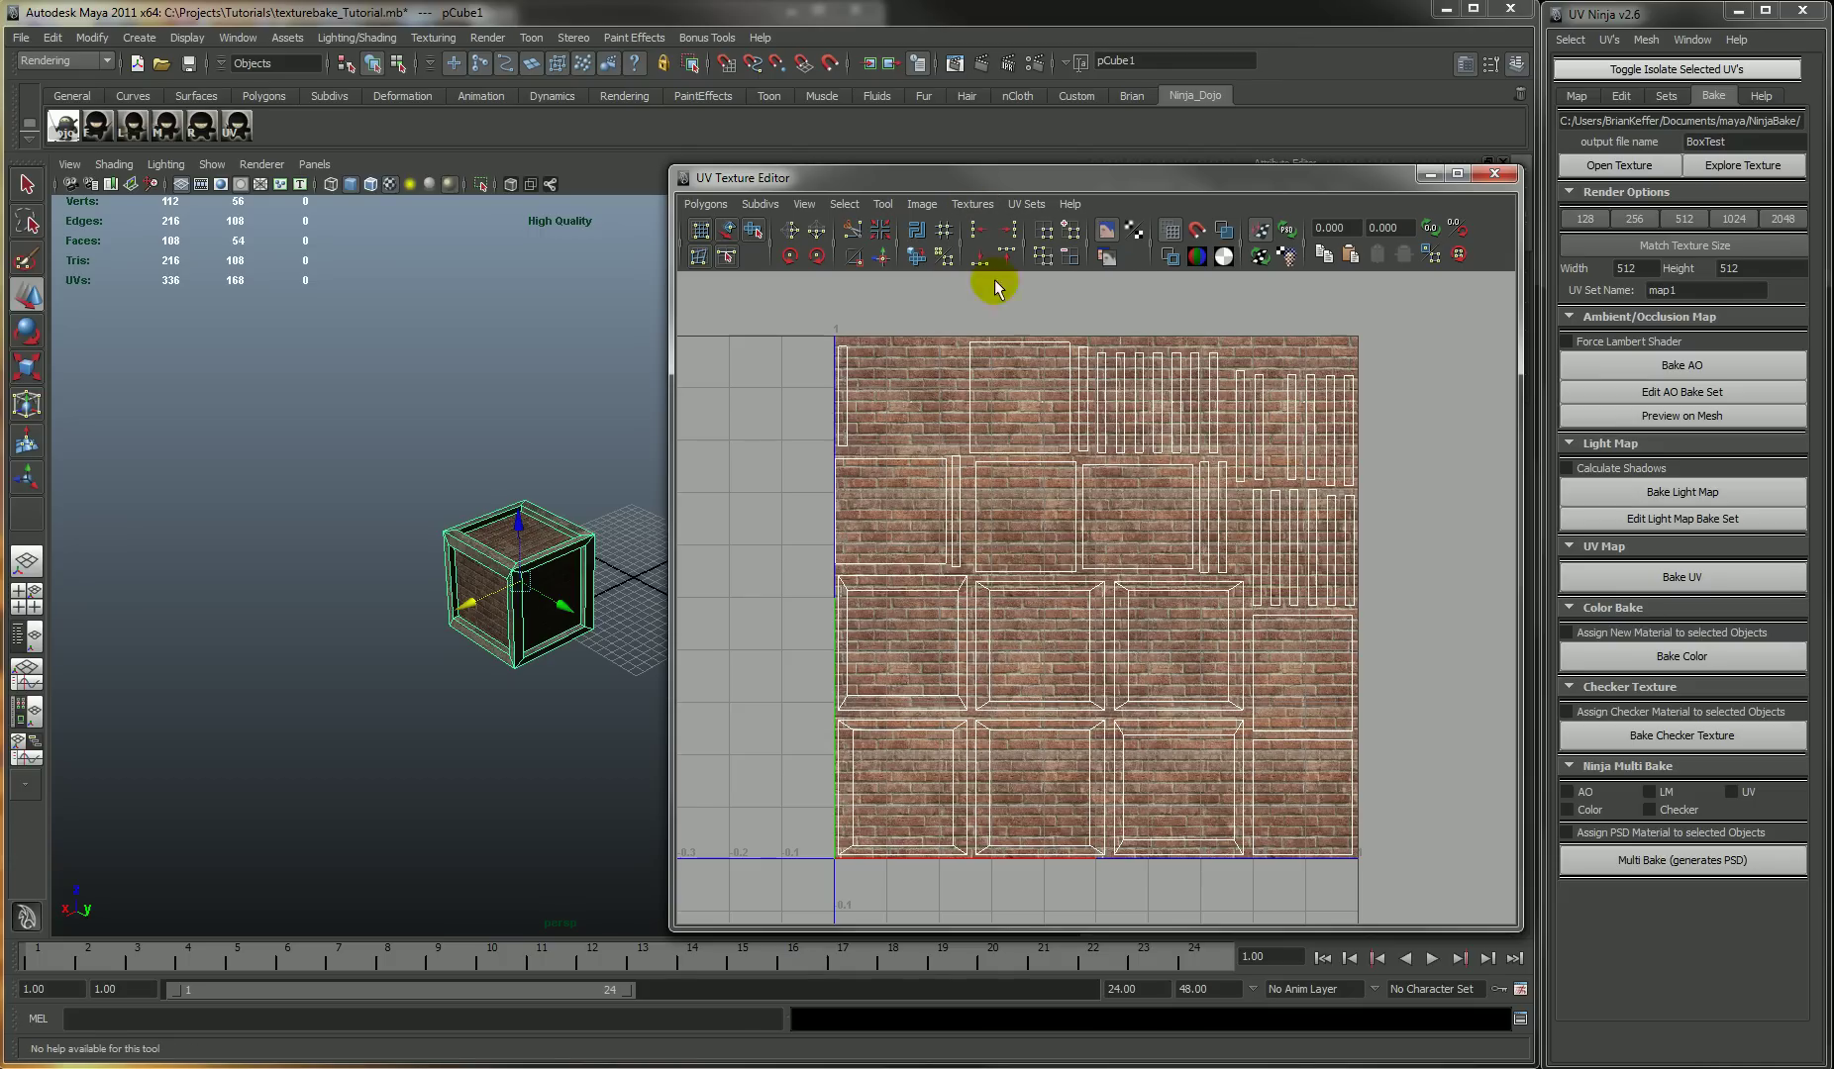
pyautogui.click(1495, 175)
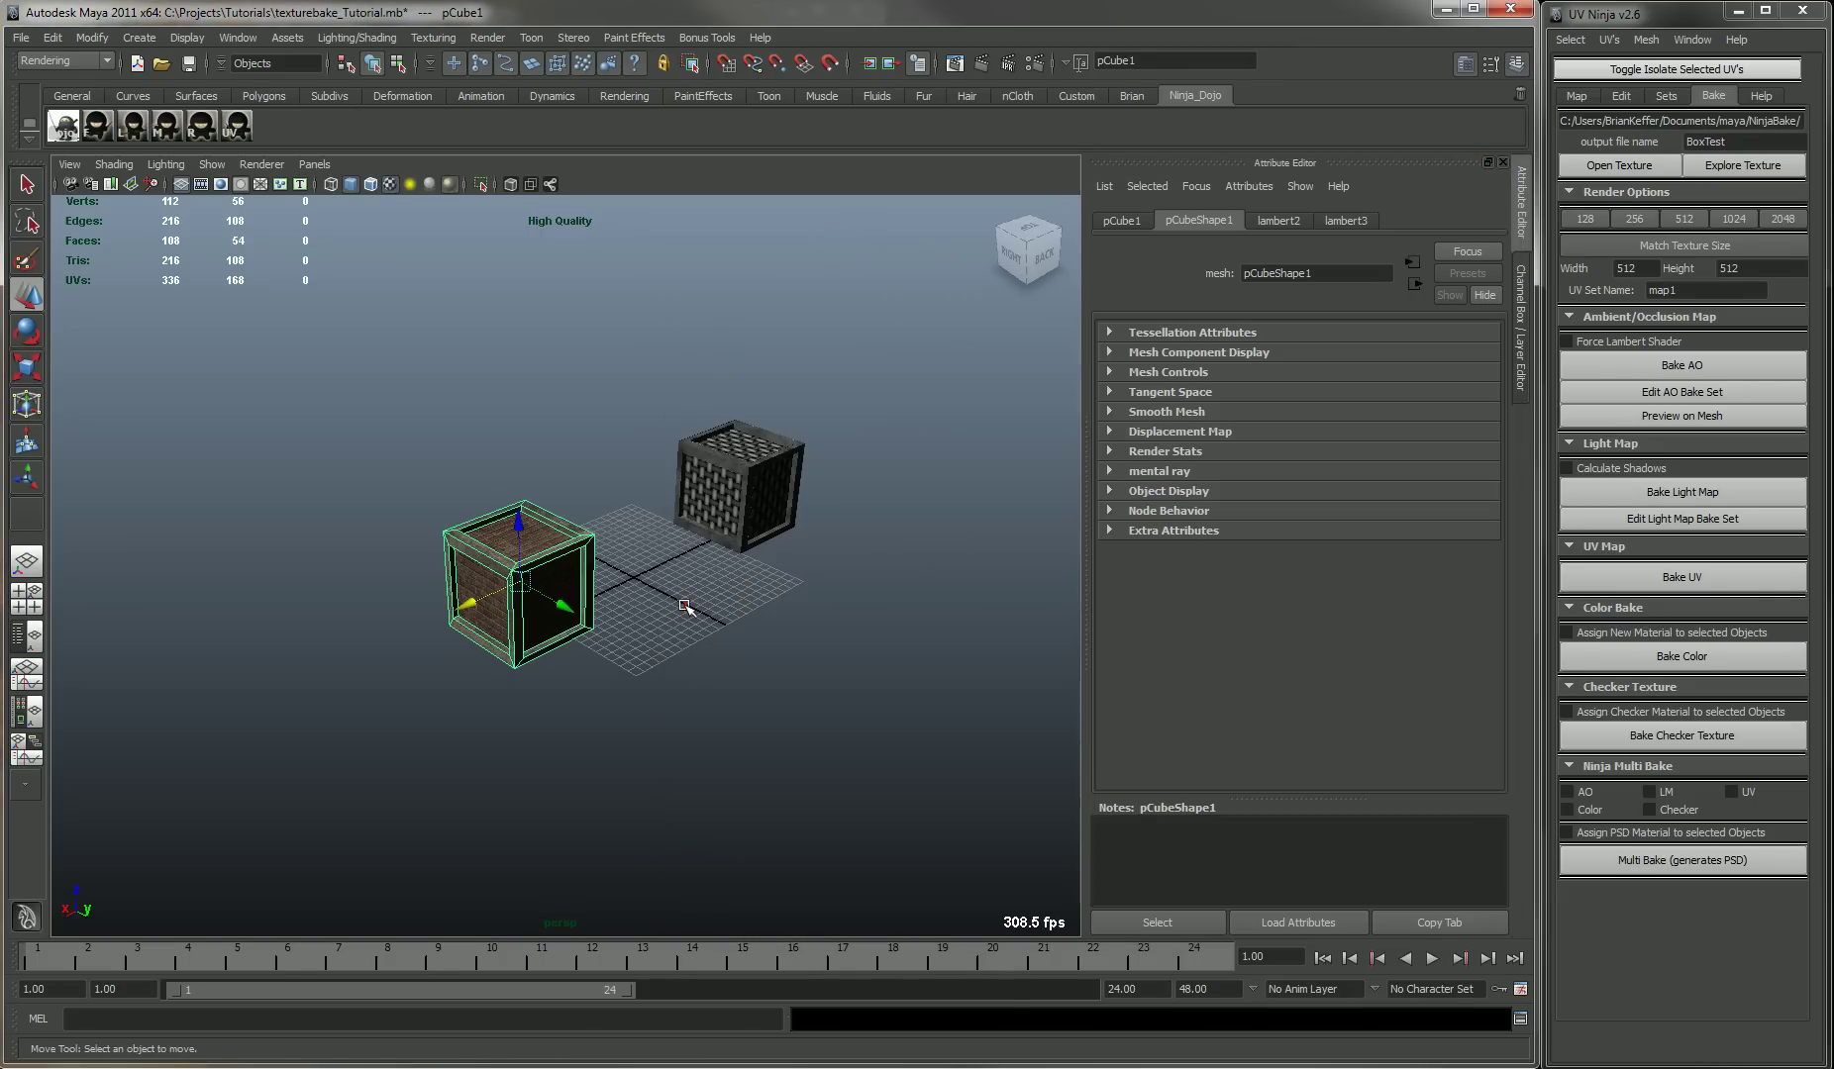
# - Inspect the woven crate's UV layout with its cloth1 and fractal1 textures in the UV Texture Editor, and close the editor
pyautogui.click(680, 547)
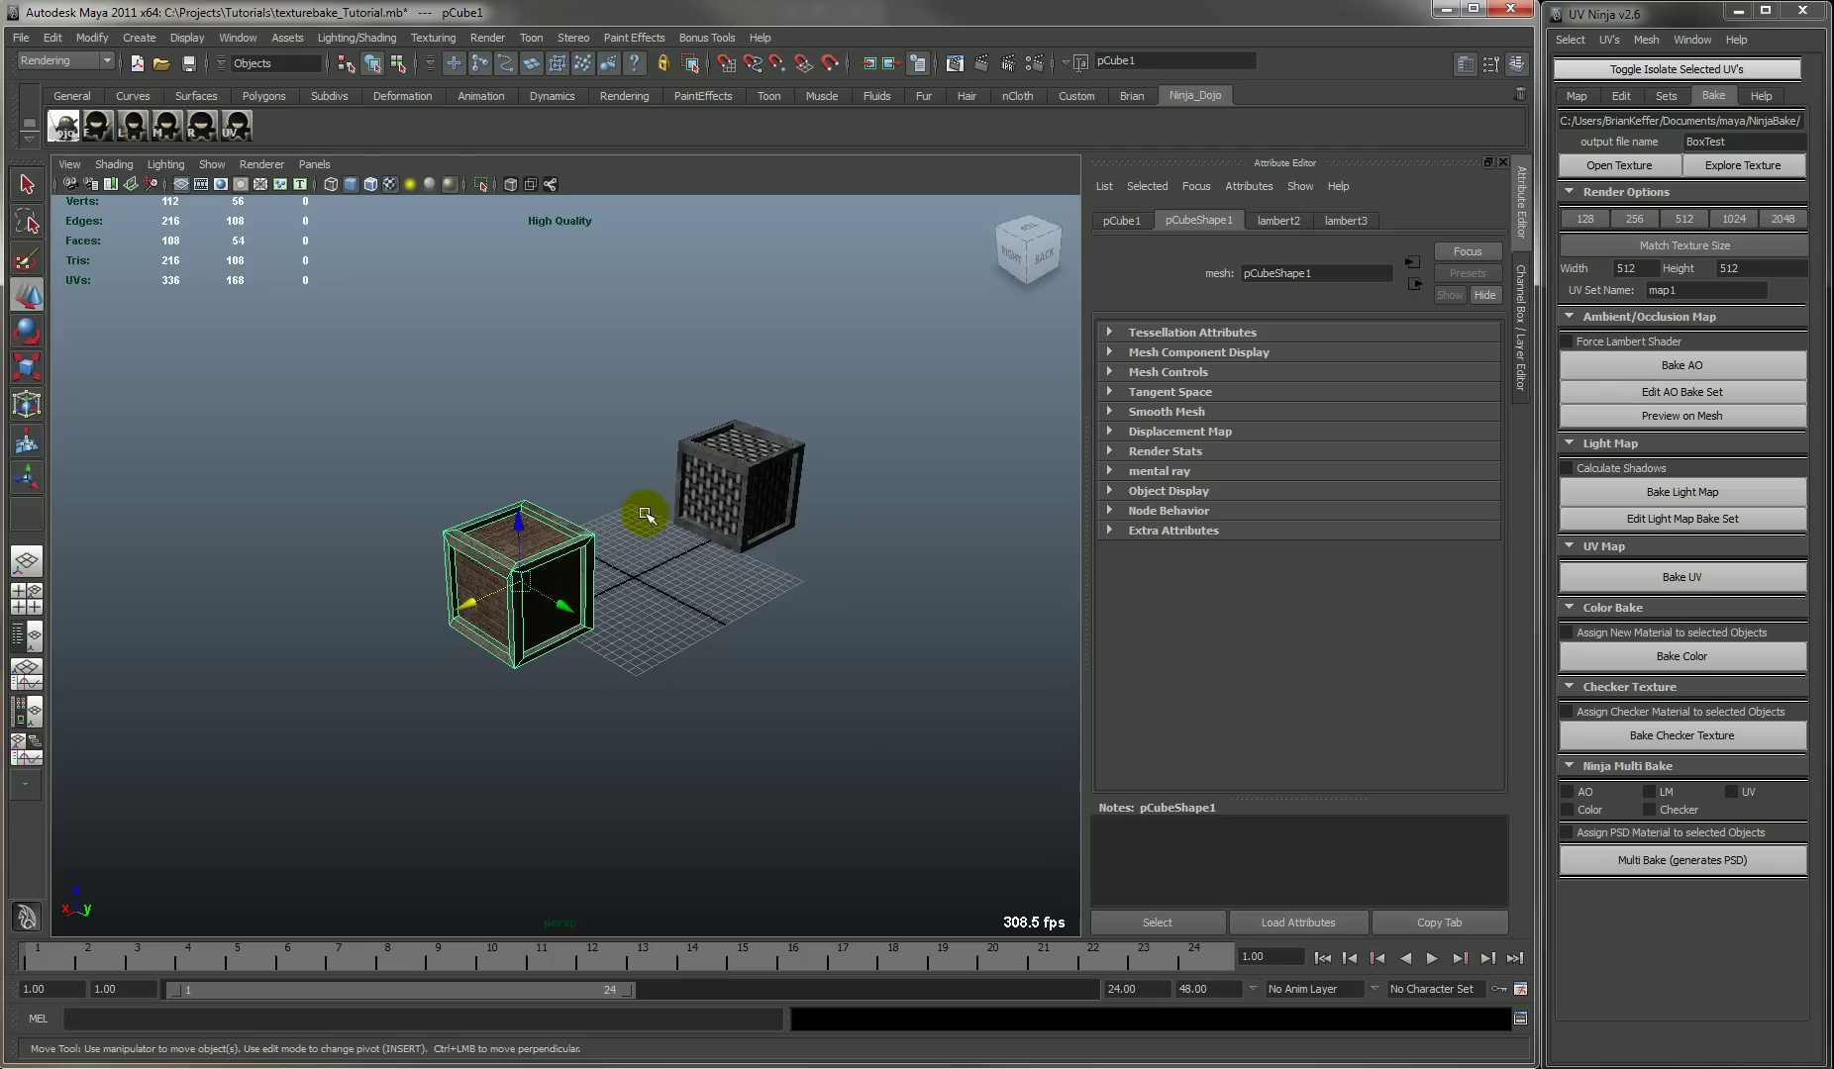
pyautogui.click(717, 491)
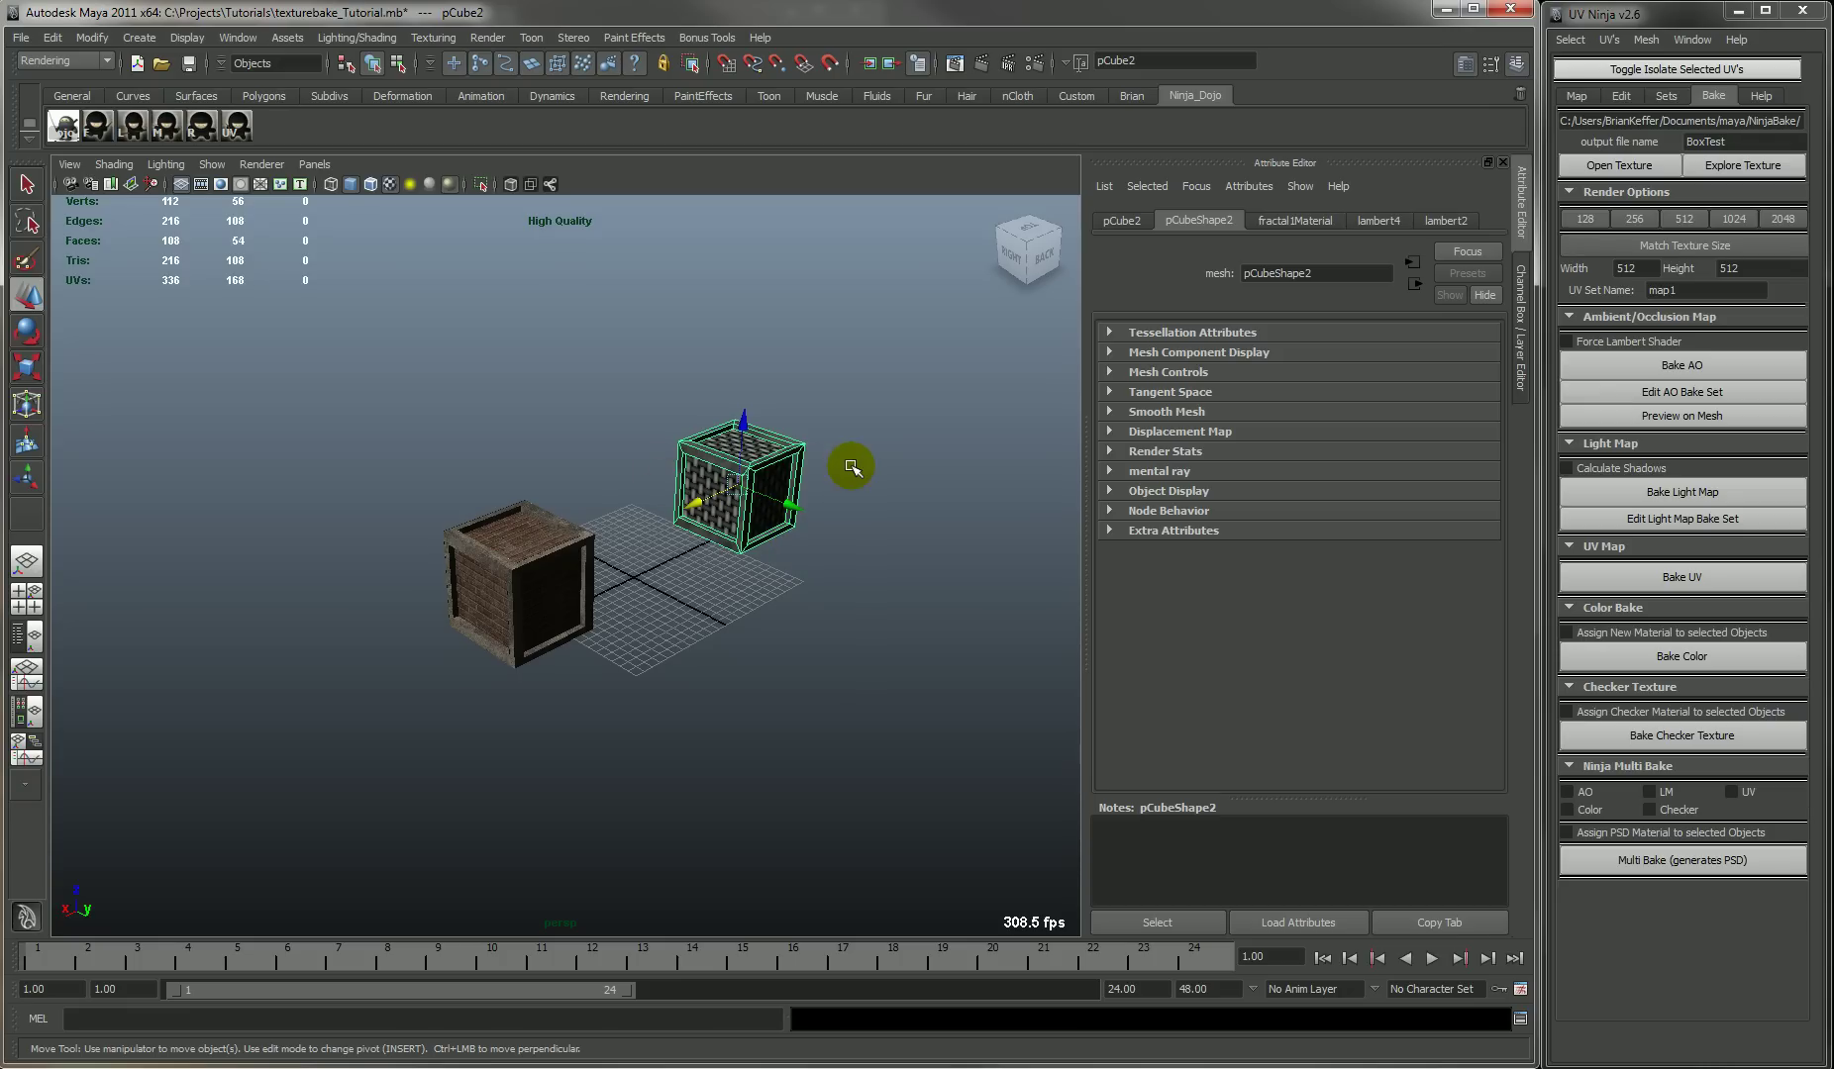
pyautogui.click(1692, 39)
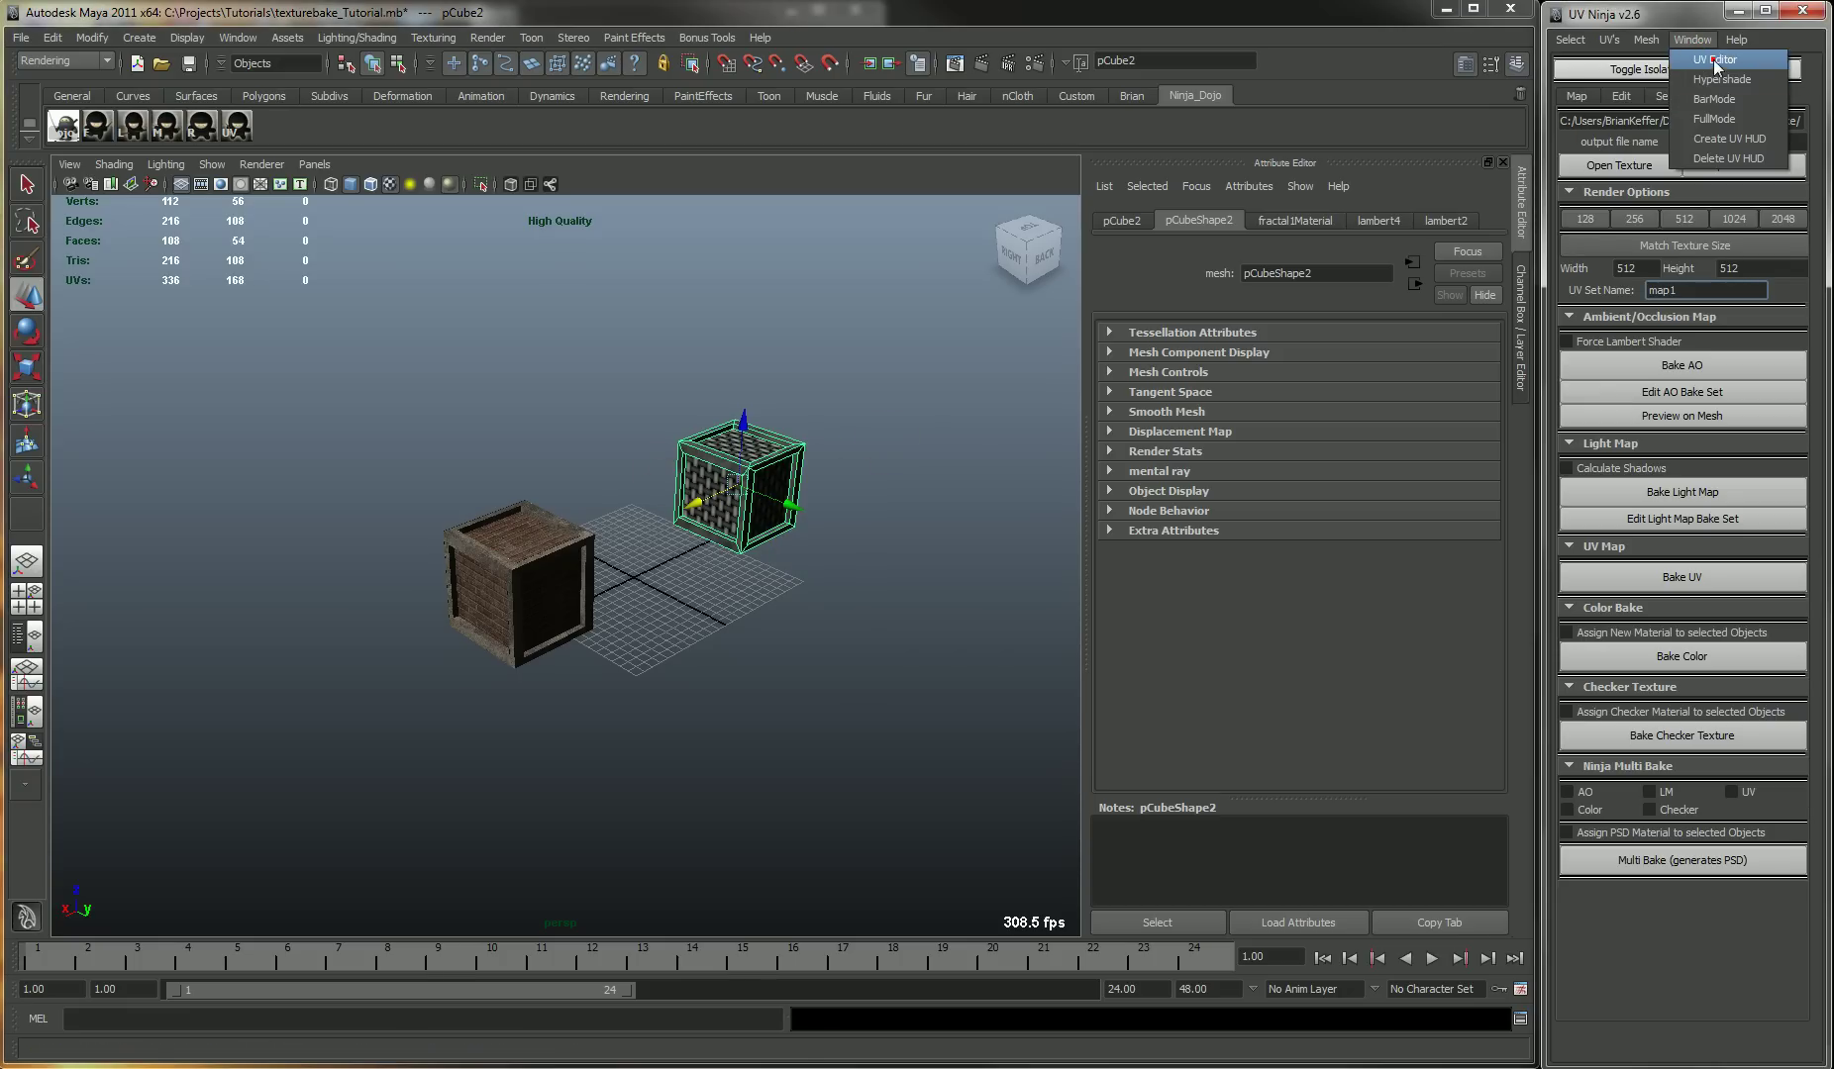
pyautogui.click(1718, 68)
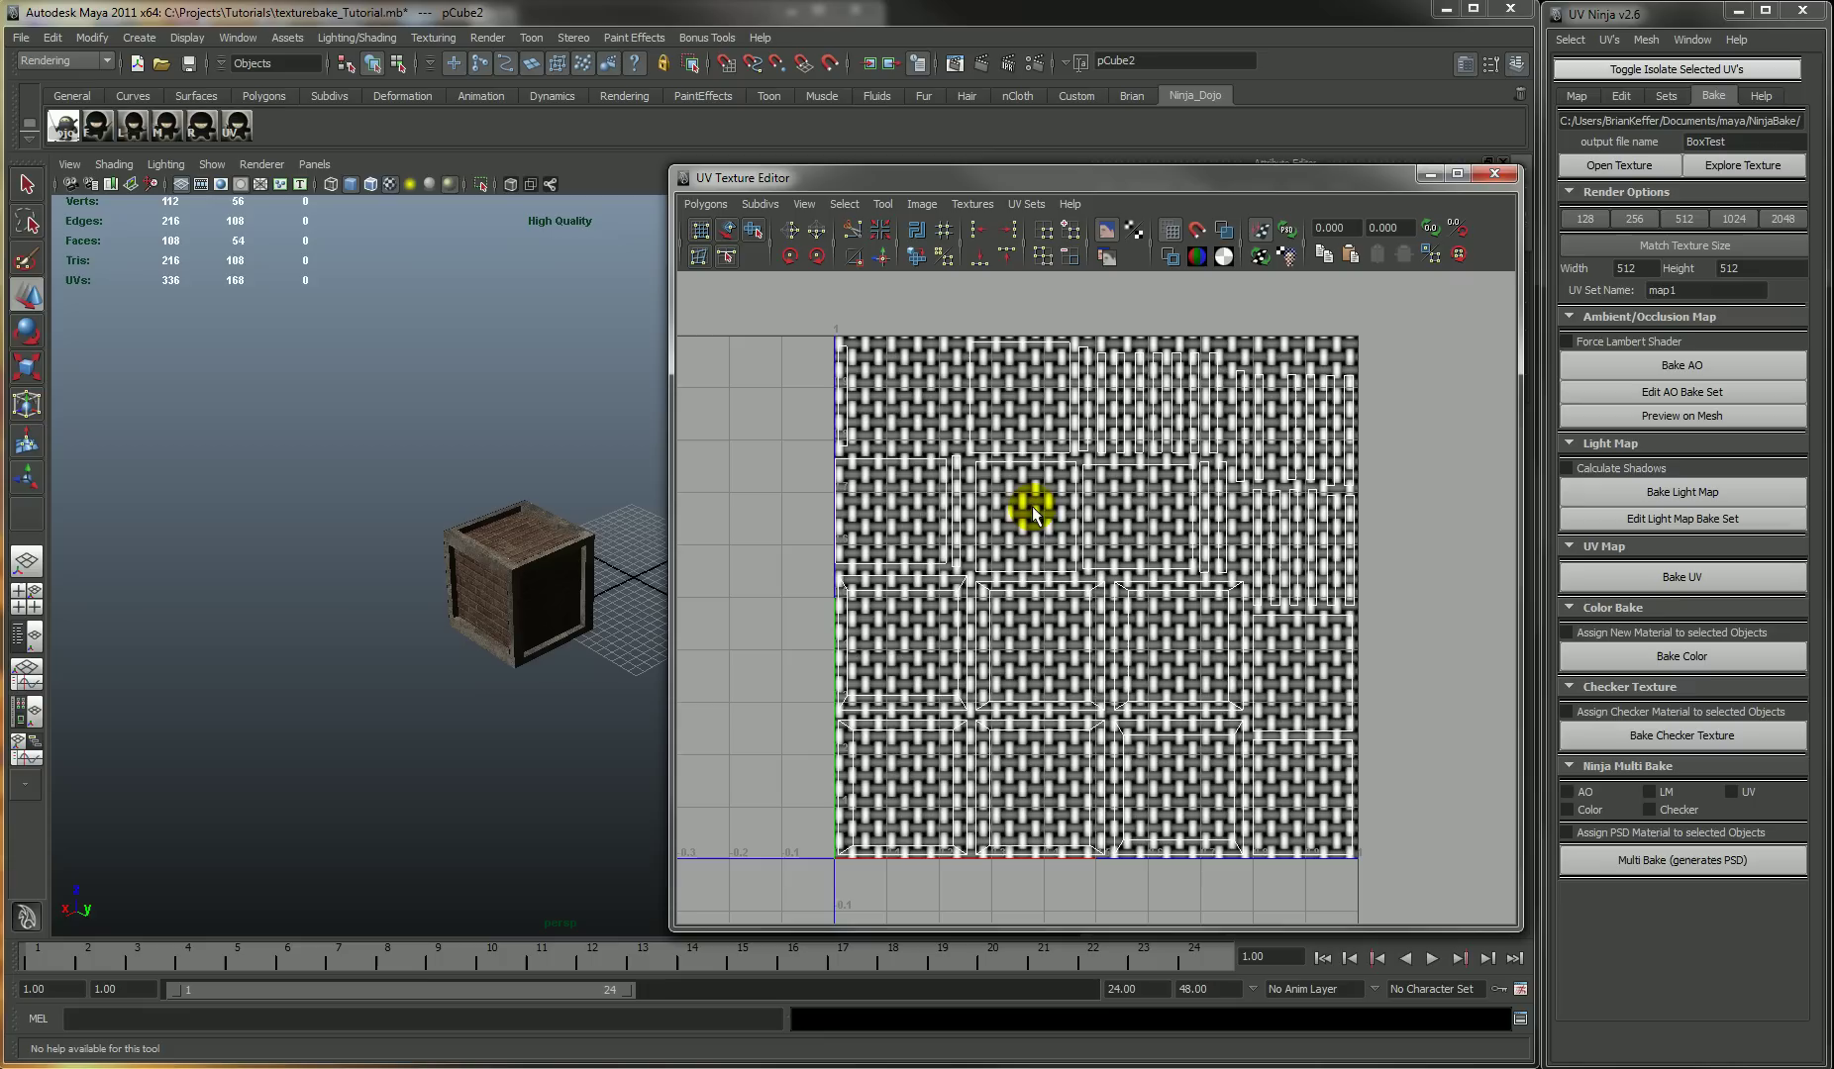
pyautogui.click(971, 204)
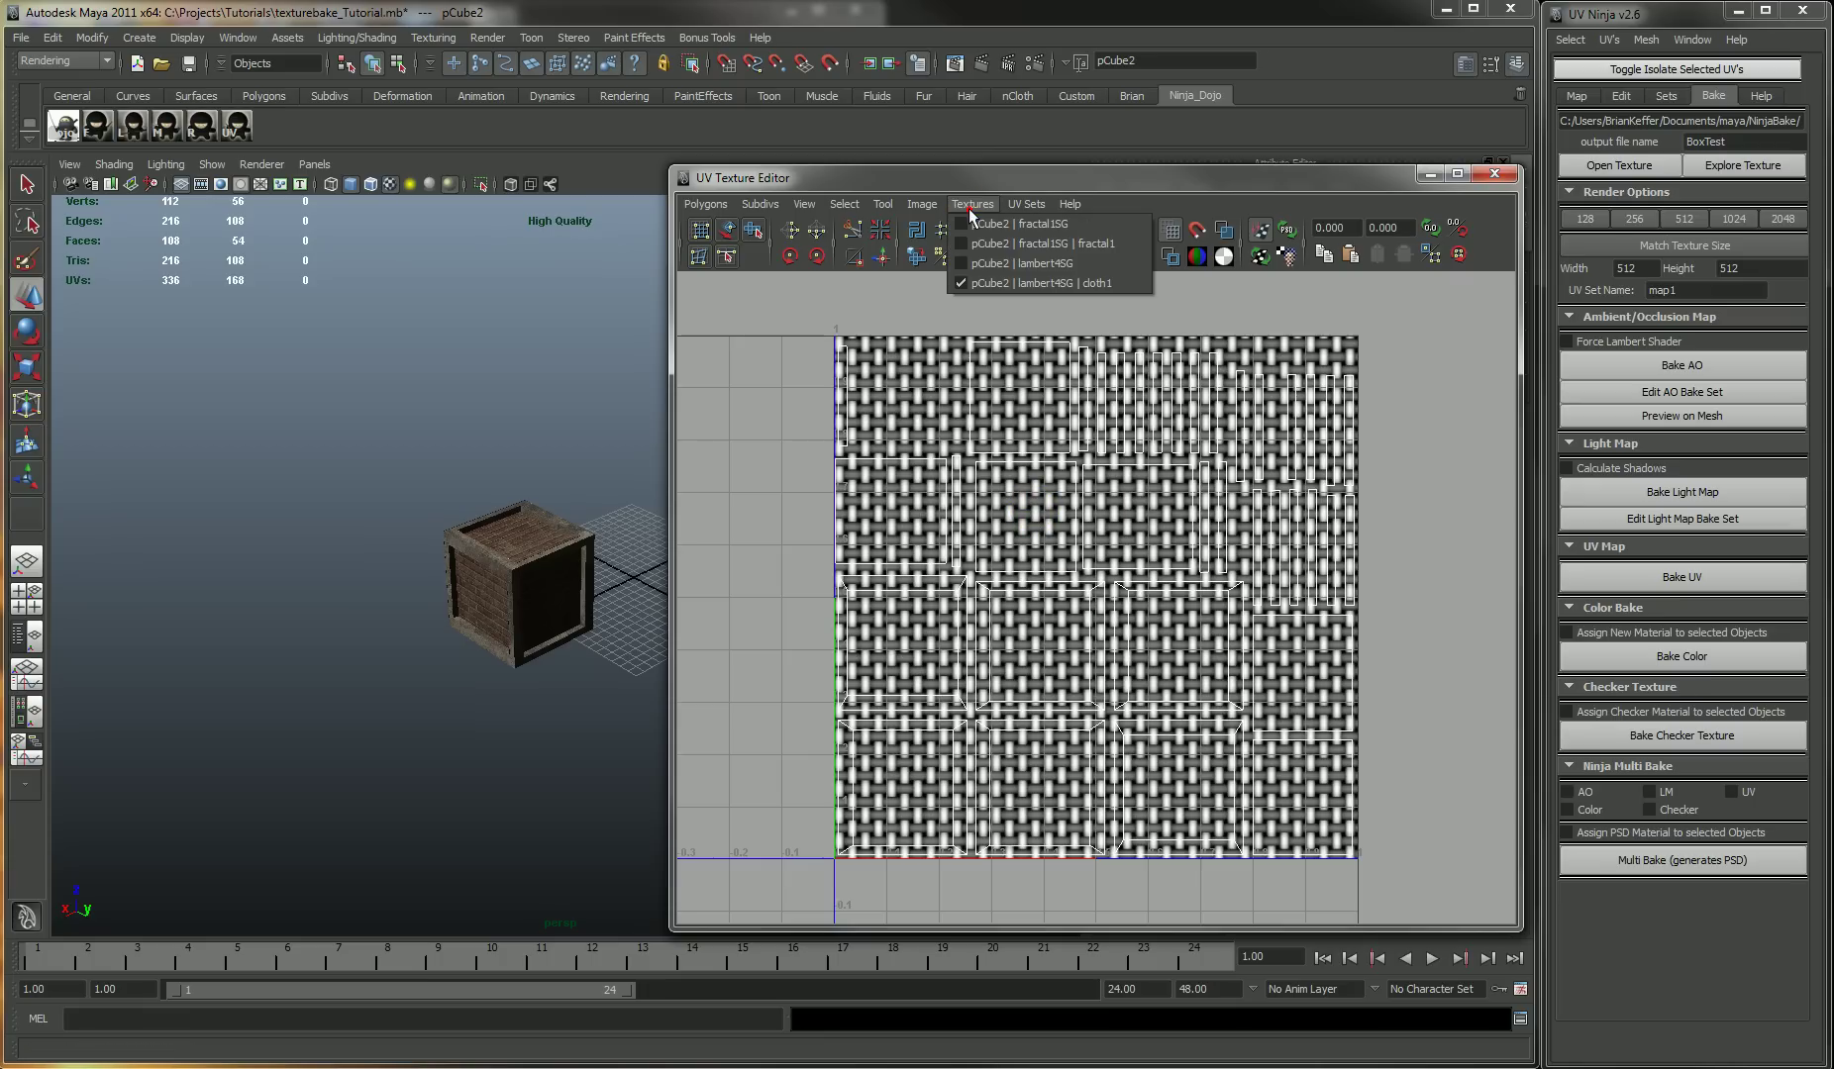
pyautogui.click(1040, 242)
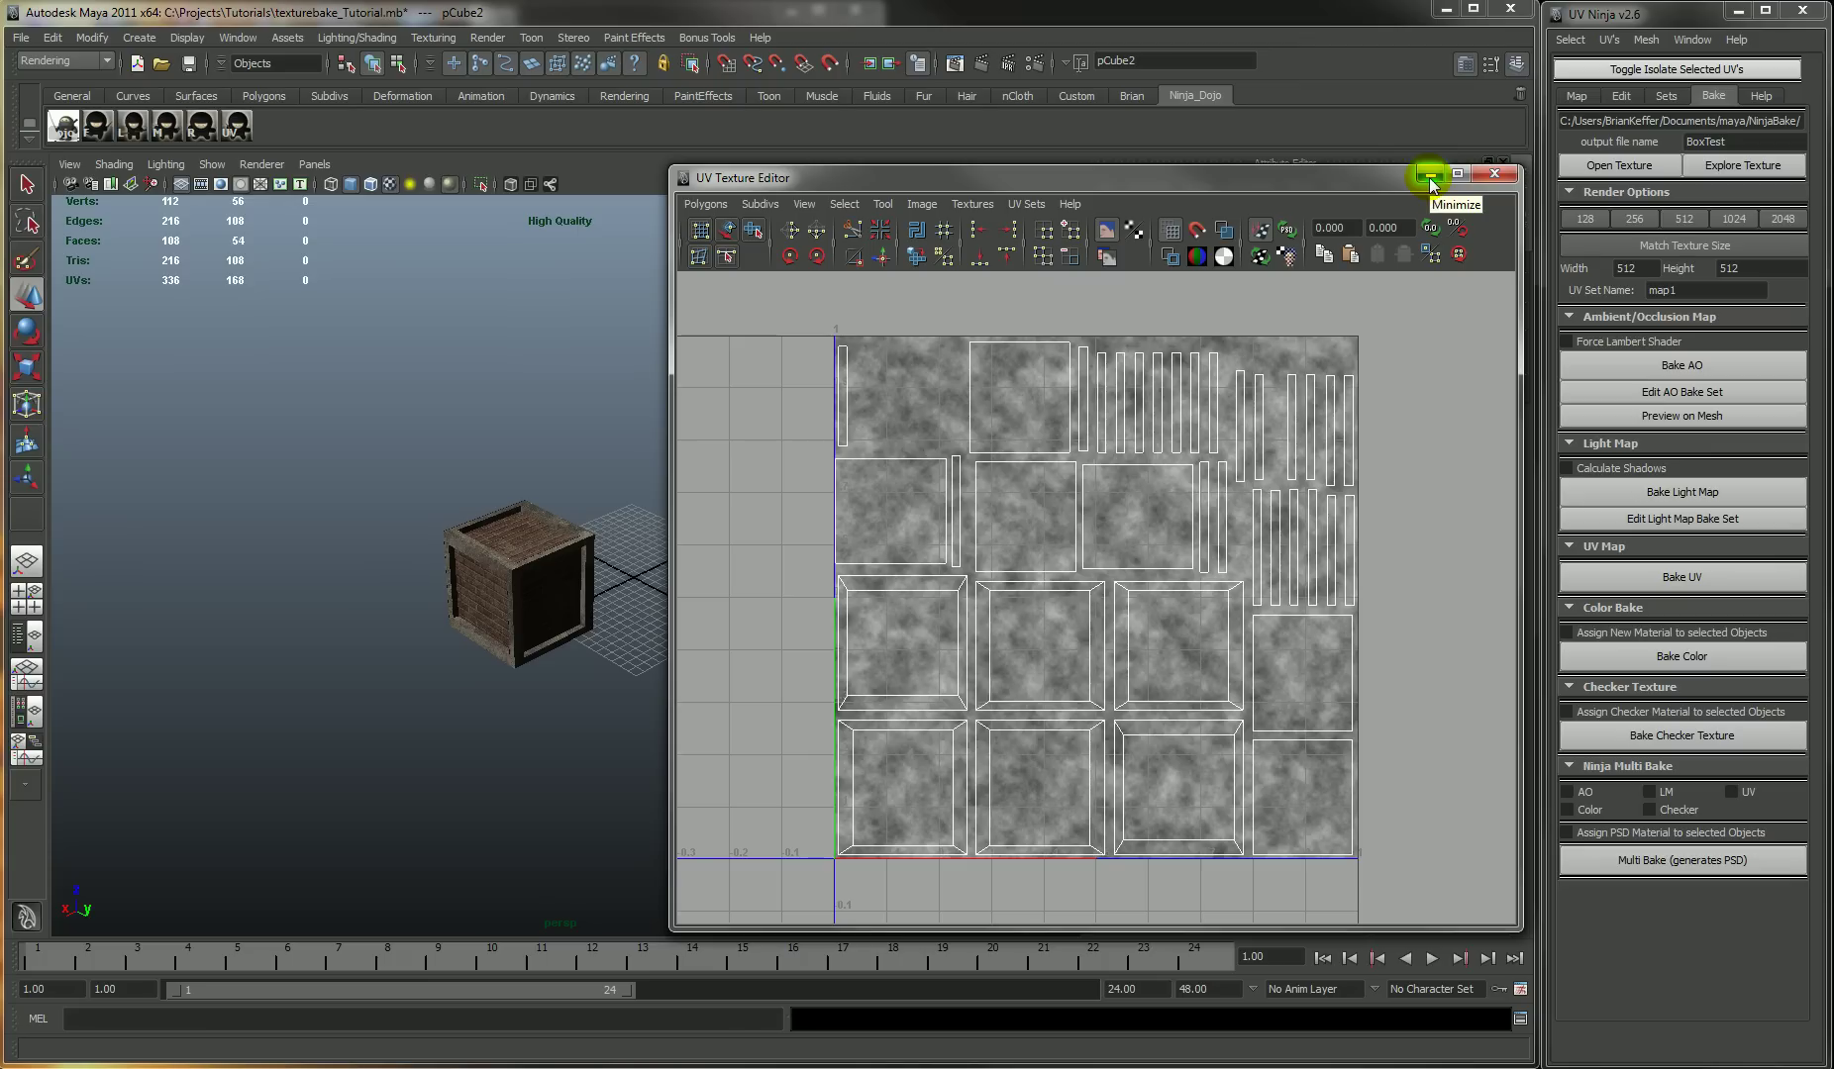
pyautogui.click(1494, 174)
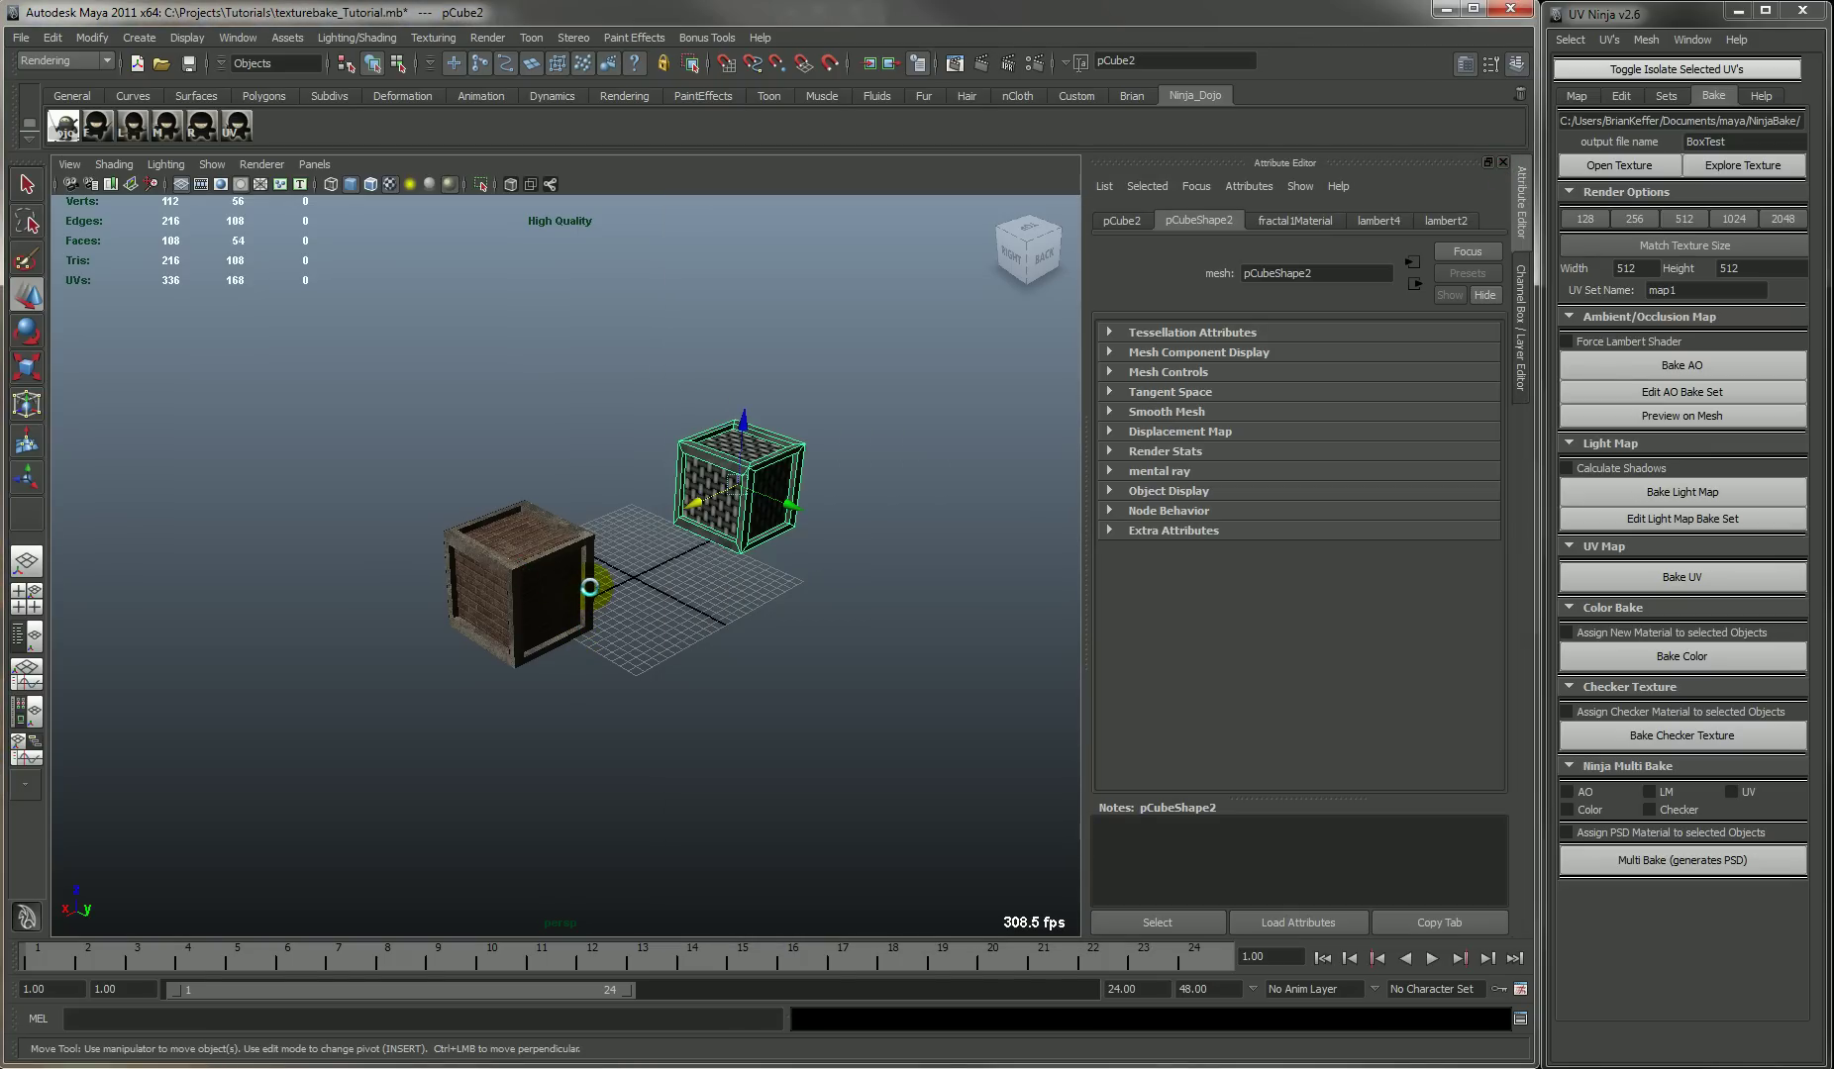
# - Bake the brick crate's materials to a color map and check the resulting texture in Photoshop before returning to Maya
pyautogui.click(535, 559)
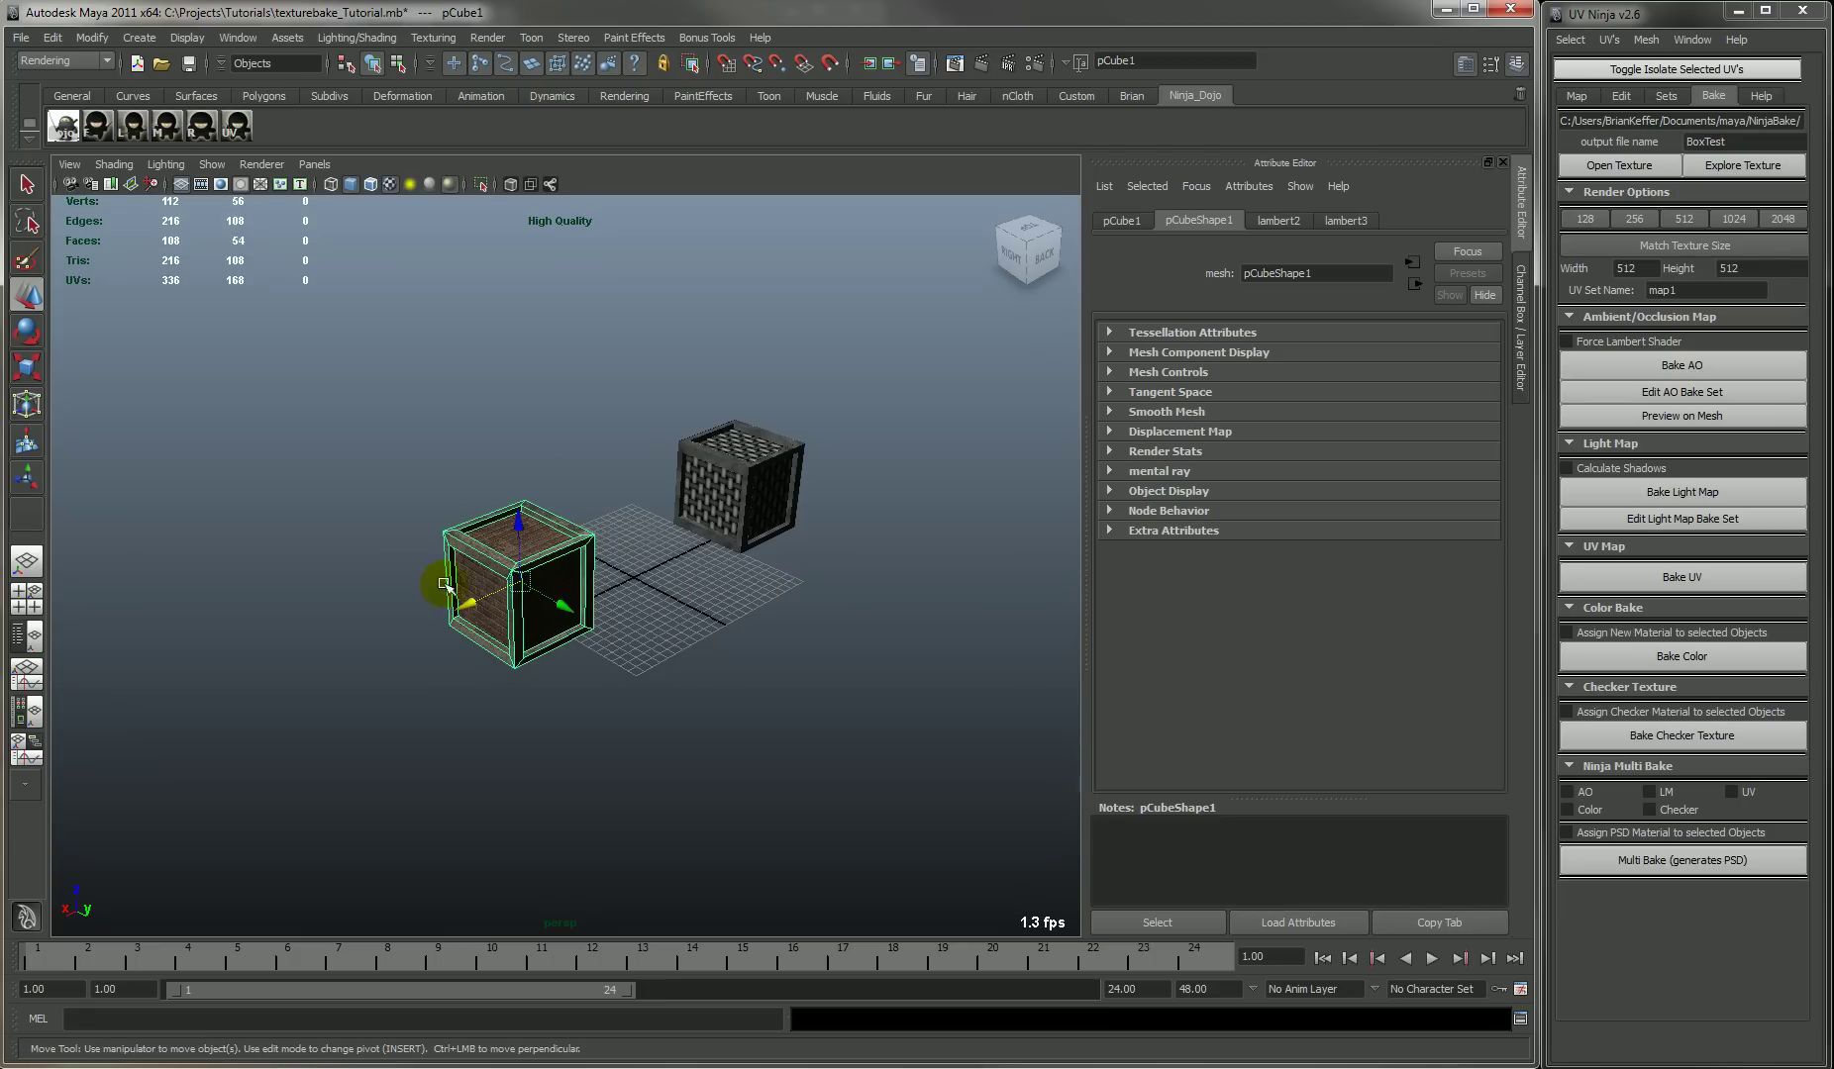
pyautogui.click(1660, 659)
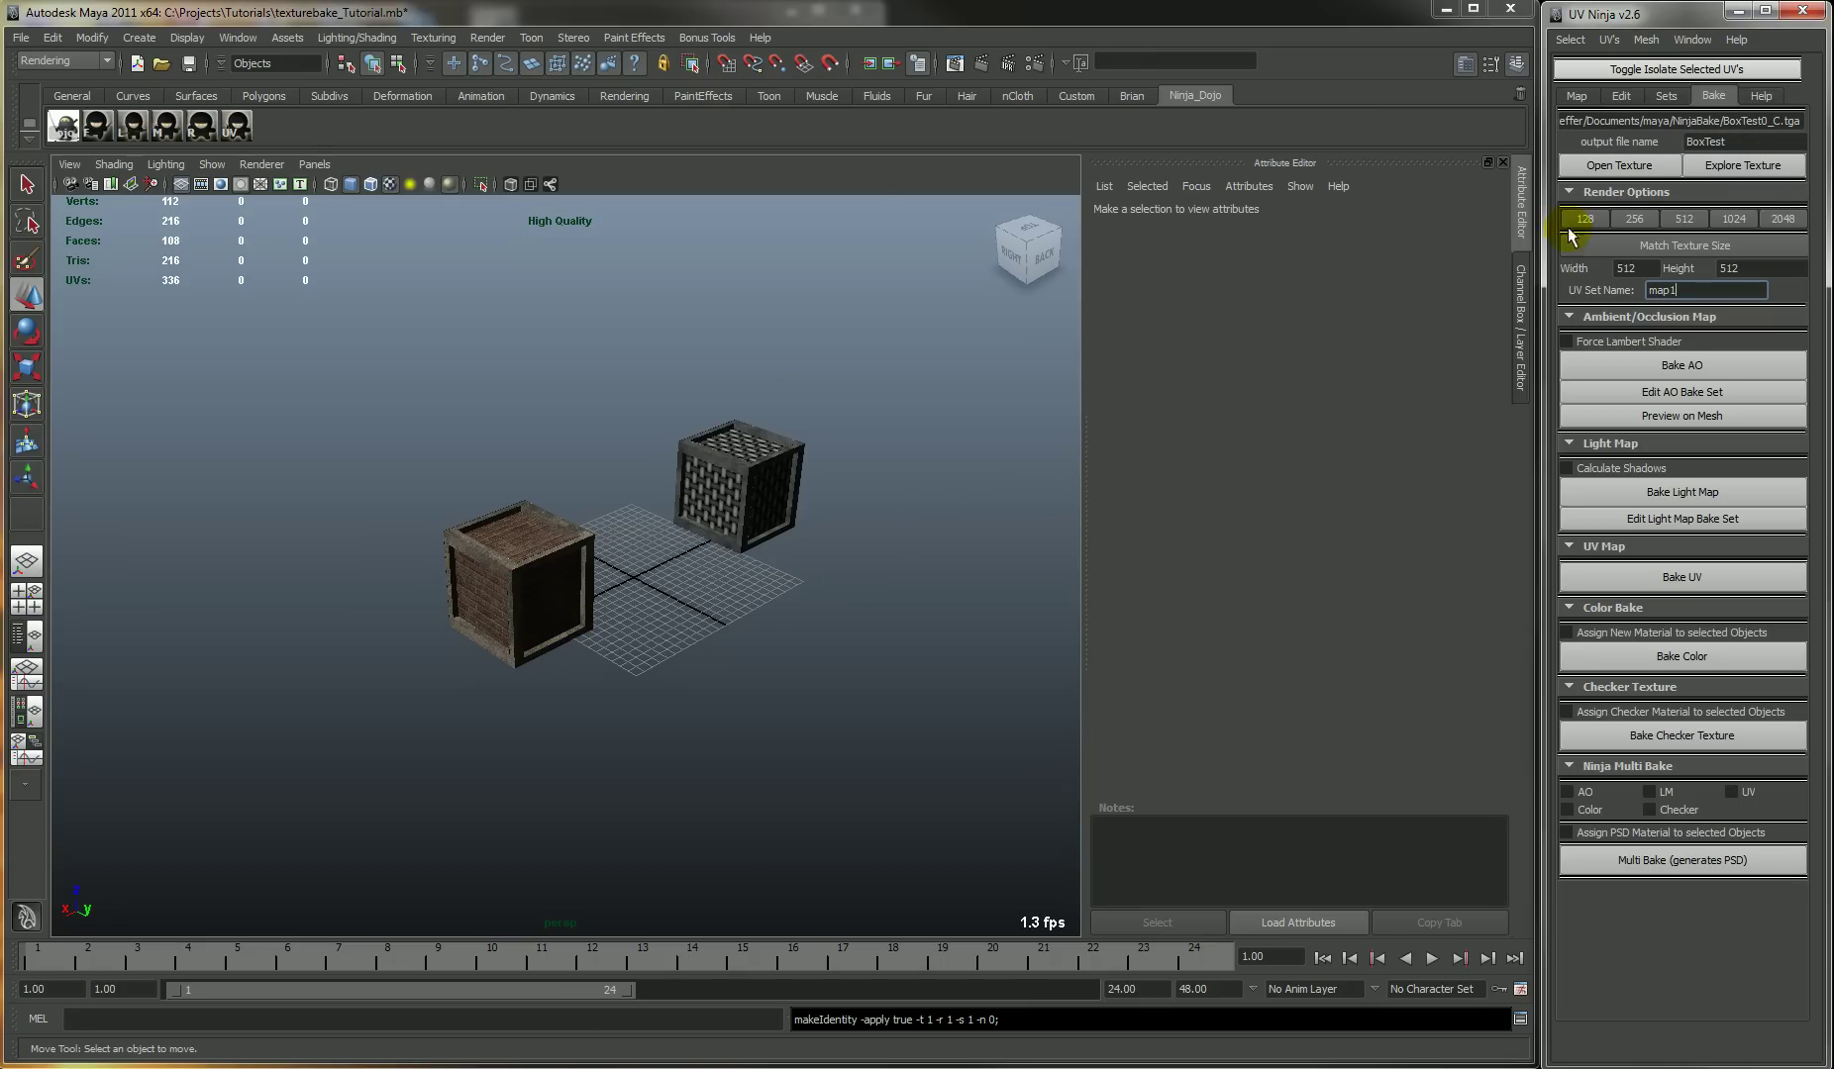
pyautogui.click(1618, 170)
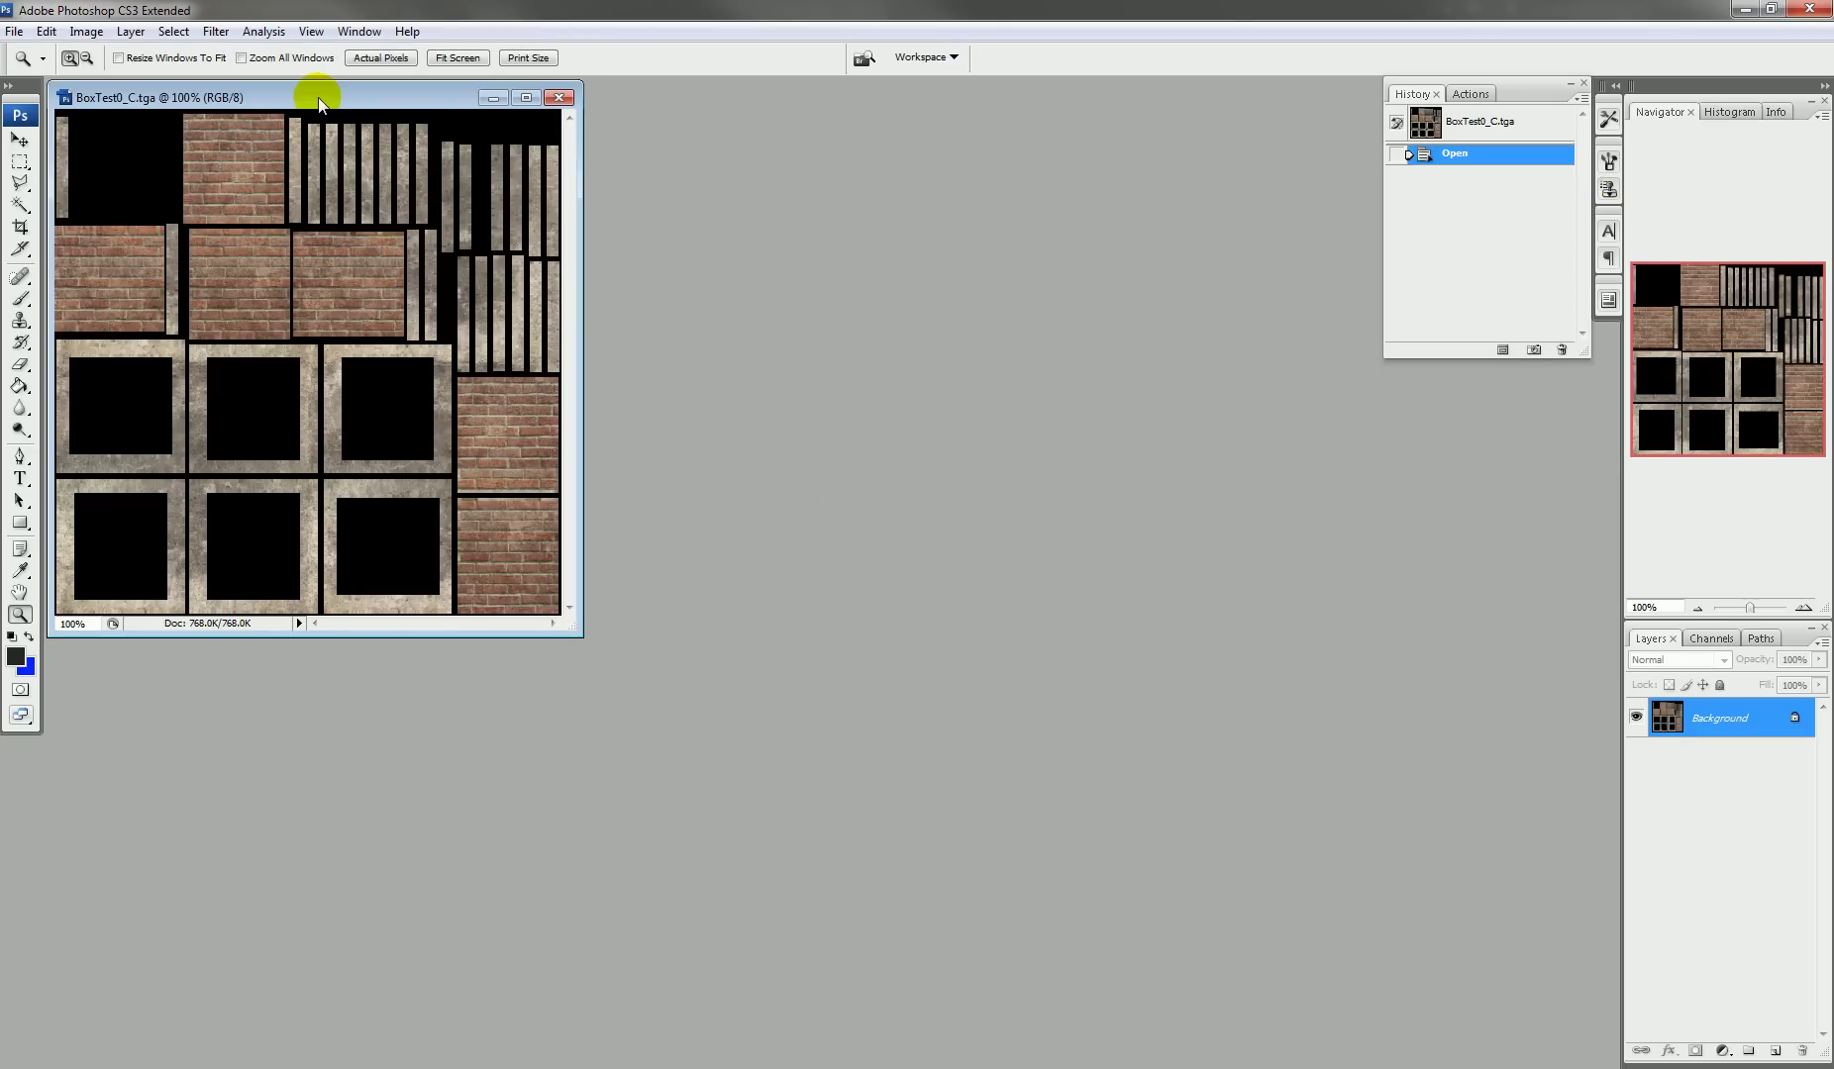
pyautogui.moveTo(327, 95); pyautogui.dragTo(750, 218)
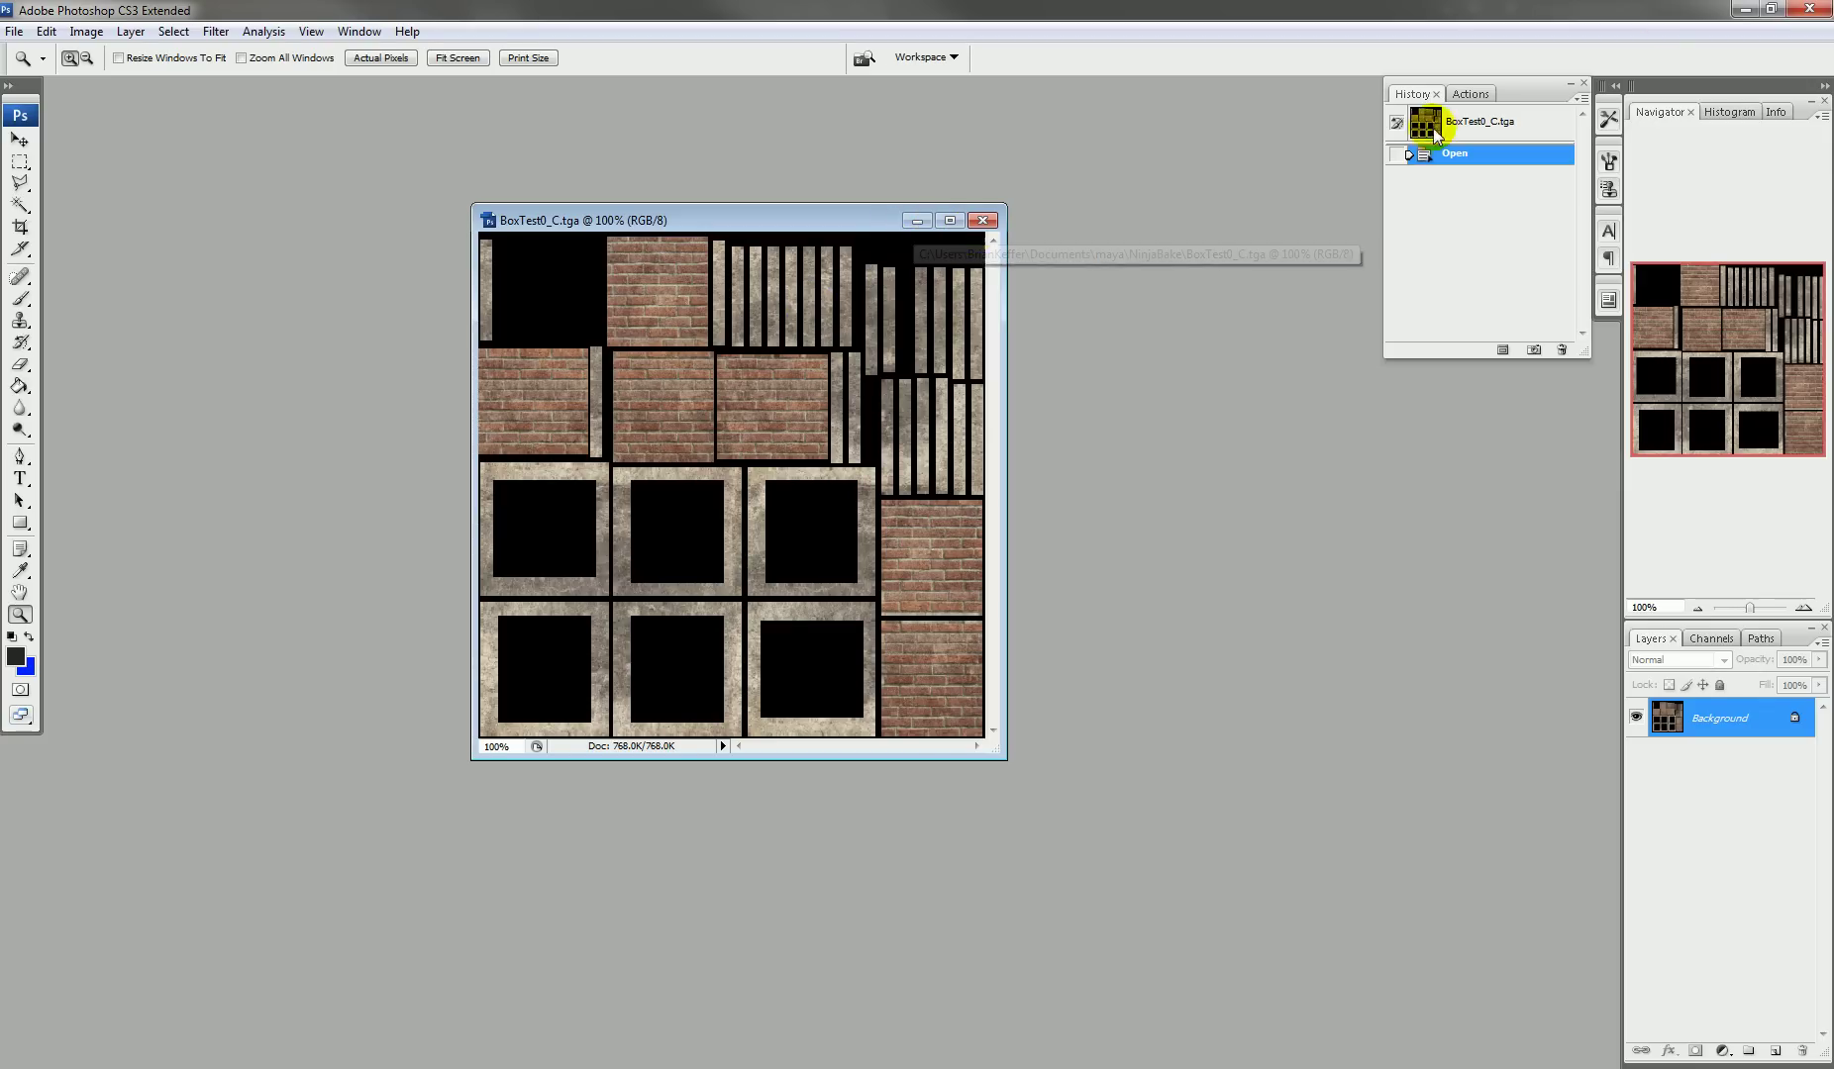
pyautogui.click(1740, 8)
# - Bake the woven crate's materials into a single color map
pyautogui.click(802, 476)
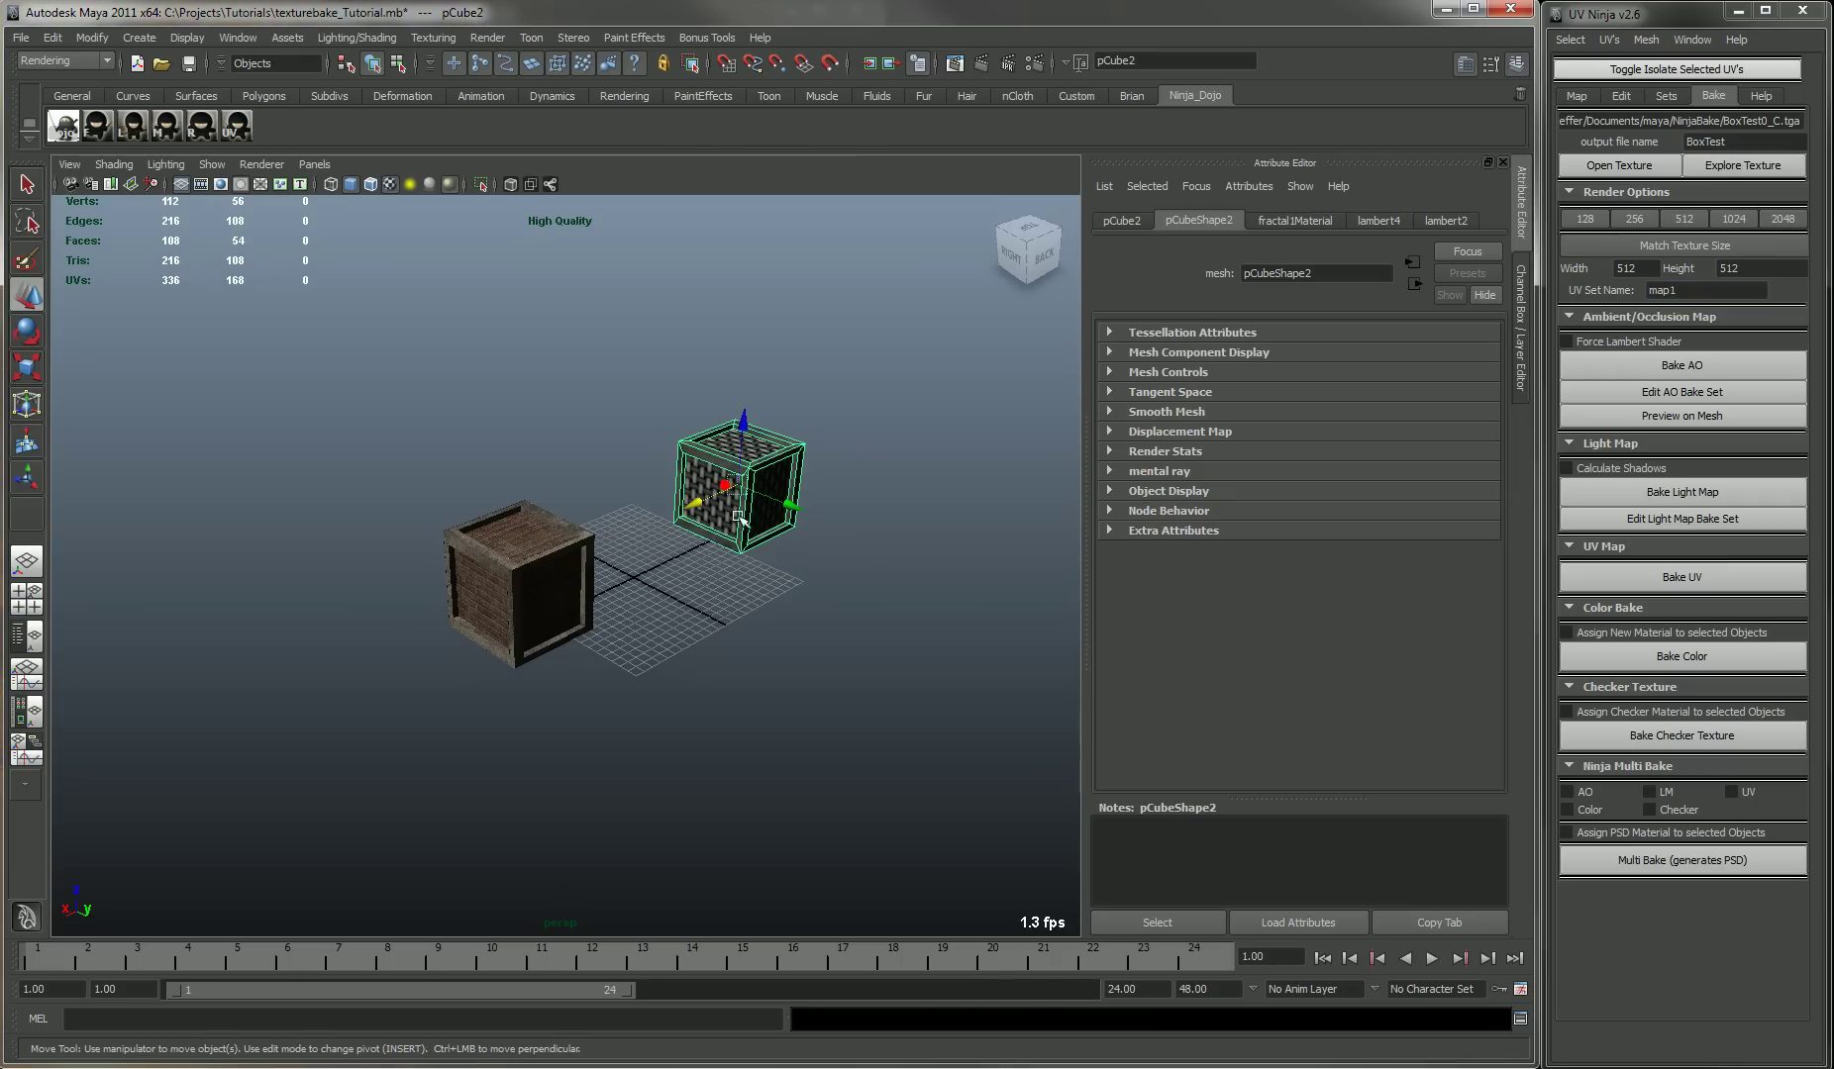
pyautogui.keyDown('alt'); pyautogui.moveTo(814, 560); pyautogui.dragTo(725, 538); pyautogui.keyUp('alt')
pyautogui.keyDown('alt'); pyautogui.moveTo(725, 538); pyautogui.dragTo(560, 525, button='middle'); pyautogui.keyUp('alt')
pyautogui.keyDown('alt'); pyautogui.moveTo(560, 525); pyautogui.dragTo(671, 572, button='right'); pyautogui.keyUp('alt')
pyautogui.moveTo(672, 572)
pyautogui.keyDown('alt'); pyautogui.mouseDown()
pyautogui.moveTo(655, 574)
pyautogui.moveTo(686, 580)
pyautogui.mouseUp(); pyautogui.keyUp('alt')
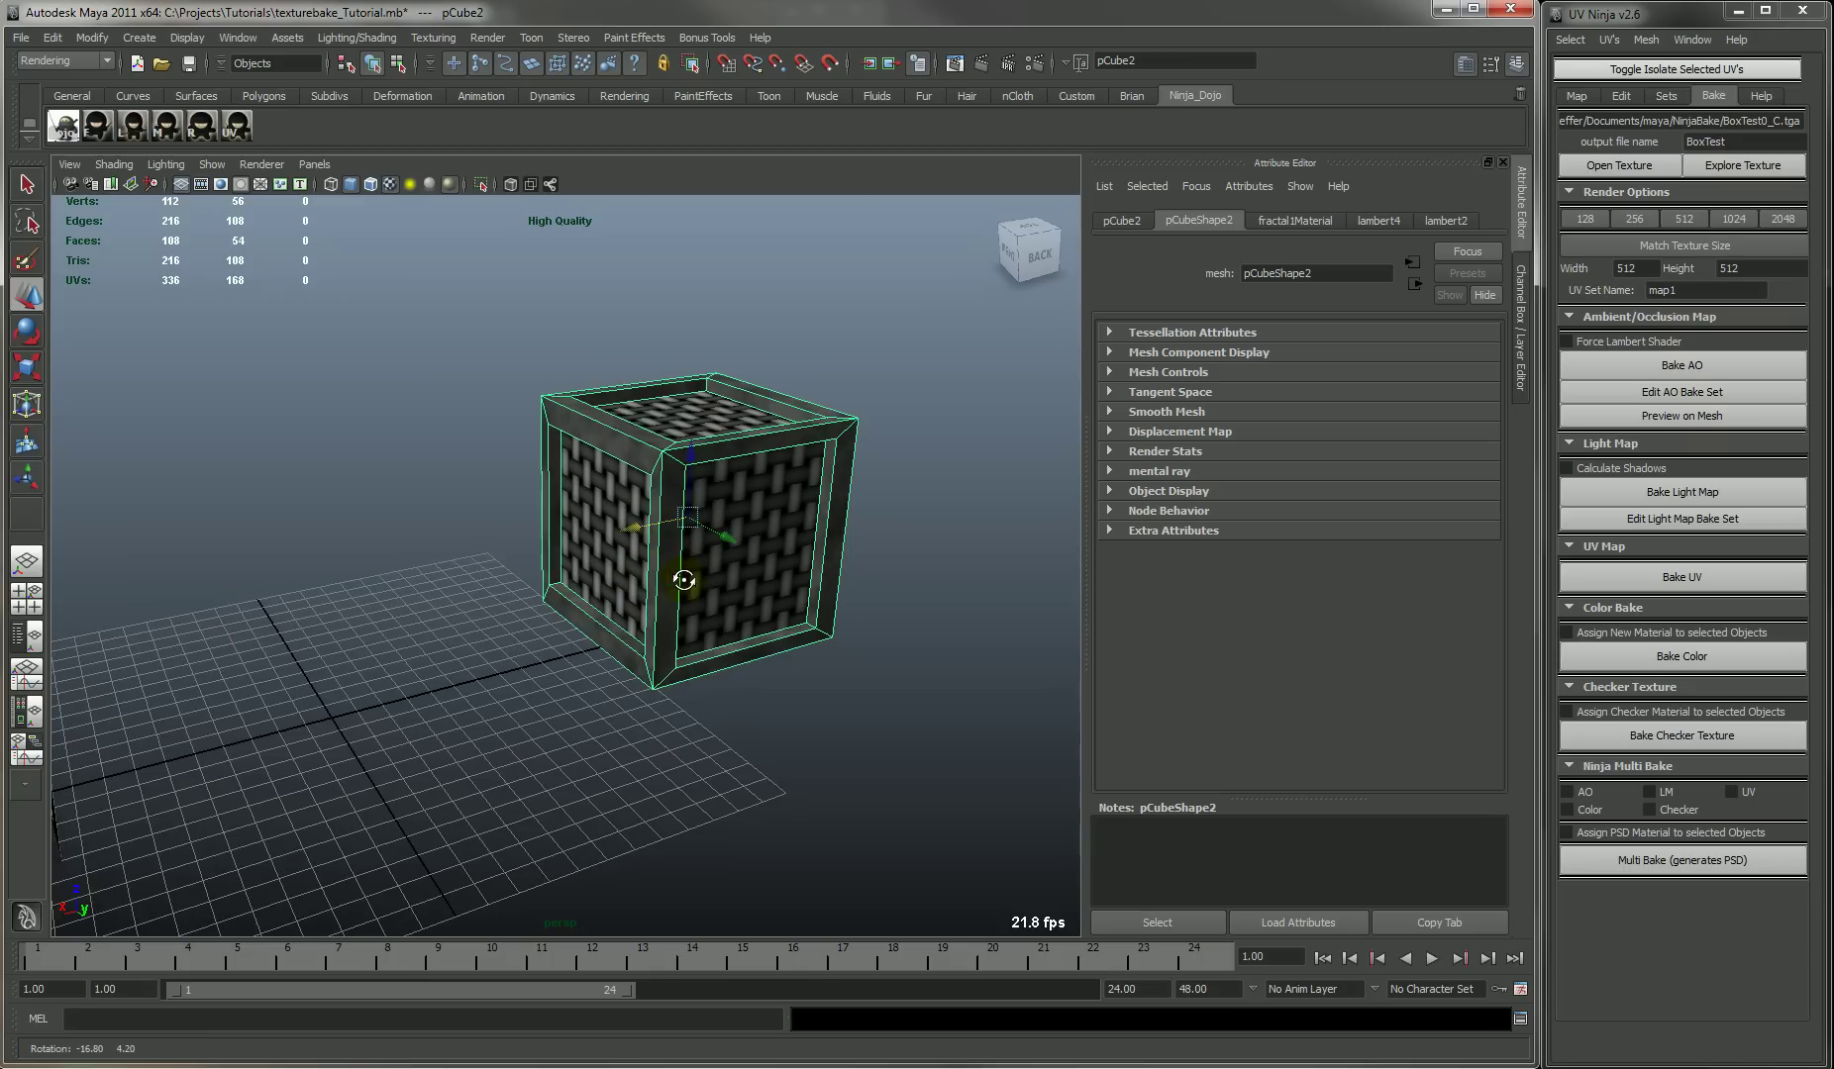
pyautogui.click(1688, 659)
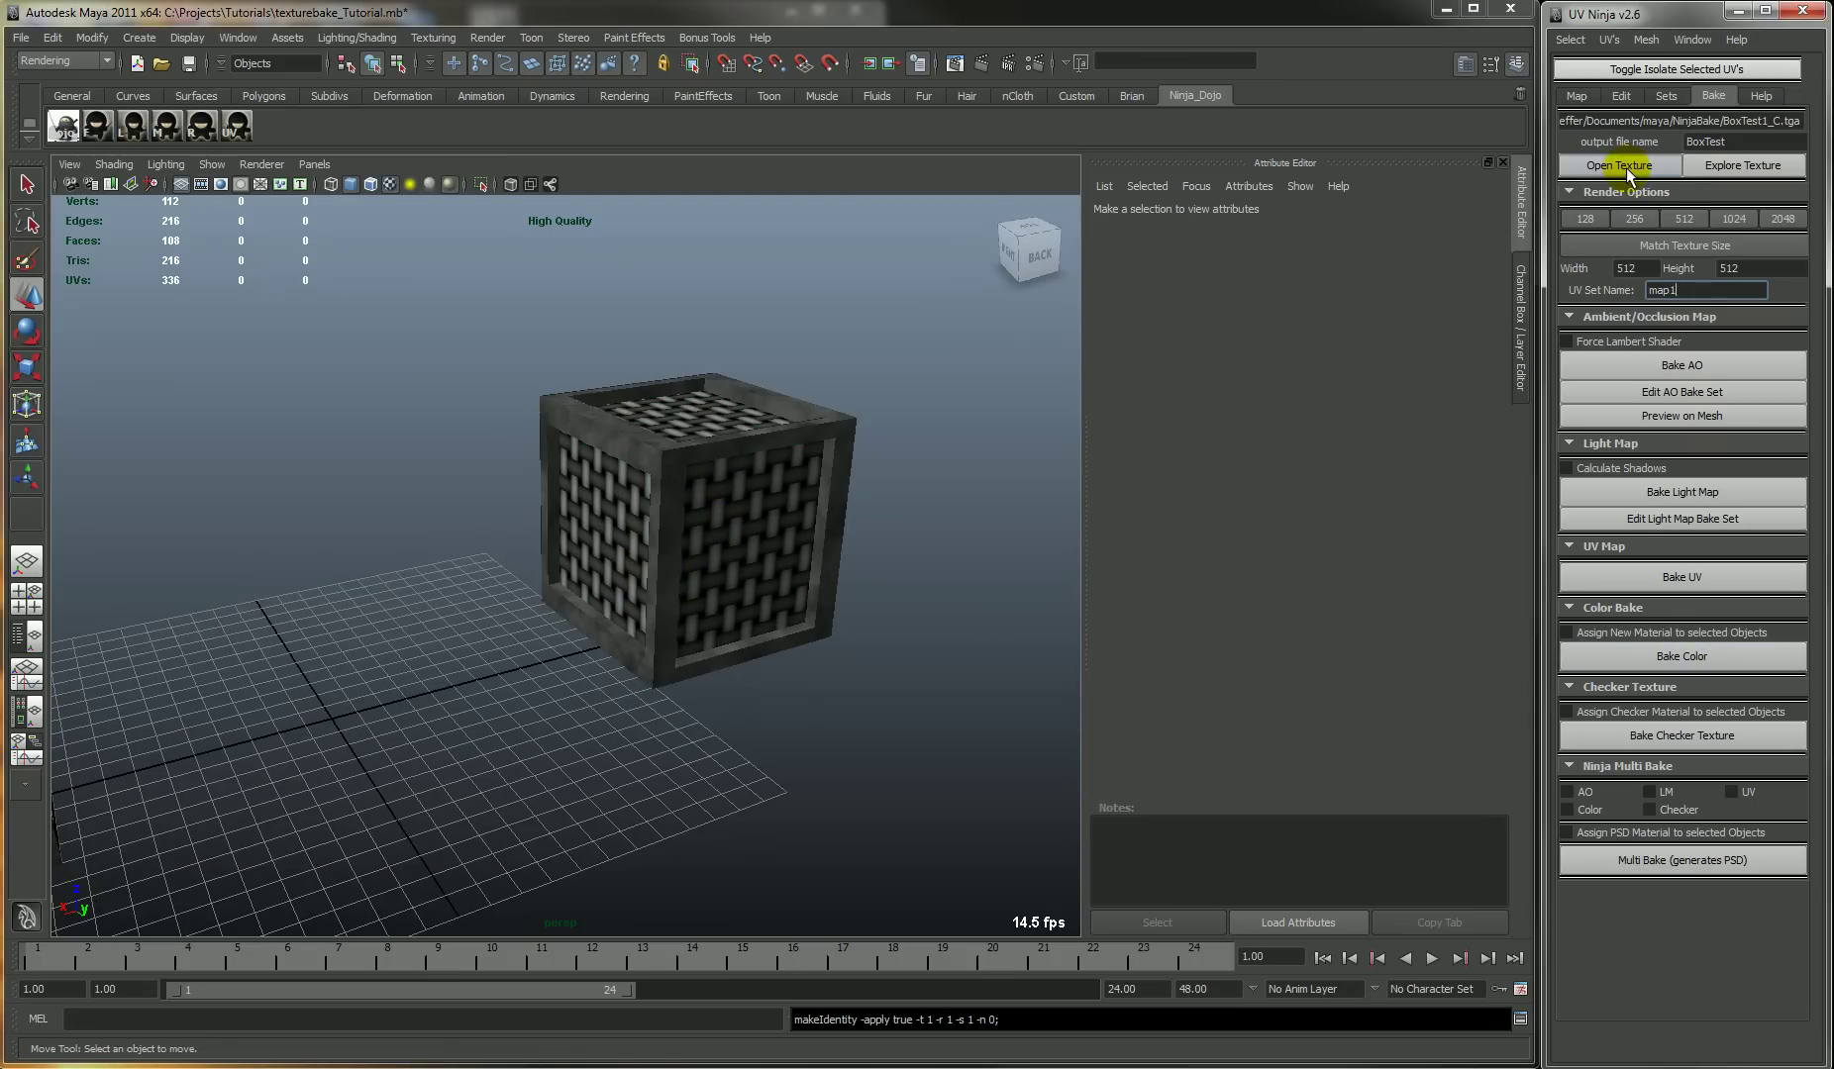
# - Open the woven crate's baked texture in Photoshop, place it beside the brick texture for comparison, and return to Maya
pyautogui.click(1623, 166)
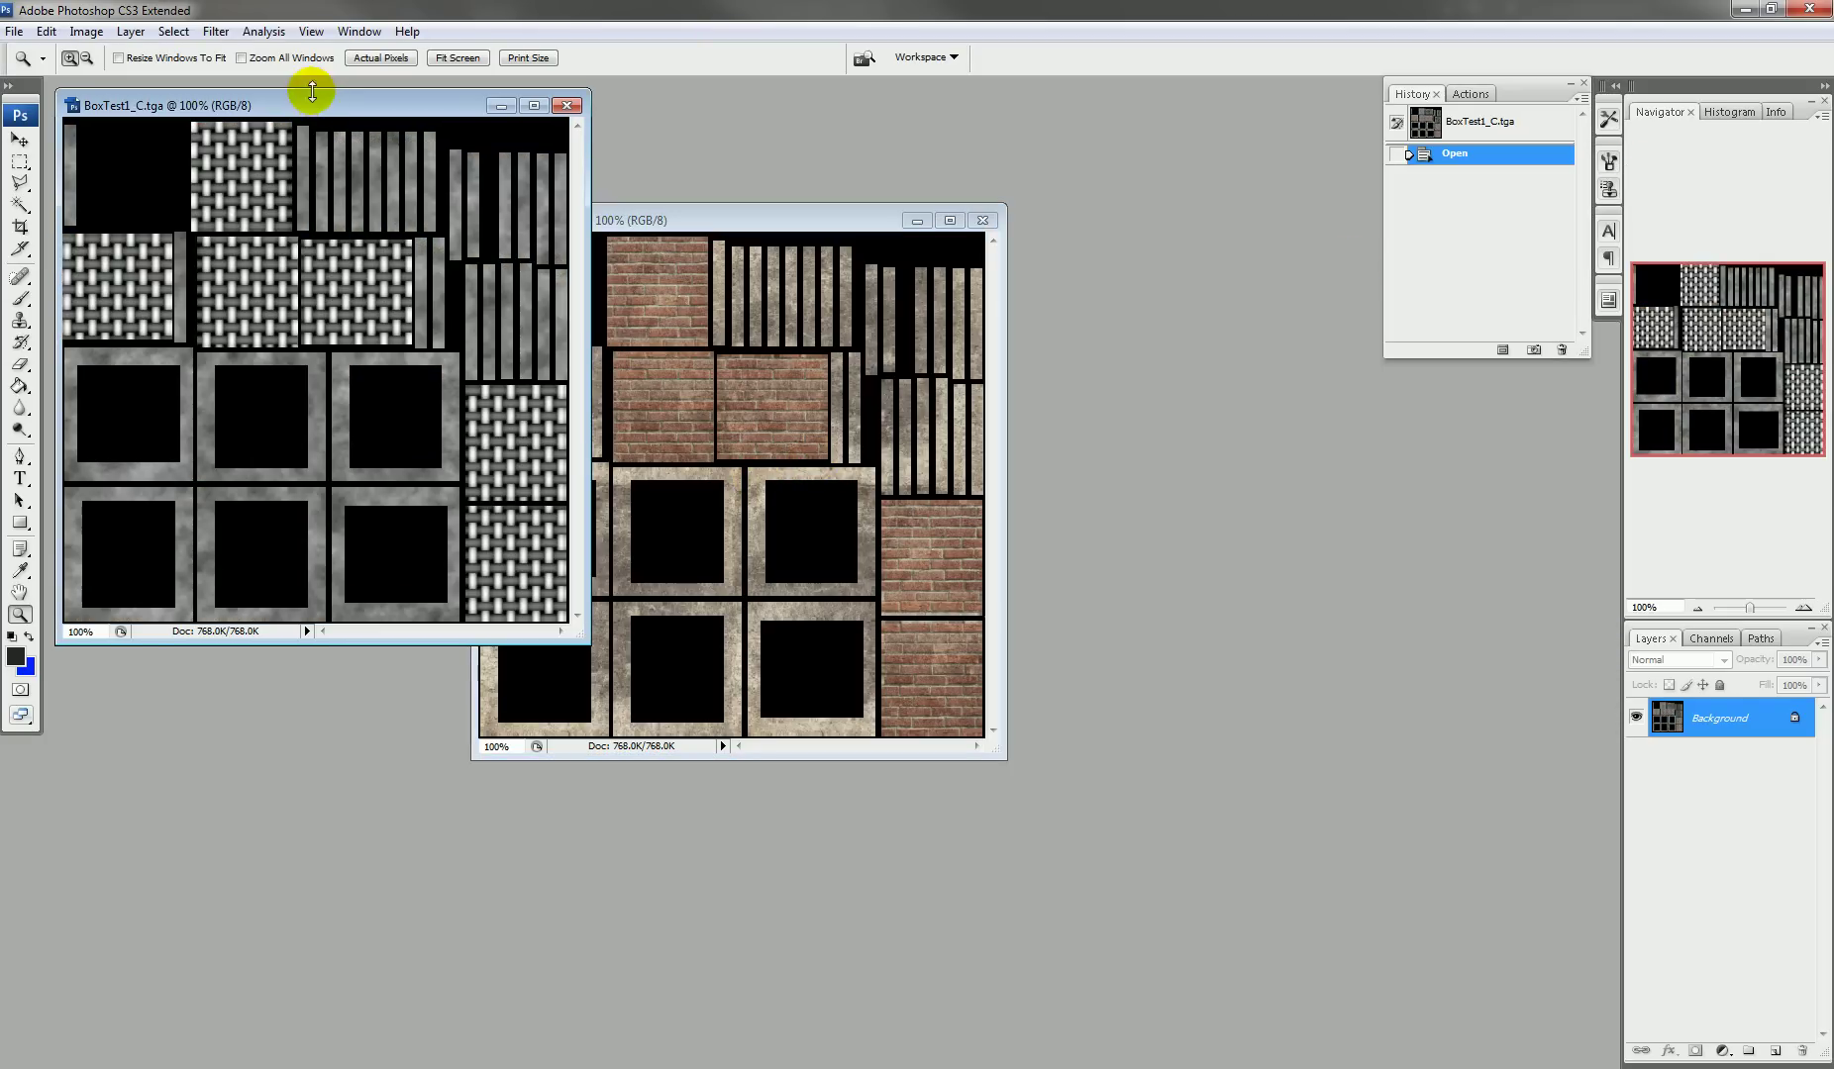
pyautogui.moveTo(310, 102); pyautogui.dragTo(1129, 225)
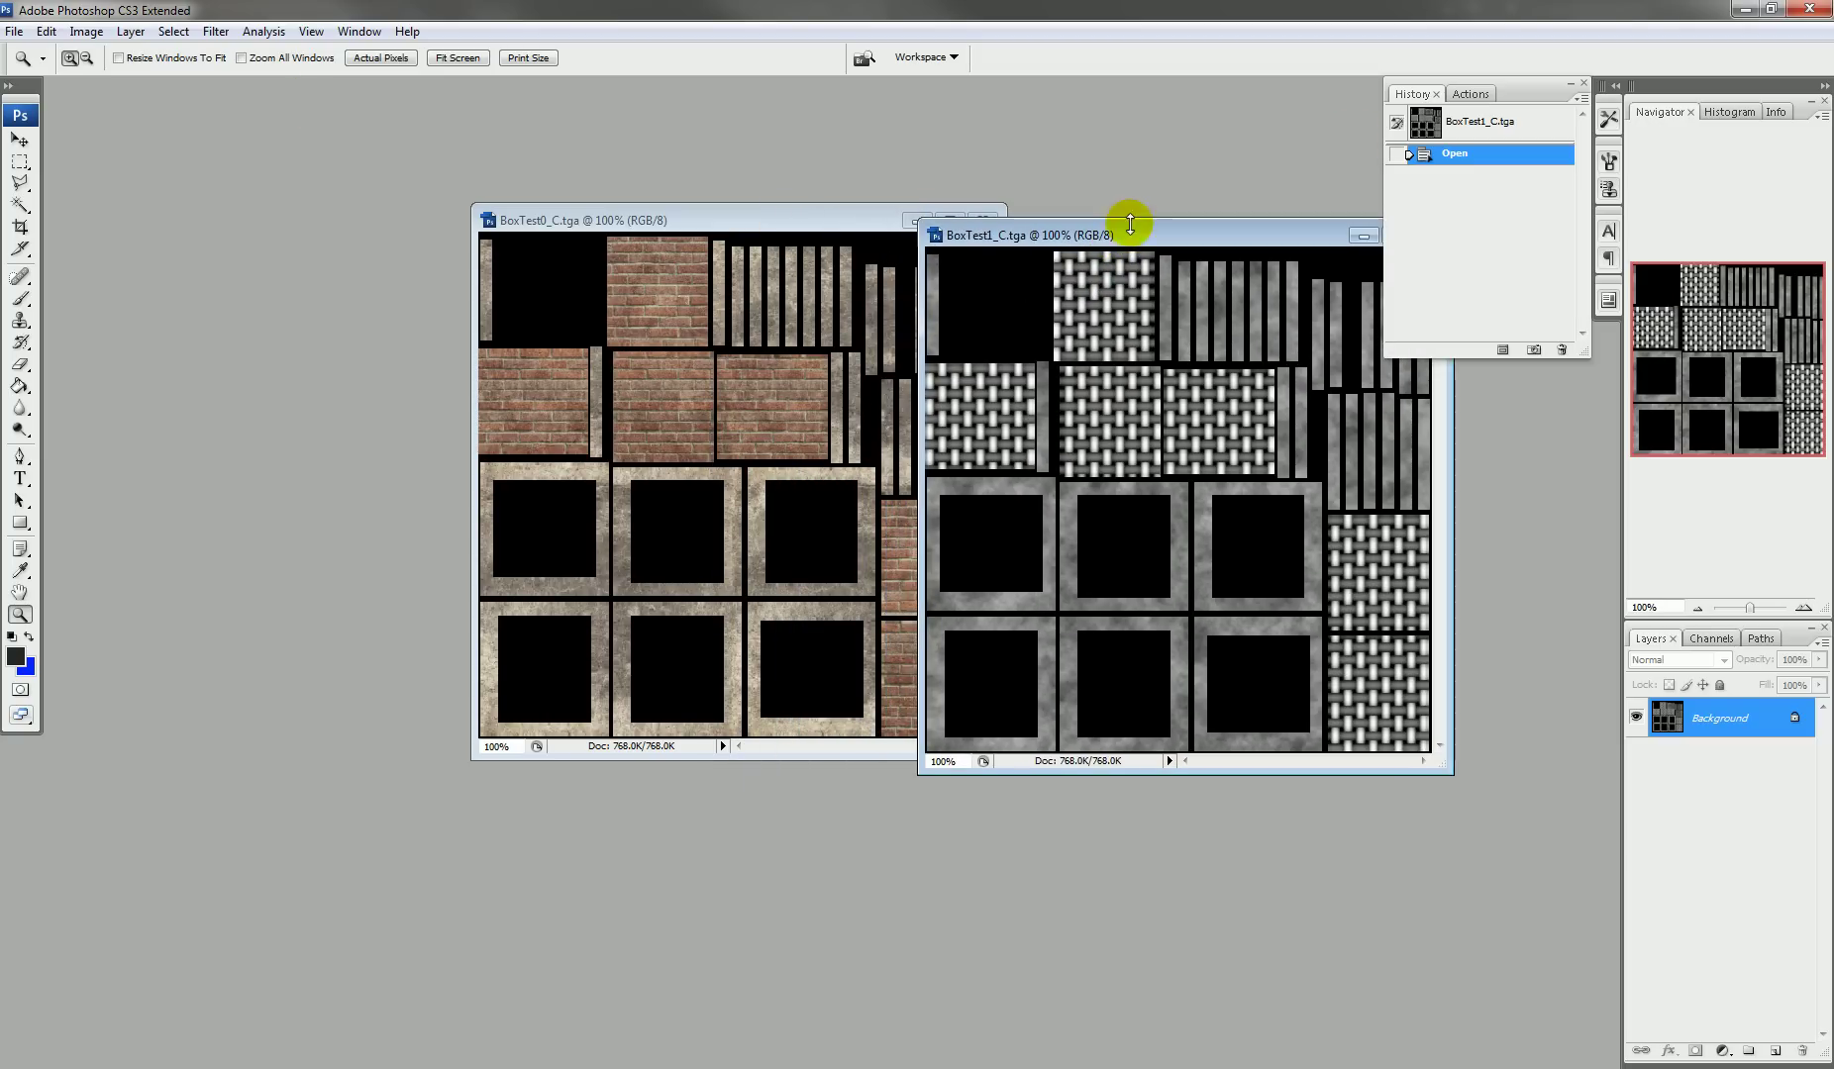
pyautogui.click(1743, 8)
# - Check the baked files BoxTest0_C.tga and BoxTest1_C.tga in the NinjaBake output folder, and close the folder
pyautogui.click(1723, 178)
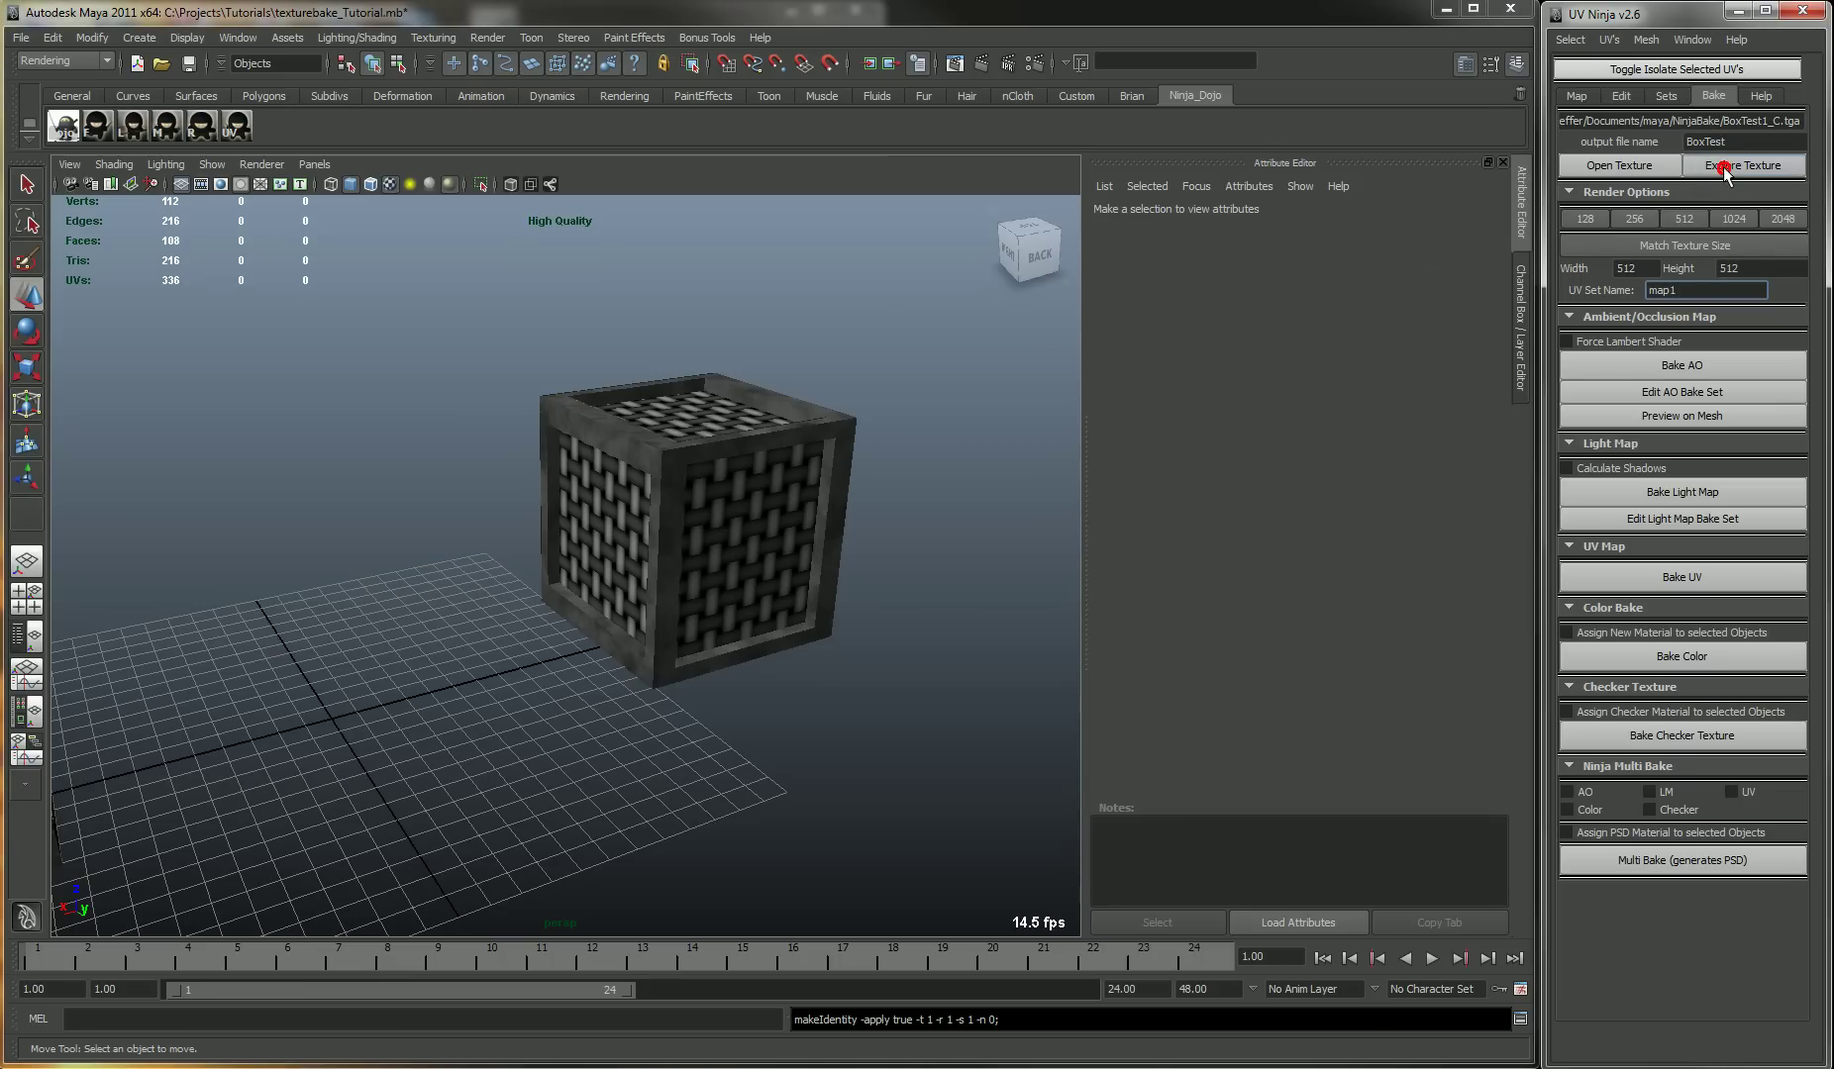
pyautogui.click(630, 385)
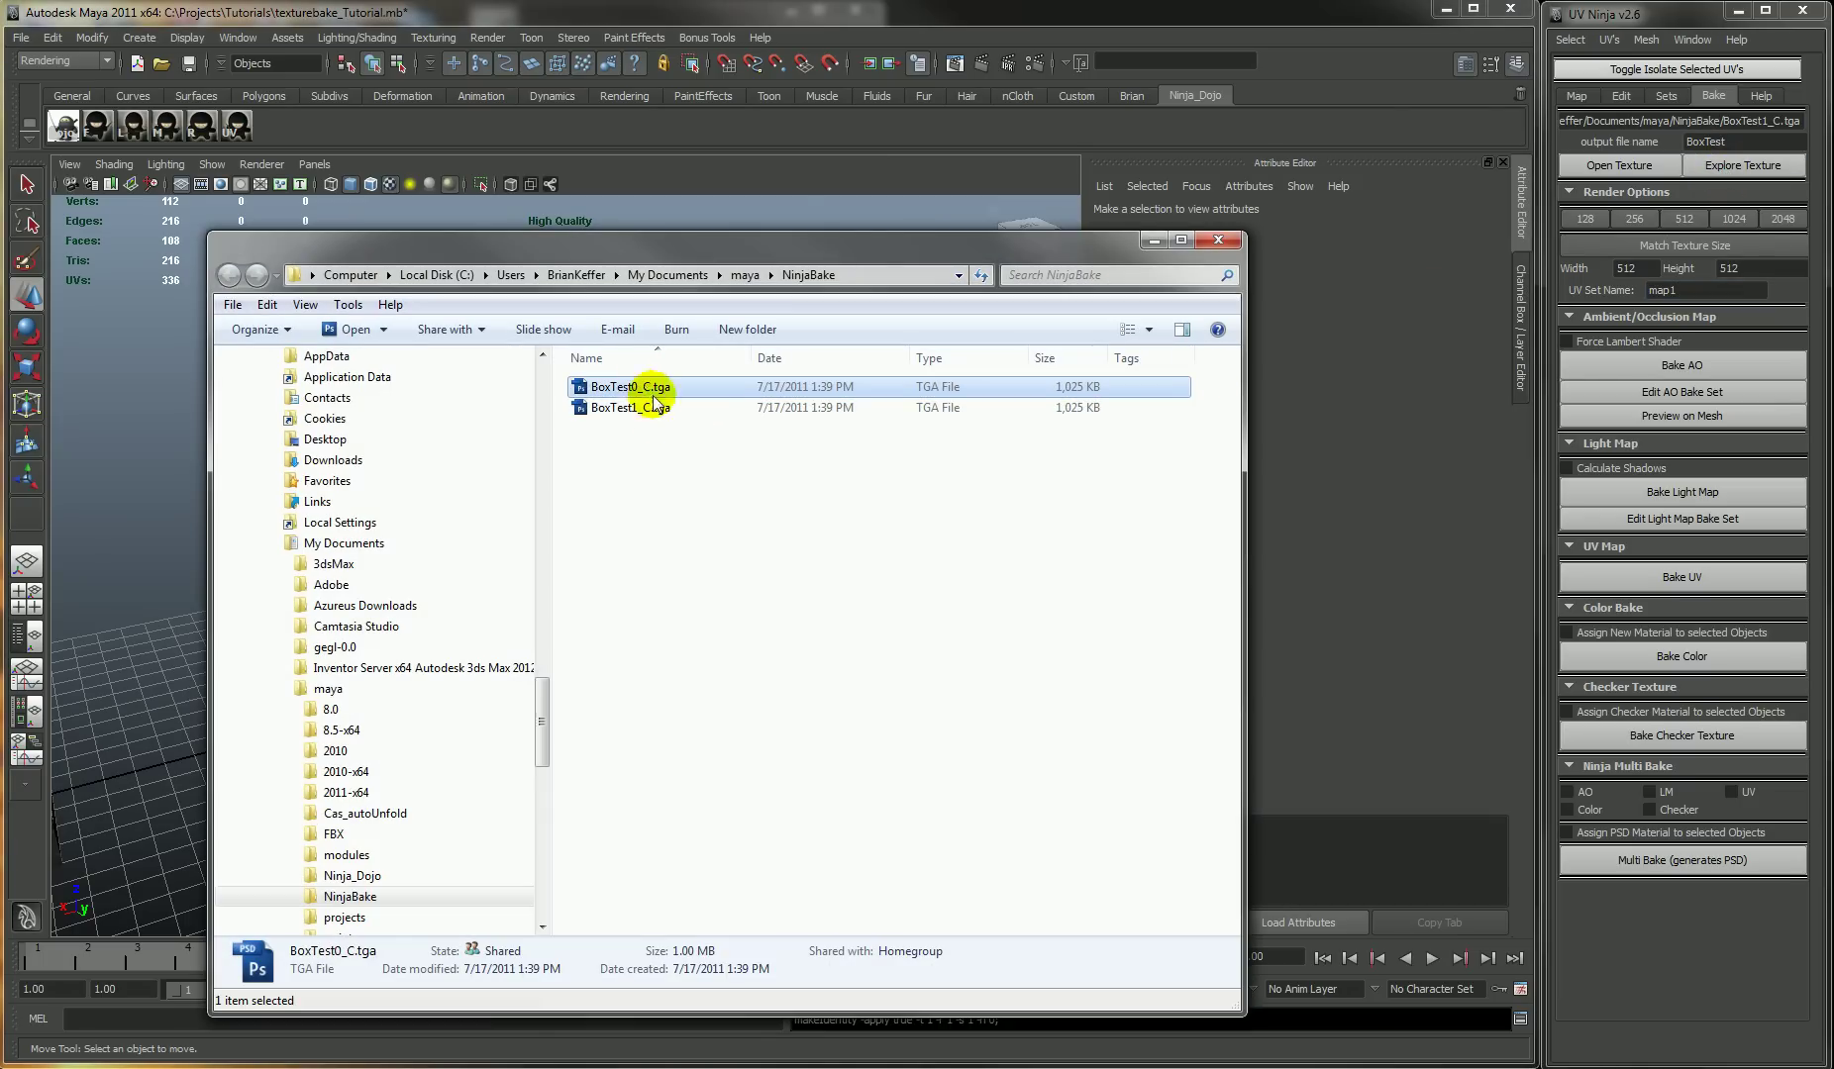
pyautogui.click(655, 405)
pyautogui.click(656, 385)
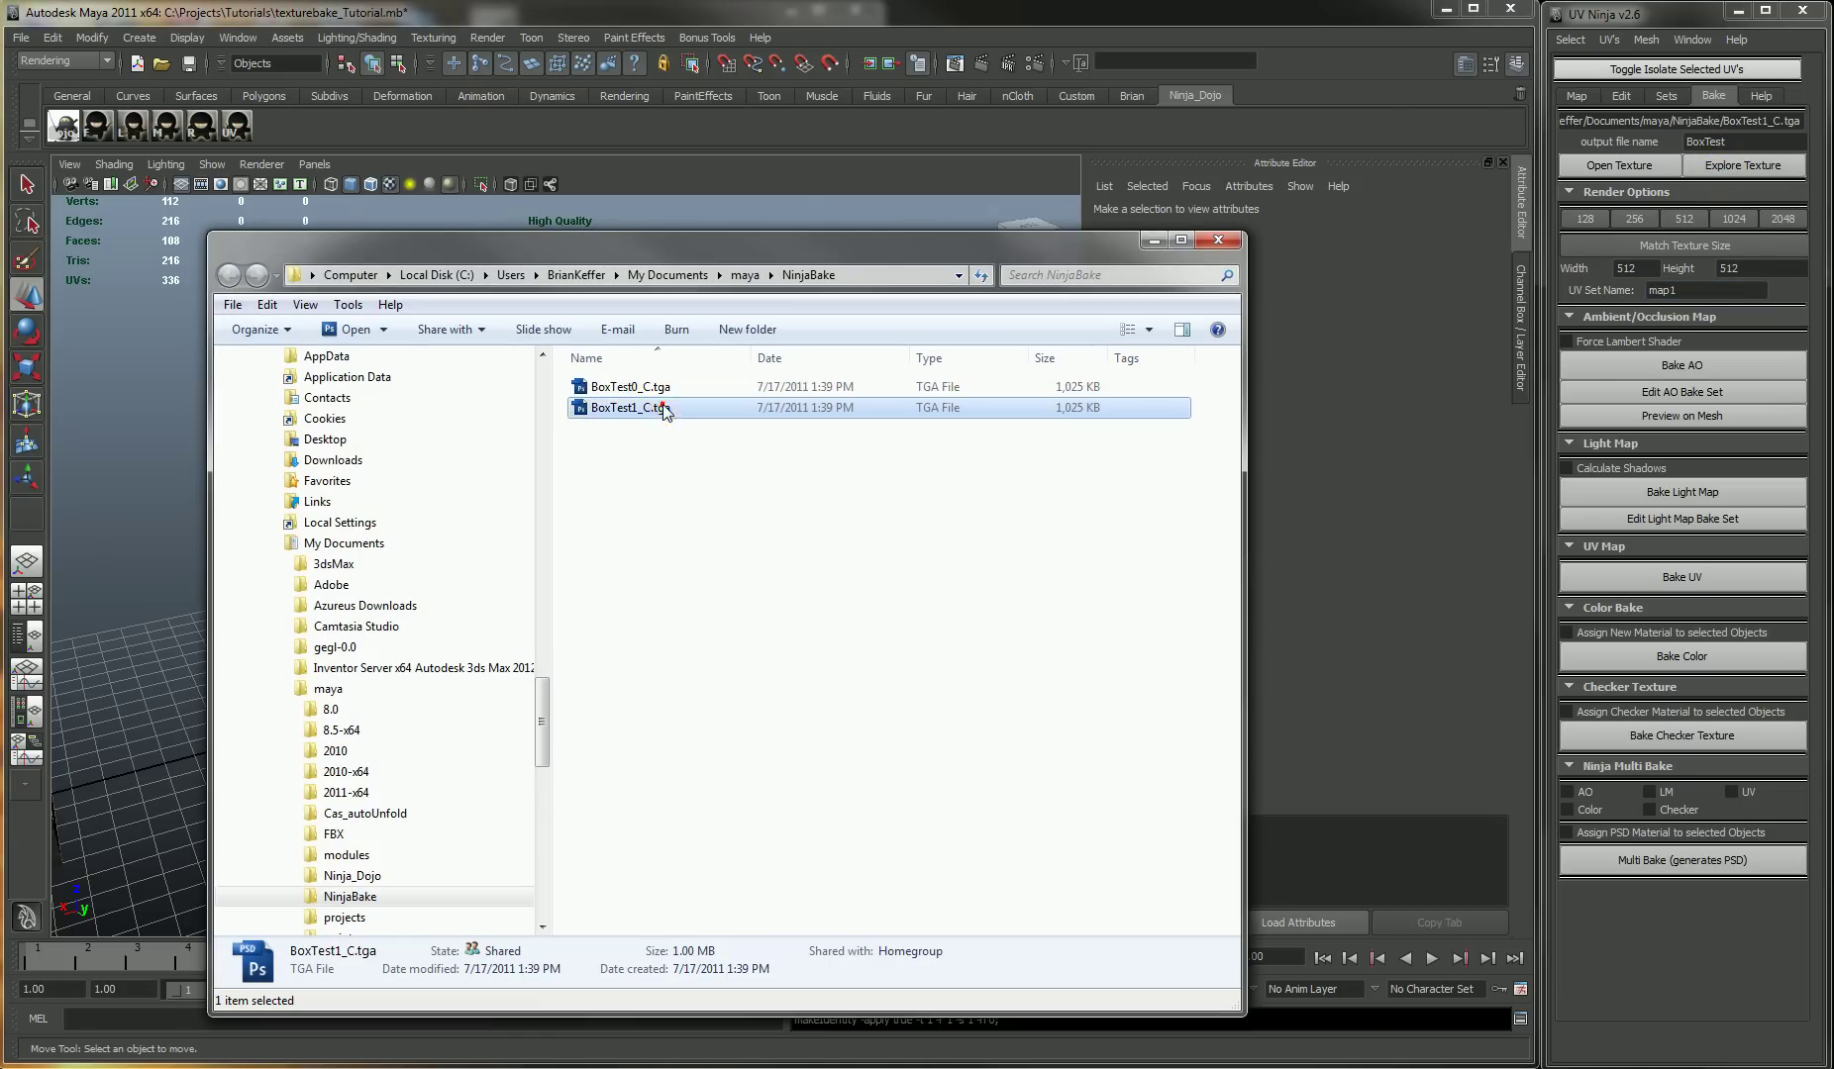
pyautogui.click(666, 388)
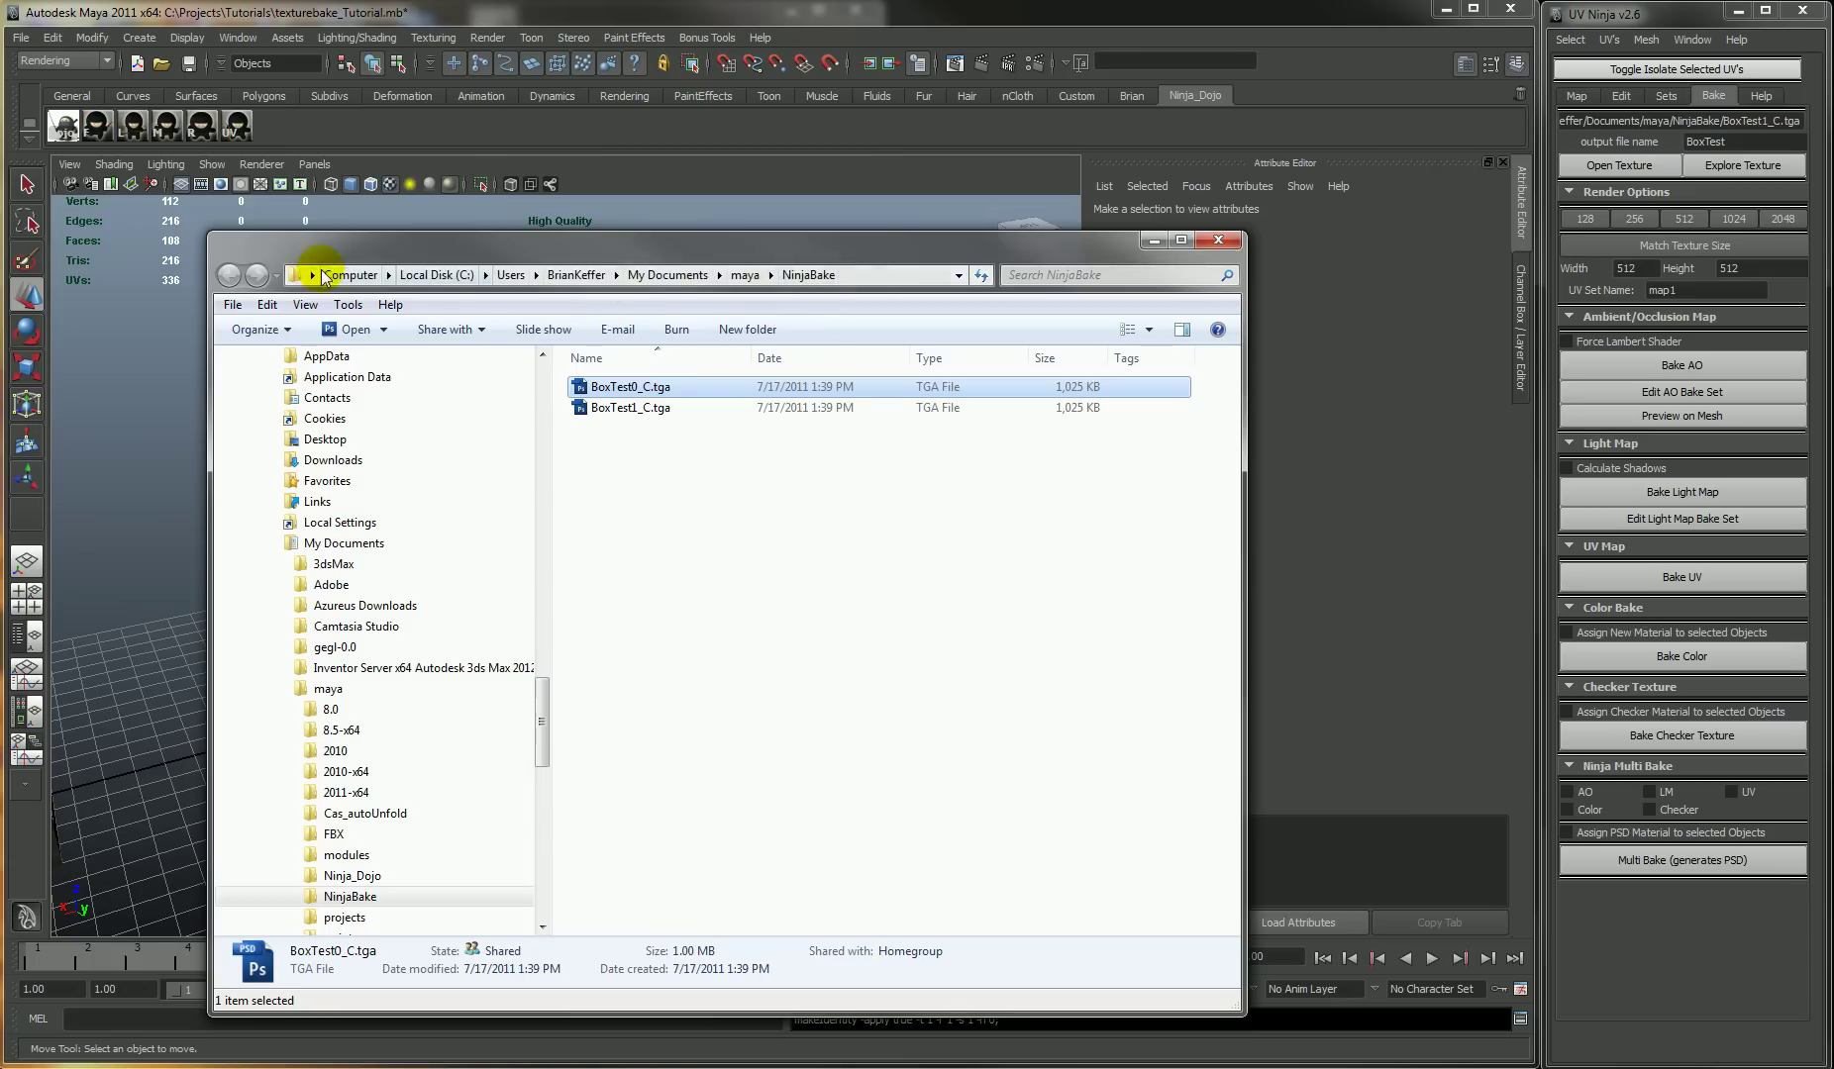
pyautogui.click(1219, 239)
# - Duplicate the brick crate and move the copy off to its side, in front of the woven crate
pyautogui.click(450, 612)
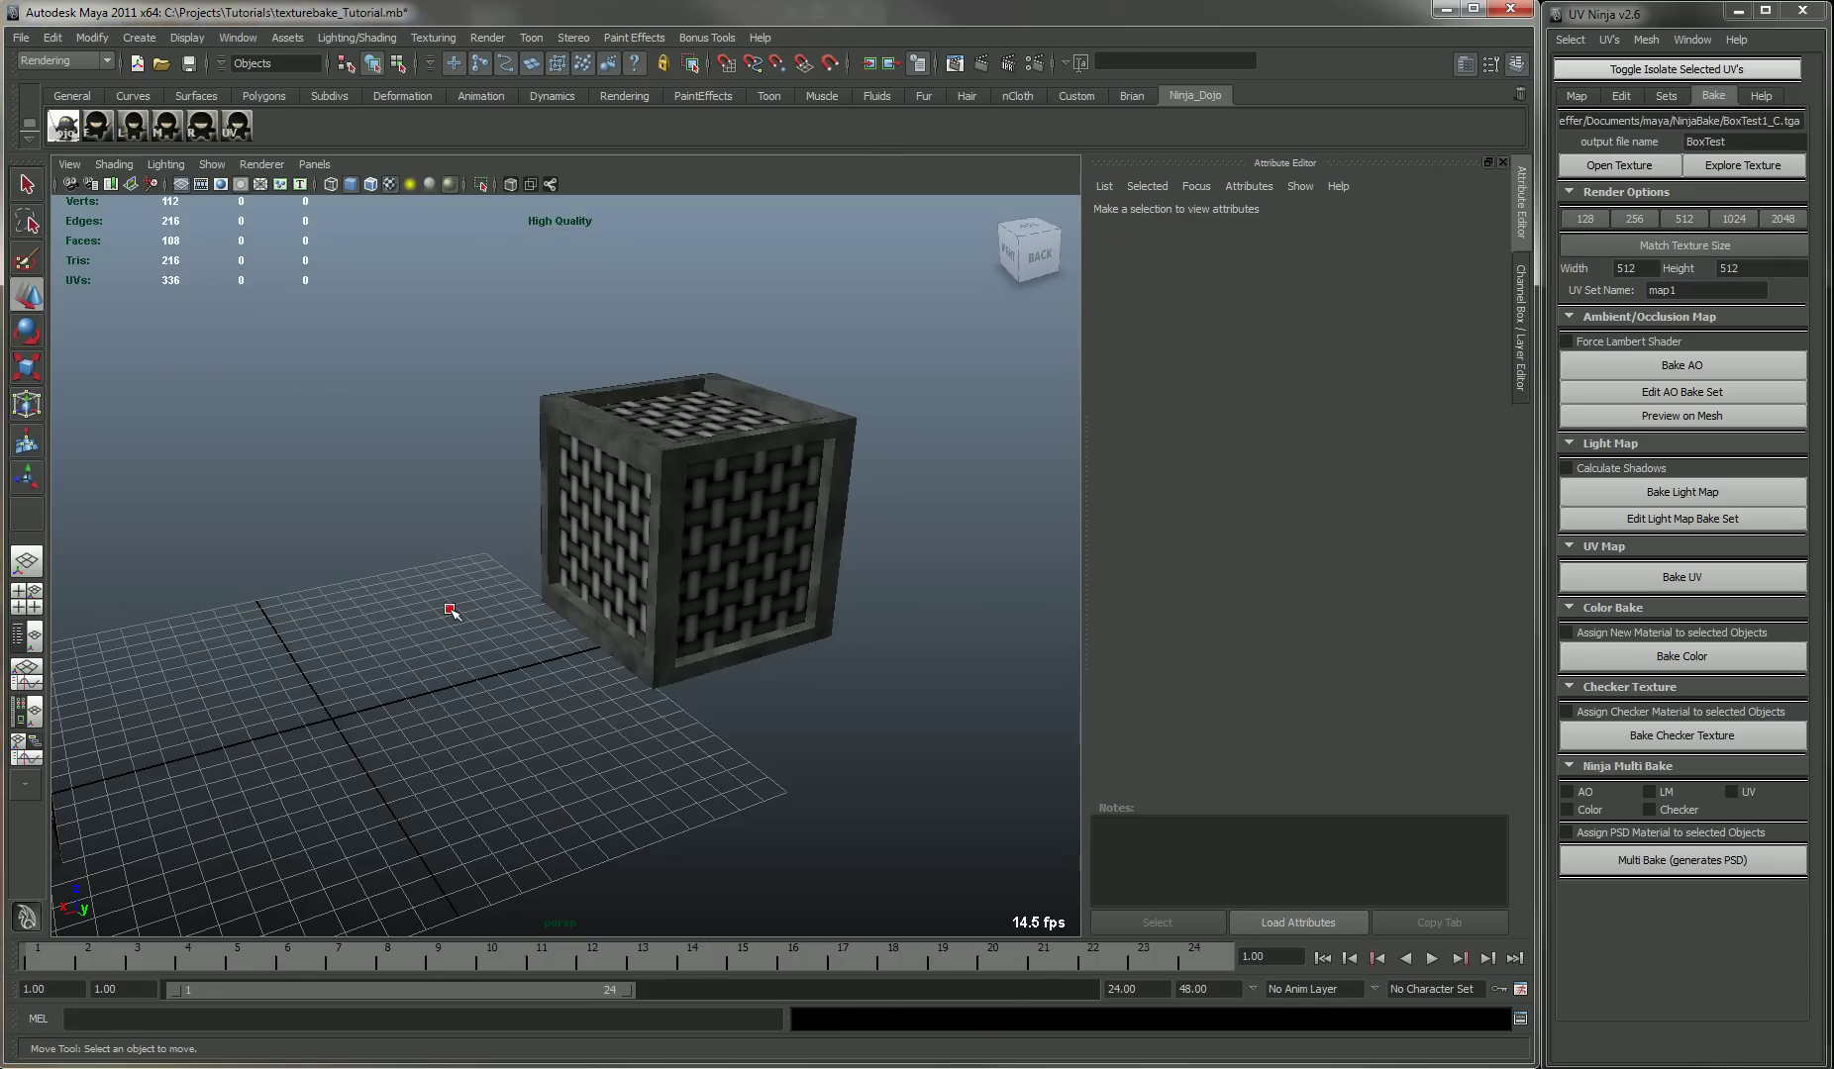
pyautogui.scroll(-6, 457, 611)
pyautogui.keyDown('alt'); pyautogui.moveTo(486, 613); pyautogui.dragTo(540, 606); pyautogui.keyUp('alt')
pyautogui.keyDown('alt'); pyautogui.moveTo(540, 606); pyautogui.dragTo(665, 536, button='middle'); pyautogui.keyUp('alt')
pyautogui.scroll(5, 683, 542)
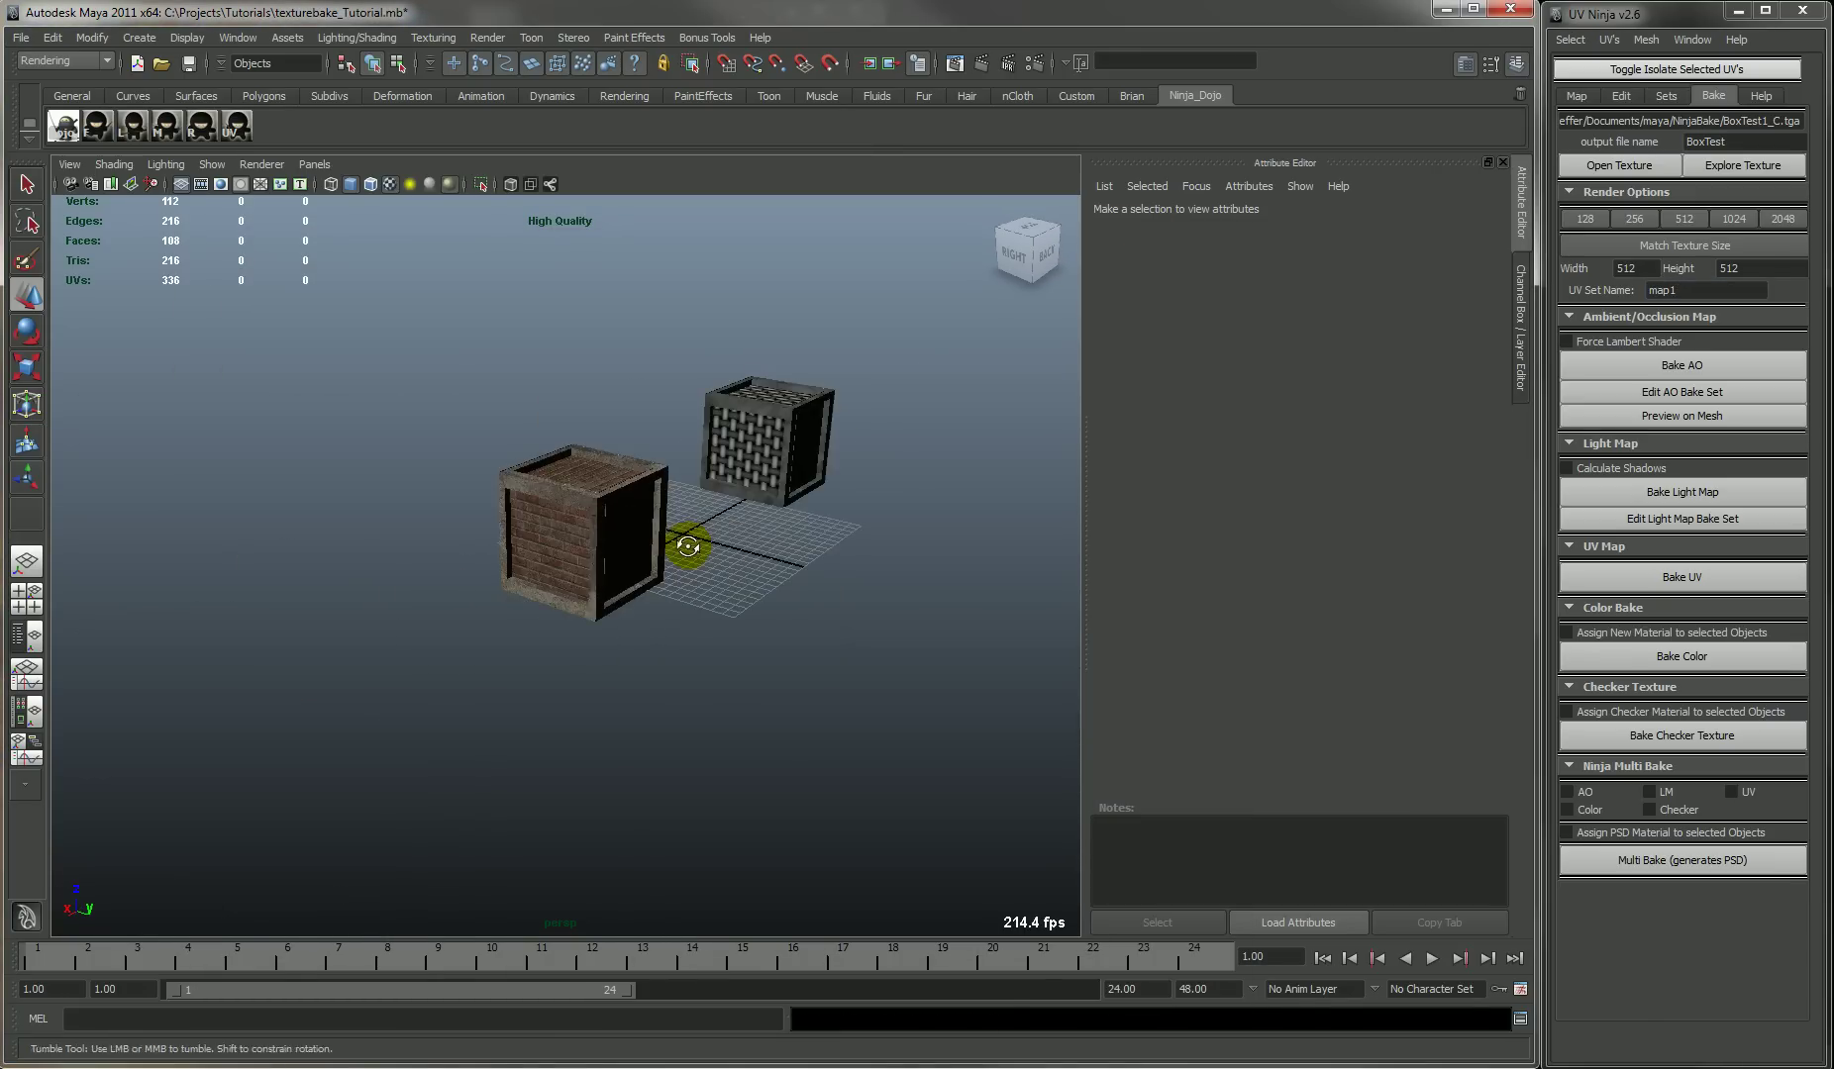
pyautogui.keyDown('alt'); pyautogui.moveTo(683, 545); pyautogui.dragTo(648, 562); pyautogui.keyUp('alt')
pyautogui.keyDown('alt'); pyautogui.moveTo(688, 505); pyautogui.dragTo(675, 536, button='middle'); pyautogui.keyUp('alt')
pyautogui.click(594, 563)
pyautogui.keyDown('alt'); pyautogui.moveTo(638, 626); pyautogui.dragTo(843, 625); pyautogui.keyUp('alt')
pyautogui.hotkey('ctrl', 'd')
pyautogui.click(941, 601)
pyautogui.click(842, 605)
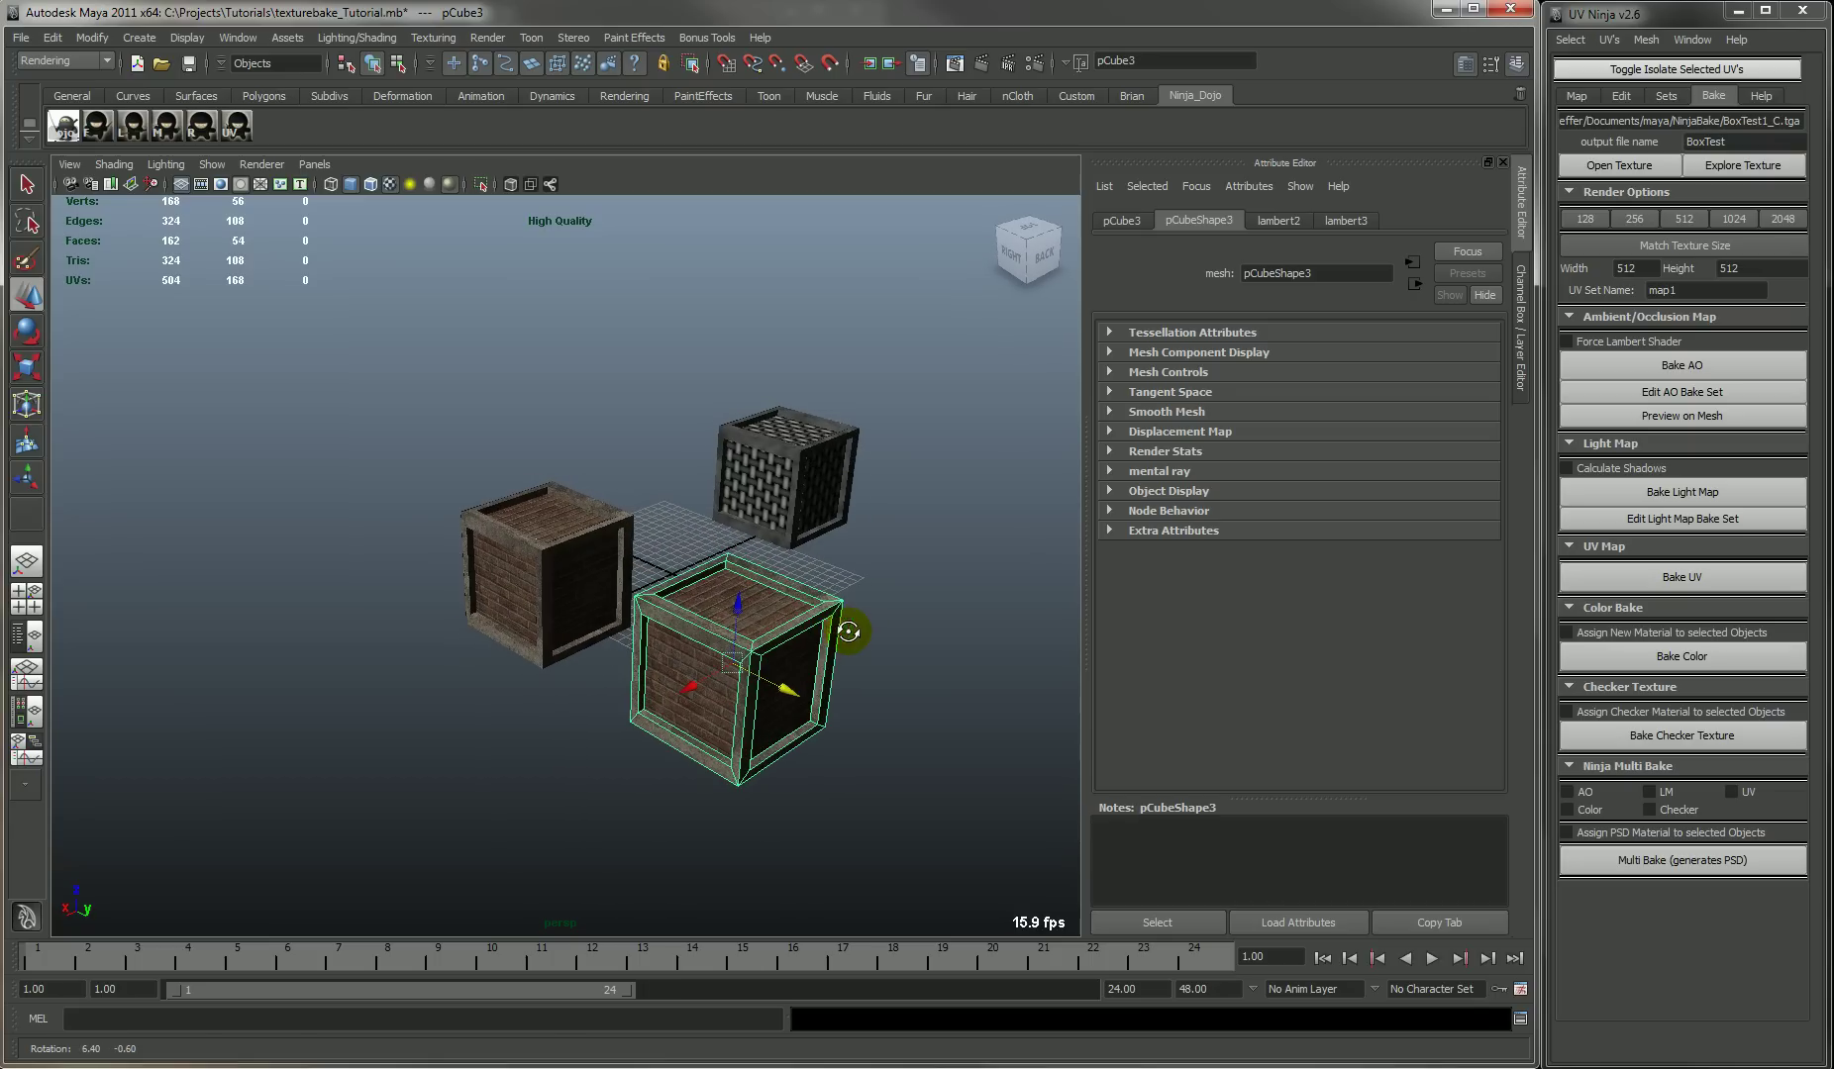
# - Bake the duplicated brick crate's color map with Assign New Material to selected Objects enabled
pyautogui.click(1588, 634)
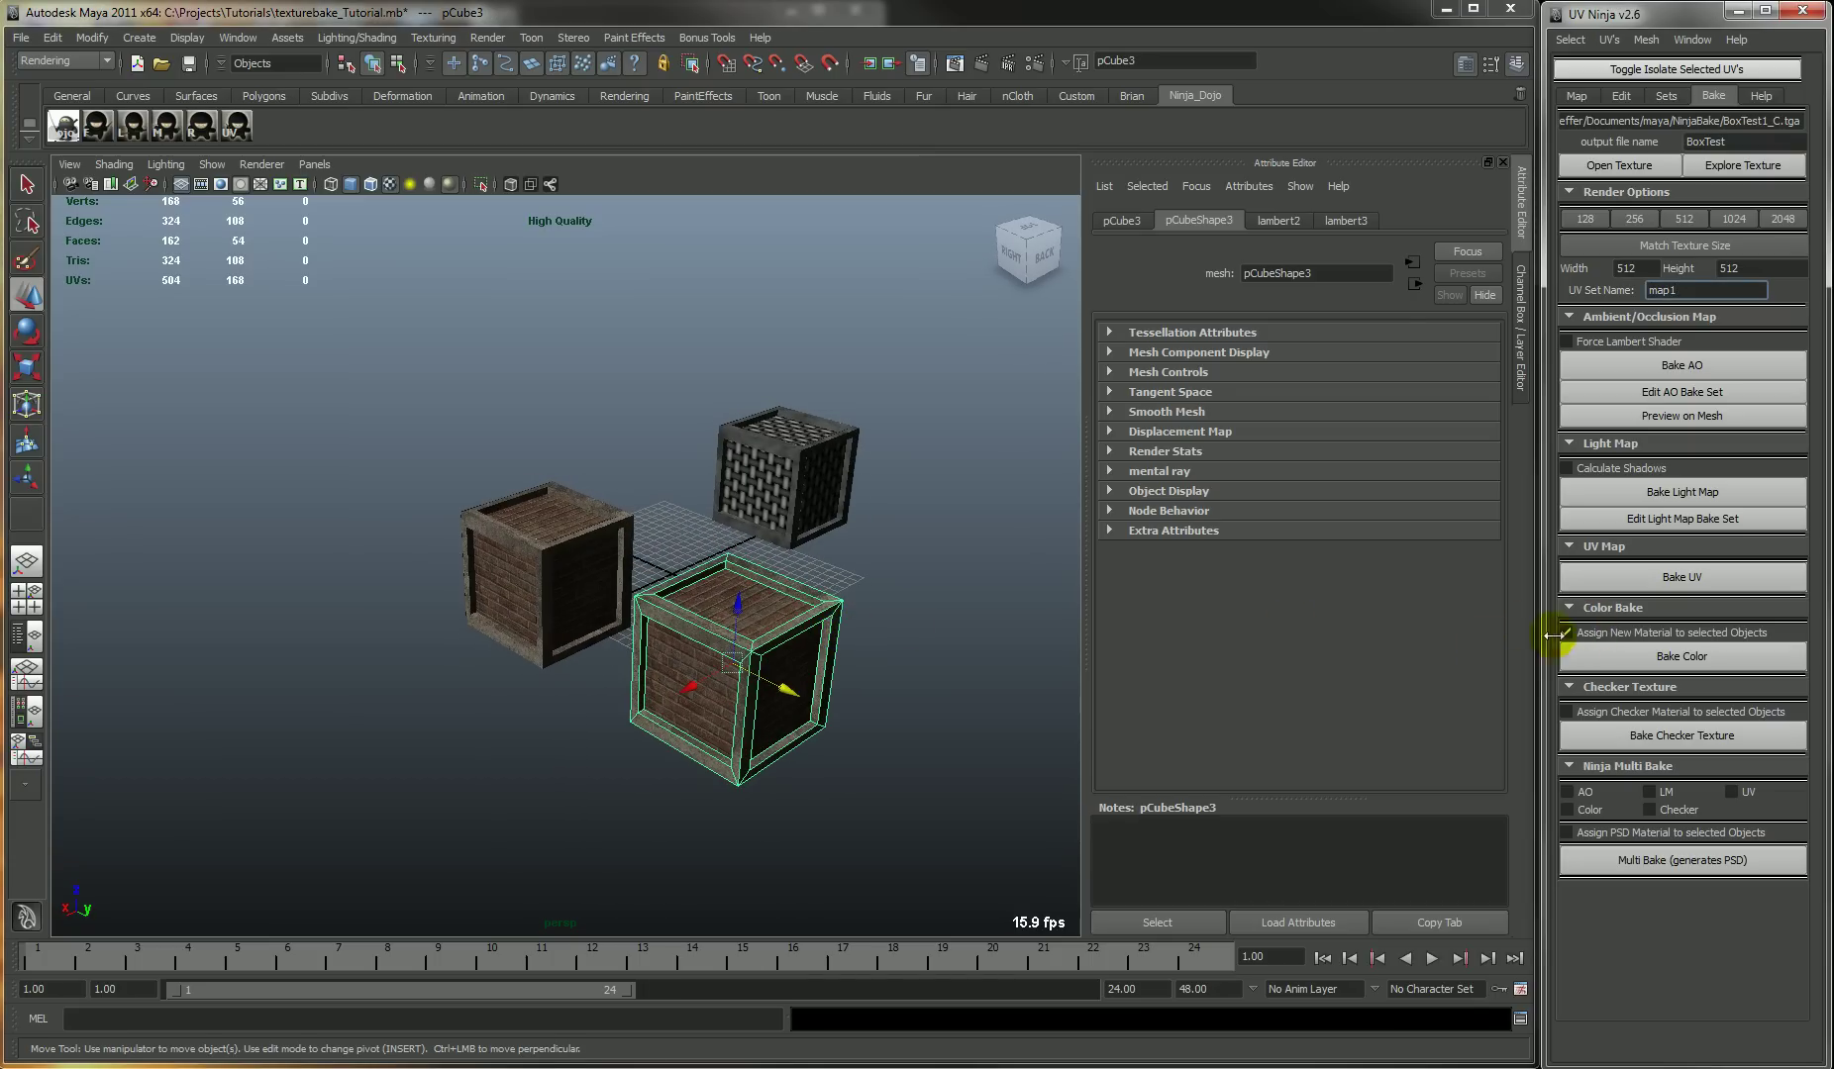
pyautogui.click(980, 656)
pyautogui.click(812, 632)
pyautogui.click(1672, 663)
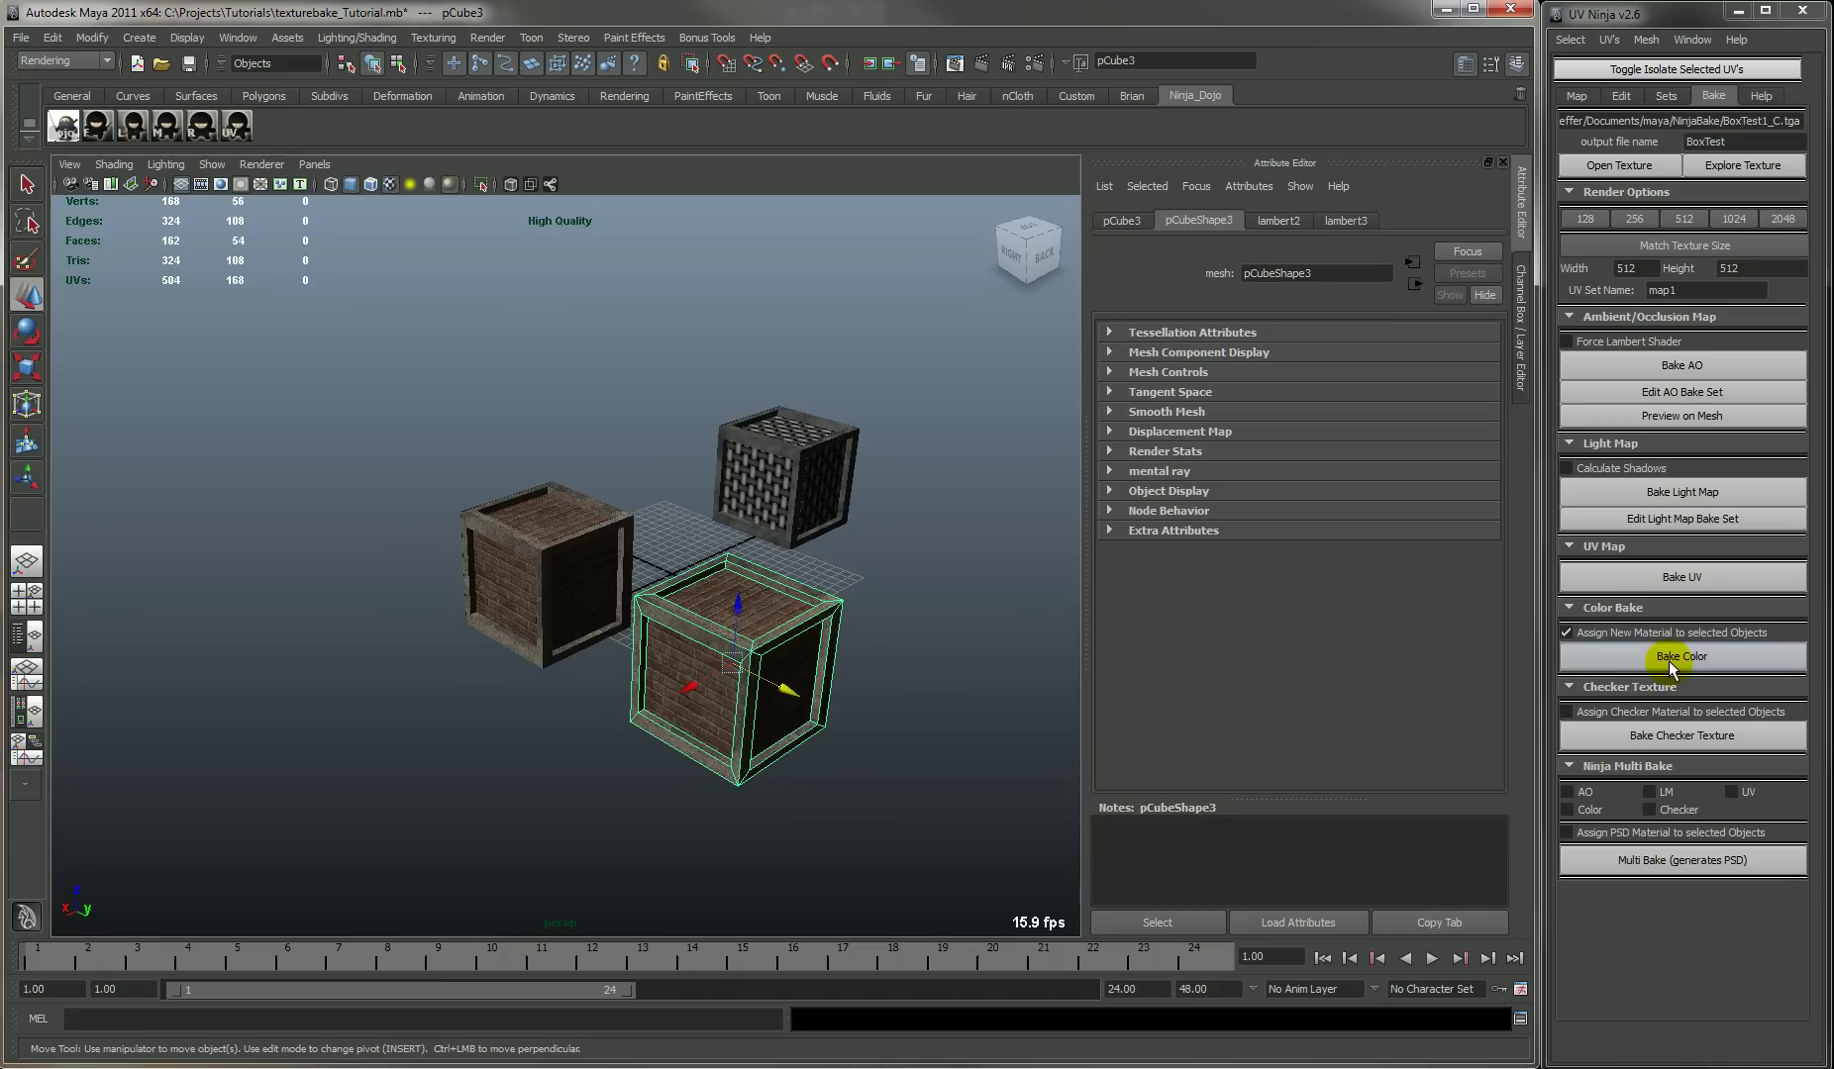
# - Examine the color-baked crate from several angles and compare it with the original brick crate
pyautogui.click(772, 637)
pyautogui.keyDown('alt'); pyautogui.moveTo(765, 622); pyautogui.dragTo(601, 710, button='right'); pyautogui.keyUp('alt')
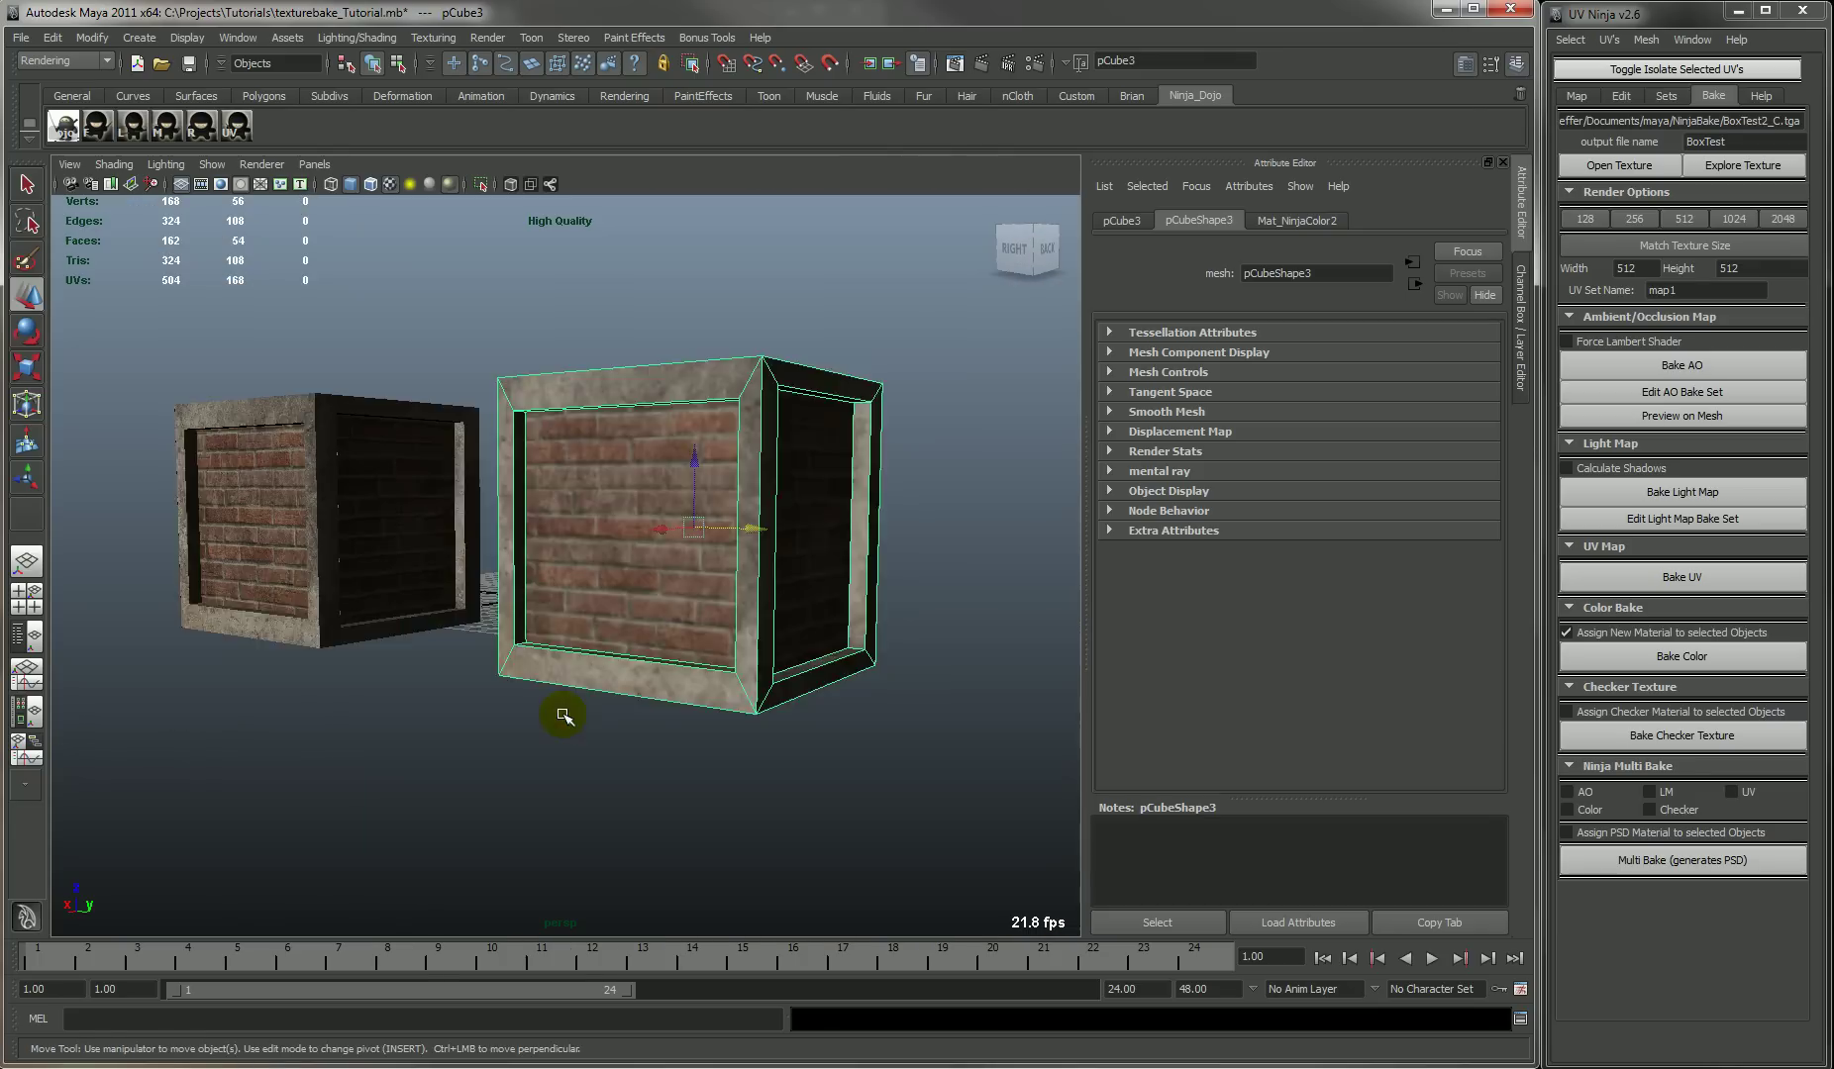
pyautogui.keyDown('alt'); pyautogui.moveTo(562, 714); pyautogui.dragTo(598, 713); pyautogui.keyUp('alt')
pyautogui.scroll(3, 802, 553)
pyautogui.keyDown('alt'); pyautogui.moveTo(802, 555); pyautogui.dragTo(767, 565); pyautogui.keyUp('alt')
pyautogui.scroll(-5, 569, 588)
pyautogui.keyDown('alt'); pyautogui.moveTo(574, 586); pyautogui.dragTo(594, 594); pyautogui.keyUp('alt')
pyautogui.scroll(2, 594, 594)
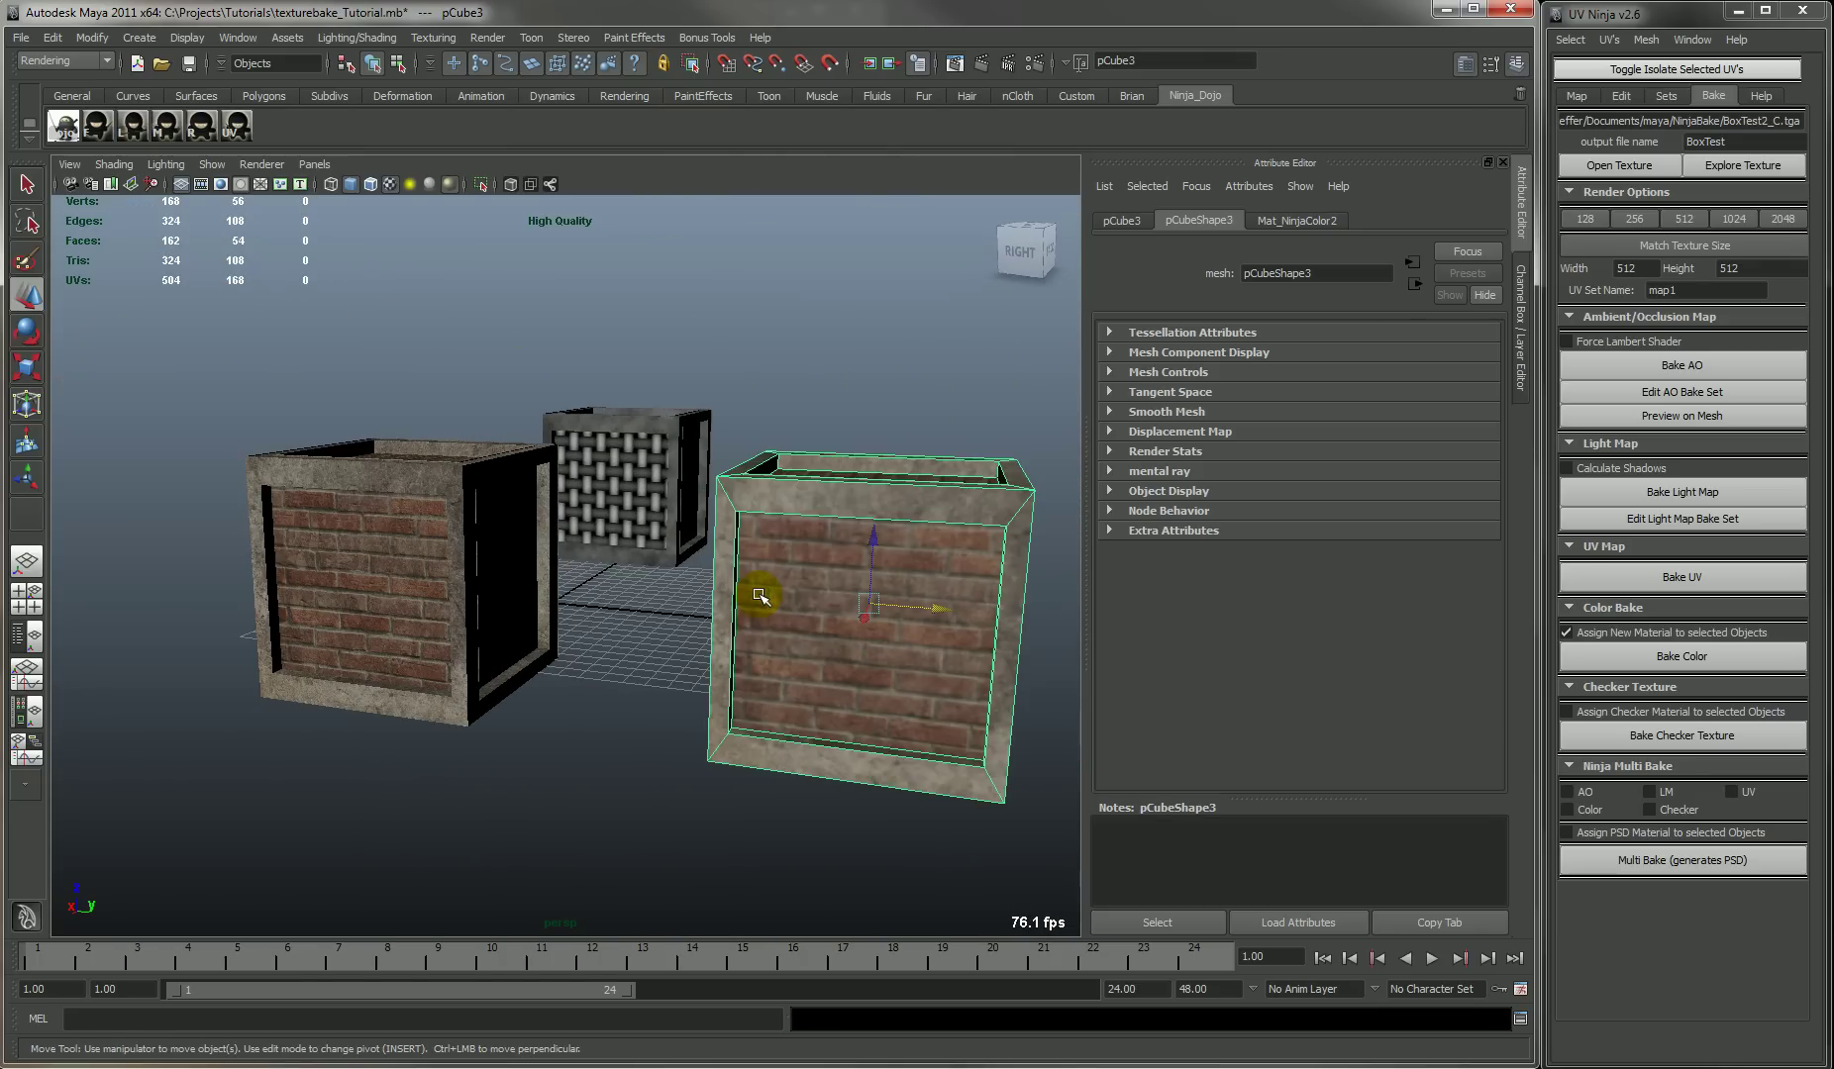
pyautogui.keyDown('alt'); pyautogui.moveTo(761, 596); pyautogui.dragTo(719, 662); pyautogui.keyUp('alt')
pyautogui.click(963, 543)
pyautogui.click(719, 661)
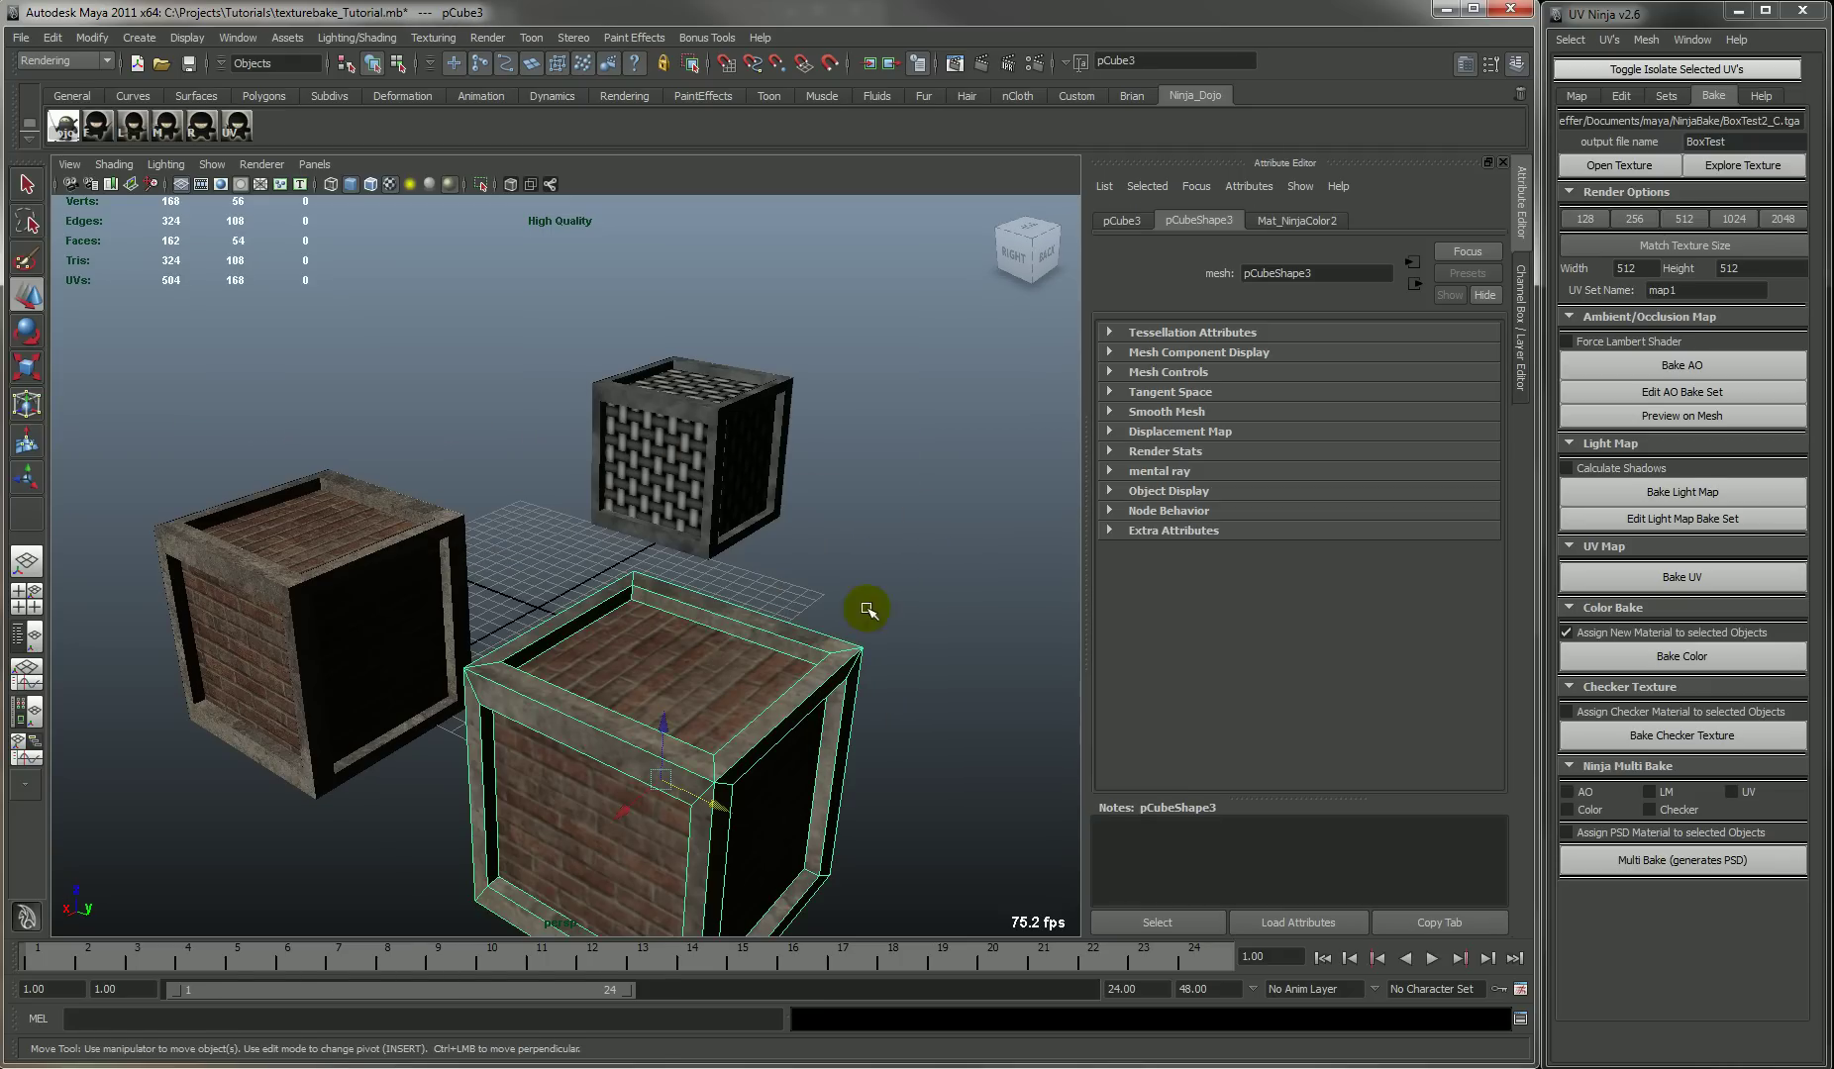
# - Graph the color-baked crate's material network in the Hypershade, inspect its file texture node, and minimize the Hypershade
pyautogui.click(1692, 40)
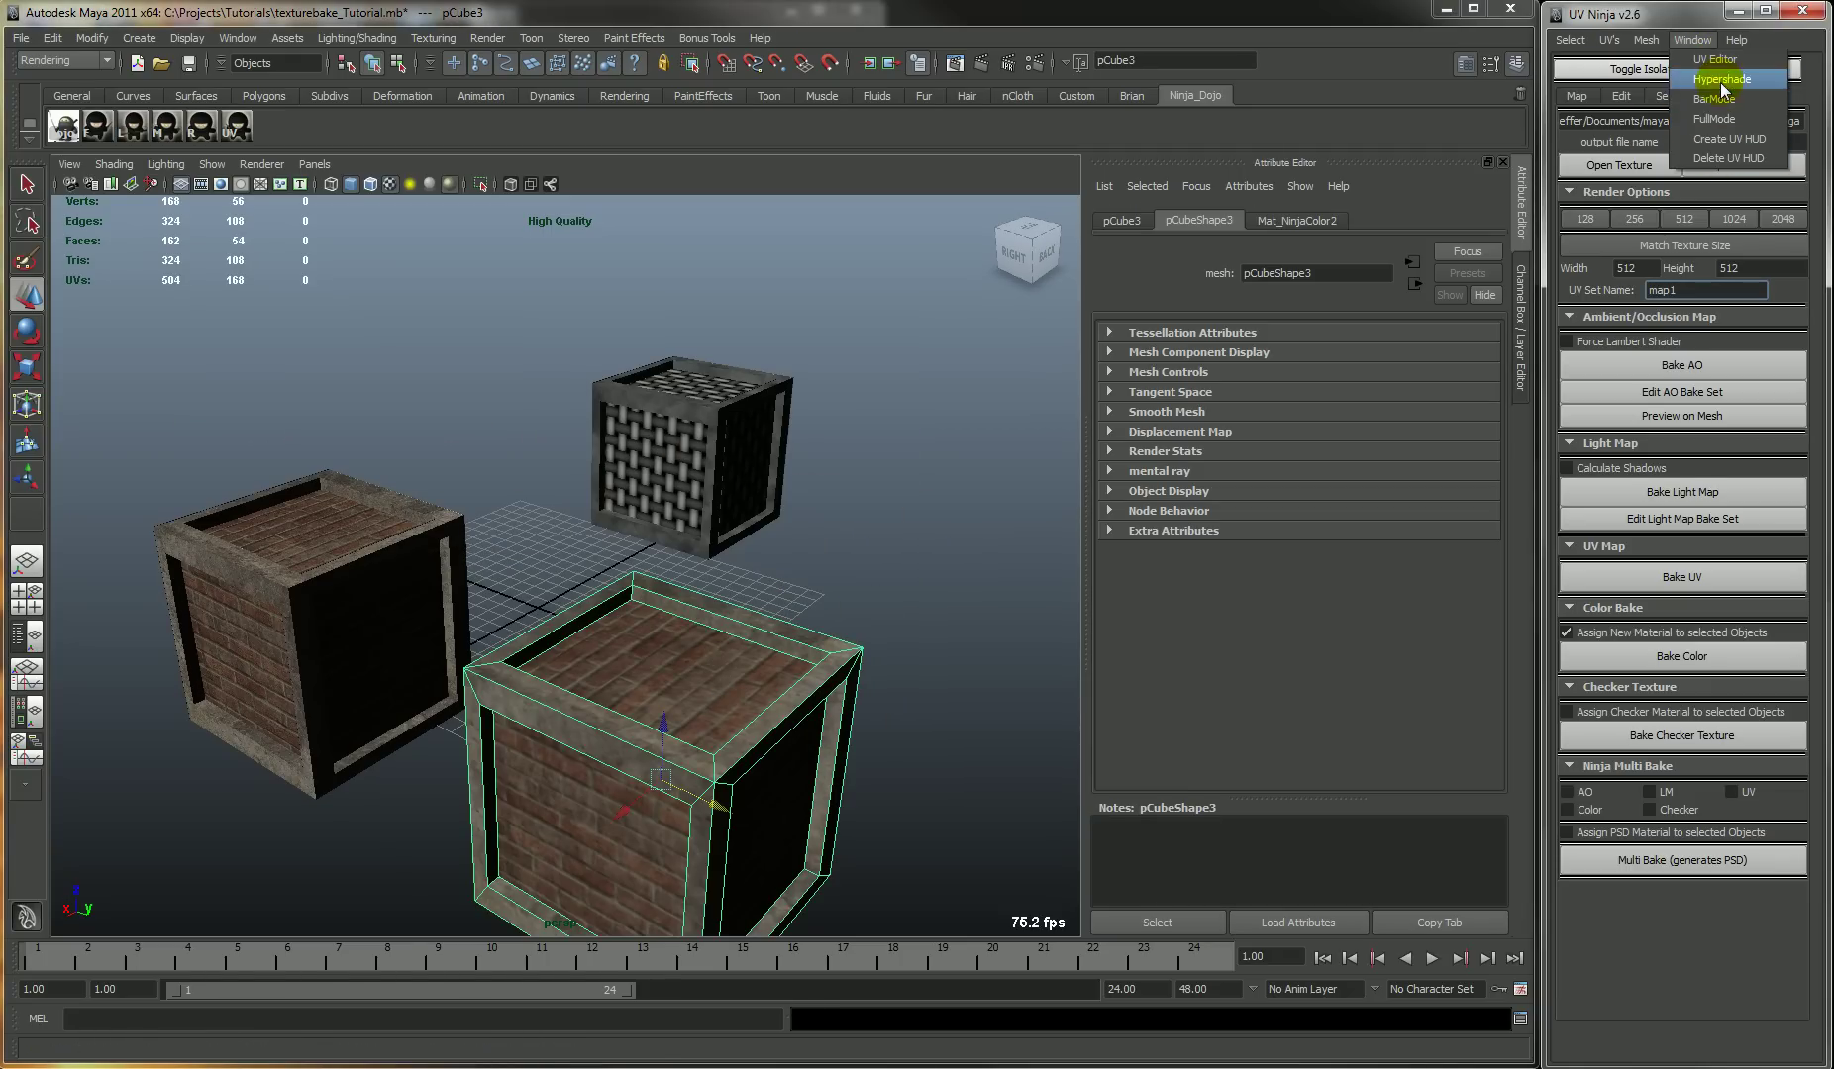
pyautogui.click(1718, 81)
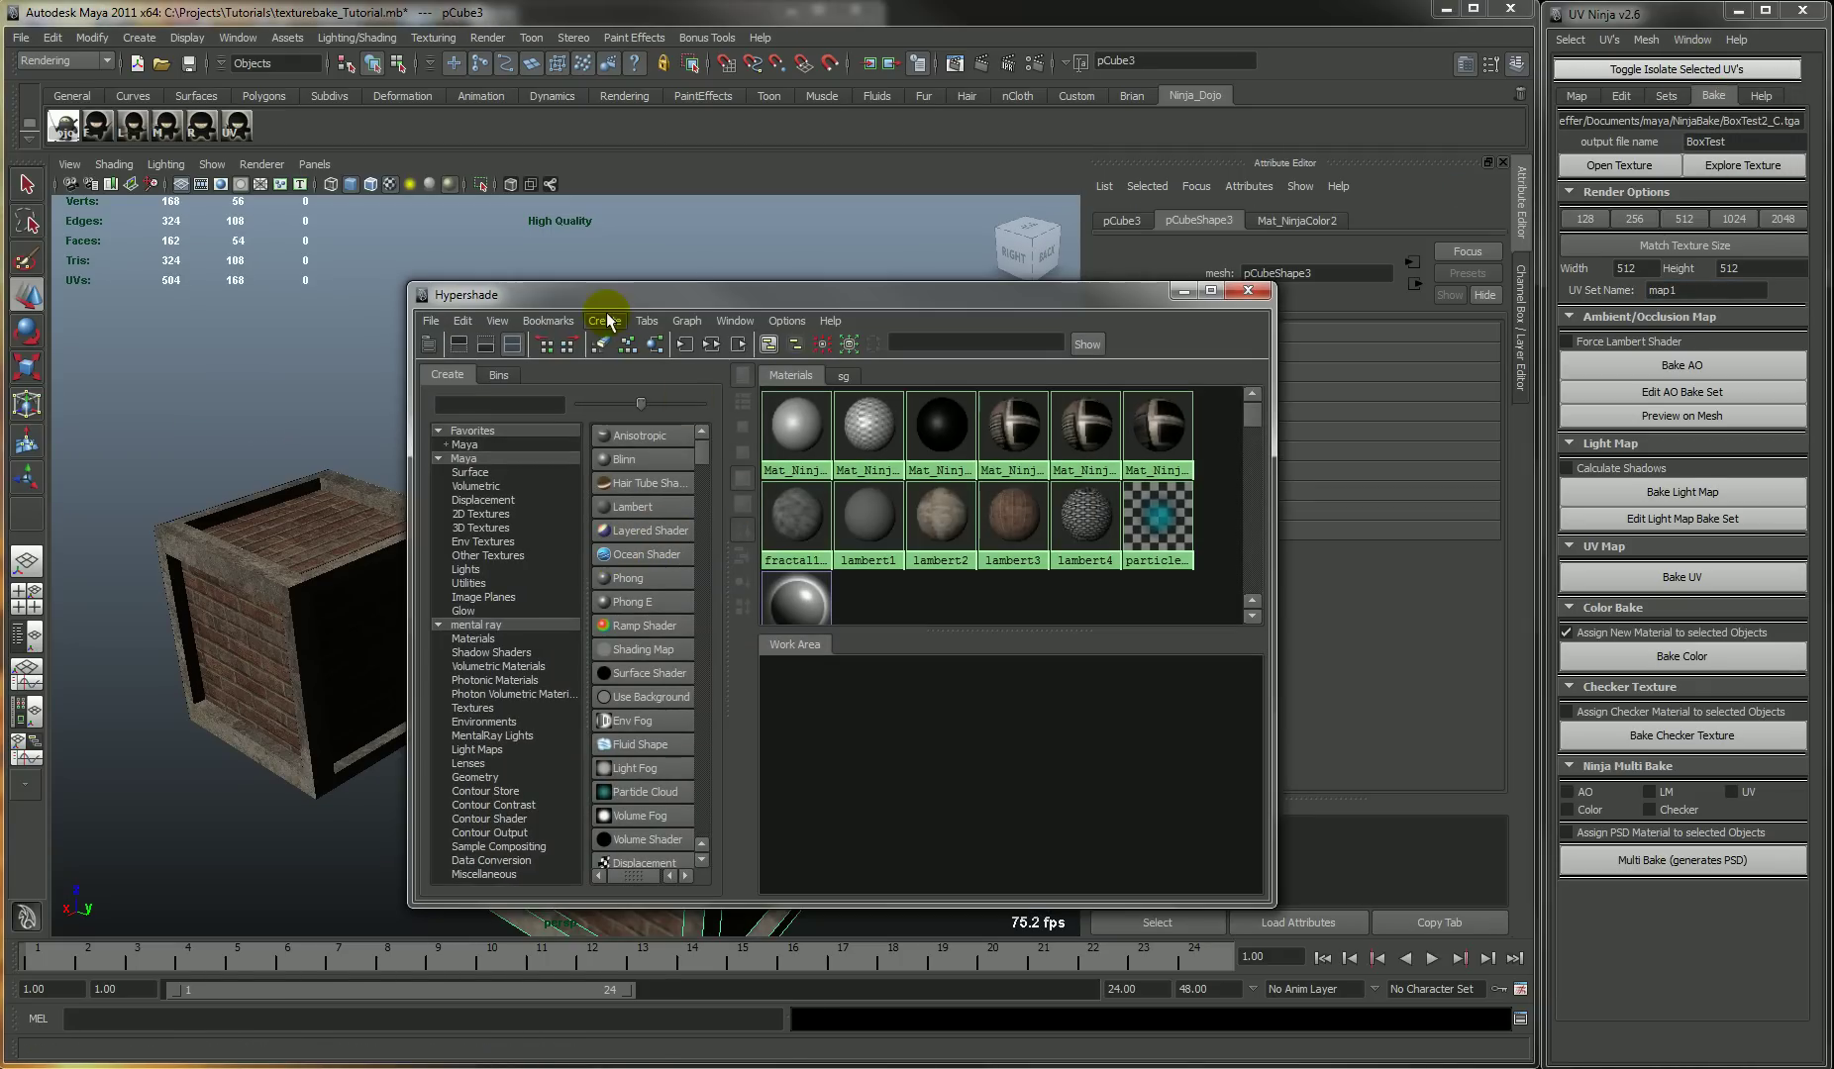
pyautogui.click(656, 346)
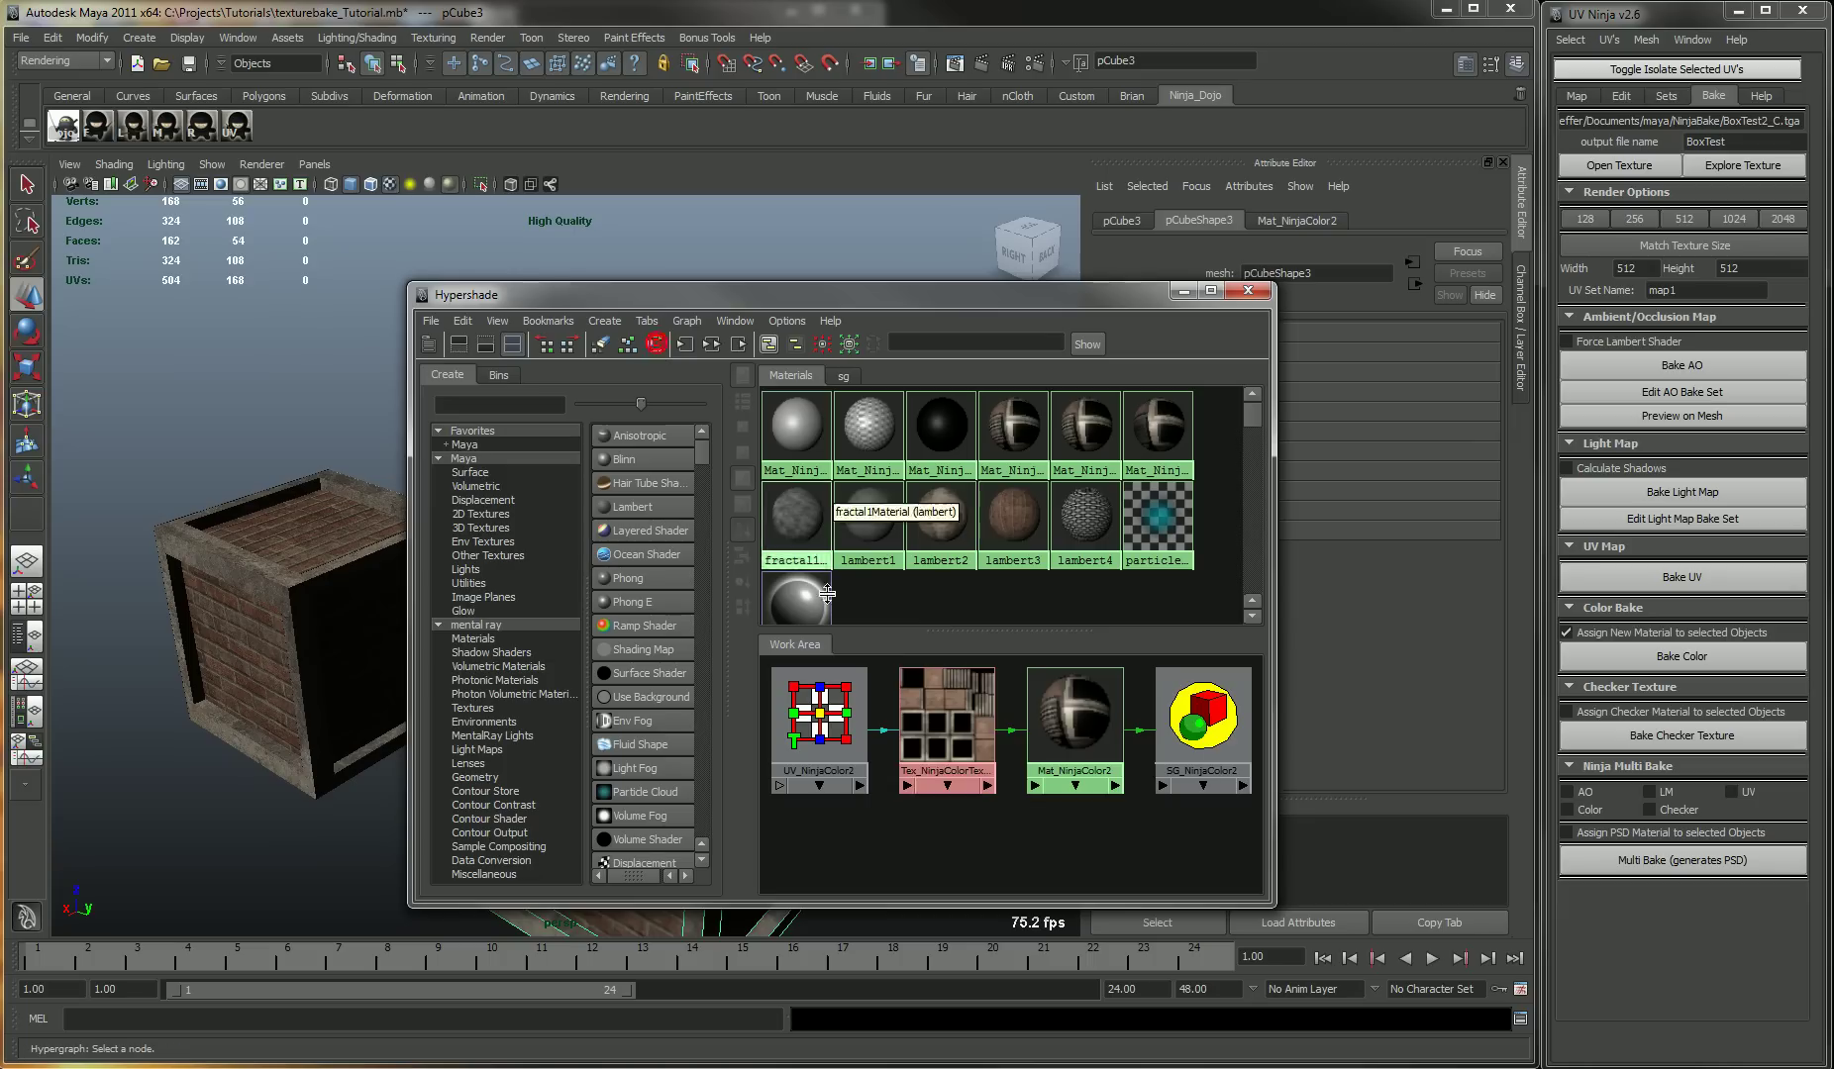
pyautogui.click(939, 720)
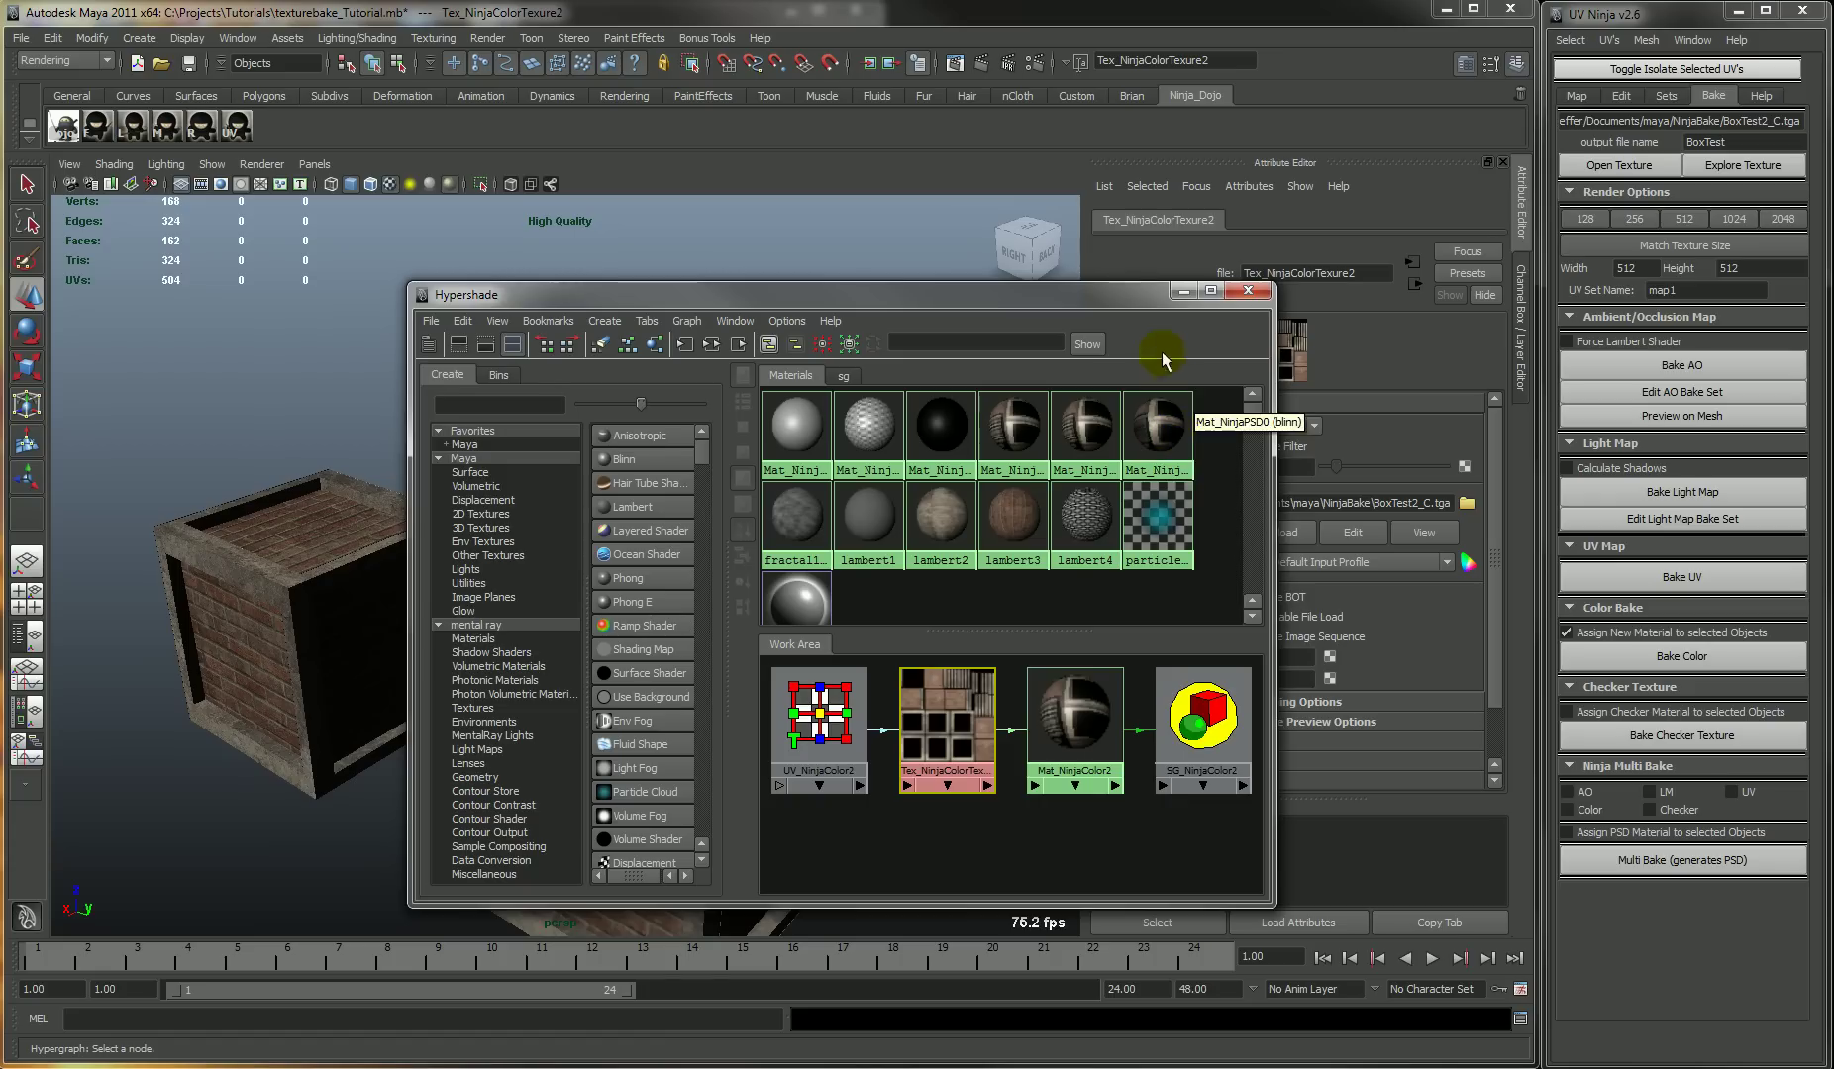
pyautogui.click(1181, 293)
pyautogui.click(839, 643)
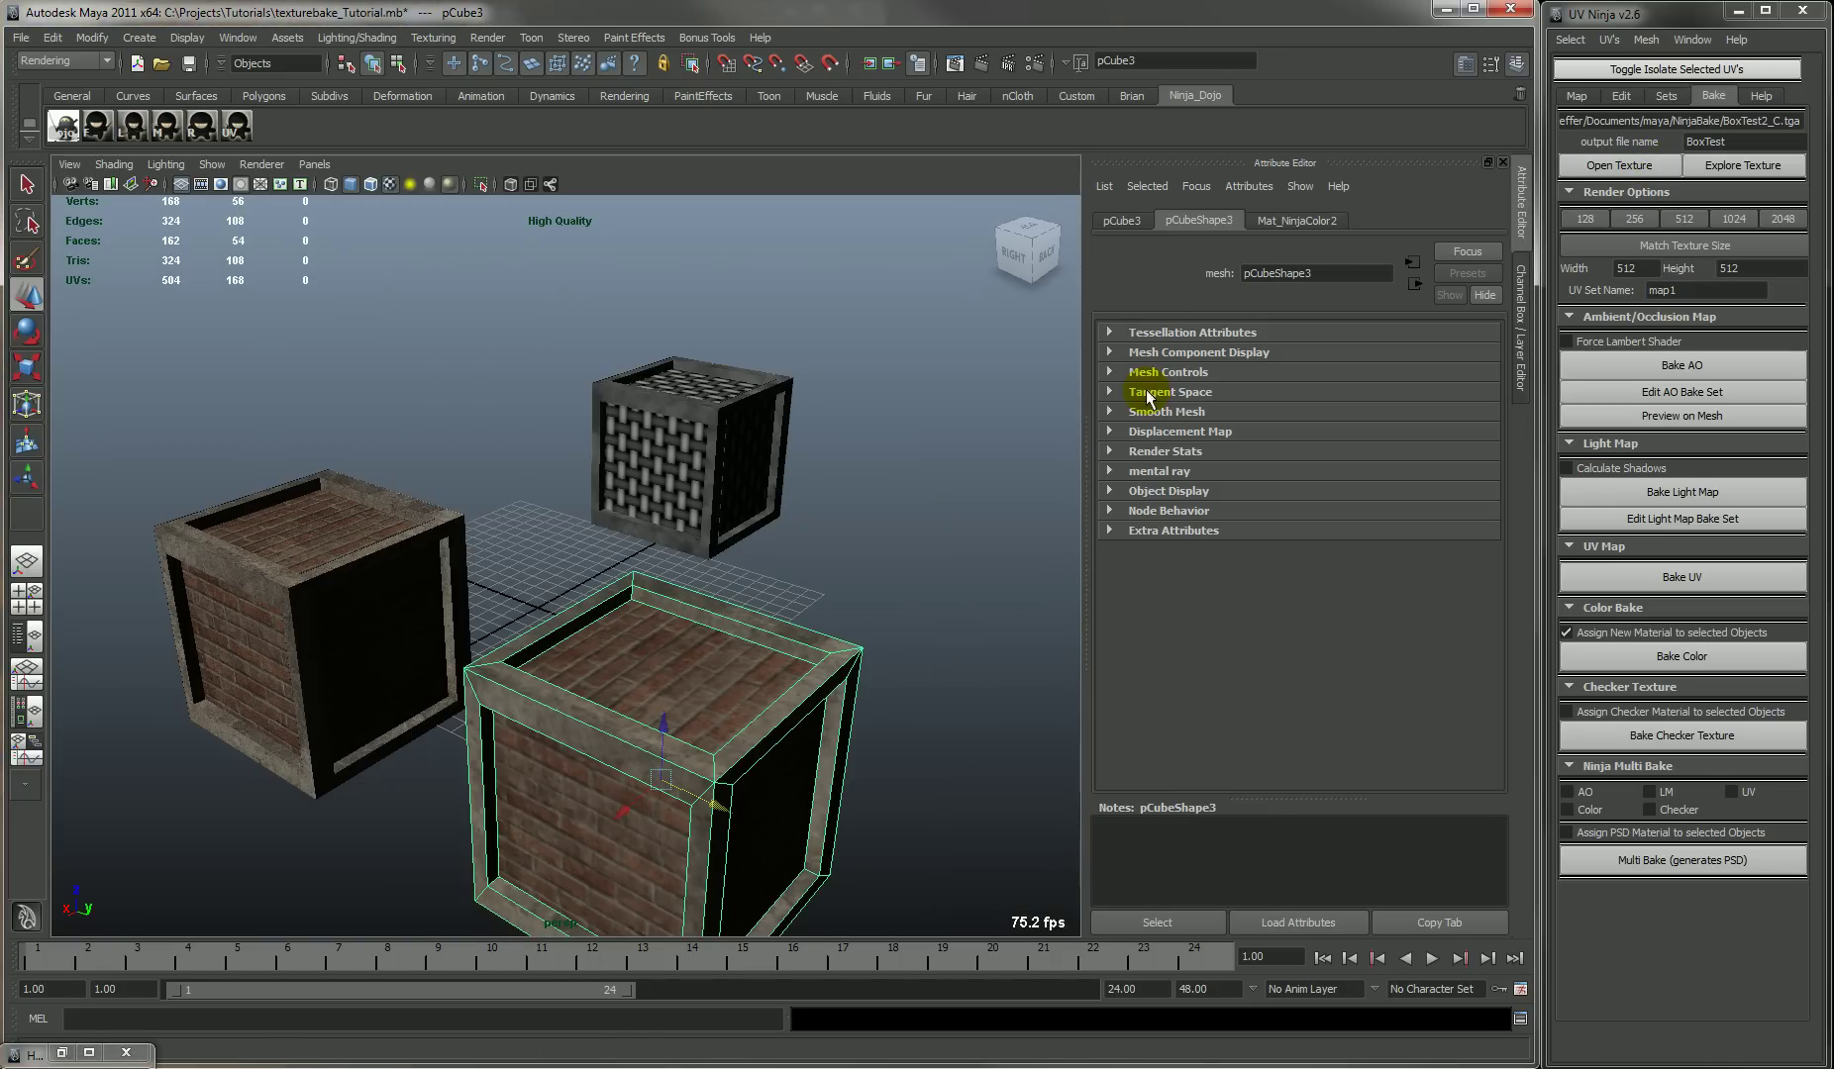
# - Duplicate the original brick crate again and move the copy along the row beyond the color-baked crate
pyautogui.click(859, 581)
pyautogui.keyDown('alt'); pyautogui.moveTo(860, 581); pyautogui.dragTo(683, 653, button='right'); pyautogui.keyUp('alt')
pyautogui.keyDown('alt'); pyautogui.moveTo(683, 655); pyautogui.dragTo(697, 658); pyautogui.keyUp('alt')
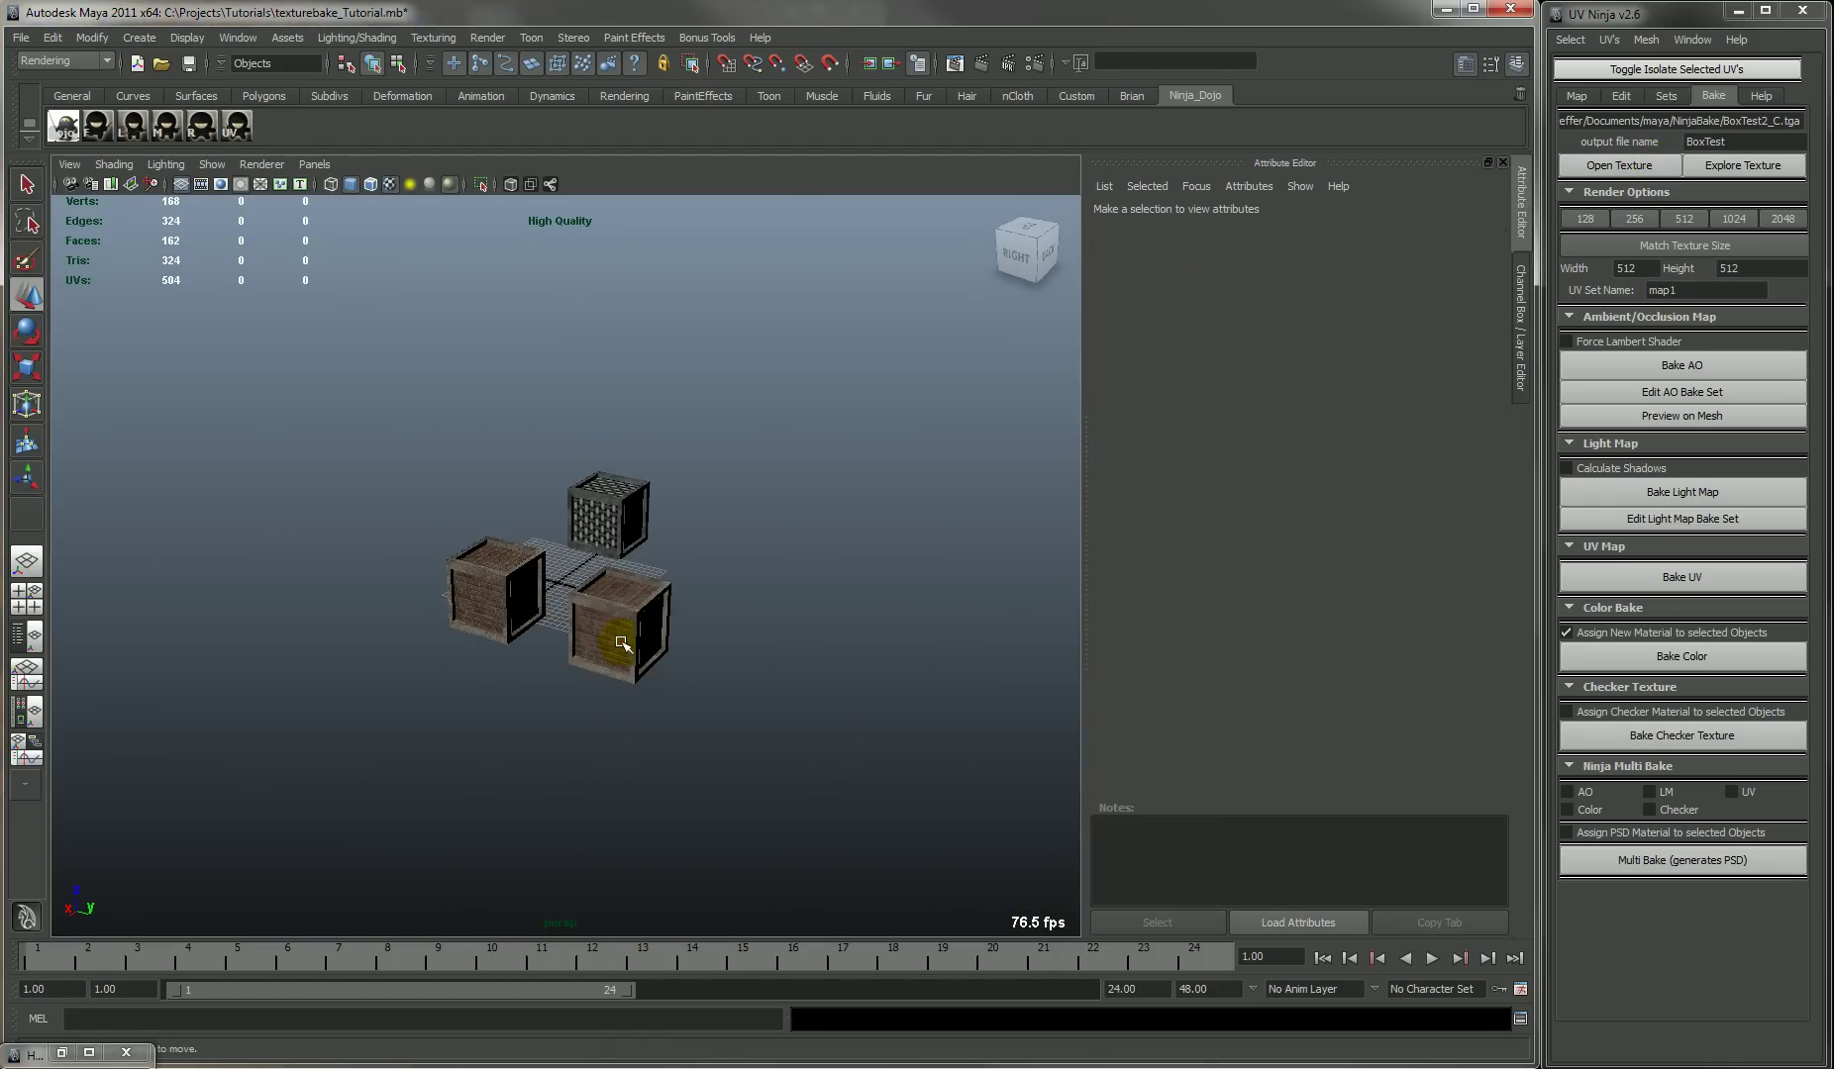
pyautogui.click(611, 640)
pyautogui.click(451, 584)
pyautogui.hotkey('ctrl', 'd')
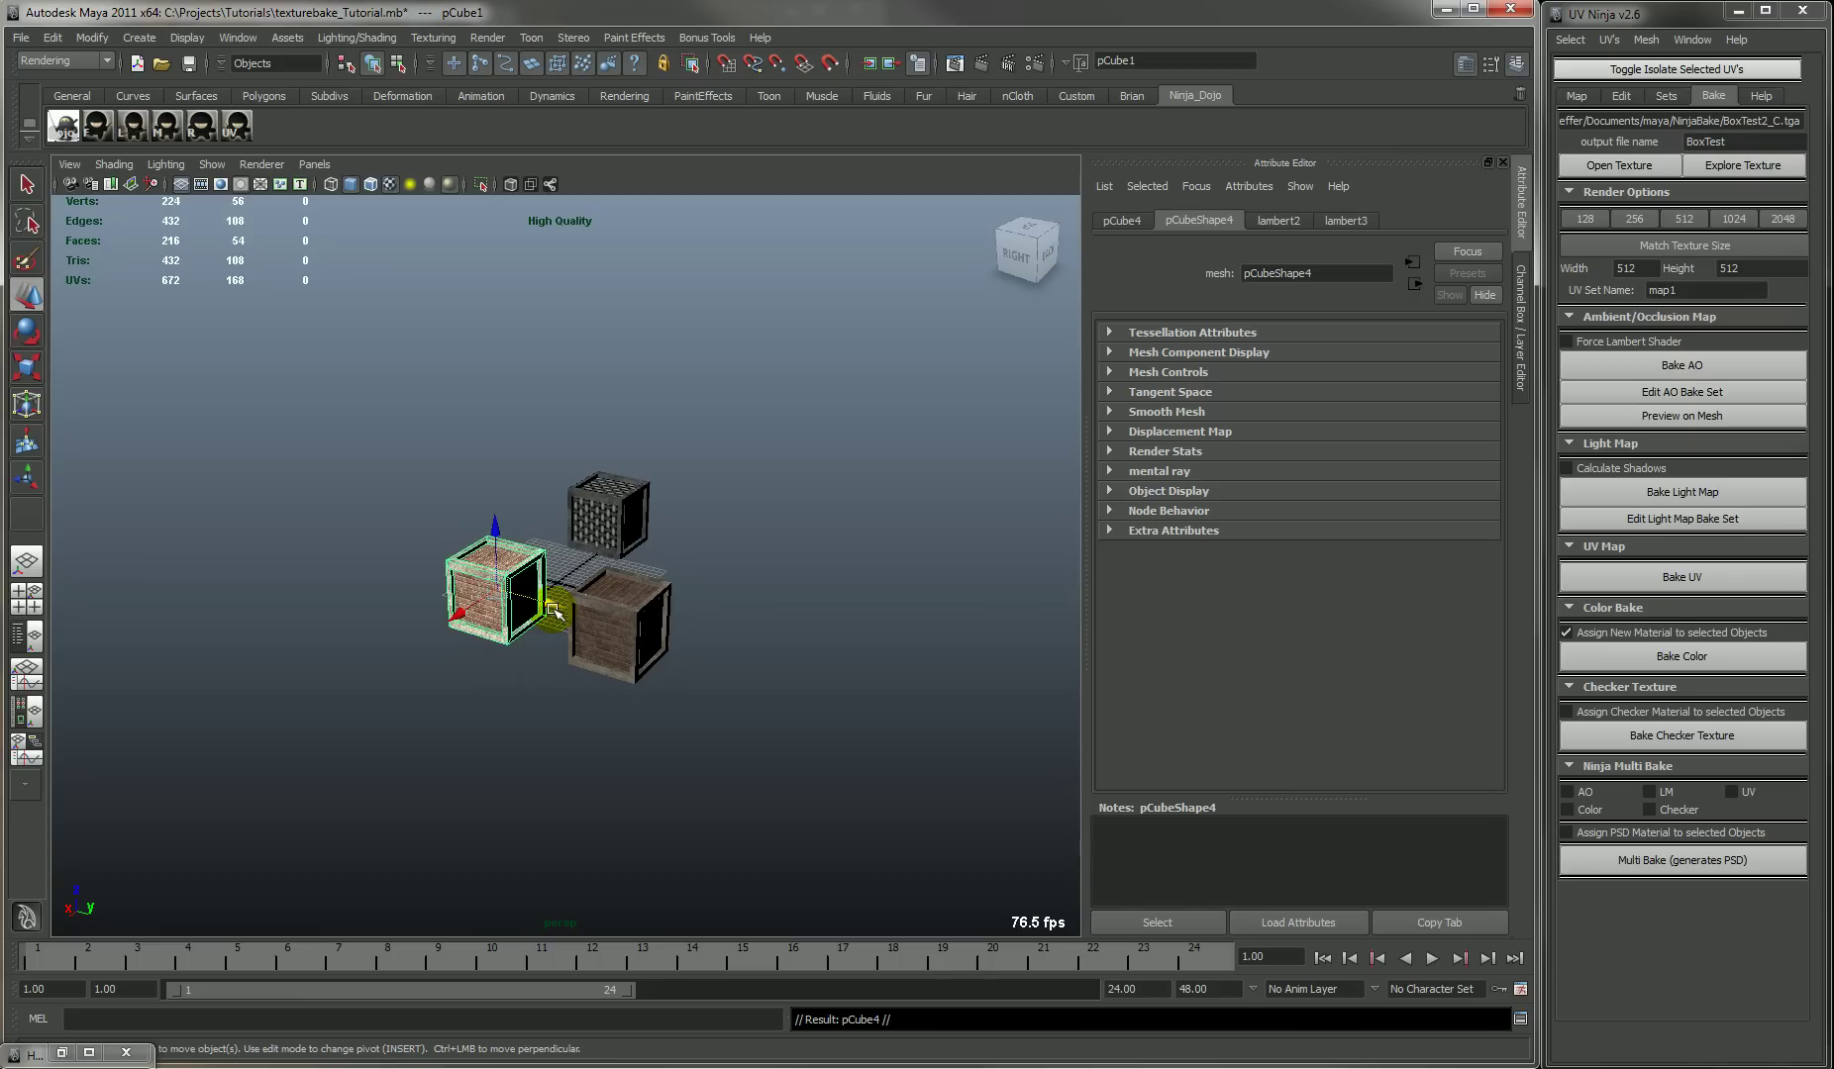
pyautogui.moveTo(550, 611); pyautogui.dragTo(873, 650)
pyautogui.click(870, 648)
pyautogui.keyDown('alt'); pyautogui.moveTo(870, 649); pyautogui.dragTo(847, 728, button='right'); pyautogui.keyUp('alt')
pyautogui.keyDown('alt'); pyautogui.moveTo(848, 729); pyautogui.dragTo(740, 687, button='middle'); pyautogui.keyUp('alt')
pyautogui.click(742, 693)
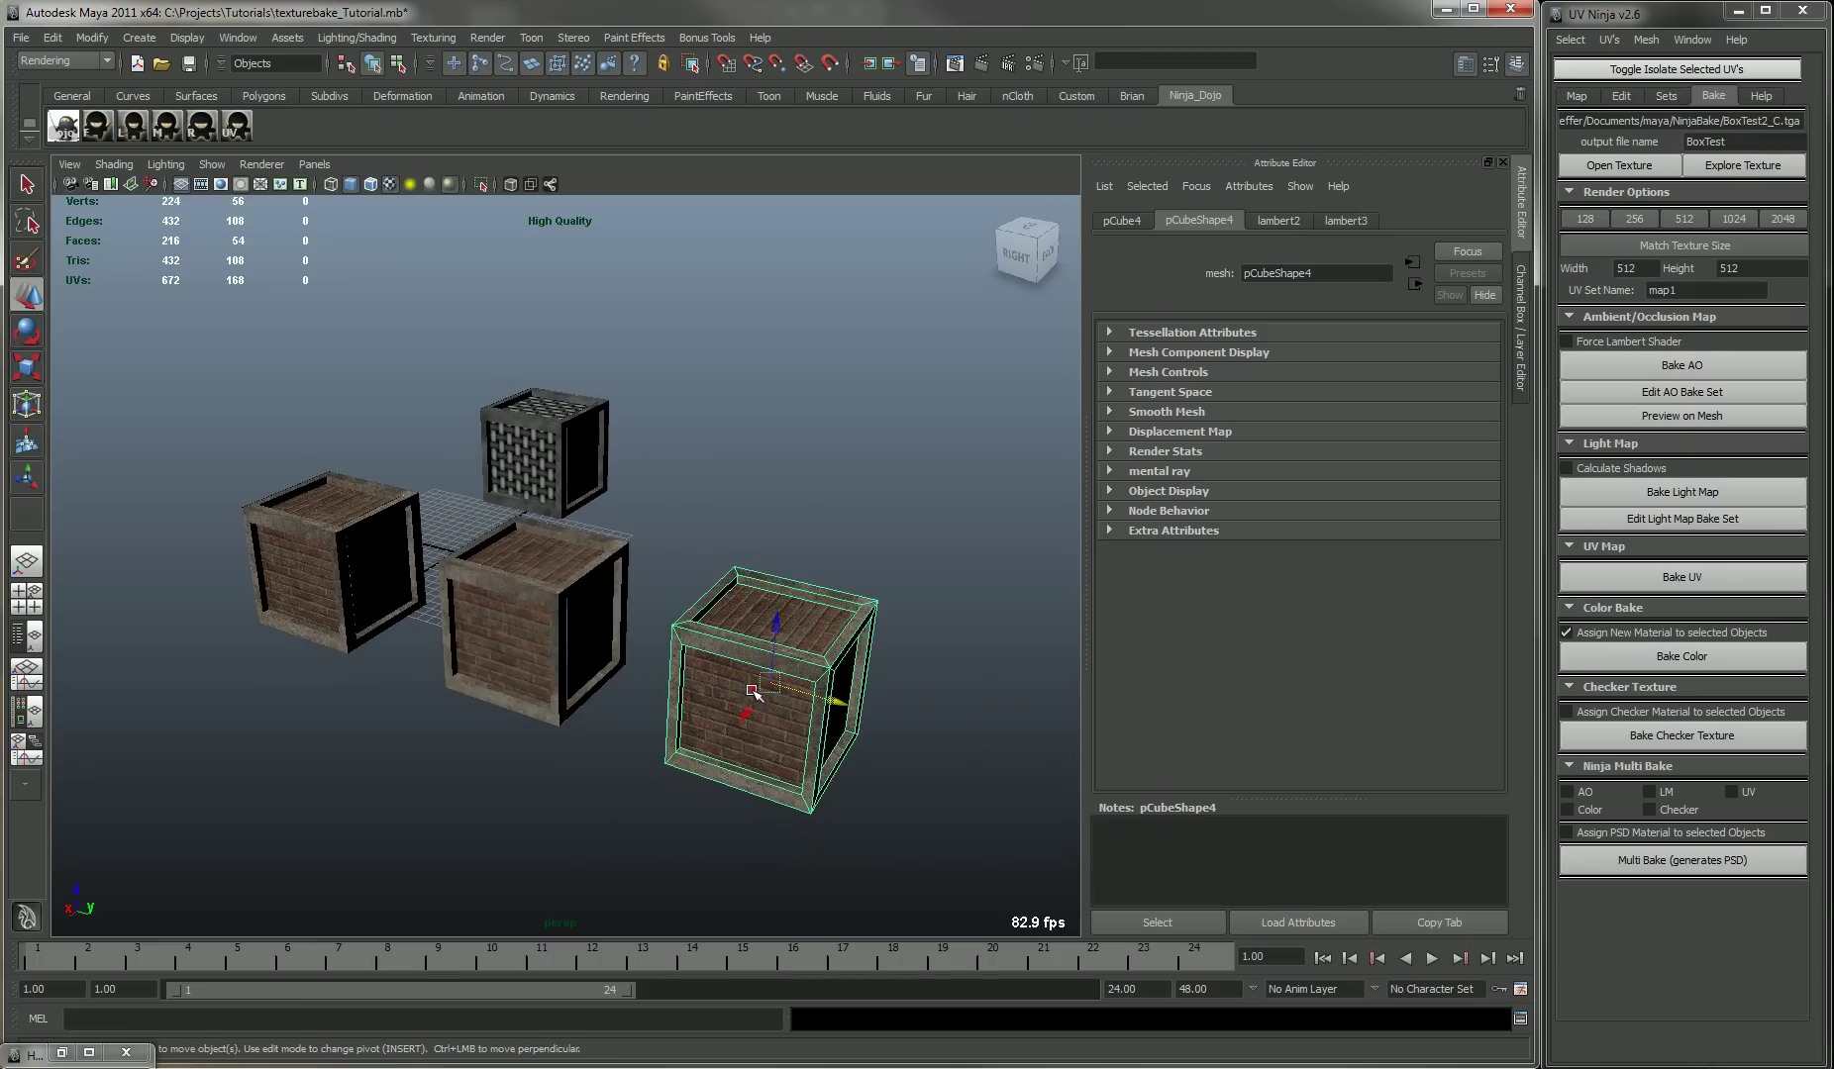
pyautogui.keyDown('alt'); pyautogui.moveTo(880, 754); pyautogui.dragTo(870, 744, button='right'); pyautogui.keyUp('alt')
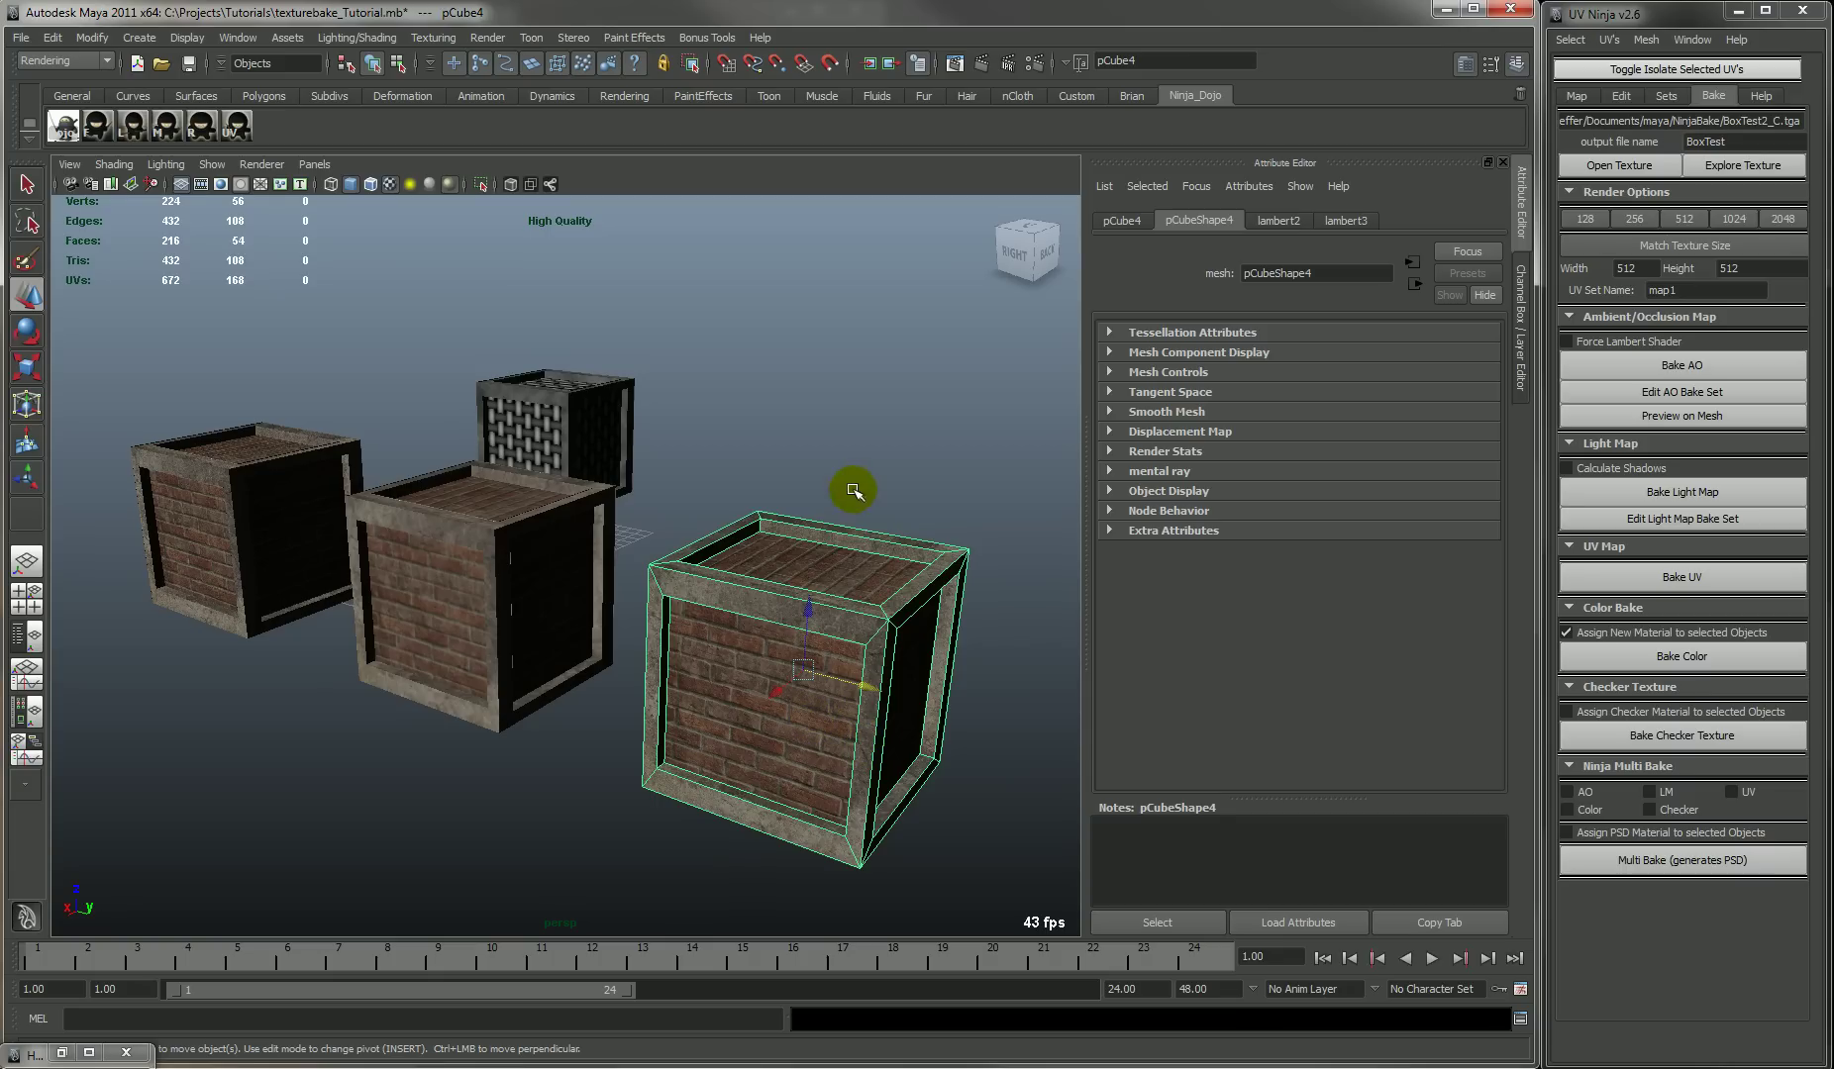
# - Bake a checker texture for the new crate copy with only the checker material assignment enabled, and view the applied checker
pyautogui.click(1618, 713)
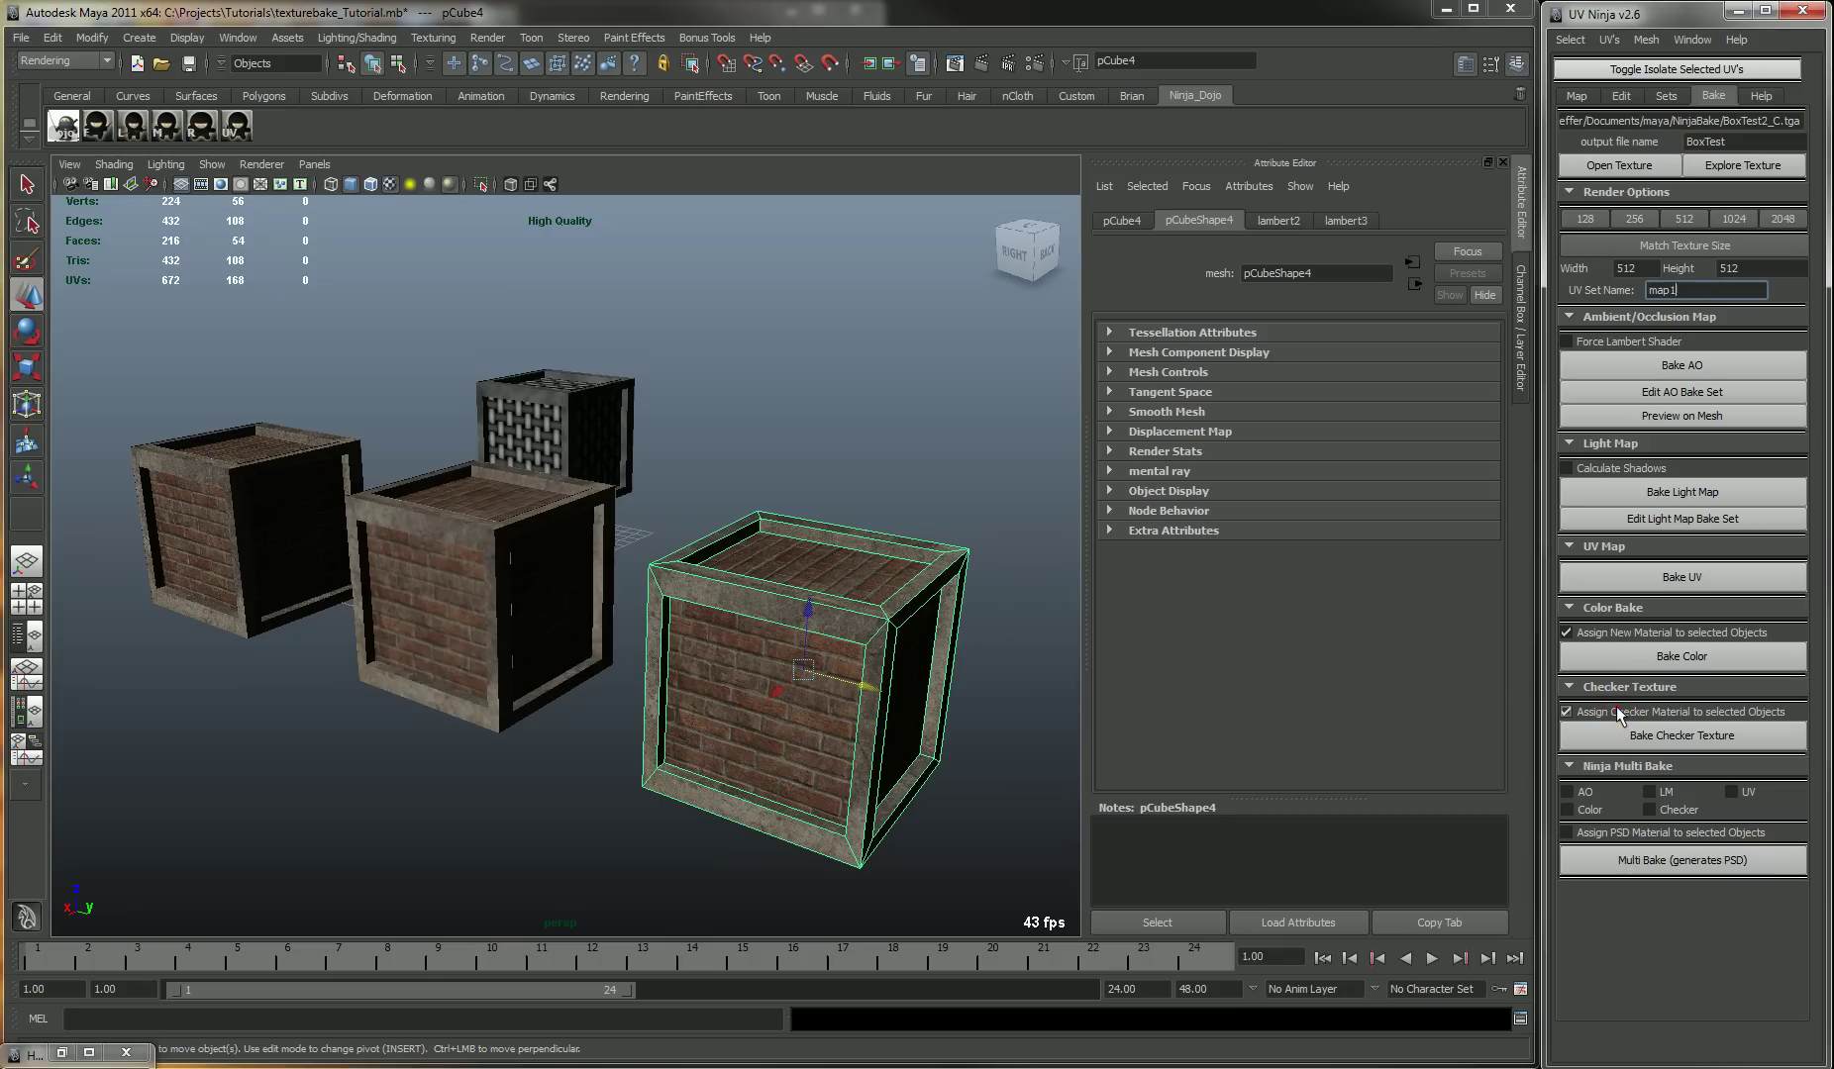
pyautogui.click(1632, 734)
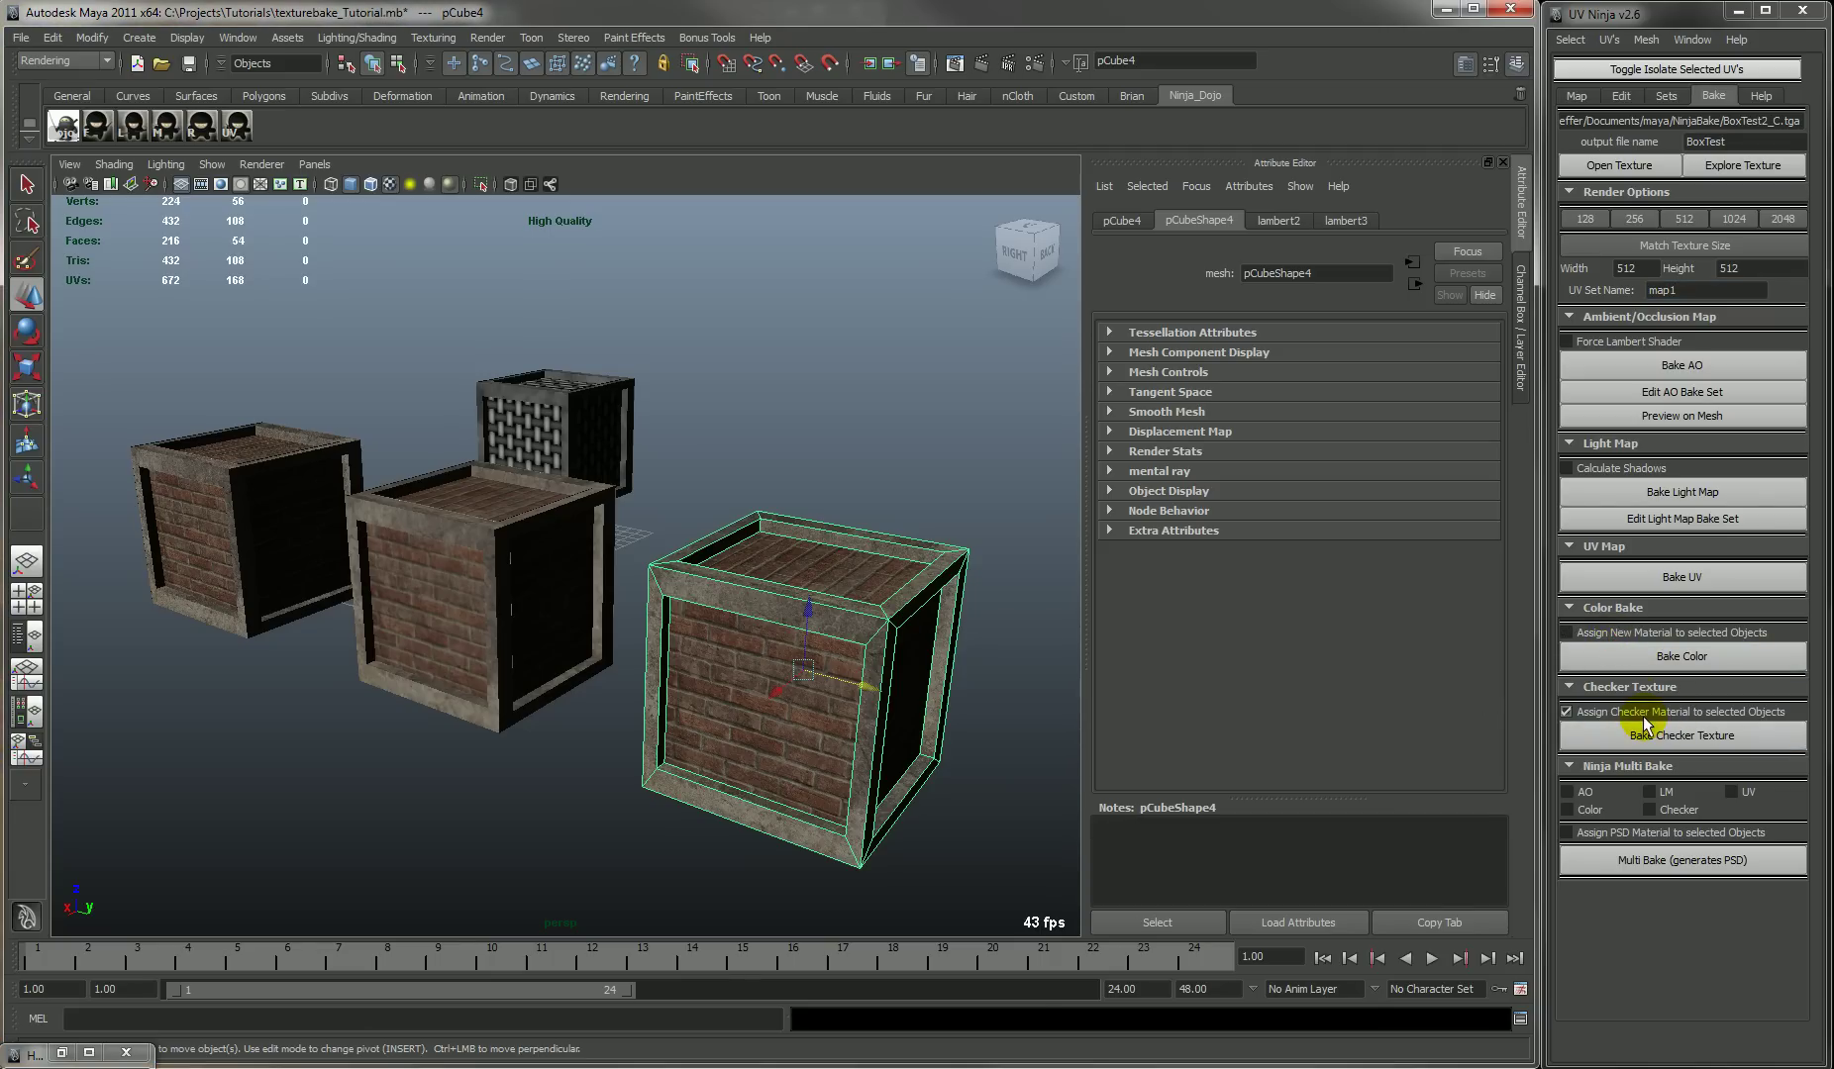
pyautogui.click(1593, 712)
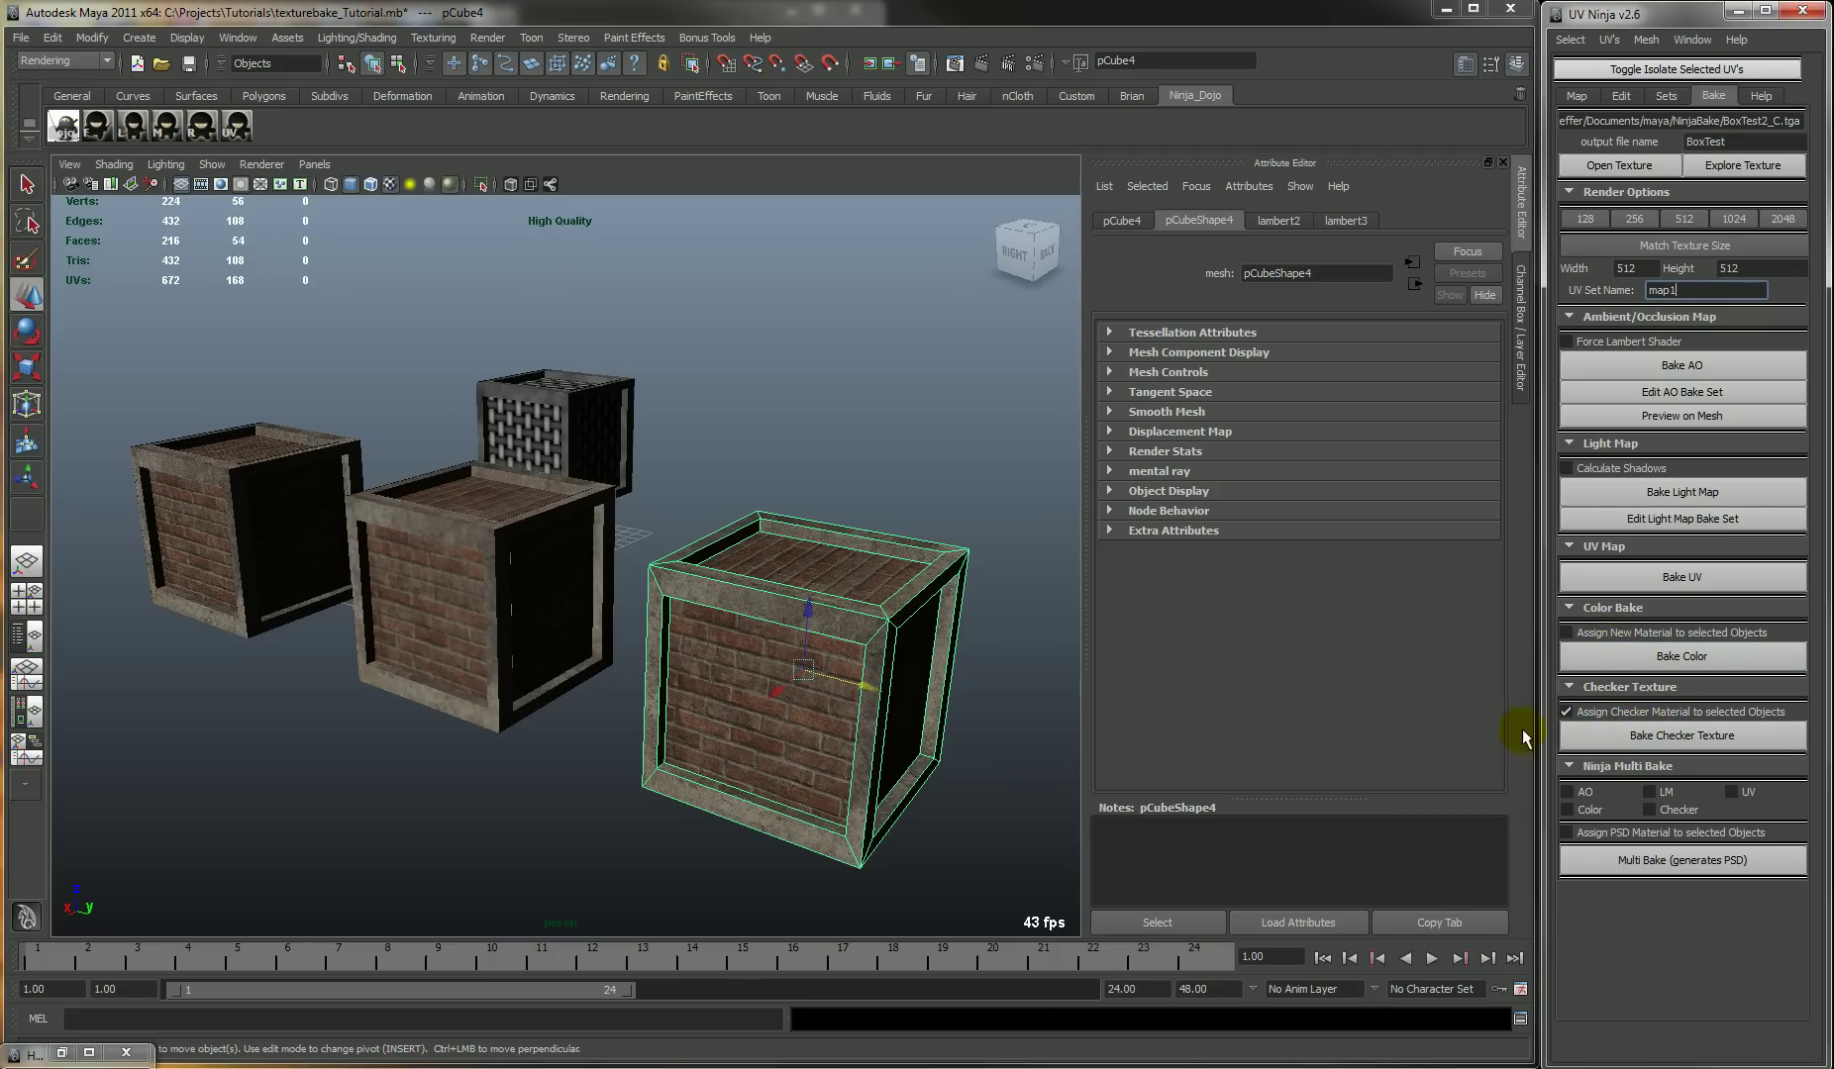
pyautogui.click(1705, 740)
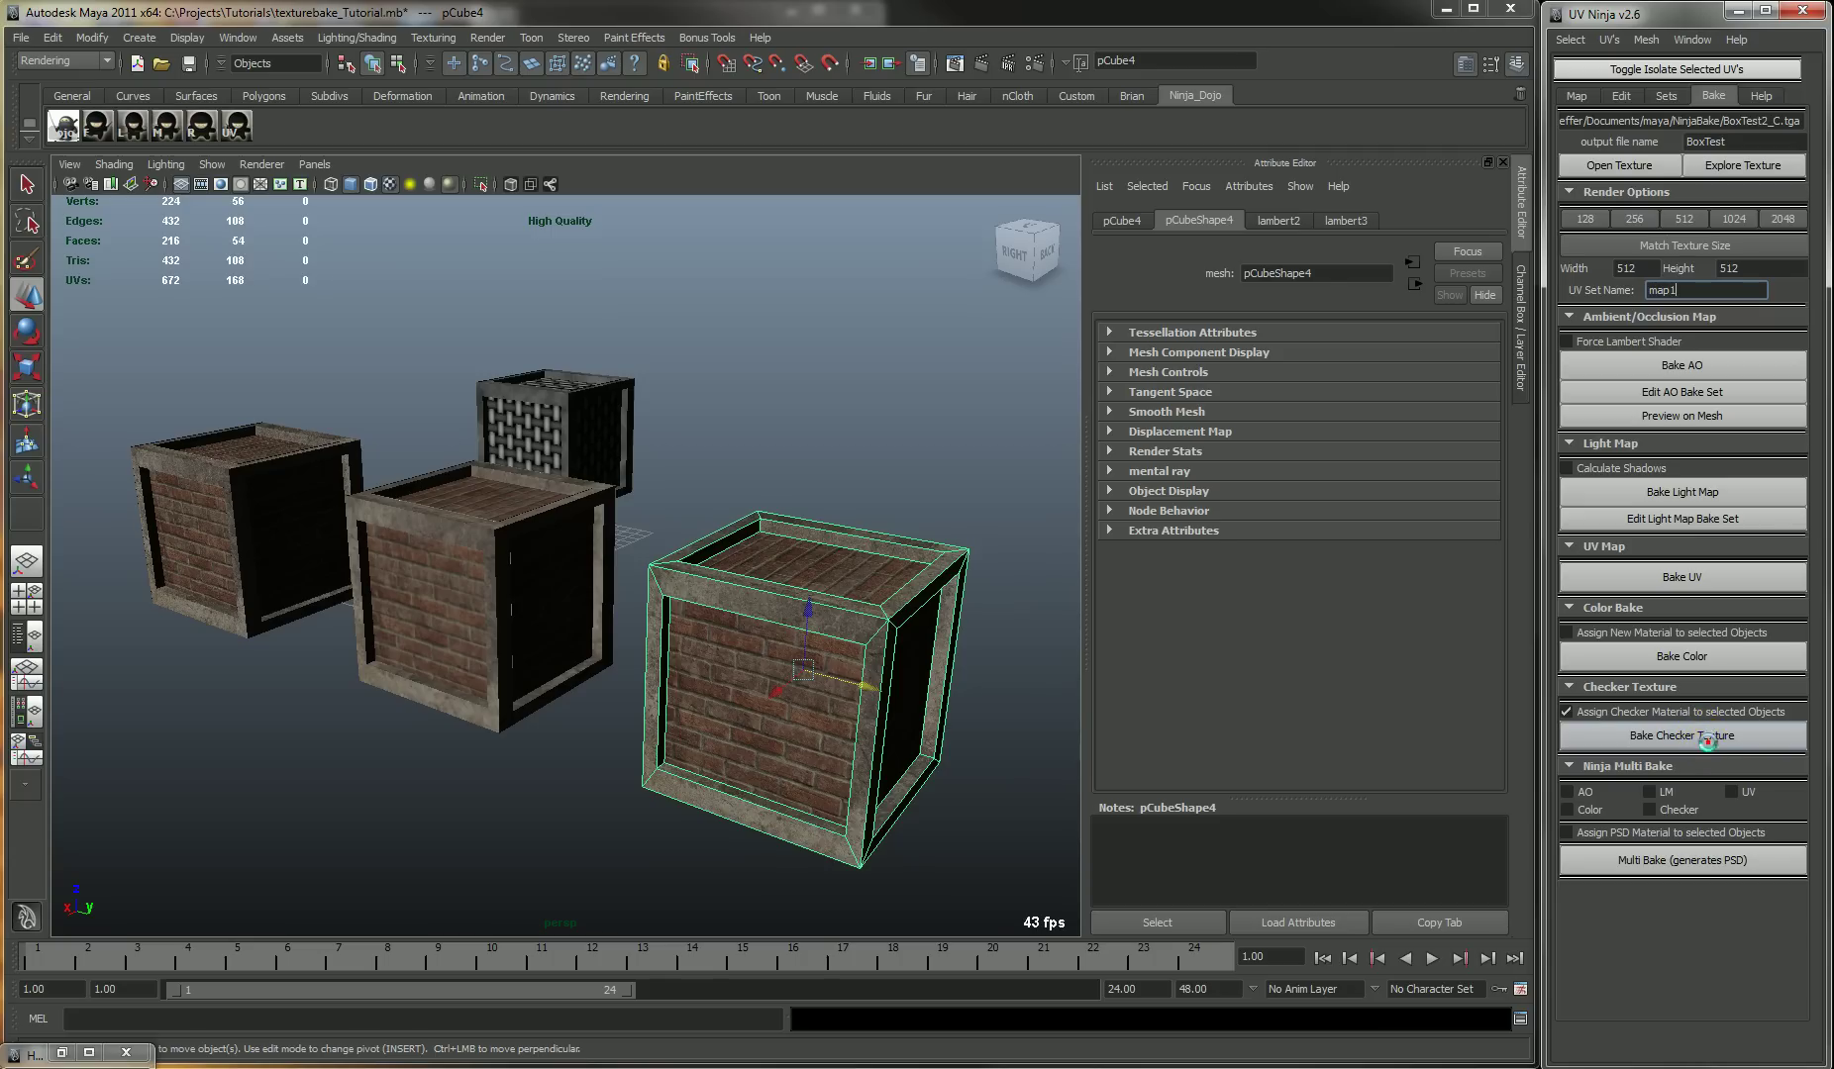
pyautogui.click(846, 621)
pyautogui.keyDown('alt'); pyautogui.moveTo(846, 621); pyautogui.dragTo(723, 703); pyautogui.keyUp('alt')
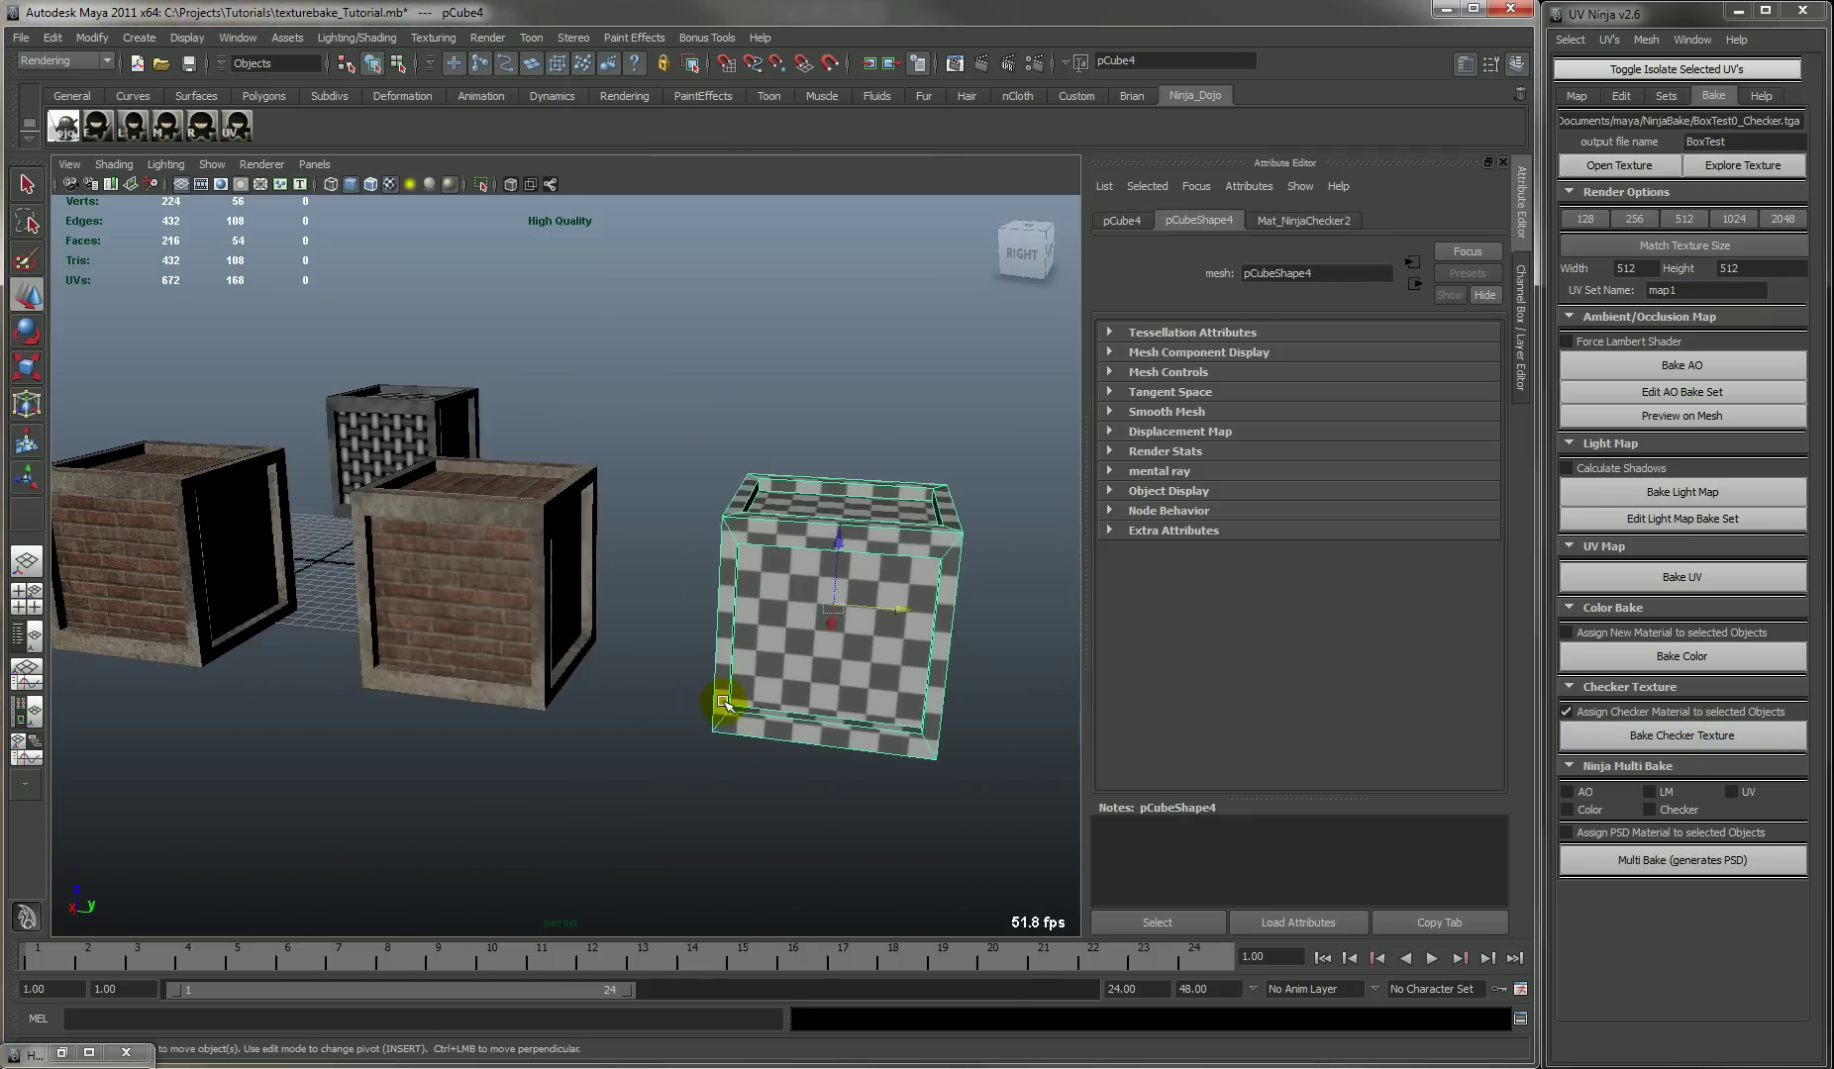
pyautogui.keyDown('alt'); pyautogui.moveTo(871, 693); pyautogui.dragTo(758, 696); pyautogui.keyUp('alt')
pyautogui.keyDown('alt'); pyautogui.moveTo(830, 545); pyautogui.dragTo(792, 654); pyautogui.keyUp('alt')
# - Open the baked checker texture in Photoshop, place it over the two color maps for viewing, and return to Maya
pyautogui.click(1617, 165)
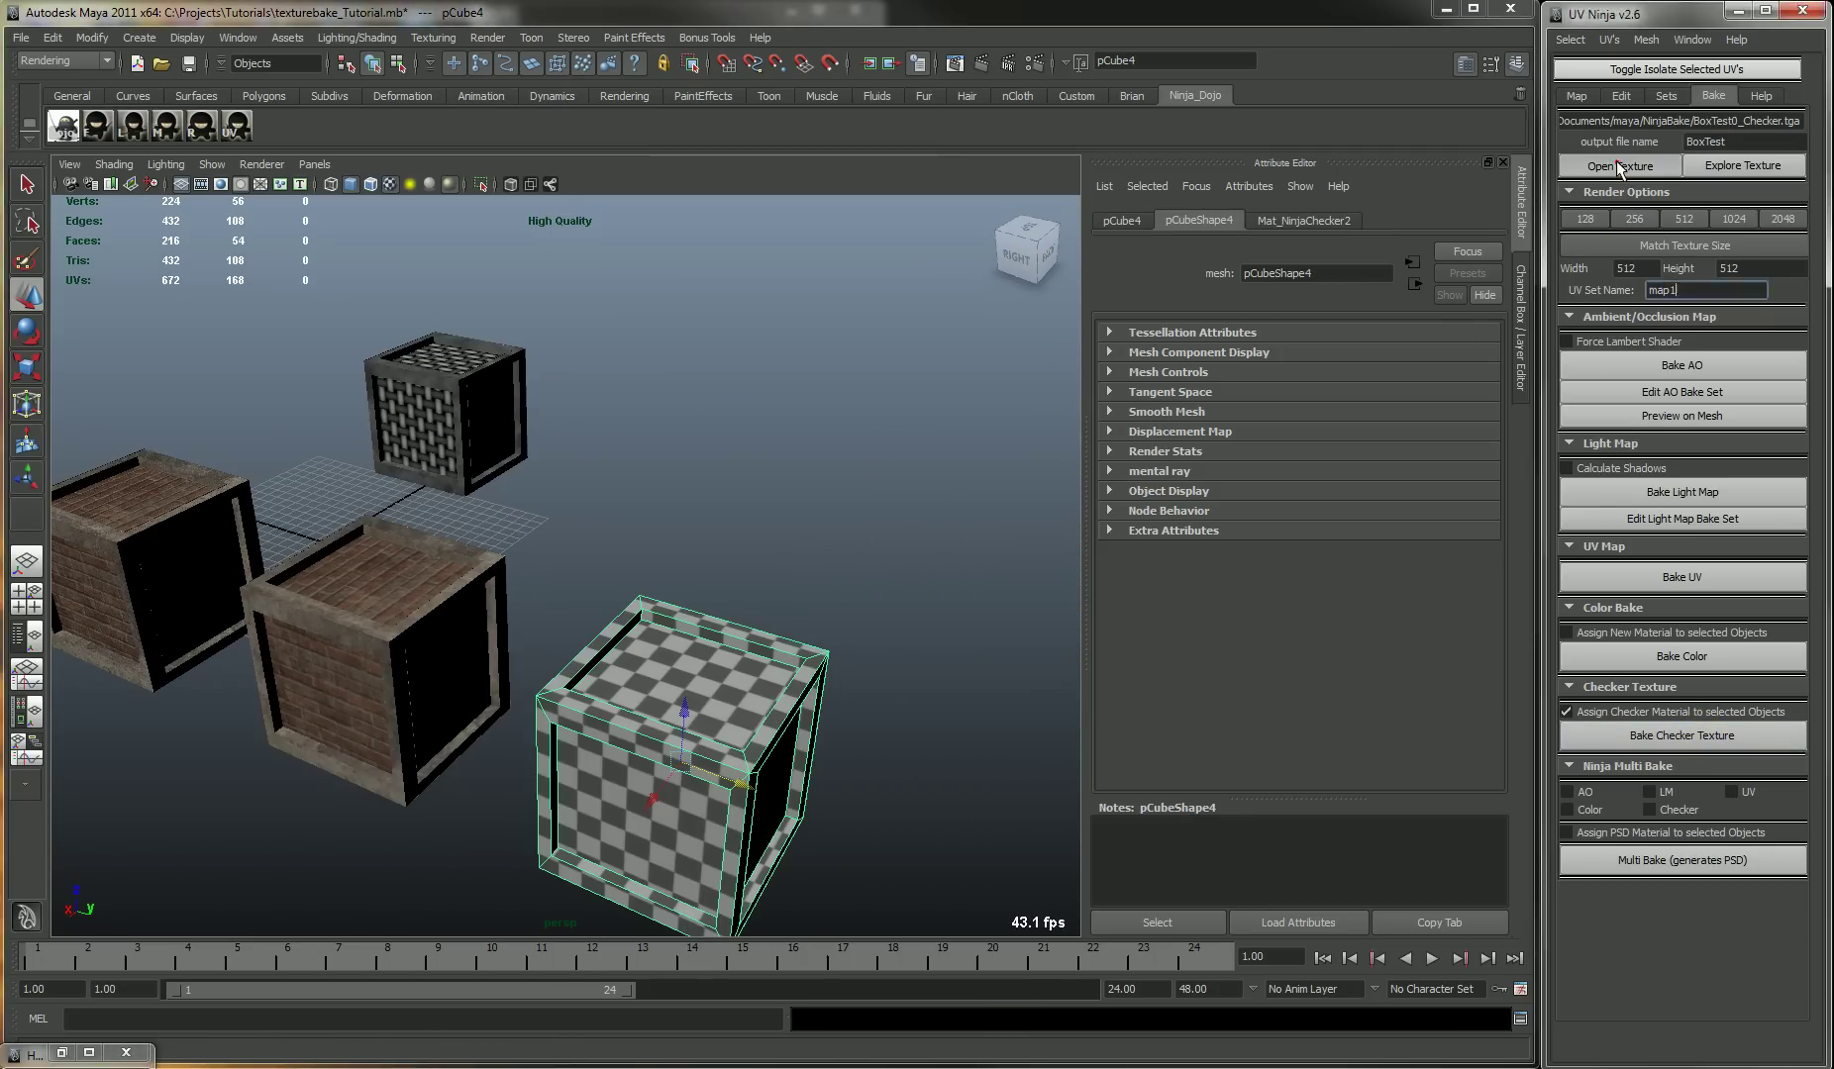
pyautogui.click(1620, 168)
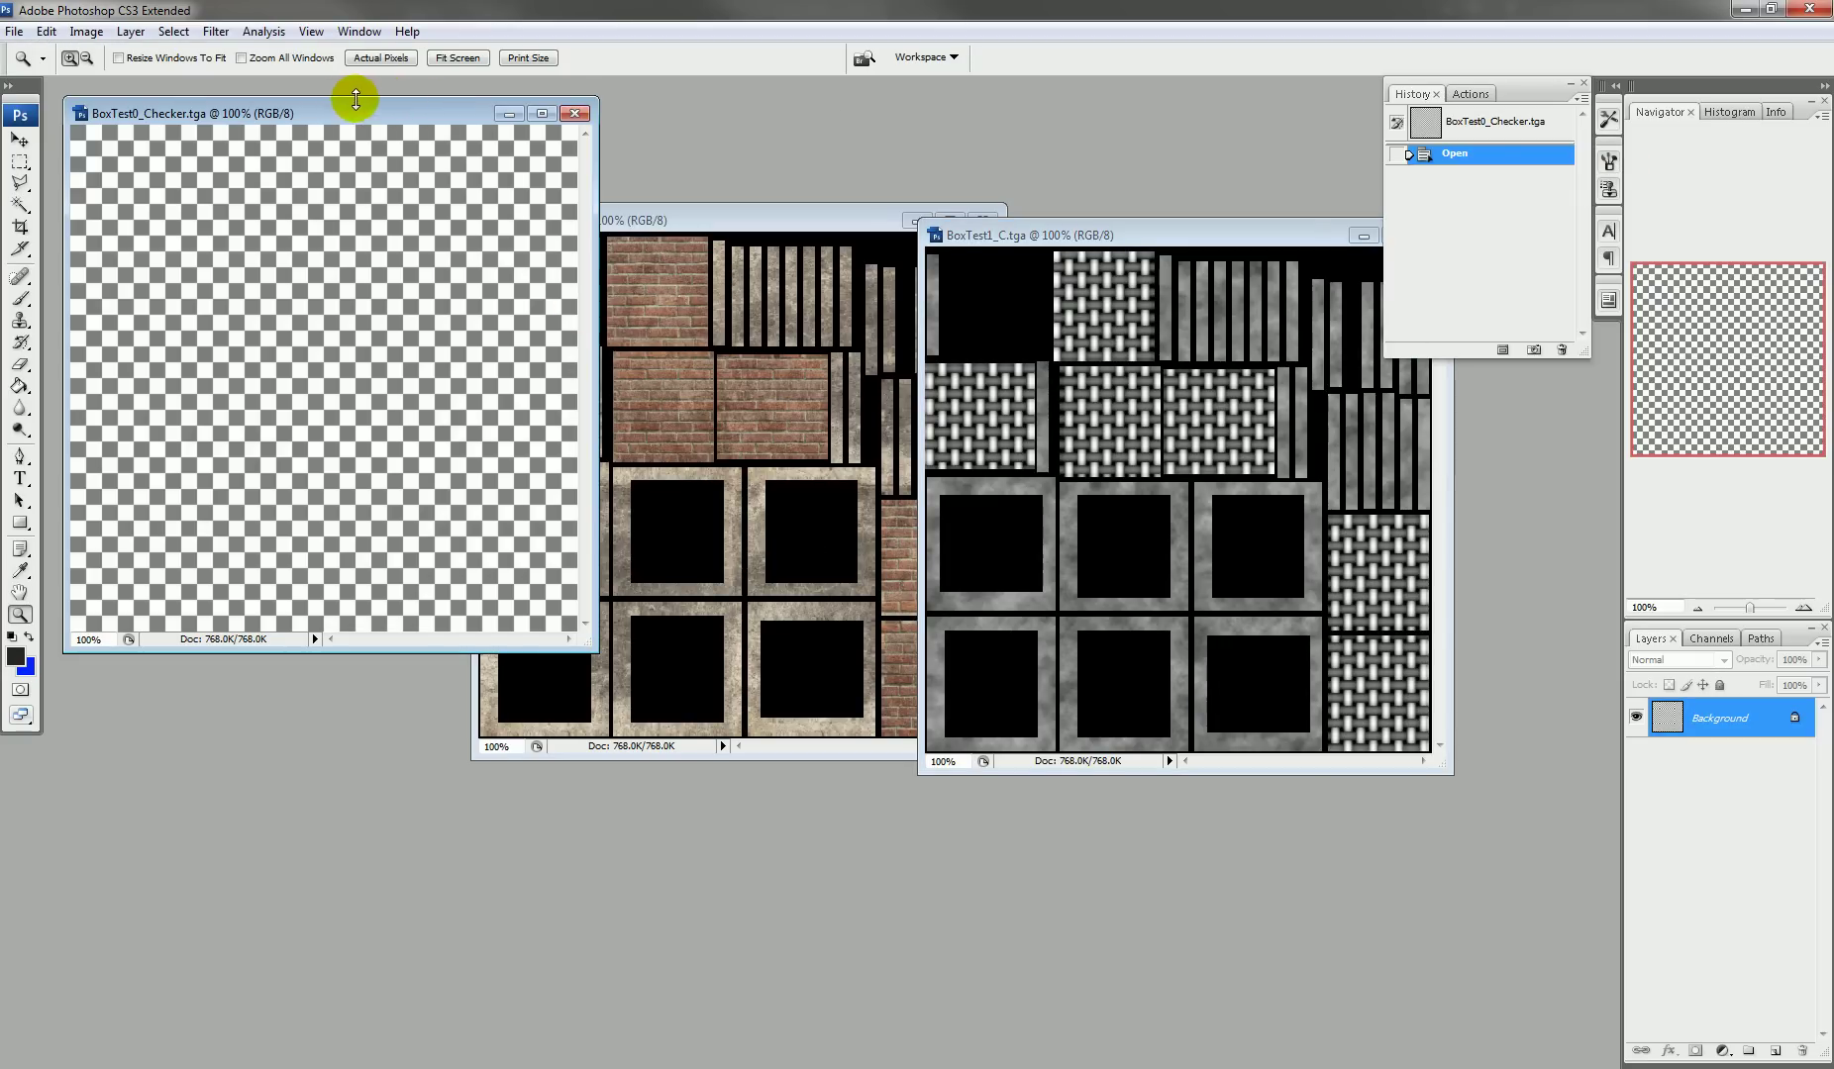
pyautogui.moveTo(341, 111); pyautogui.dragTo(861, 373)
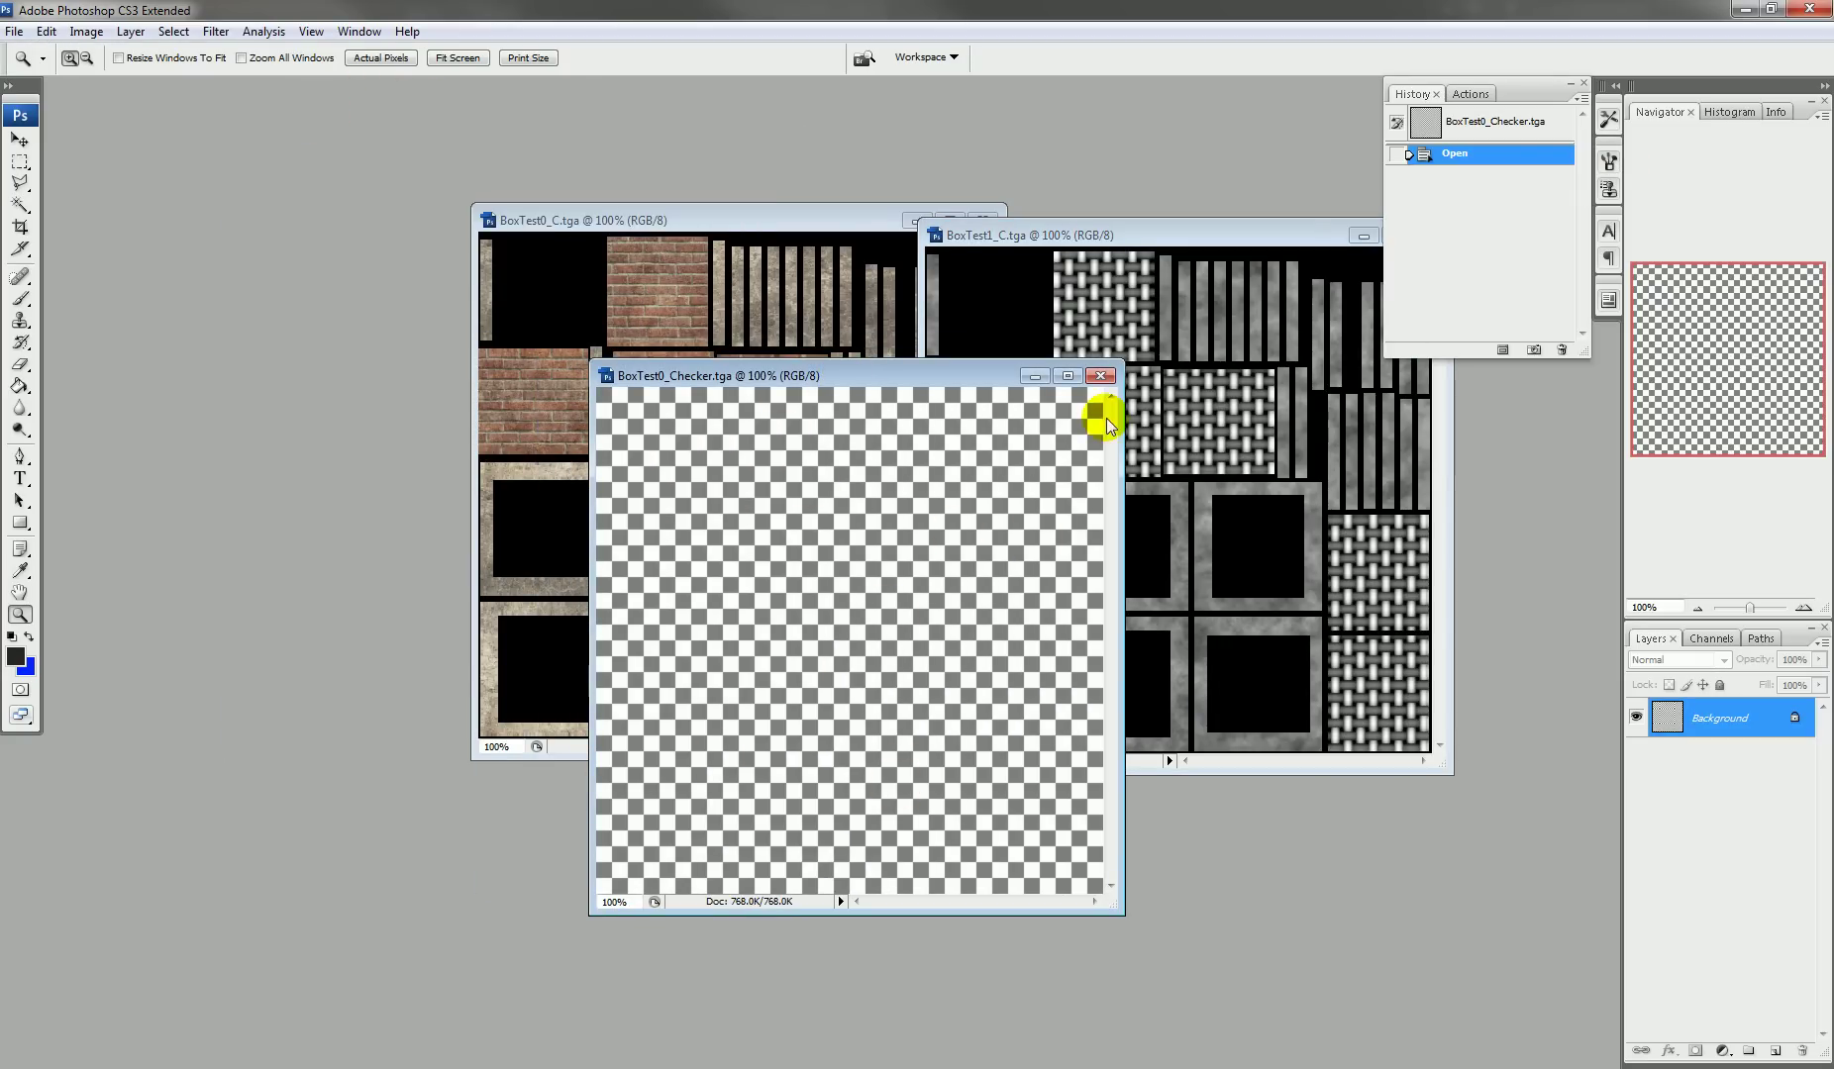
pyautogui.click(1745, 9)
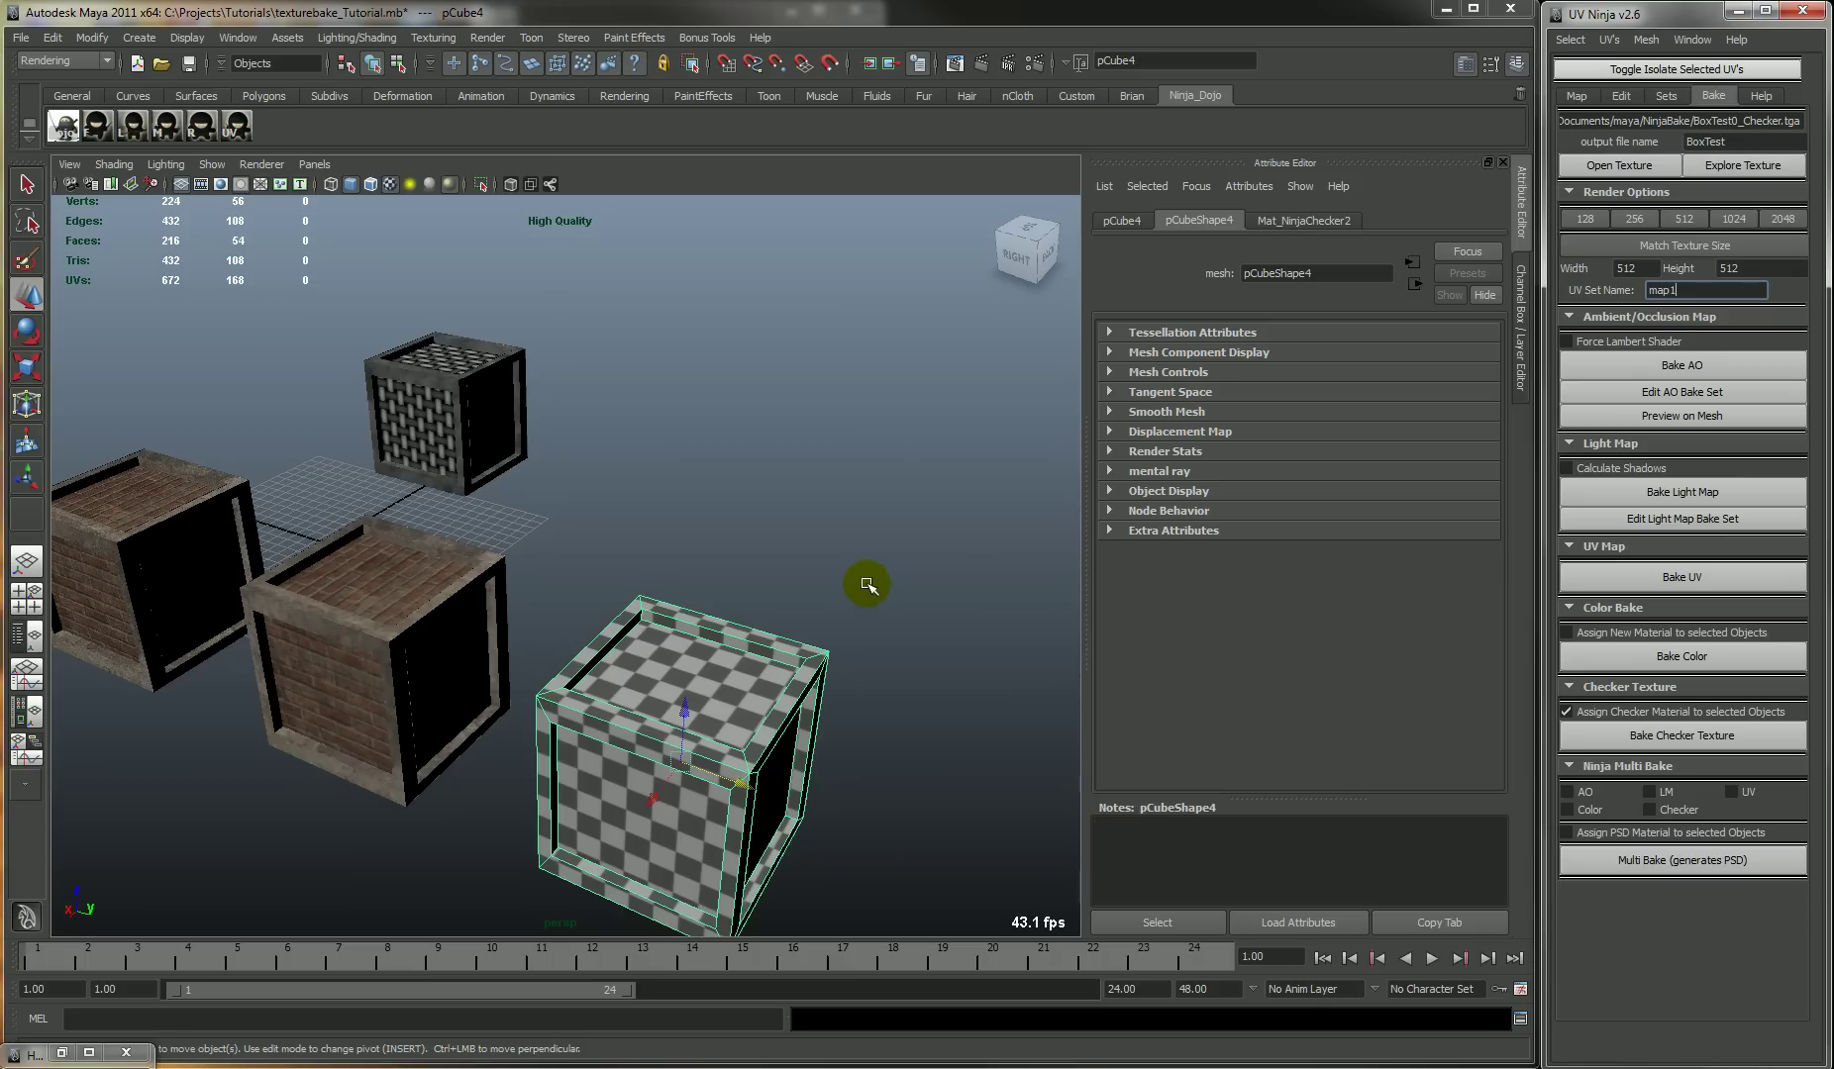
# - Duplicate the original brick crate once more and move the copy to the end of the row beyond the checkered crate
pyautogui.scroll(-5, 842, 599)
pyautogui.click(311, 598)
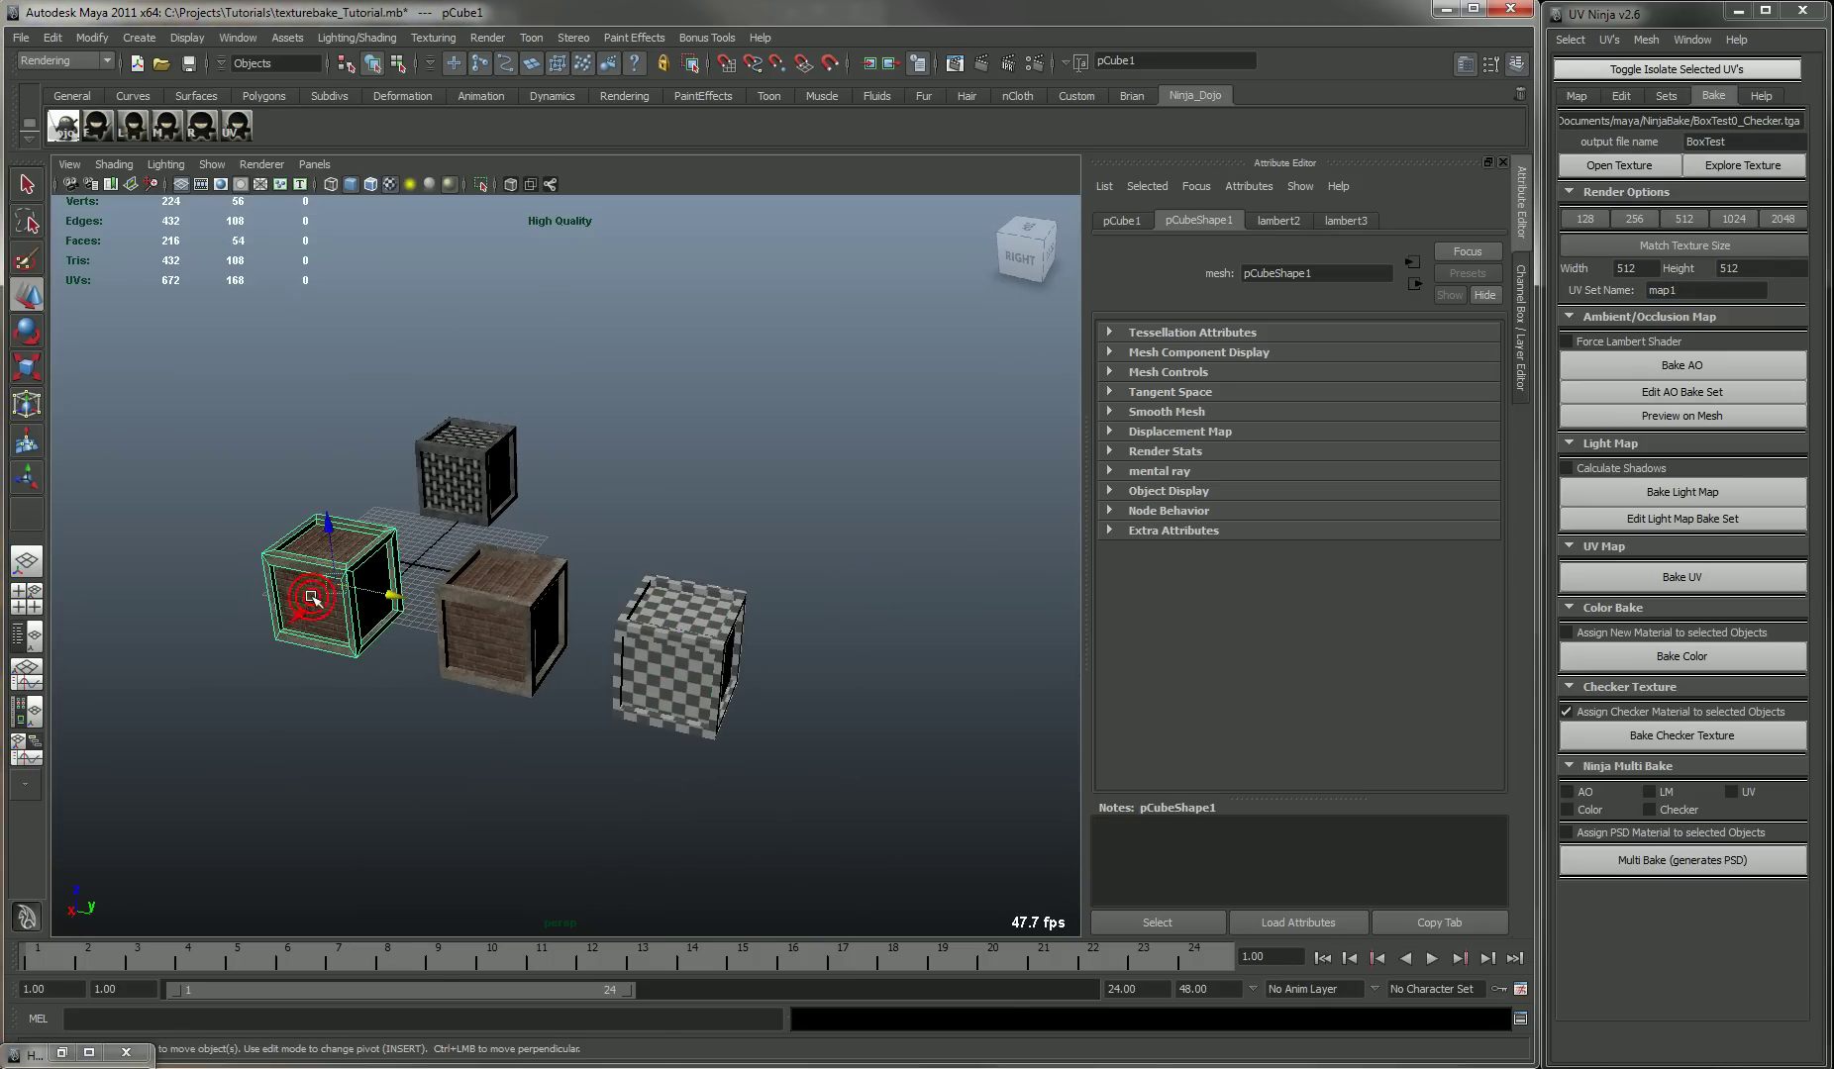
pyautogui.hotkey('ctrl', 'd')
pyautogui.moveTo(402, 598); pyautogui.dragTo(961, 656)
pyautogui.click(1007, 643)
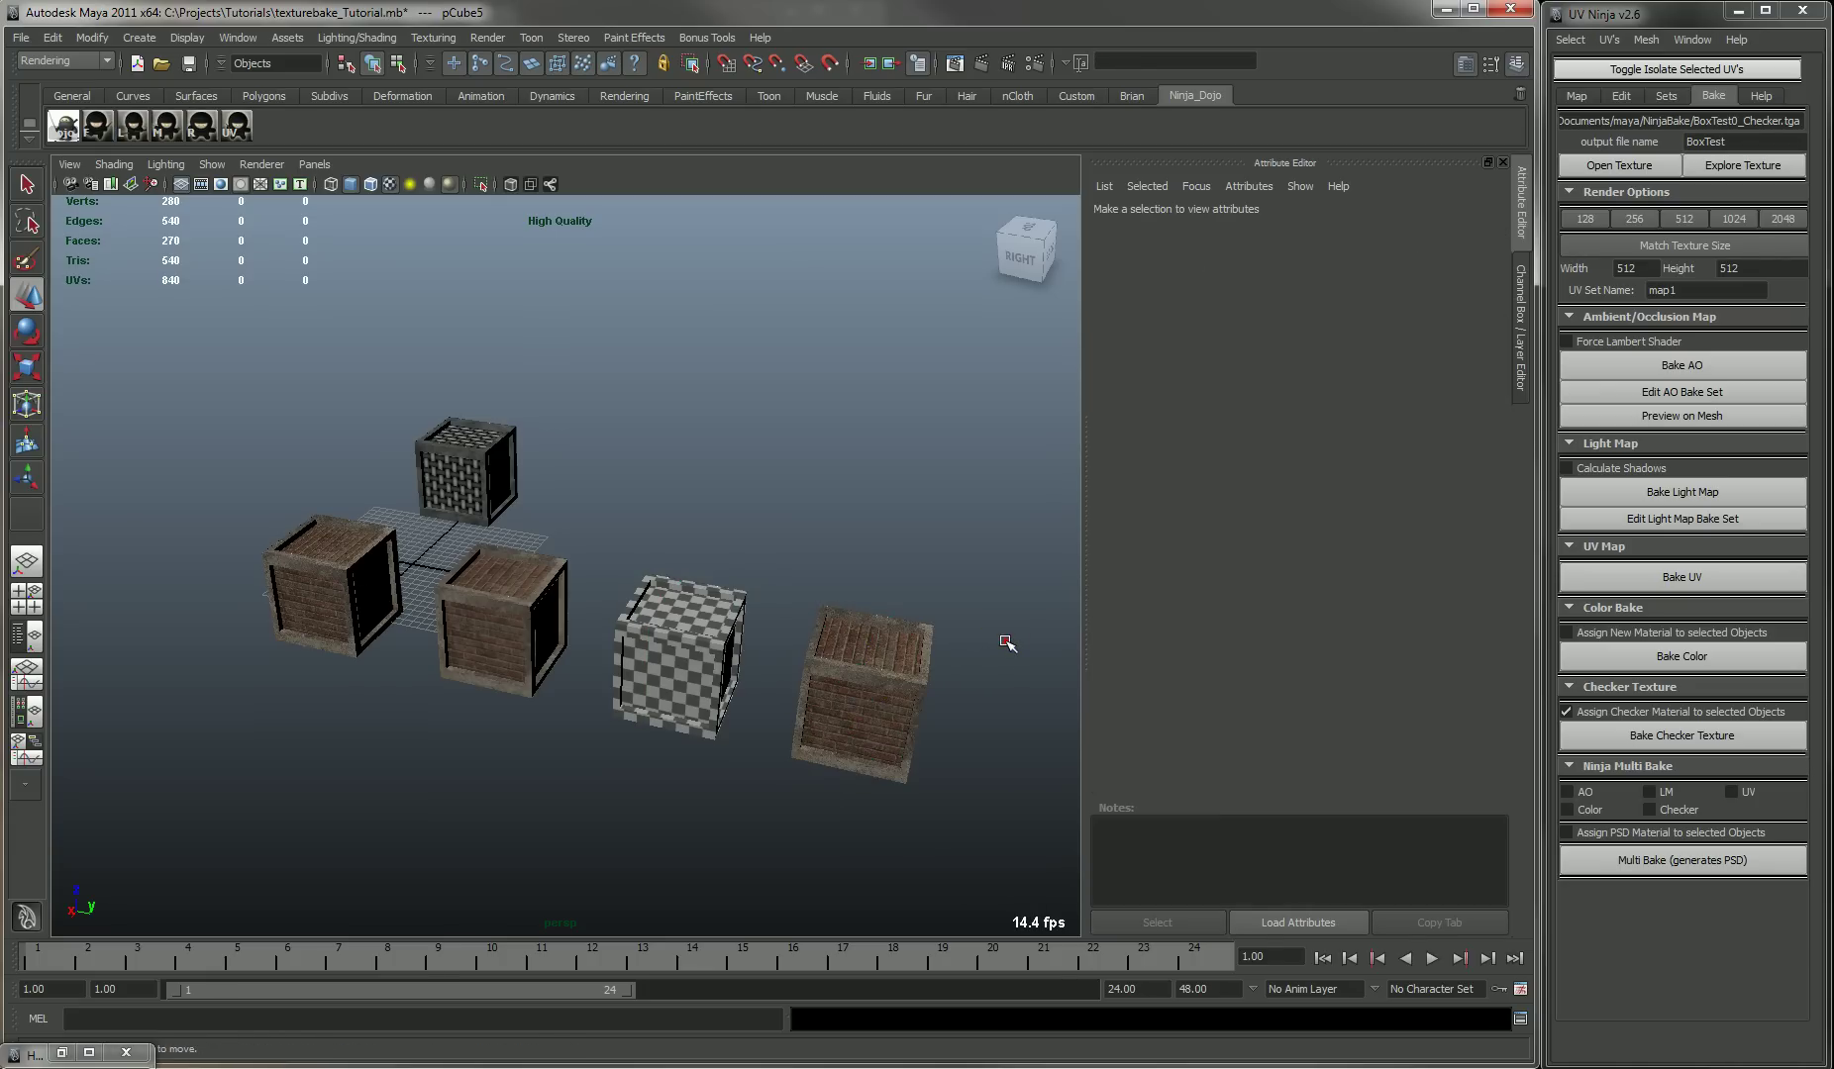
pyautogui.keyDown('alt'); pyautogui.moveTo(1019, 669); pyautogui.dragTo(889, 626, button='middle'); pyautogui.keyUp('alt')
# - Set the Ninja Multi Bake for the new copy to AO, Color and UV with PSD material assignment, disabling checker assignment
pyautogui.click(841, 630)
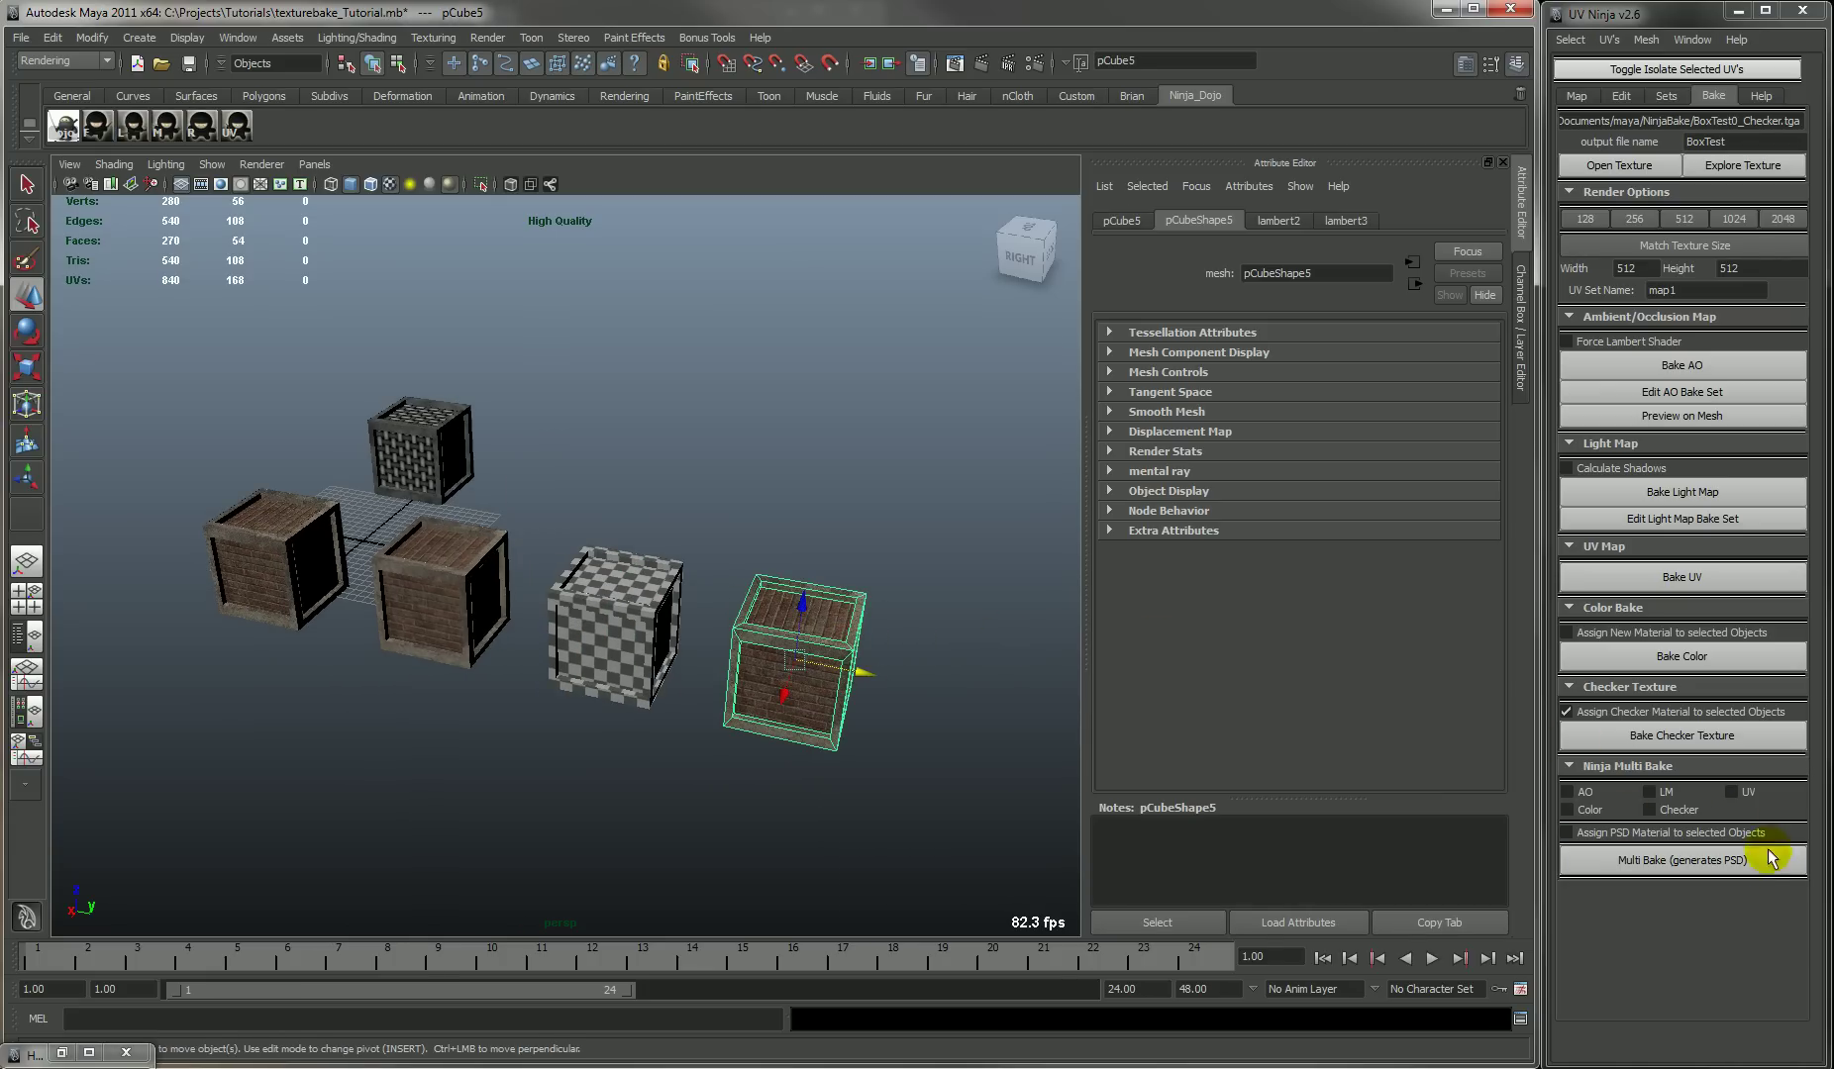
pyautogui.click(1600, 711)
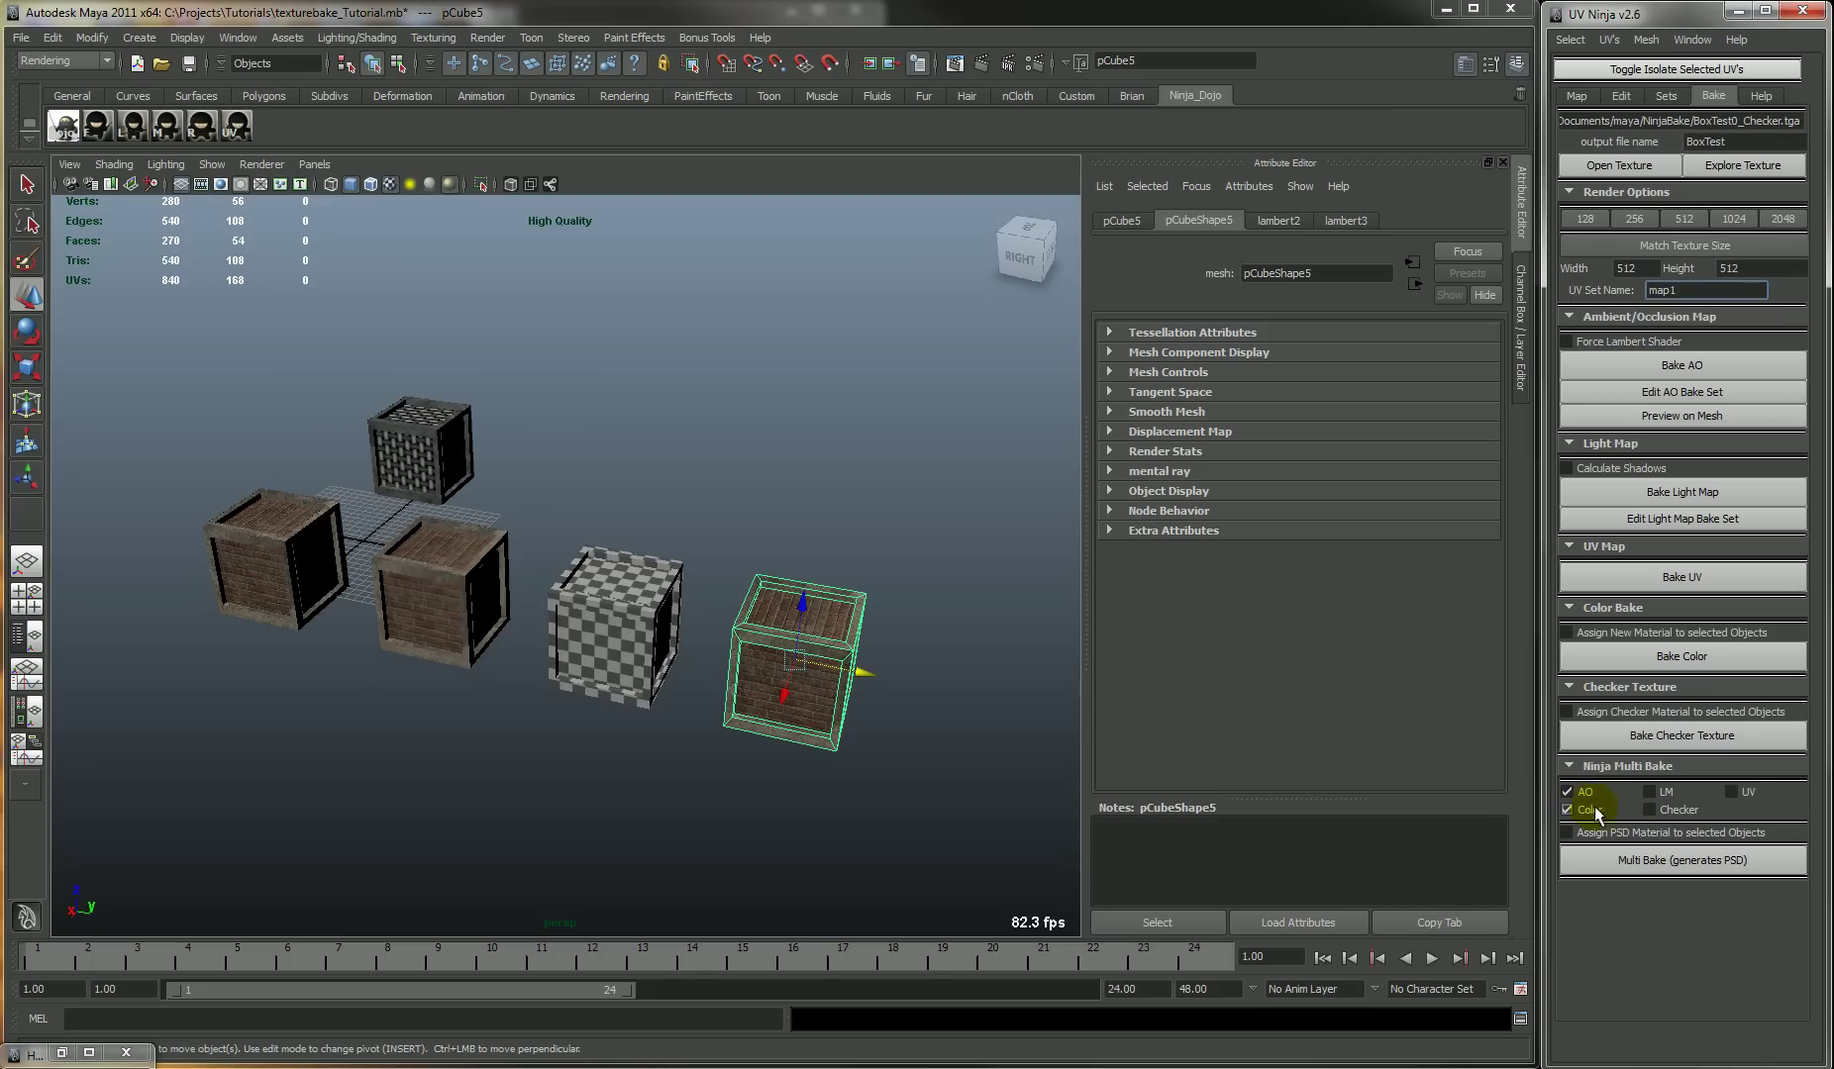
pyautogui.keyDown('alt'); pyautogui.moveTo(858, 800); pyautogui.dragTo(802, 778); pyautogui.keyUp('alt')
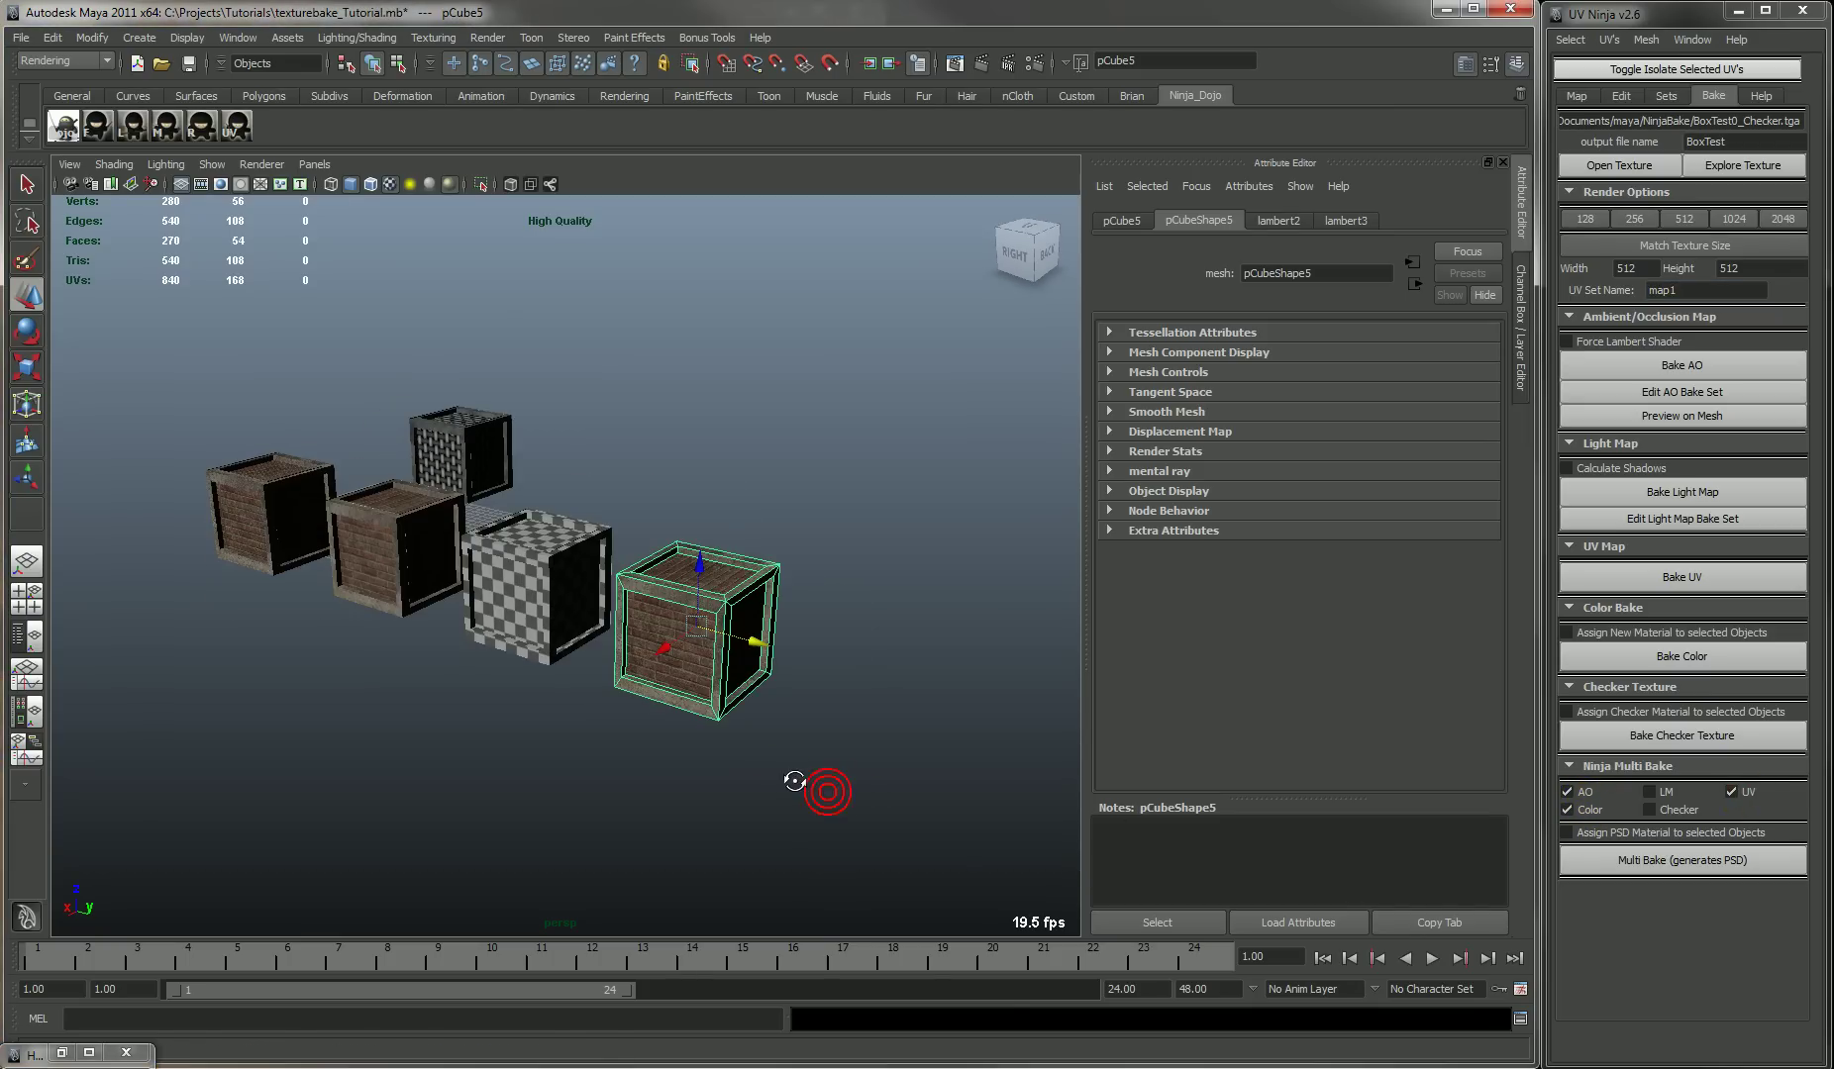
pyautogui.scroll(5, 804, 762)
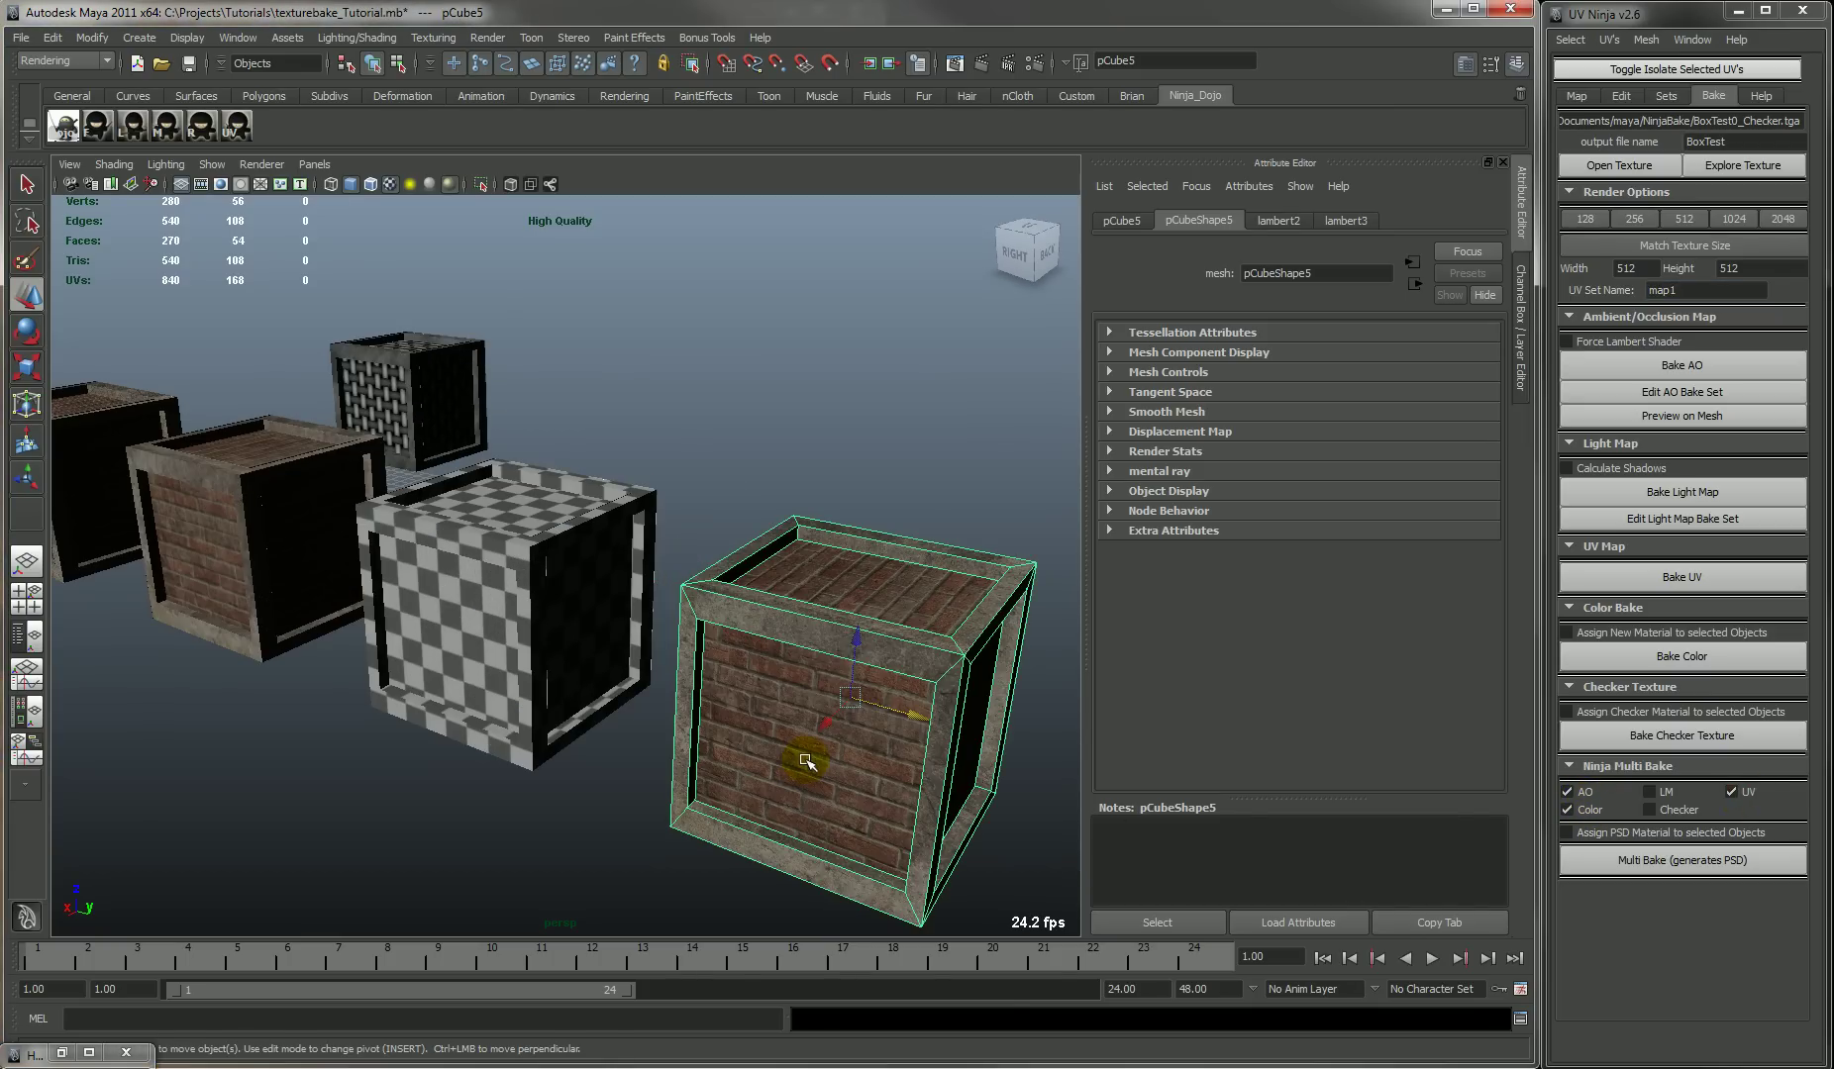
pyautogui.click(1610, 834)
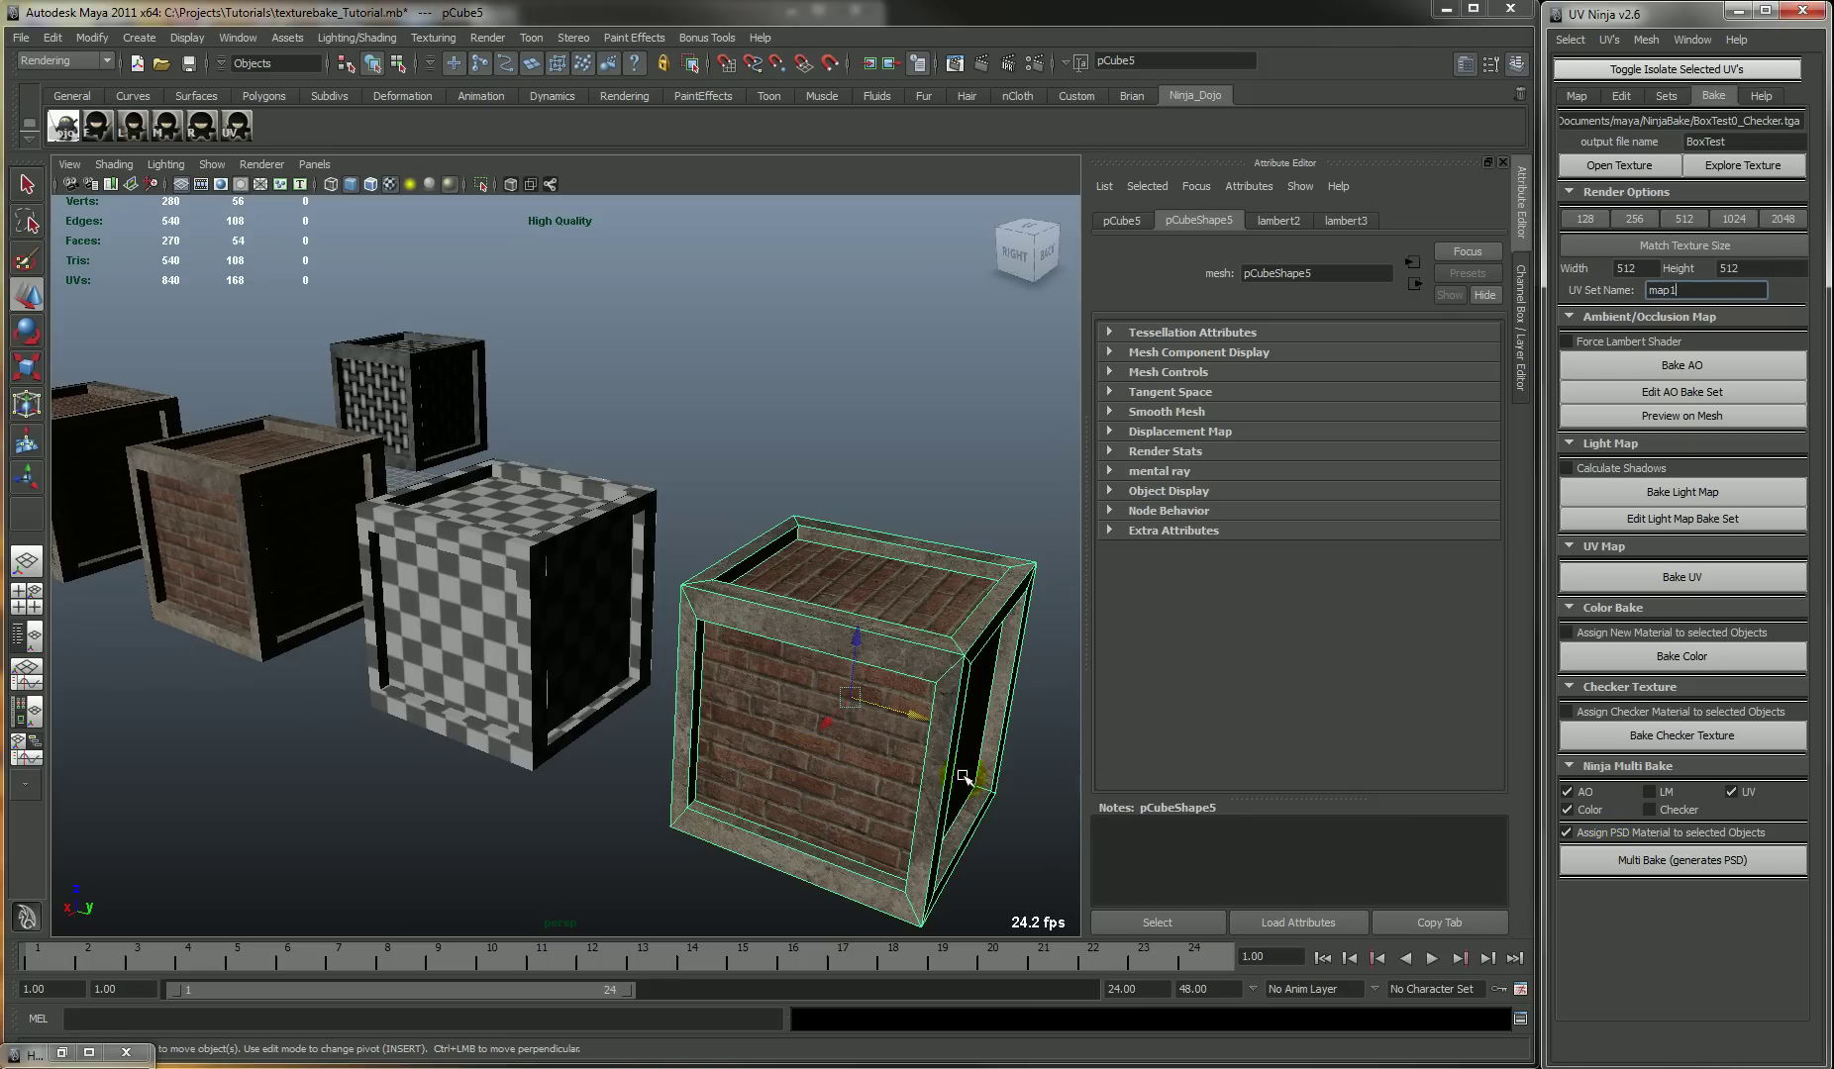
# - Run the Multi Bake on the end crate to generate a layered PSD texture
pyautogui.keyDown('alt'); pyautogui.moveTo(962, 777); pyautogui.dragTo(660, 663, button='middle'); pyautogui.keyUp('alt')
pyautogui.scroll(-4, 659, 664)
pyautogui.keyDown('alt'); pyautogui.moveTo(659, 664); pyautogui.dragTo(707, 668); pyautogui.keyUp('alt')
pyautogui.click(831, 676)
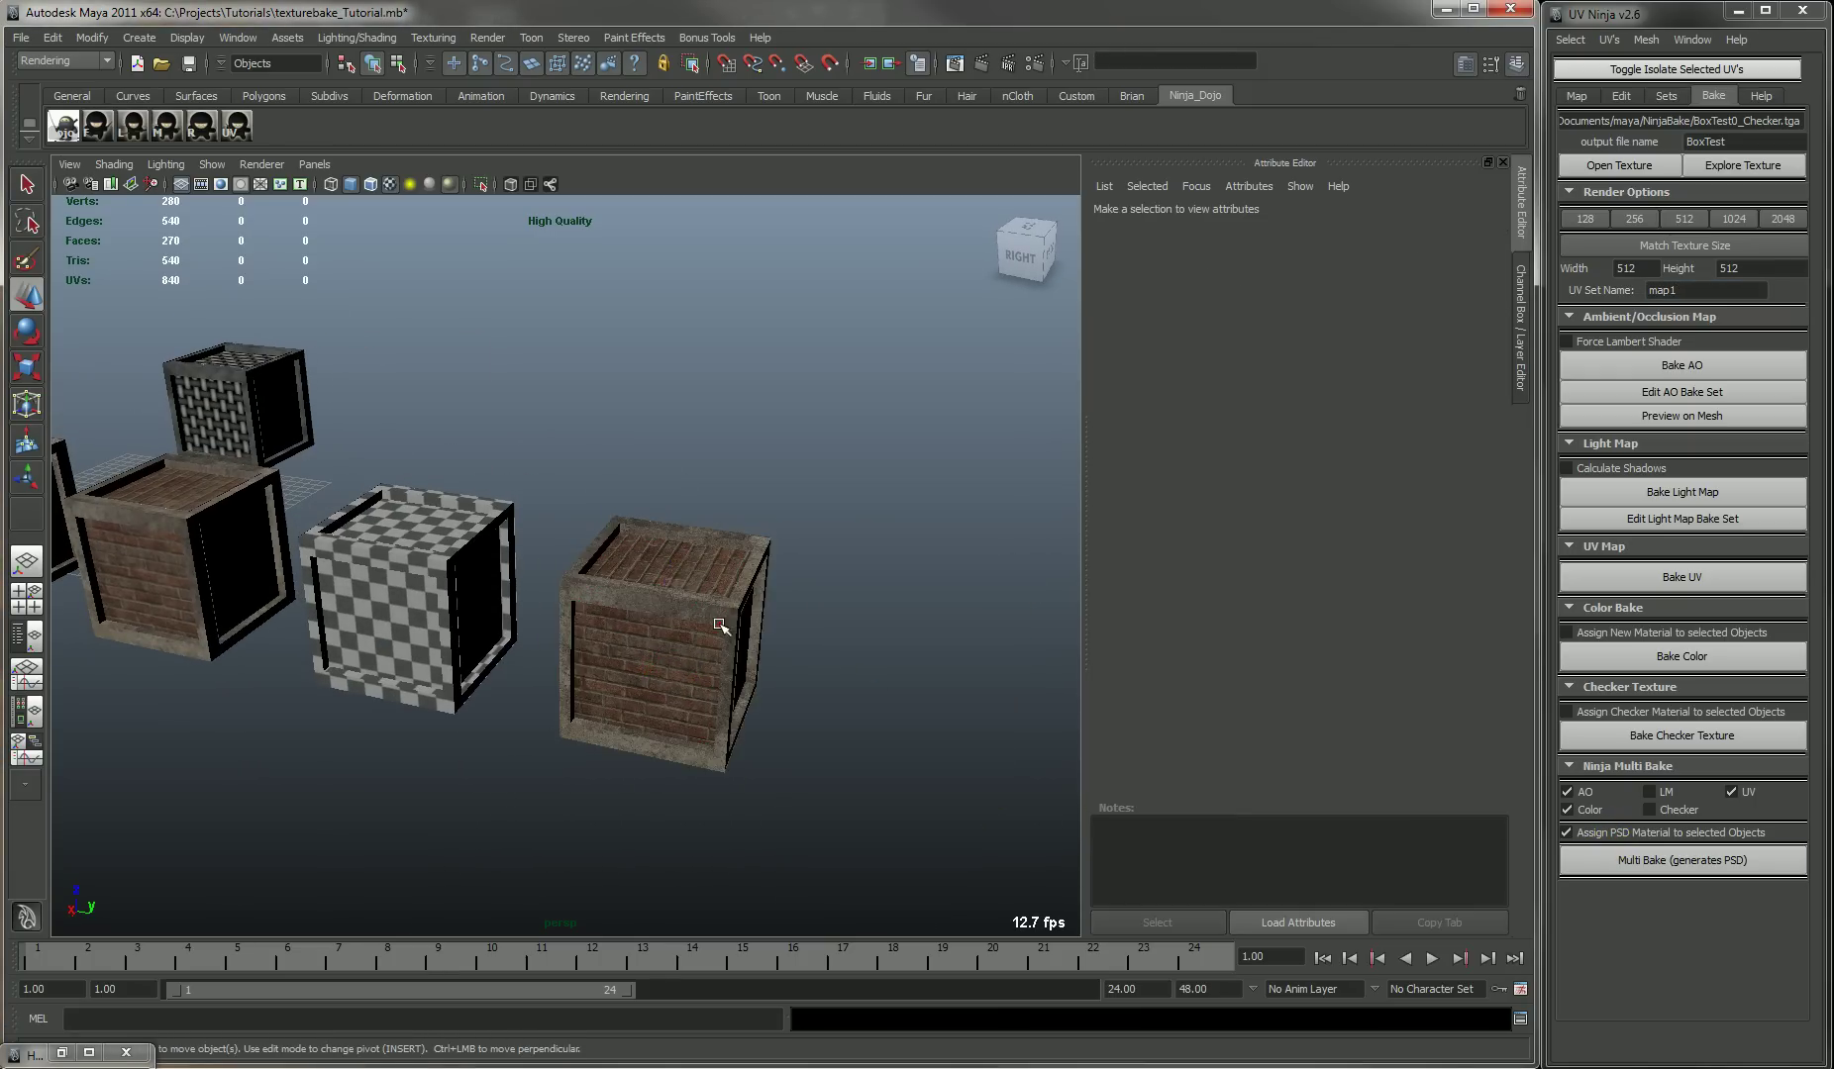
pyautogui.click(720, 626)
pyautogui.click(1698, 860)
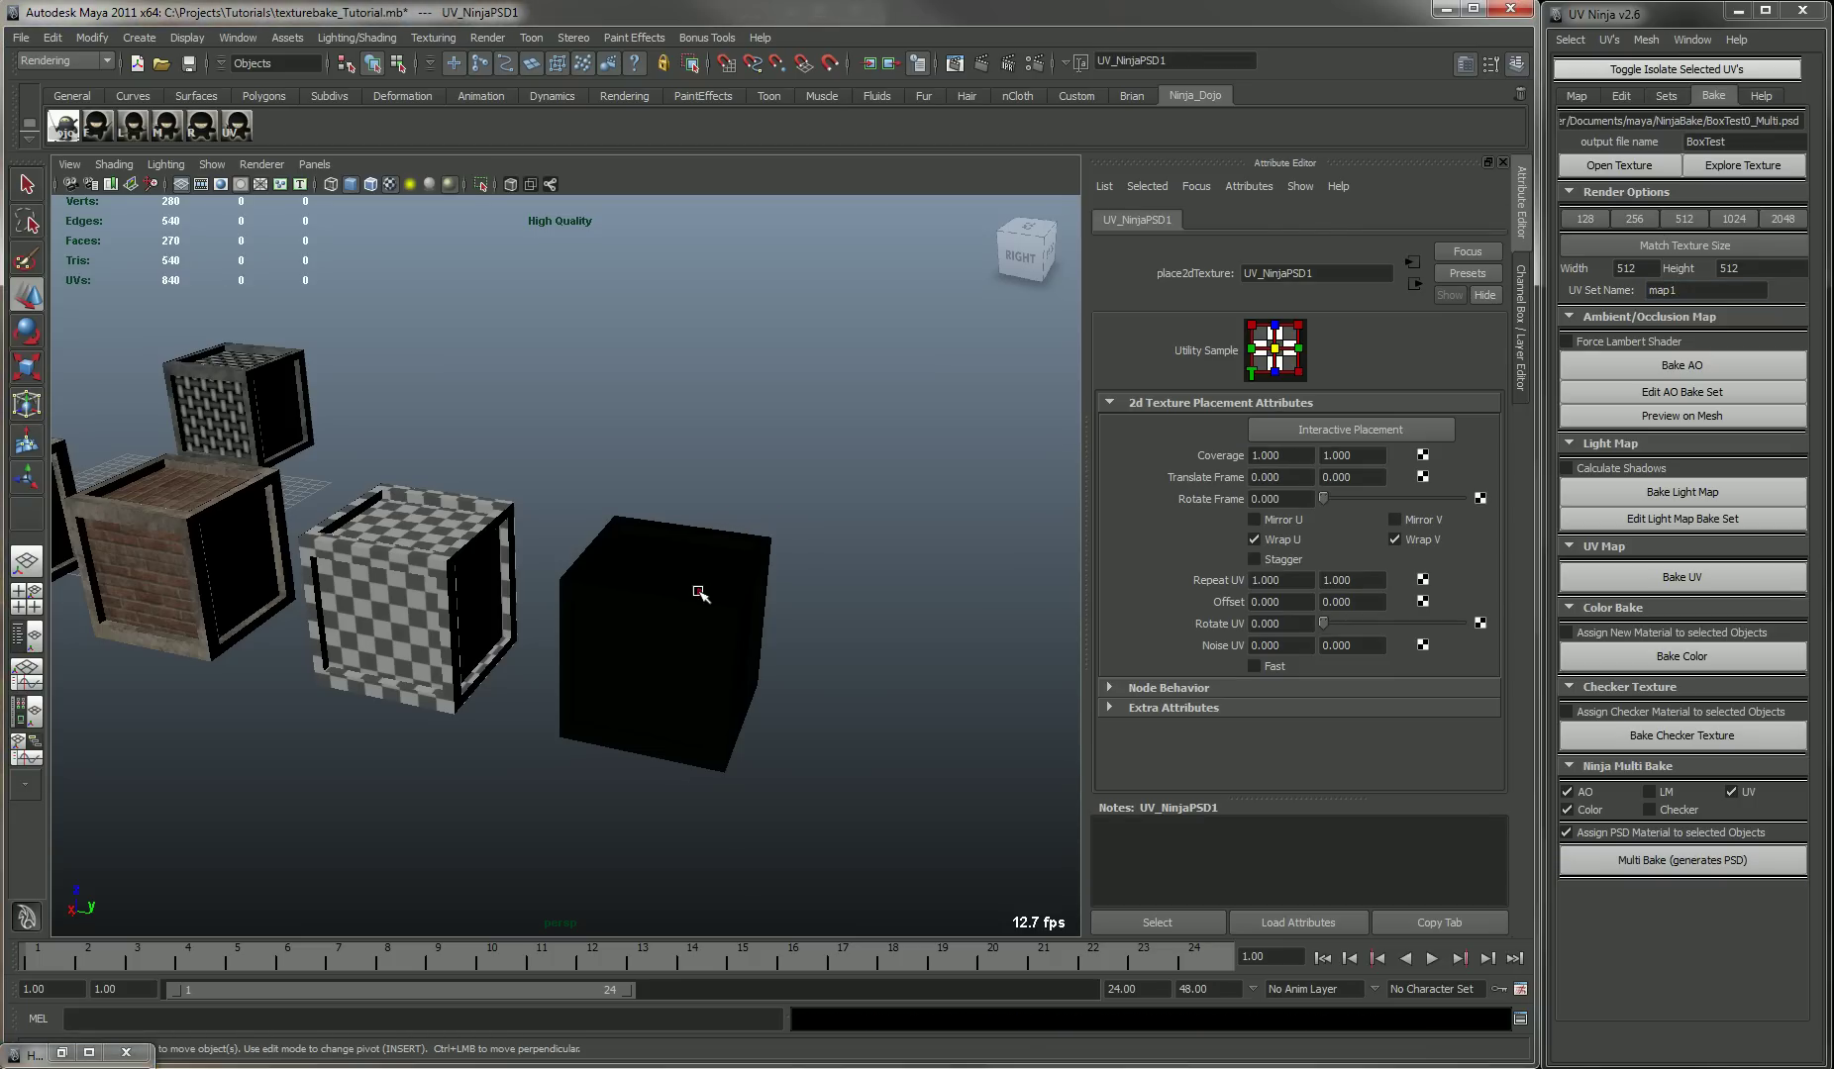
# - Graph the end crate's PSD material network in Hypershade, then minimize Hypershade to see the crate
pyautogui.click(699, 594)
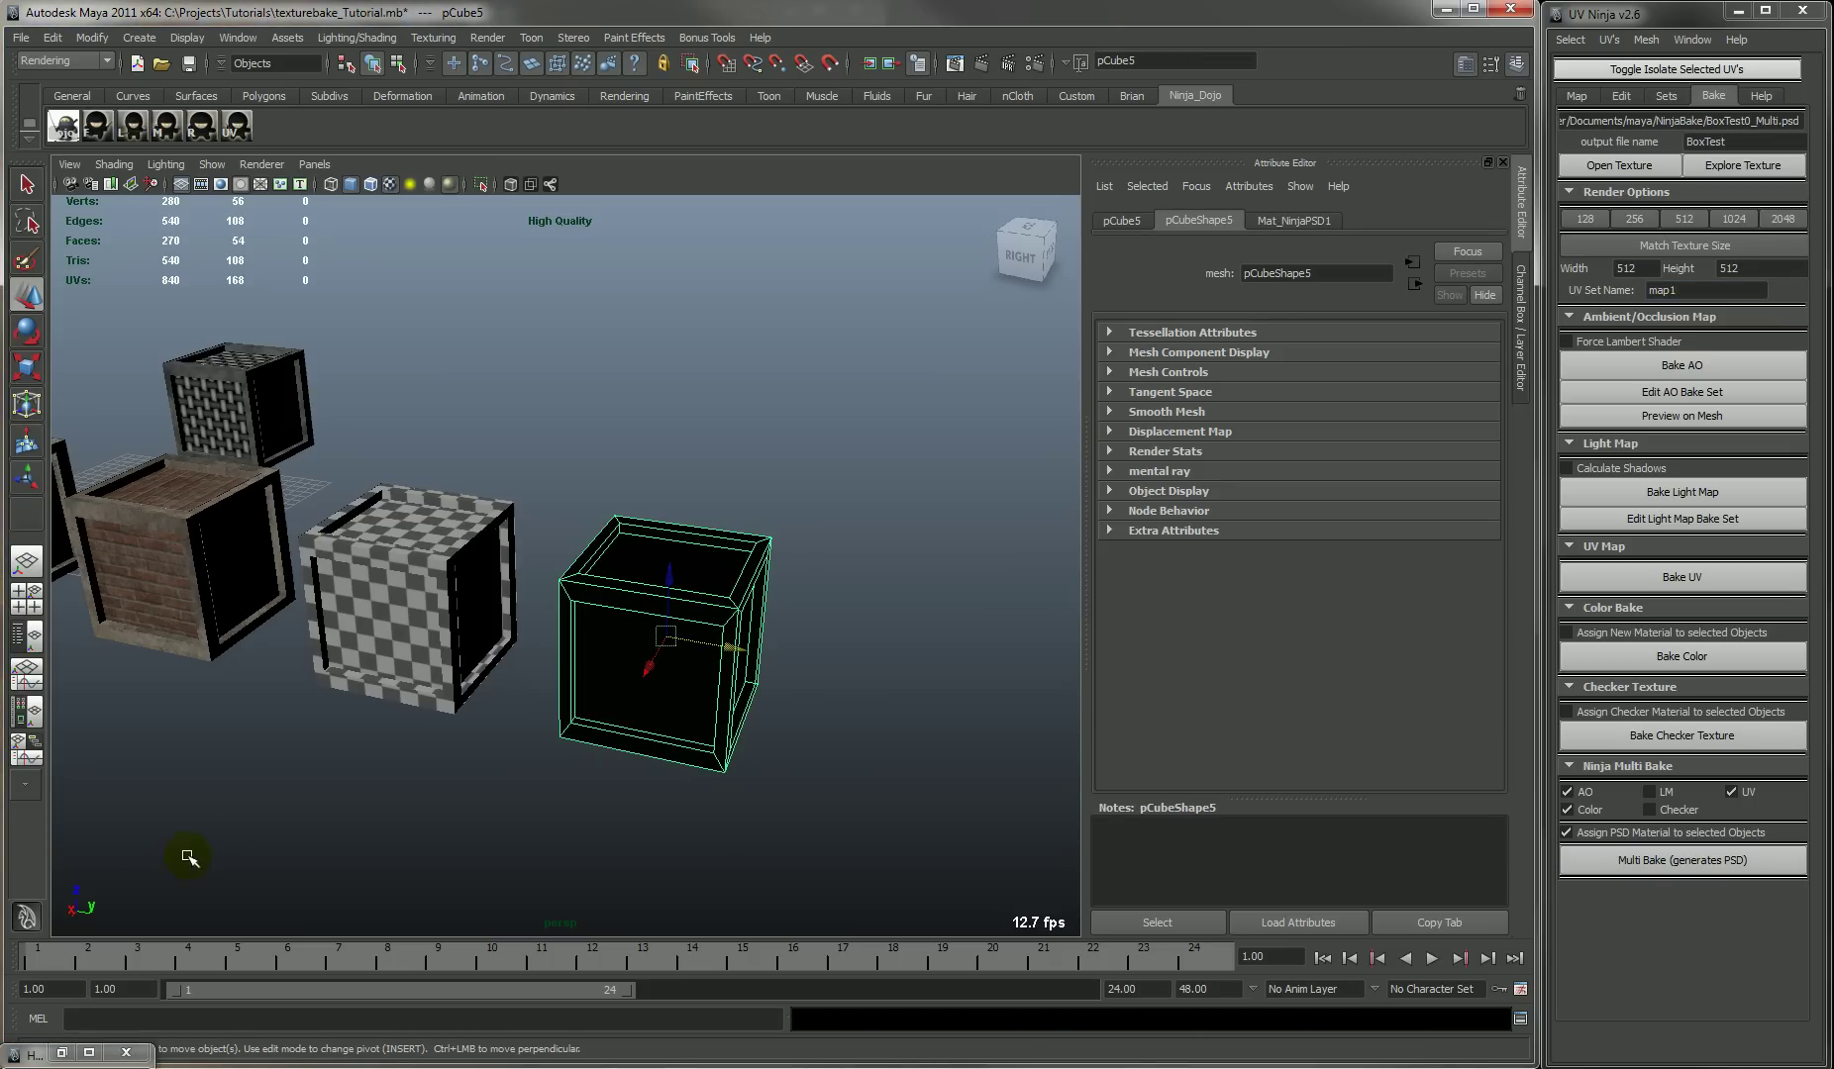
pyautogui.click(849, 614)
pyautogui.click(708, 614)
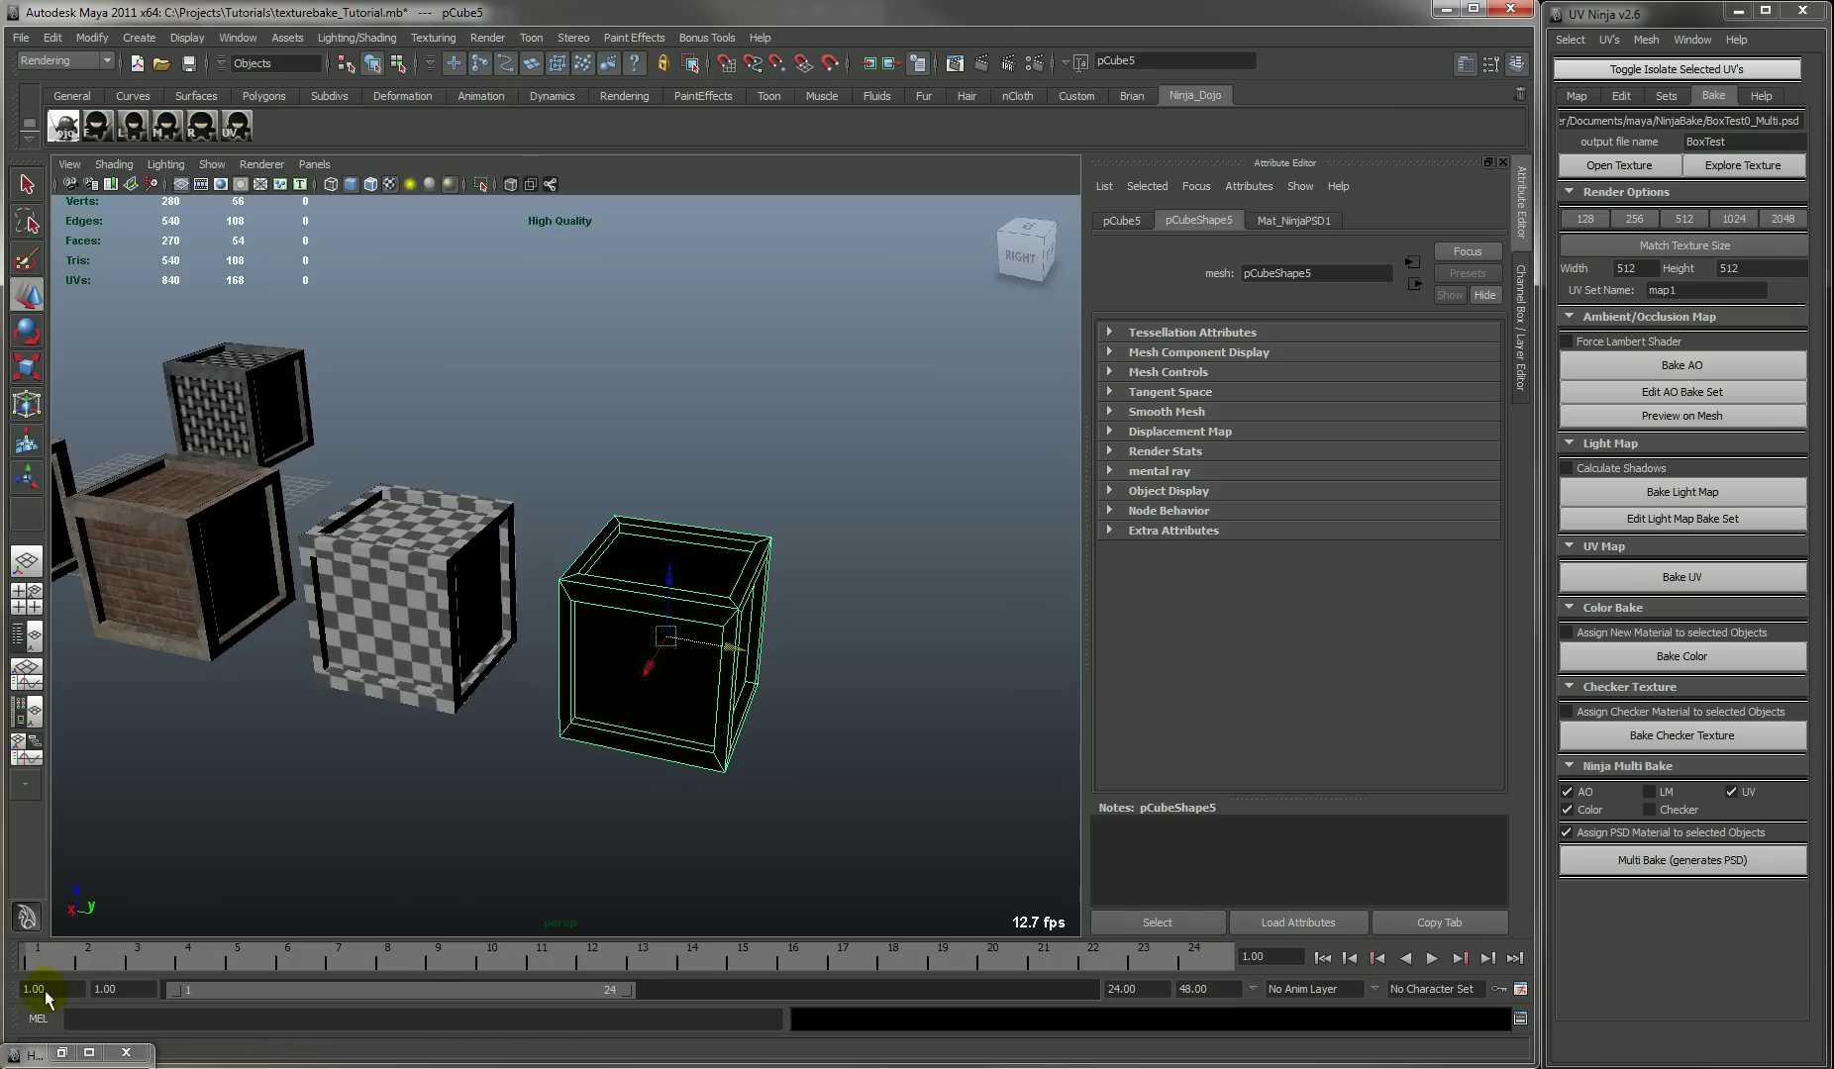
pyautogui.click(30, 1055)
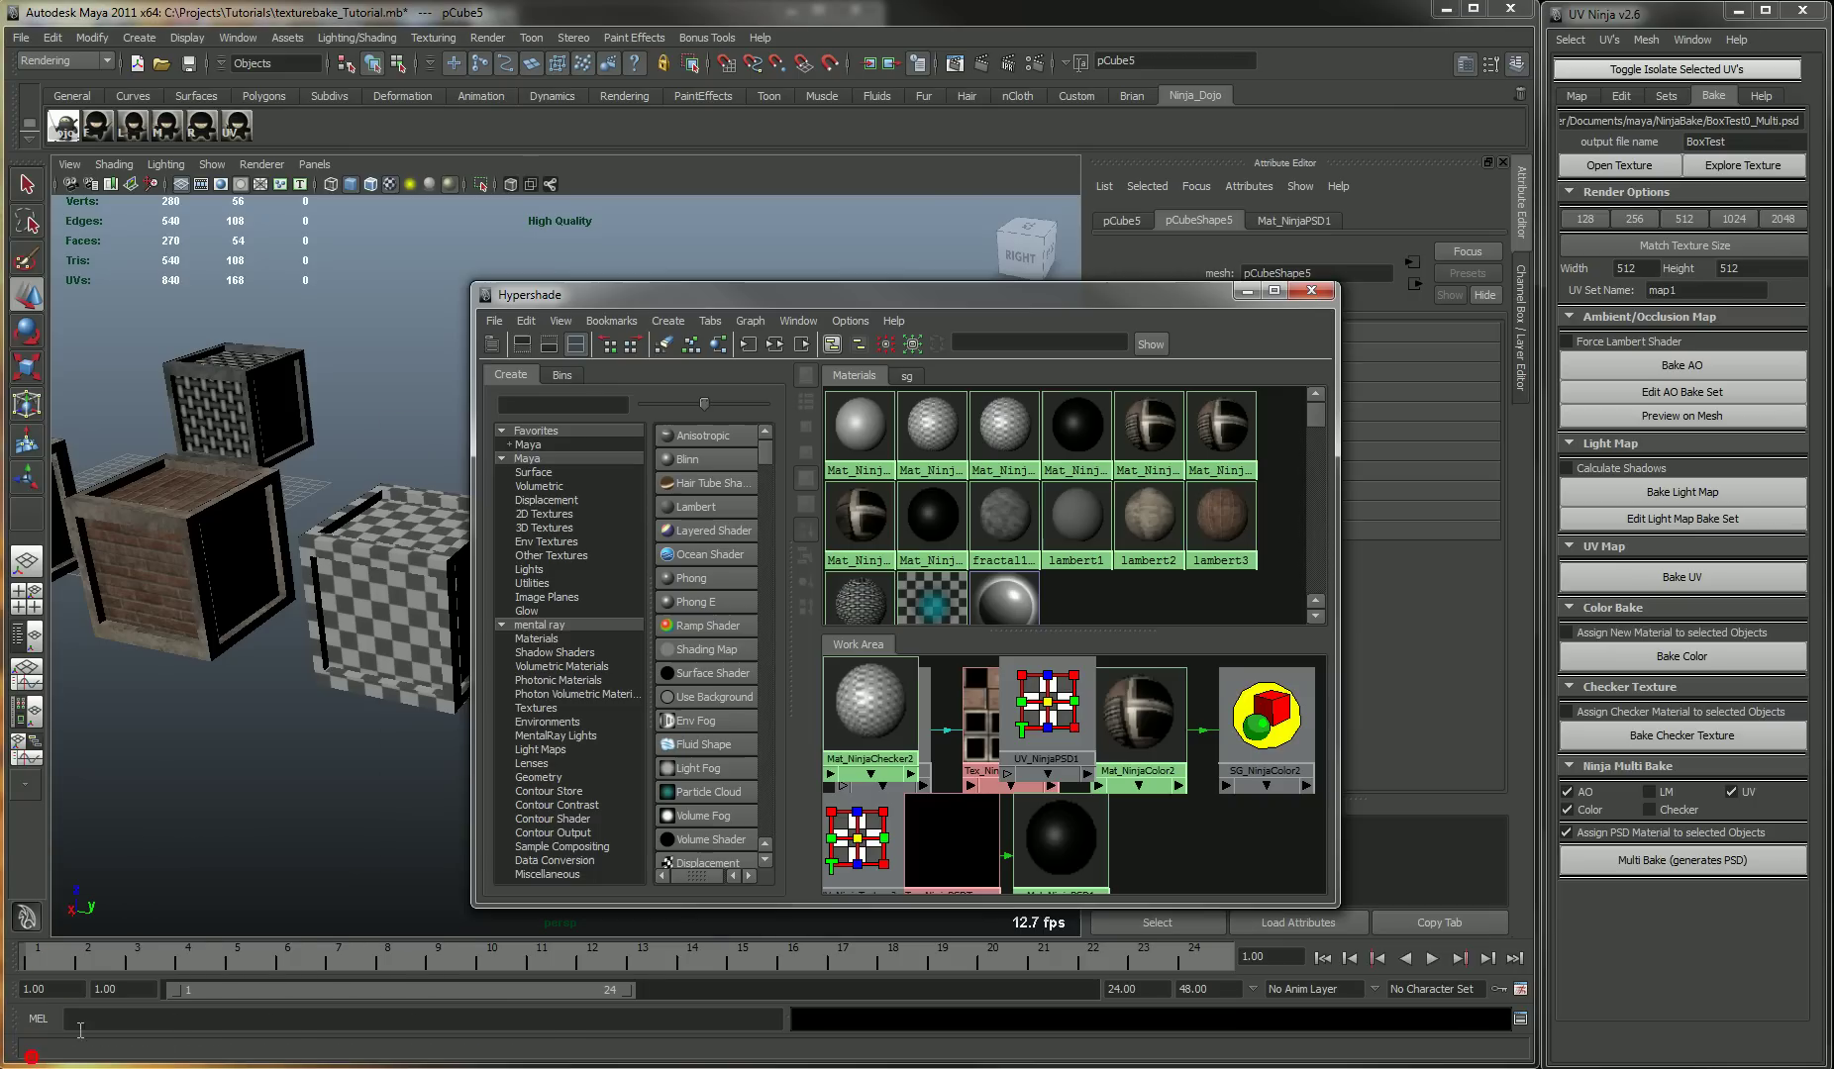
pyautogui.click(717, 346)
pyautogui.moveTo(947, 295); pyautogui.dragTo(1259, 262)
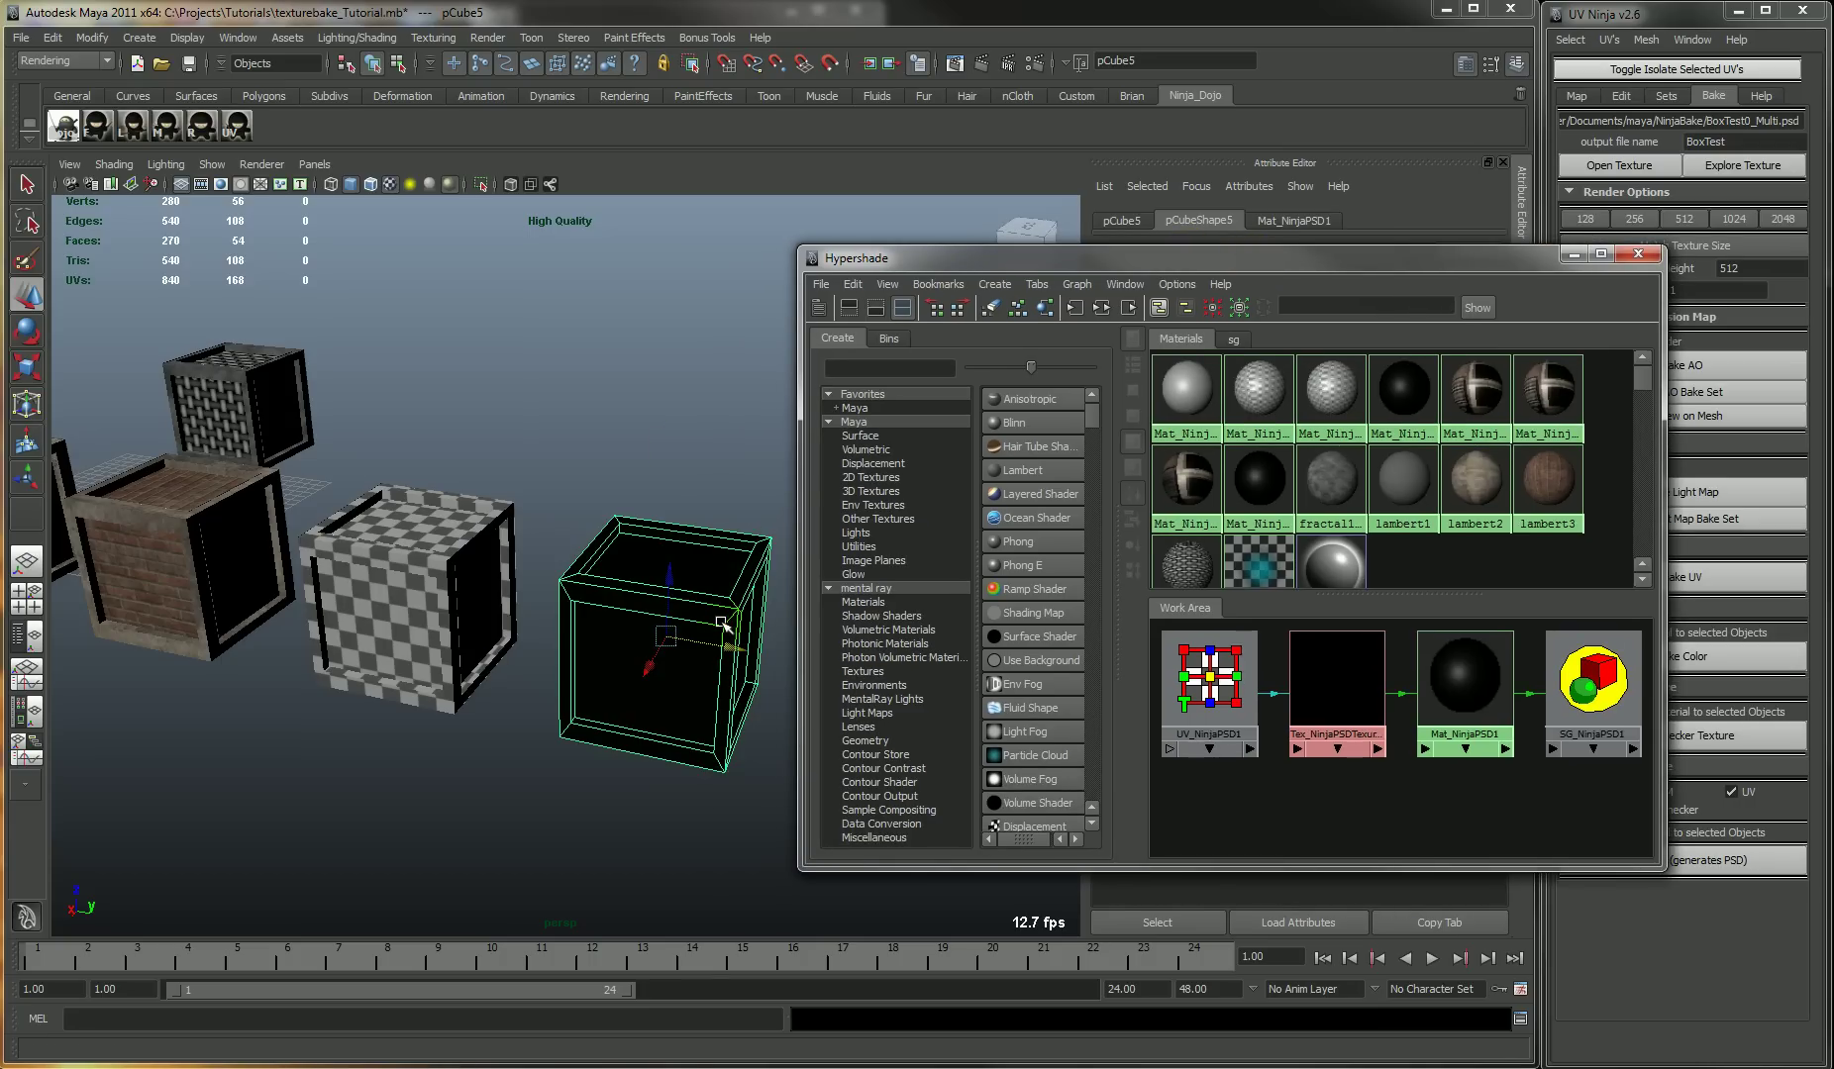
pyautogui.click(1573, 255)
# - Open the end crate's baked texture BoxTest0_Multi.psd in Photoshop, minimize the other texture images and move the PSD to the middle of the workspace
pyautogui.click(830, 451)
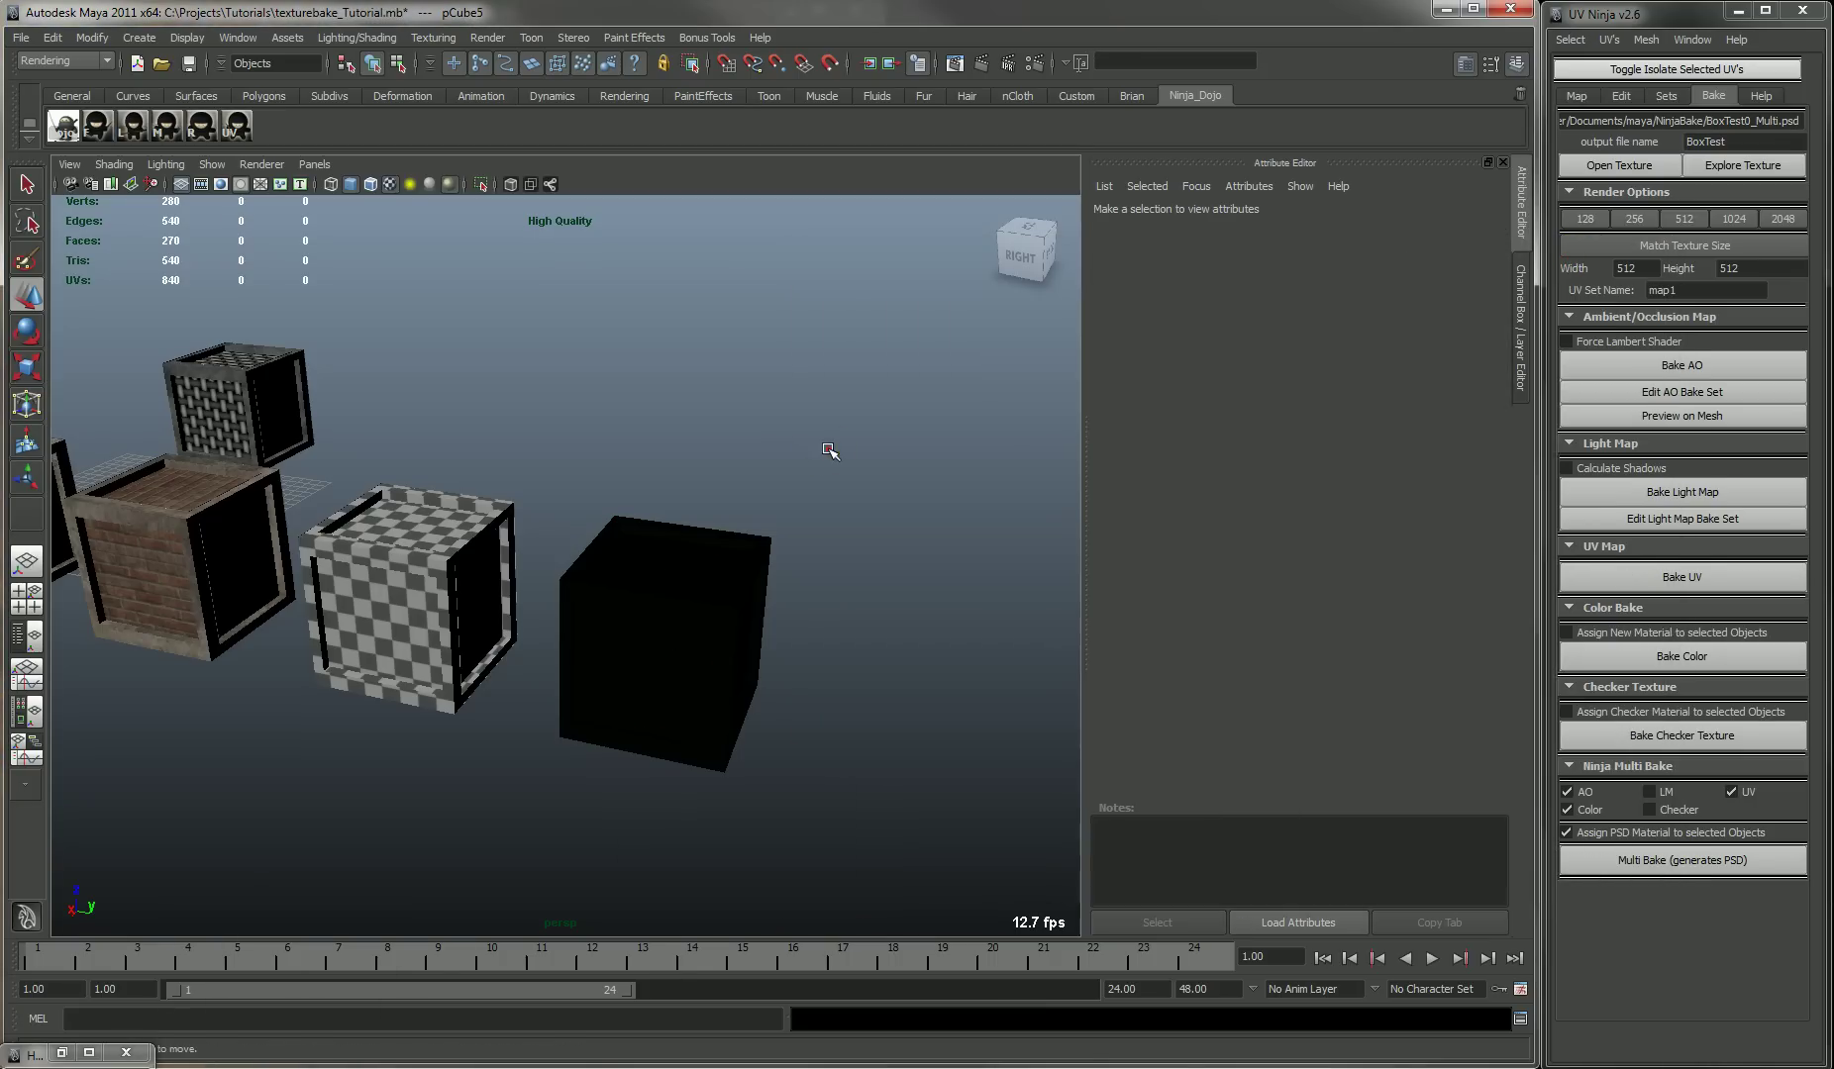
pyautogui.click(676, 651)
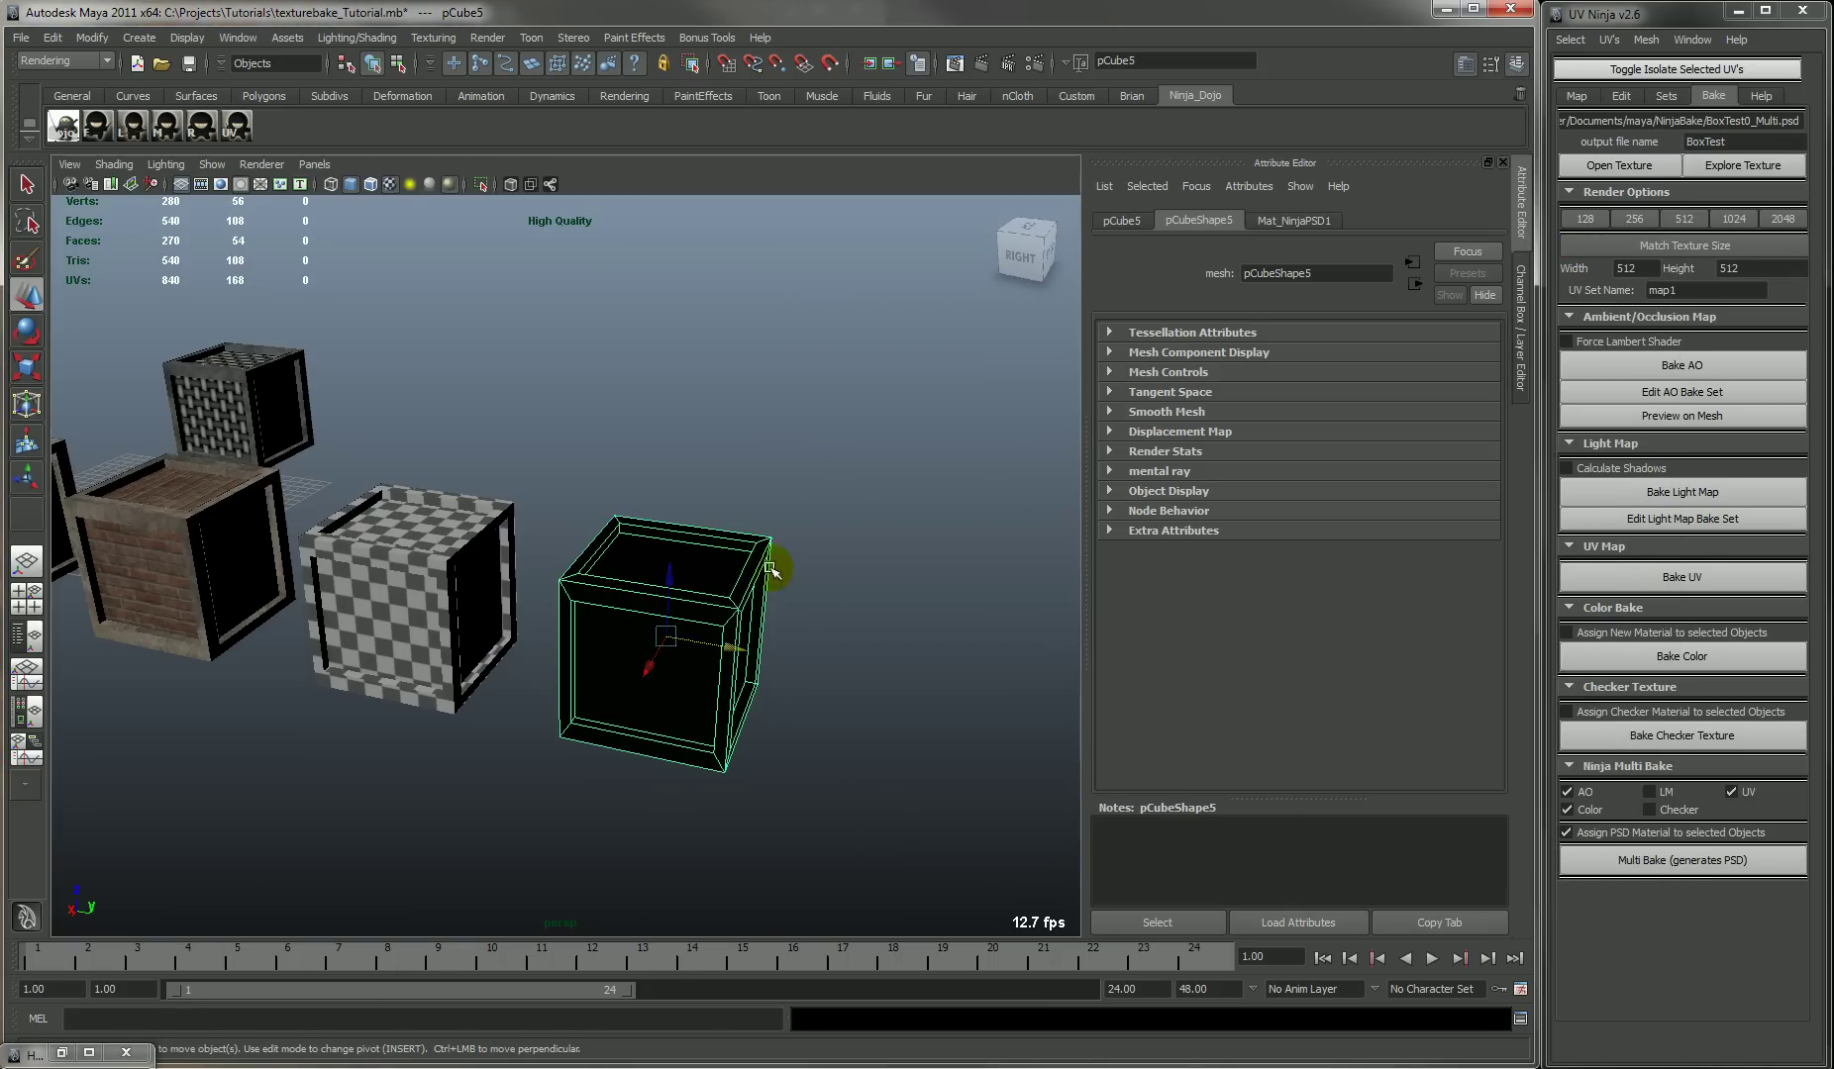
pyautogui.click(1630, 167)
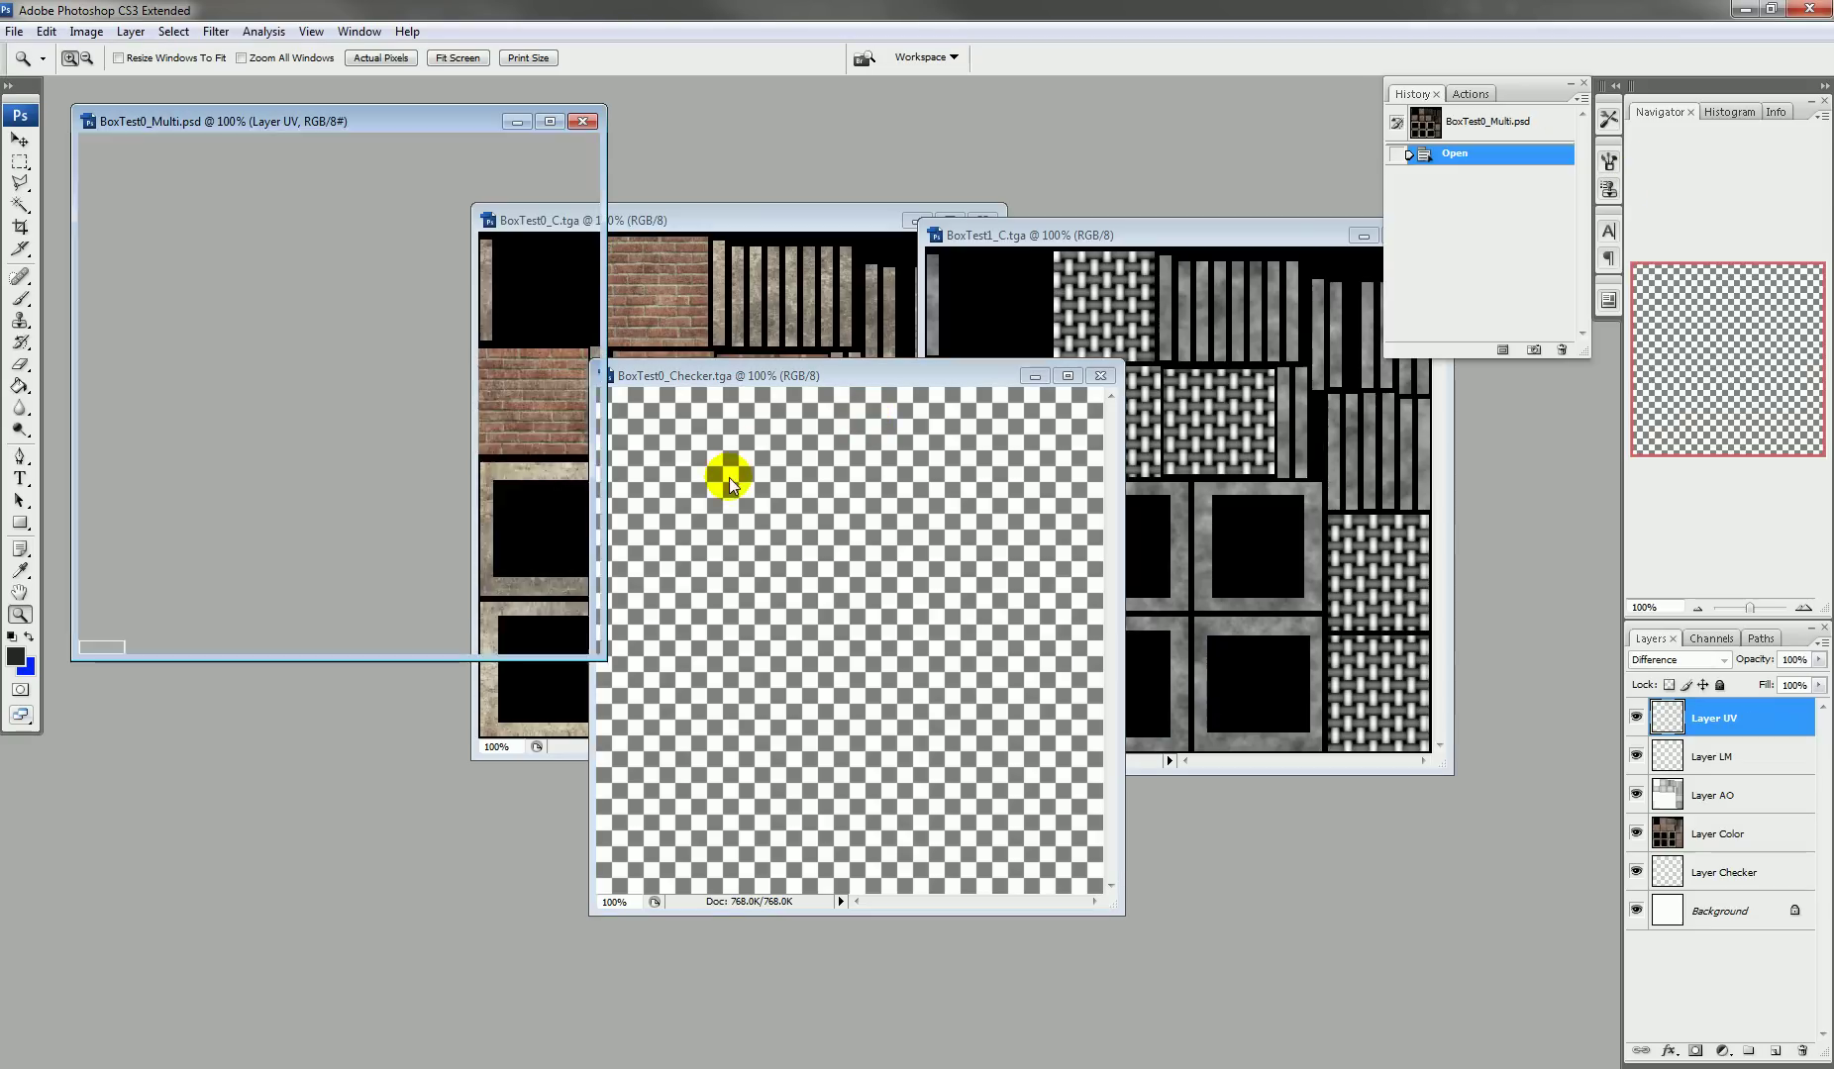
pyautogui.click(1034, 376)
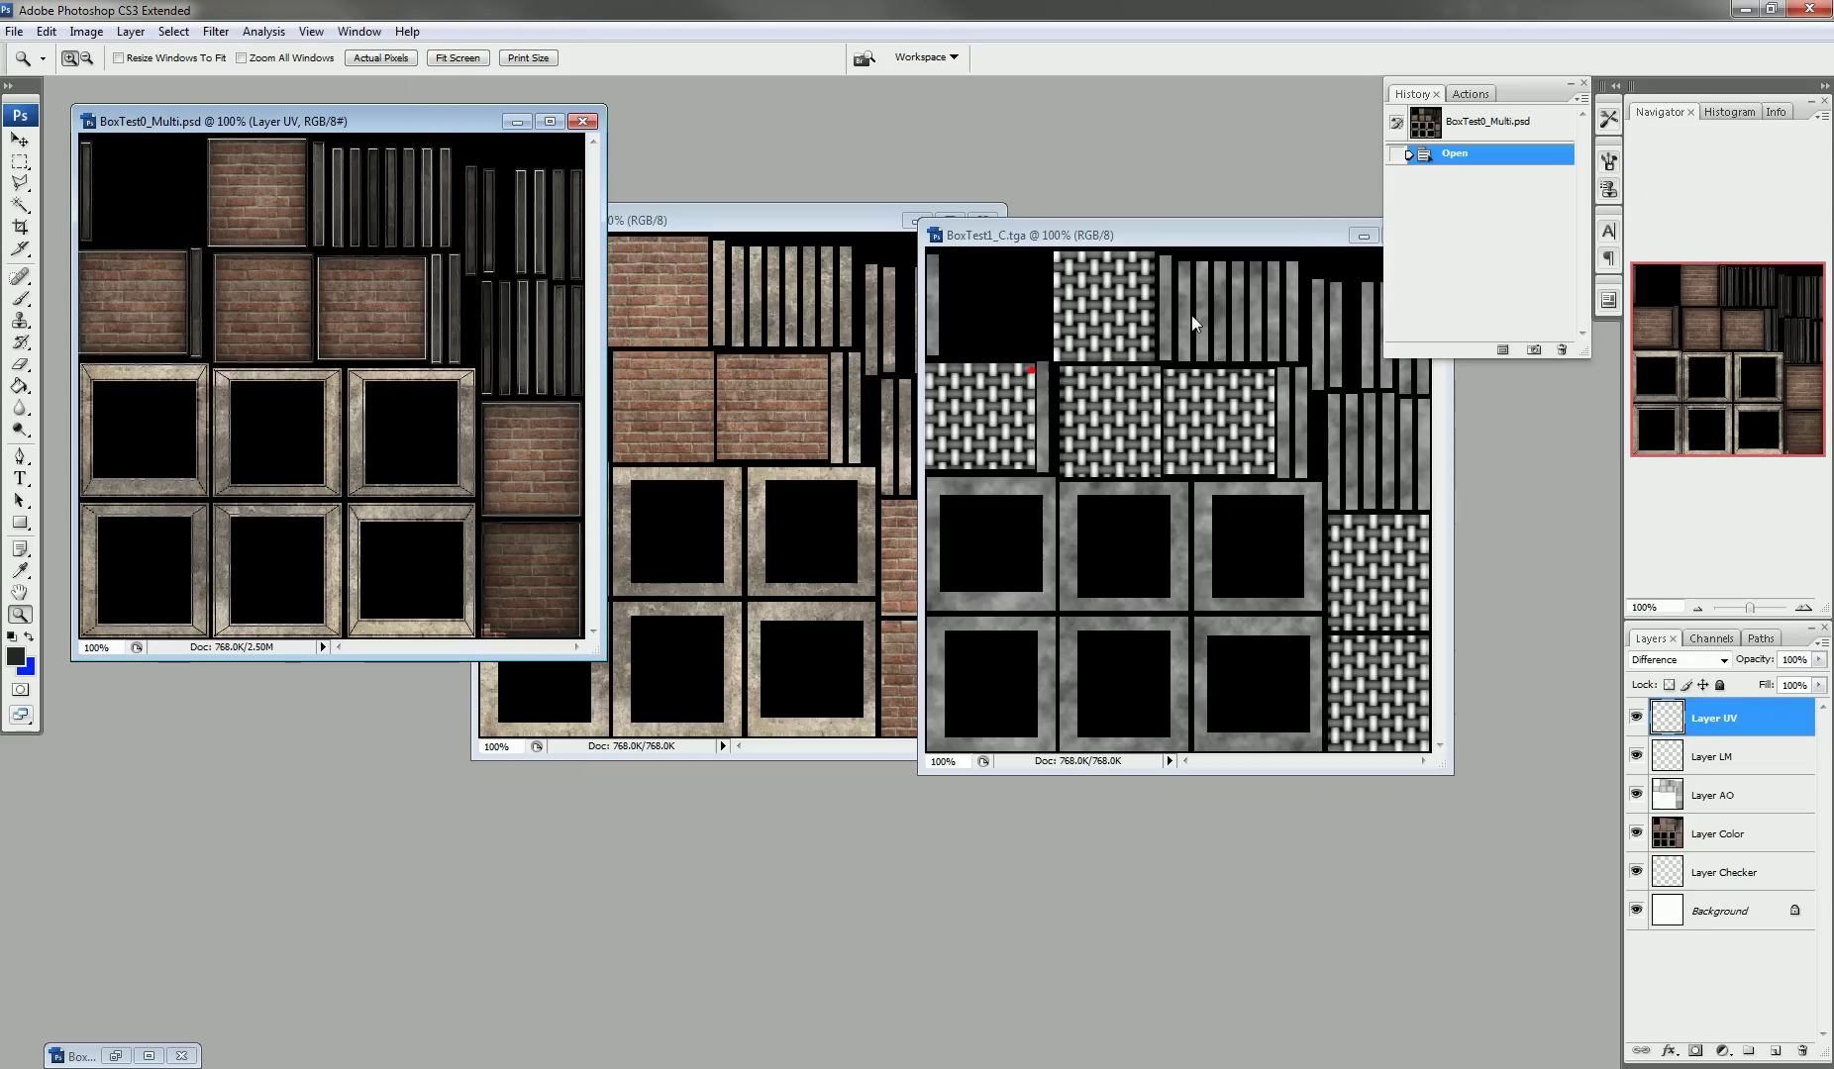
pyautogui.click(1362, 236)
pyautogui.click(917, 219)
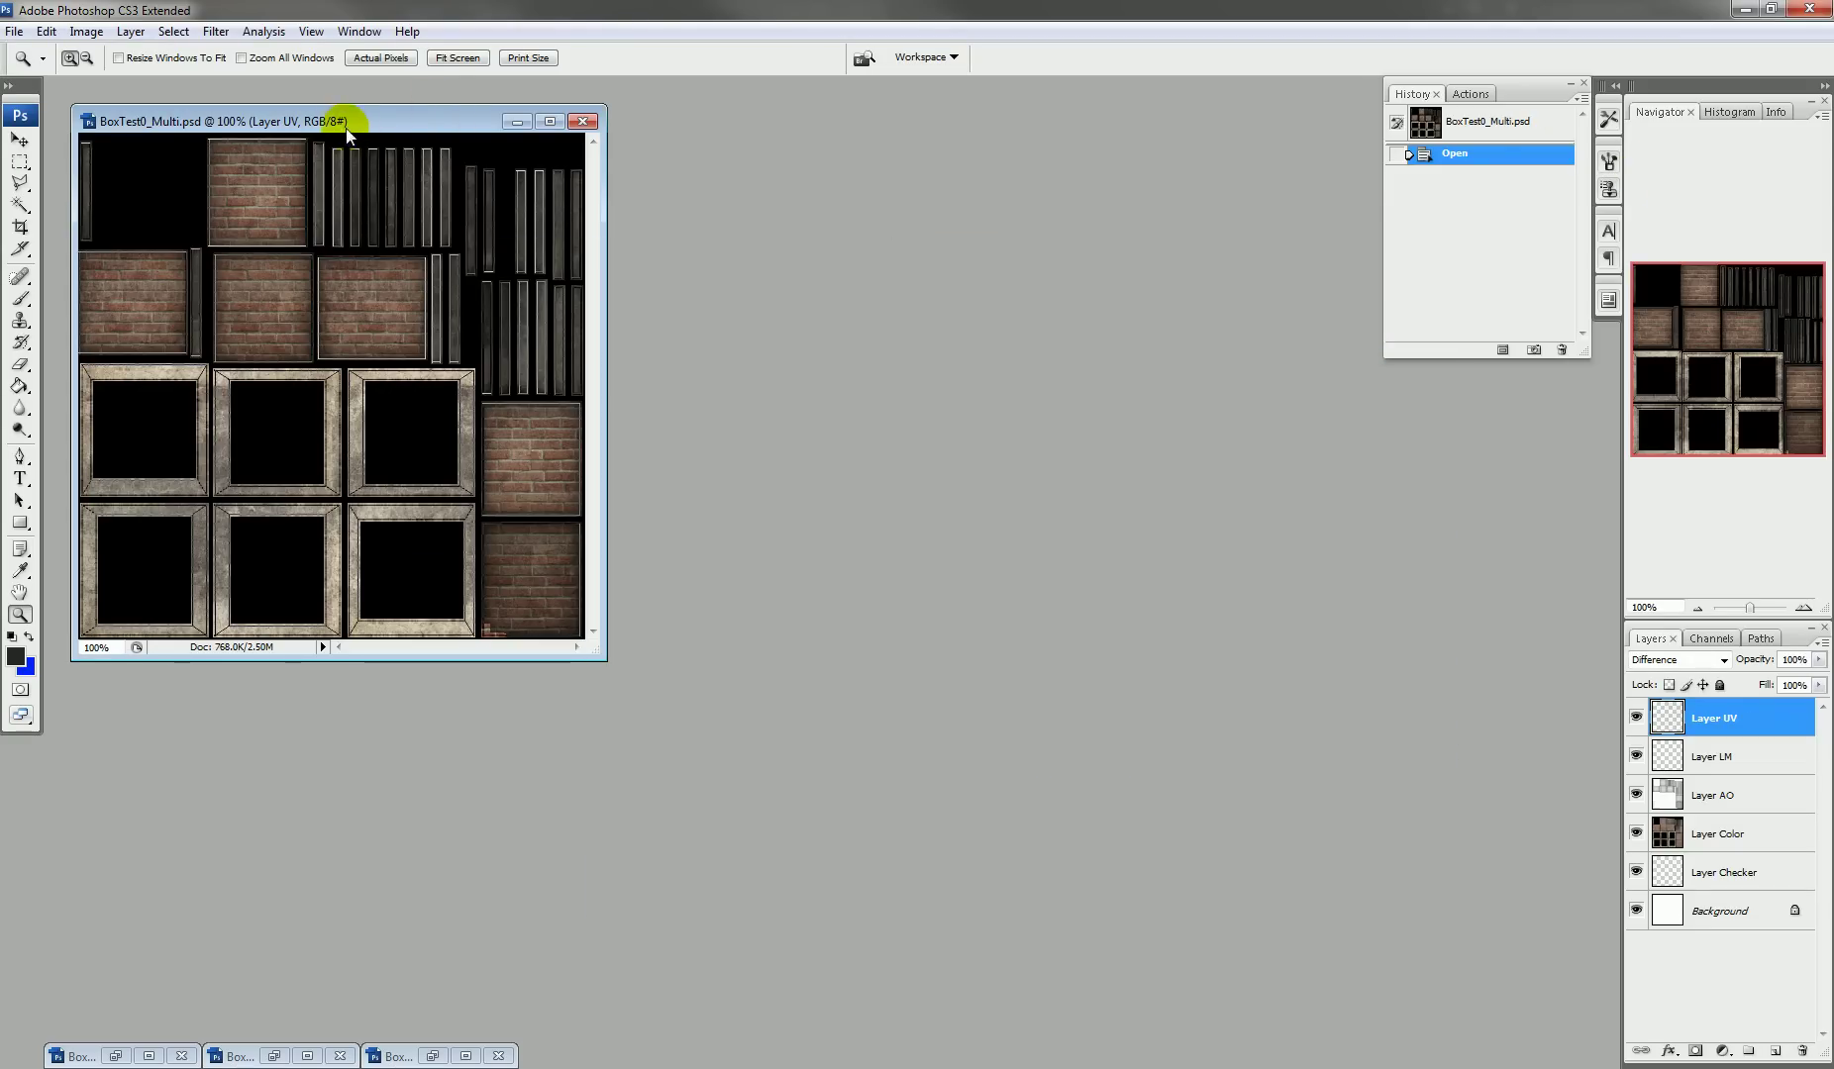
pyautogui.moveTo(333, 119); pyautogui.dragTo(910, 307)
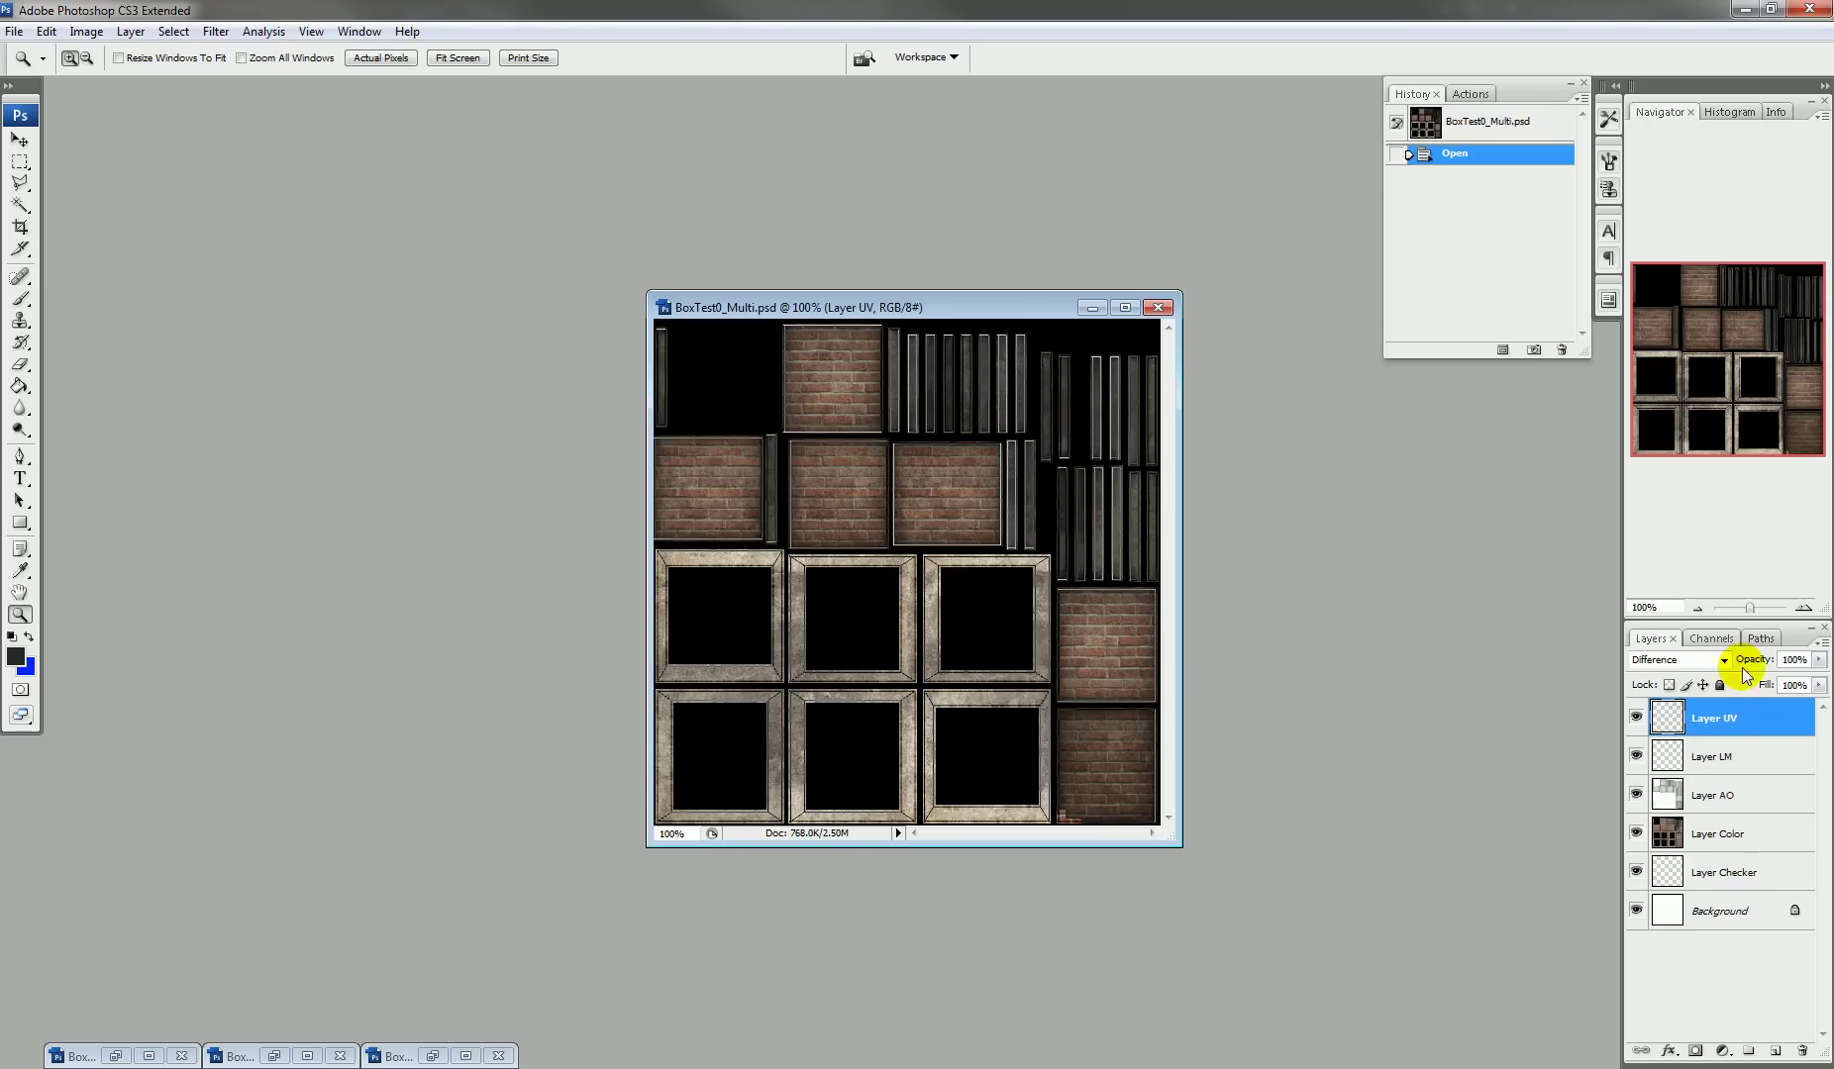
# - Switch the visibility of Layer UV off and on to compare the PSD with and without the UV wireframe
pyautogui.click(1634, 716)
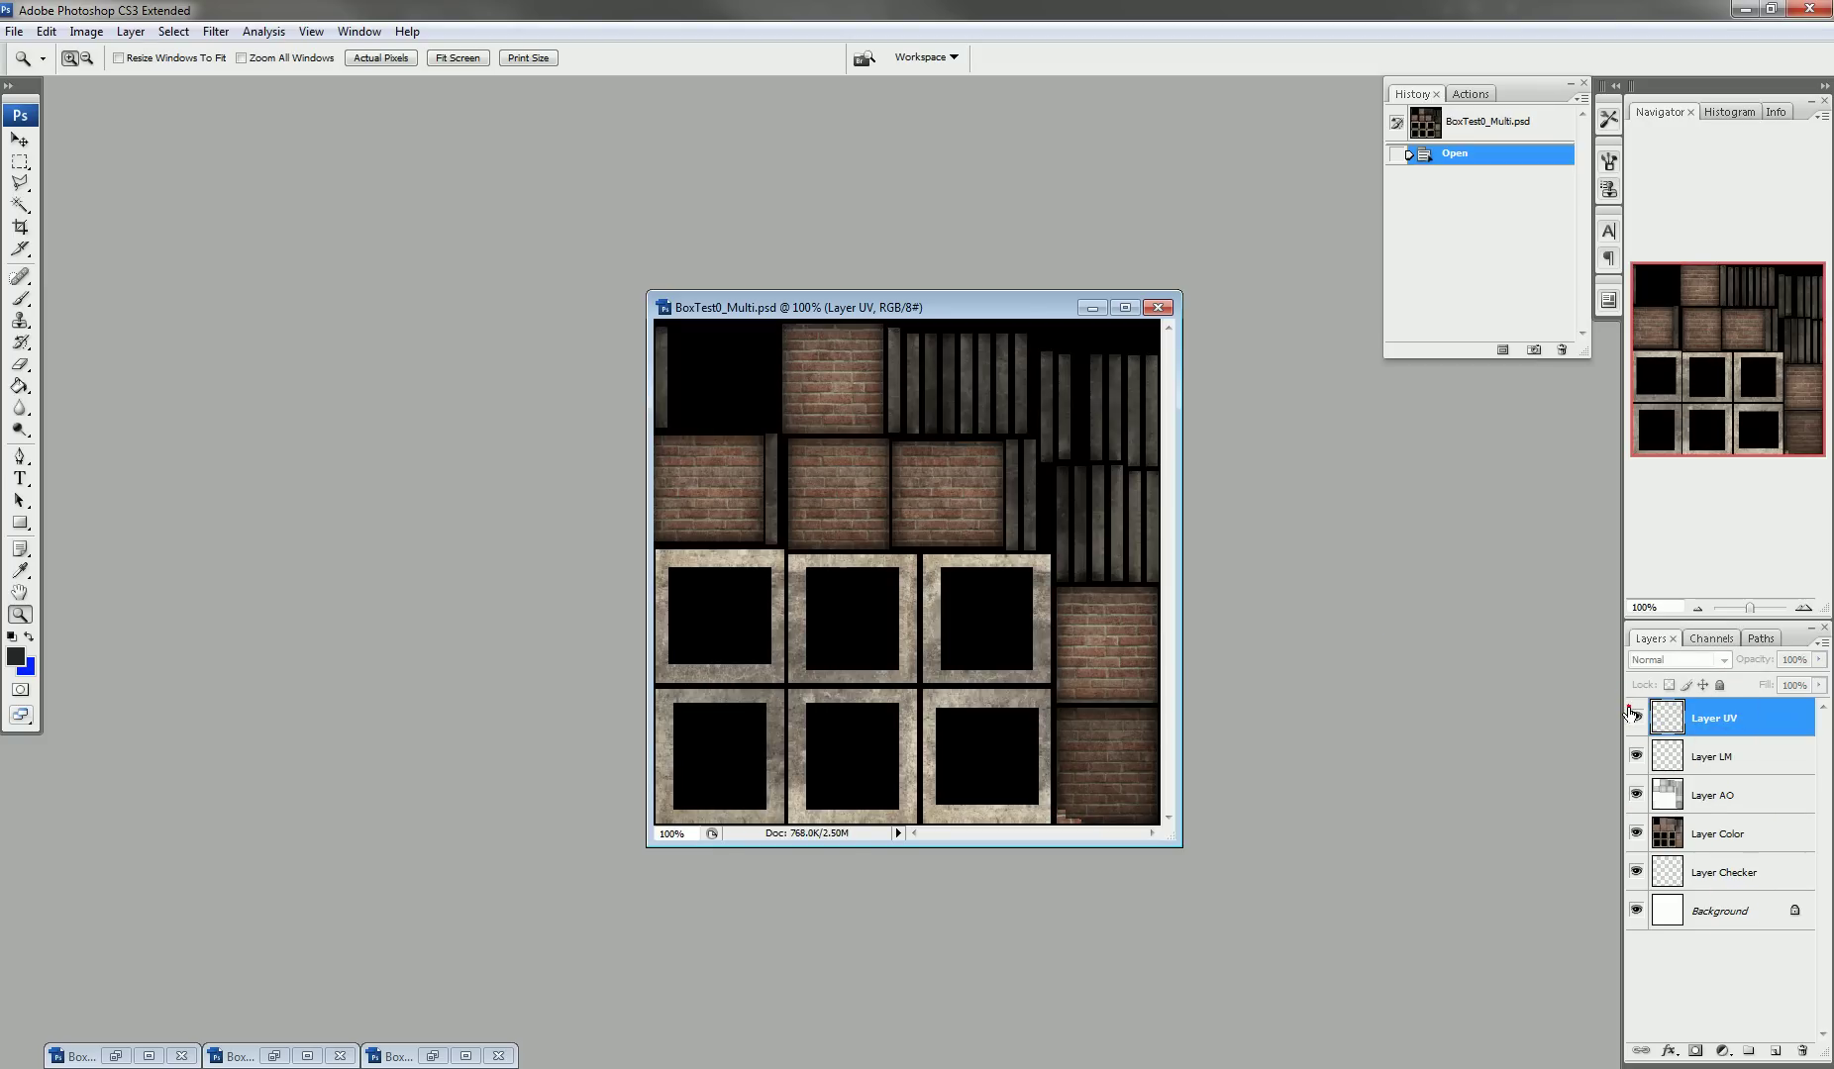
pyautogui.click(1632, 713)
pyautogui.click(1631, 713)
pyautogui.click(1631, 713)
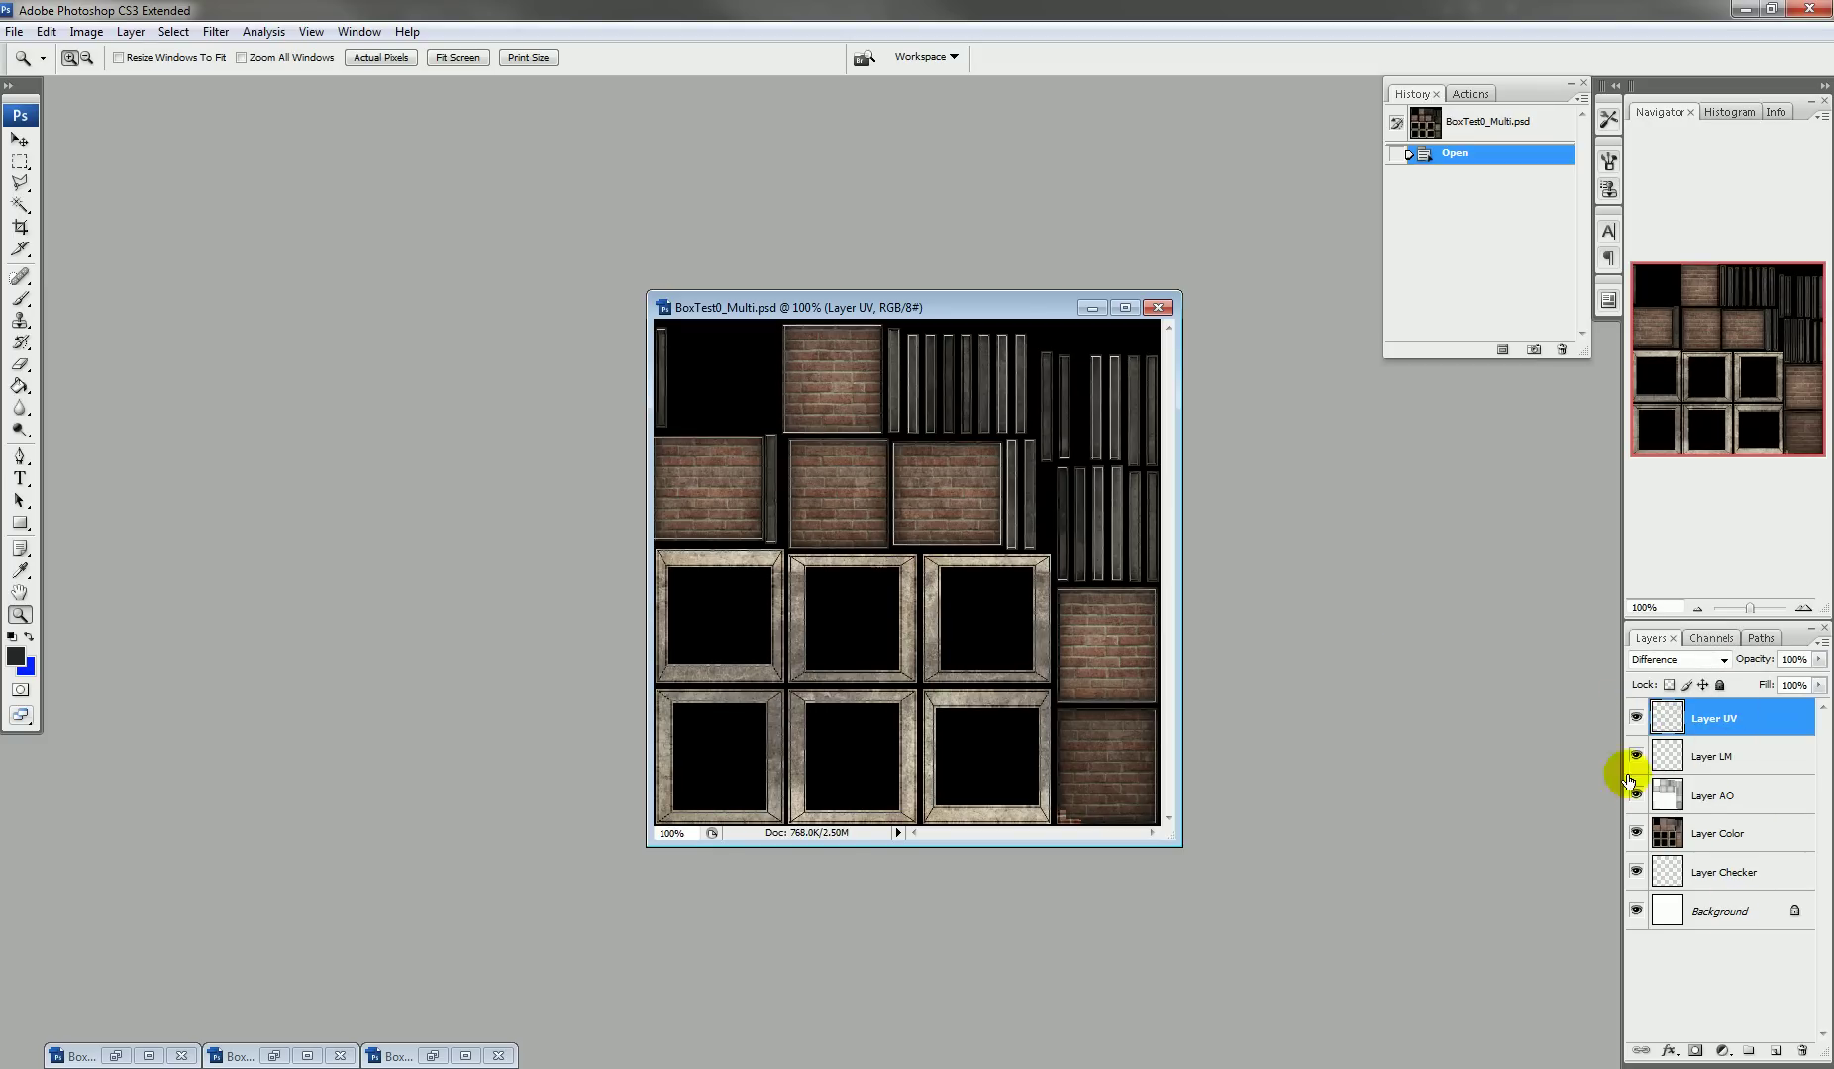
# - Hide Layer UV and Layer LM, and check the contributions of Layer AO and Layer Color by switching each off and on
pyautogui.click(1636, 716)
pyautogui.click(1636, 754)
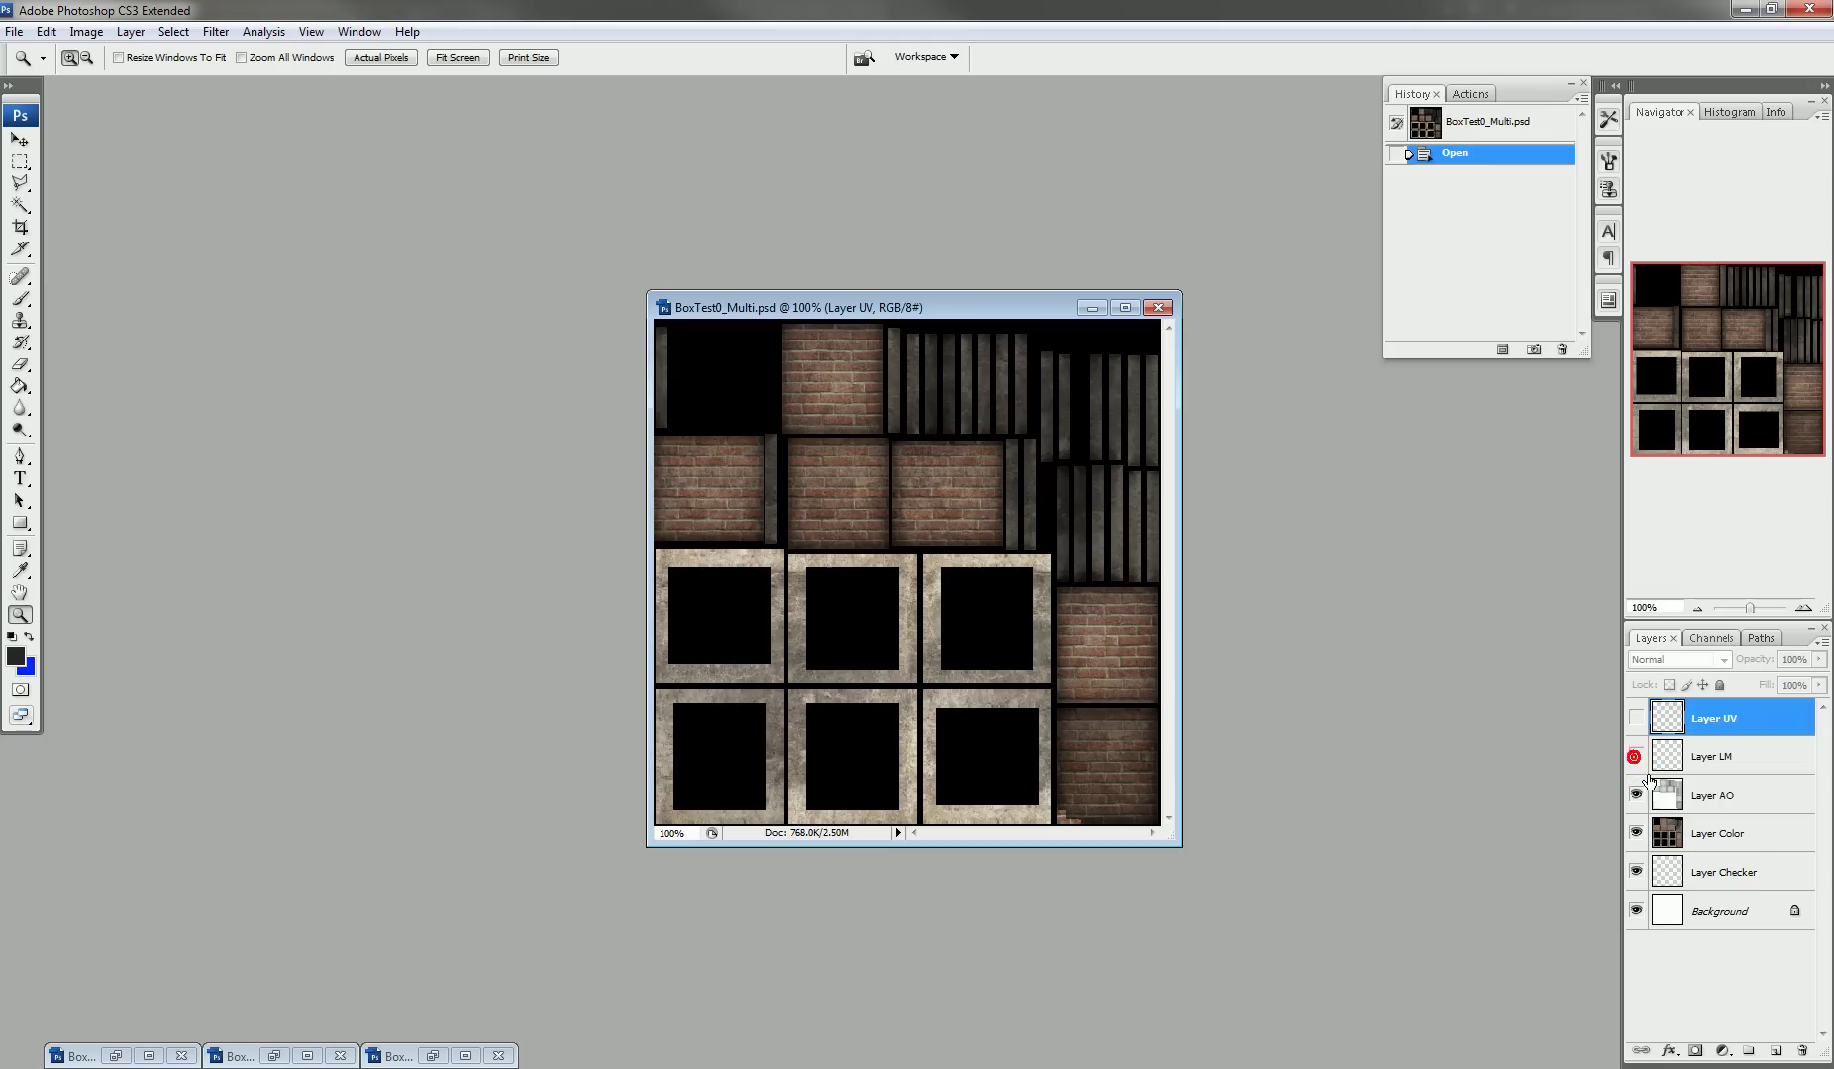
pyautogui.click(1634, 795)
pyautogui.click(1634, 795)
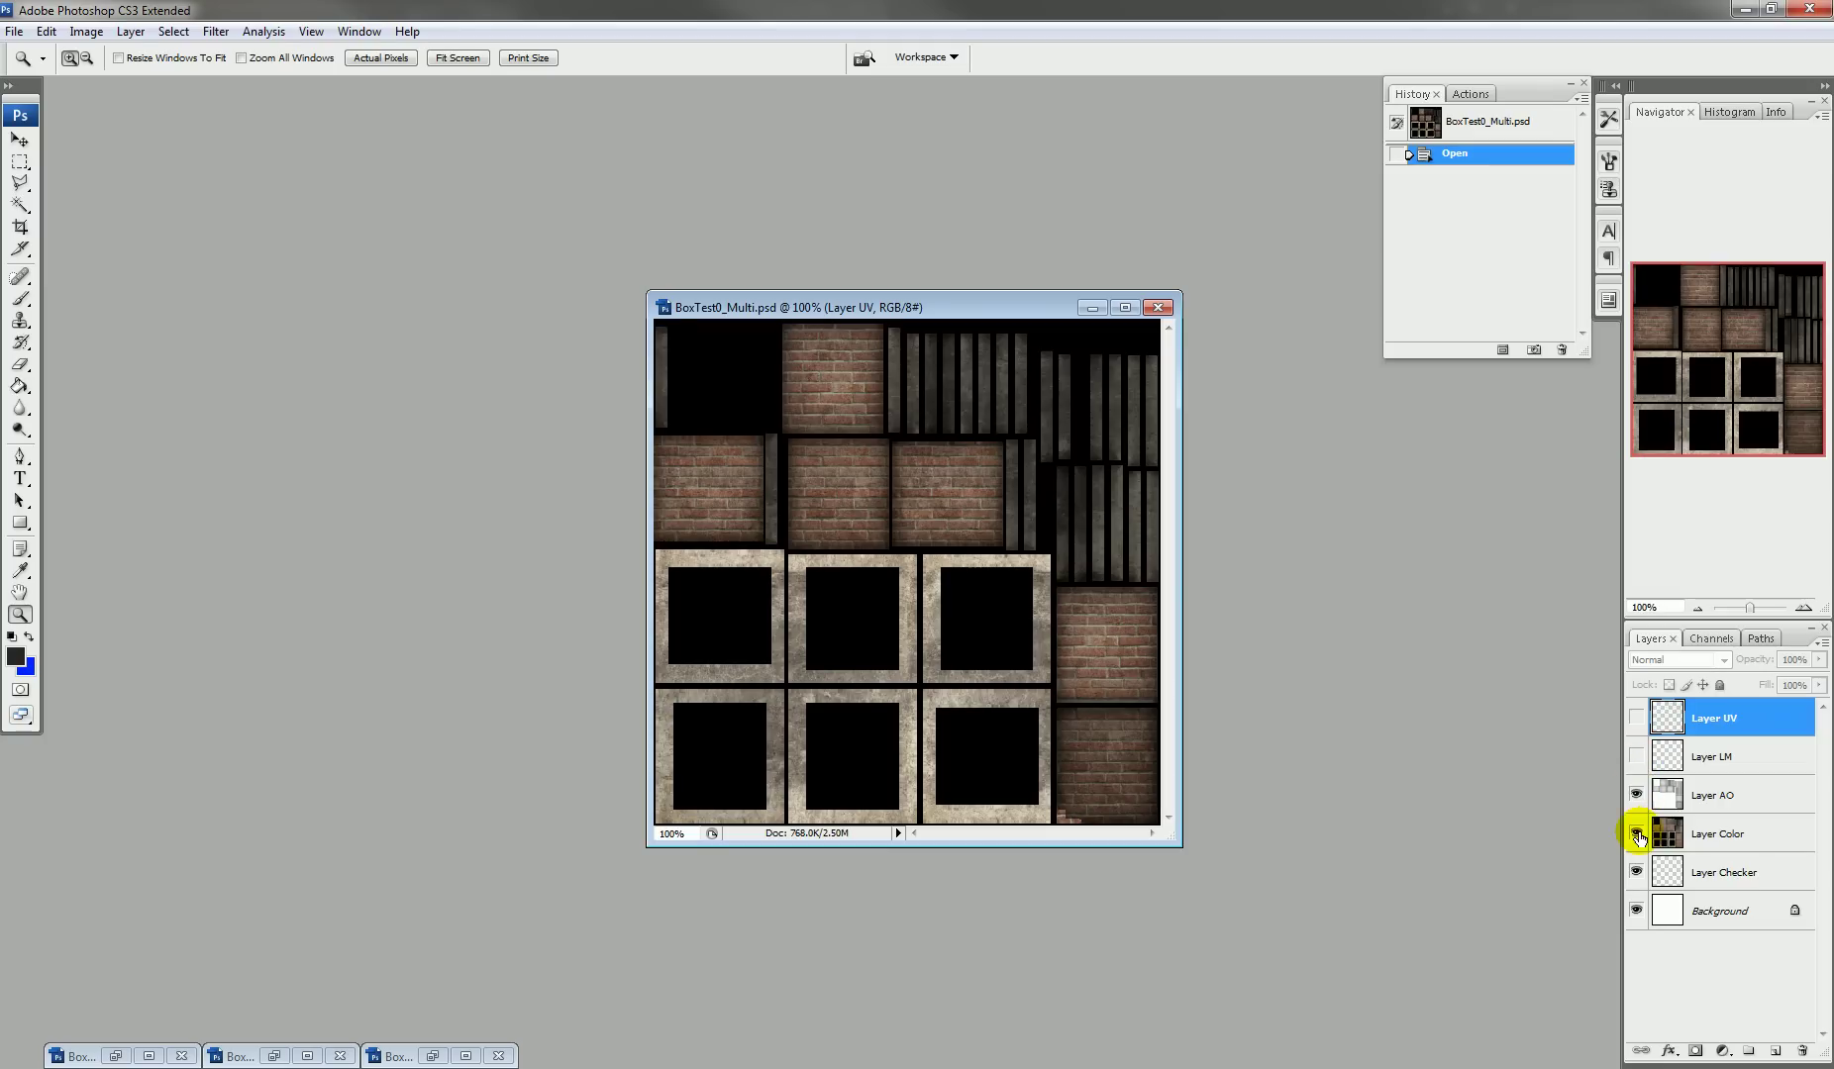
pyautogui.click(1635, 834)
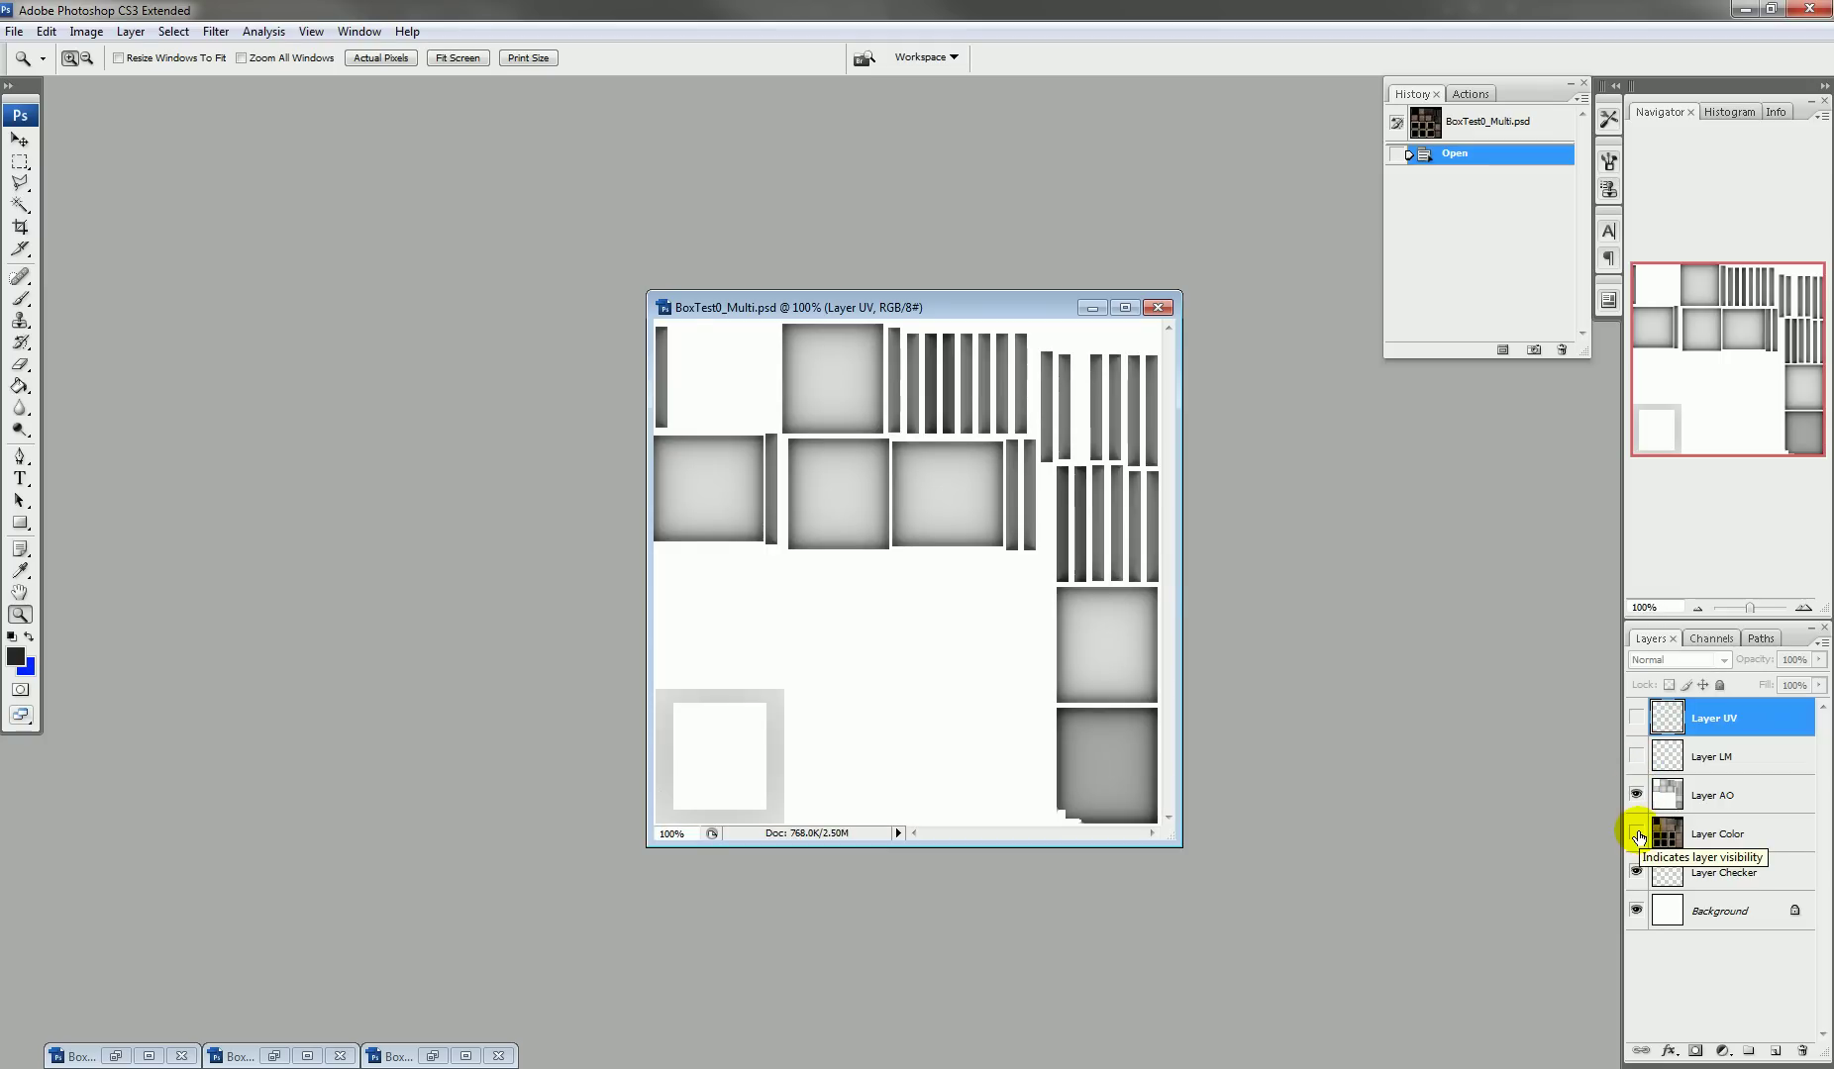
pyautogui.click(1636, 834)
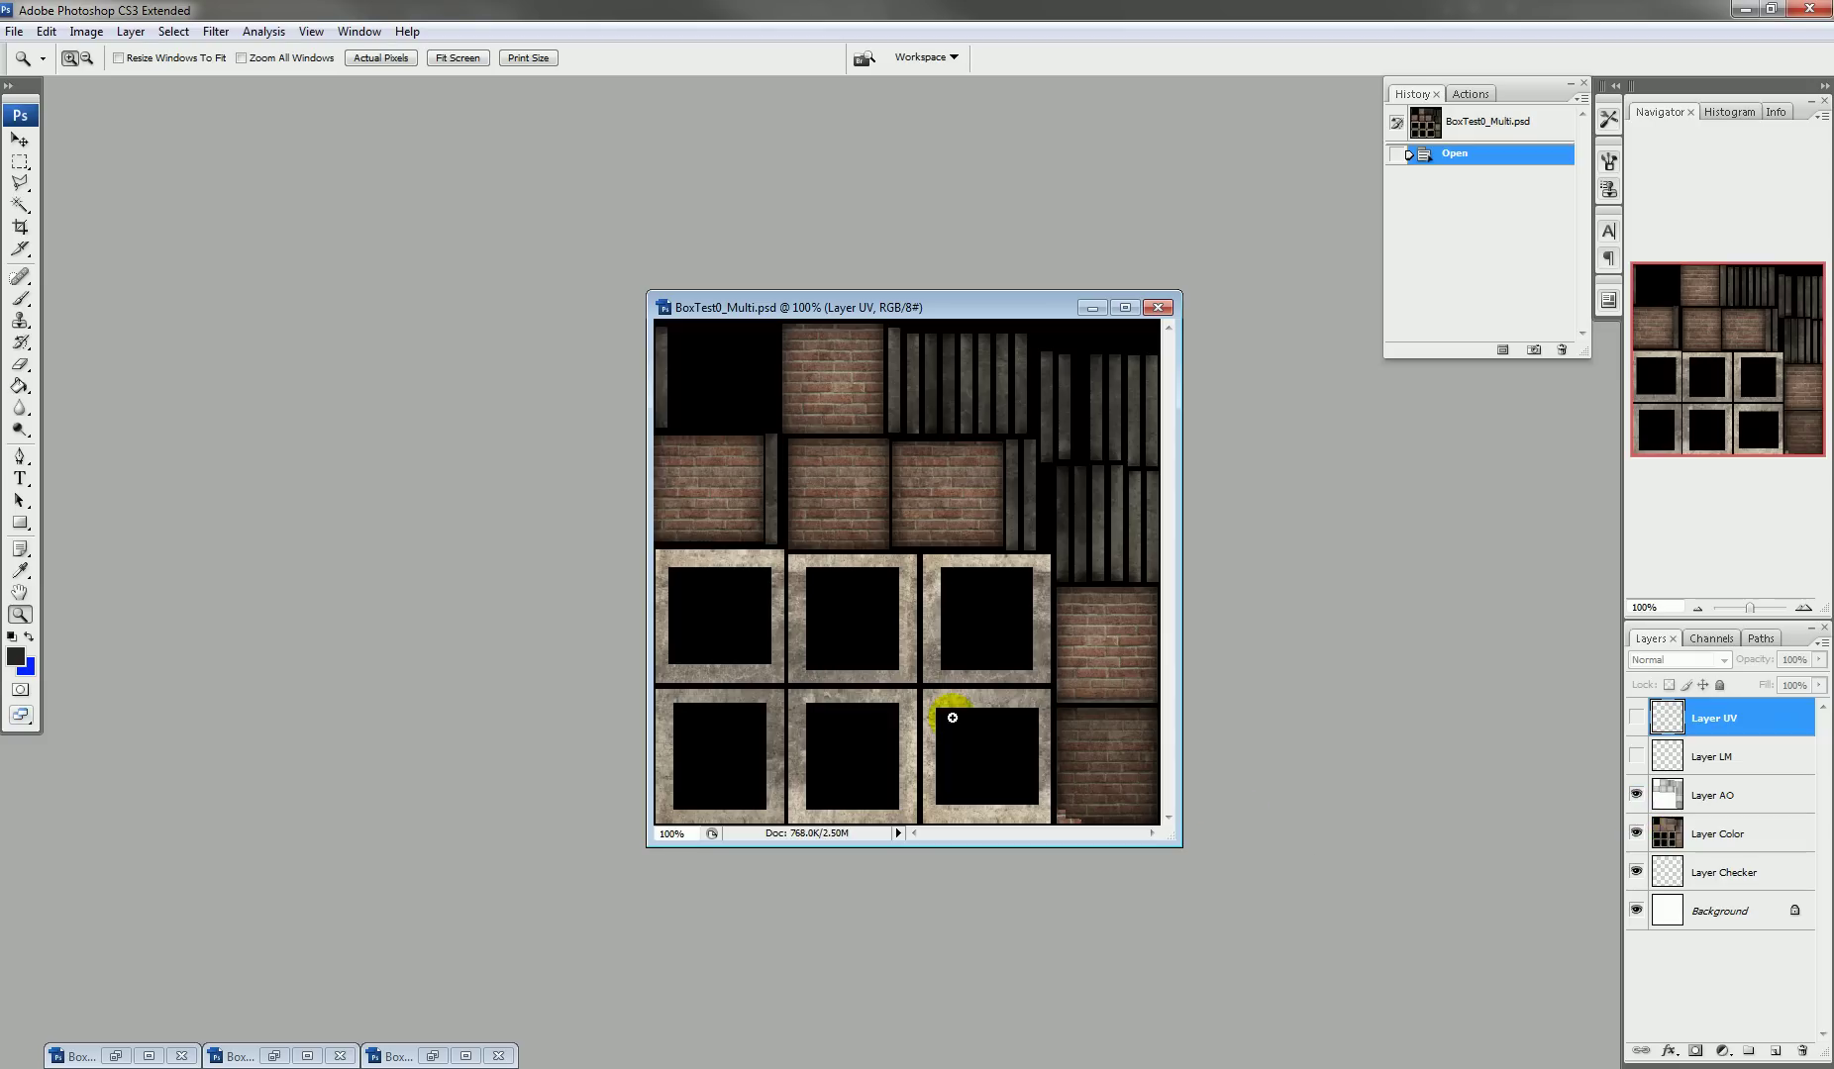
# - Make Layer UV visible again, save BoxTest0_Multi.psd and return to Maya
pyautogui.click(1635, 716)
pyautogui.click(14, 31)
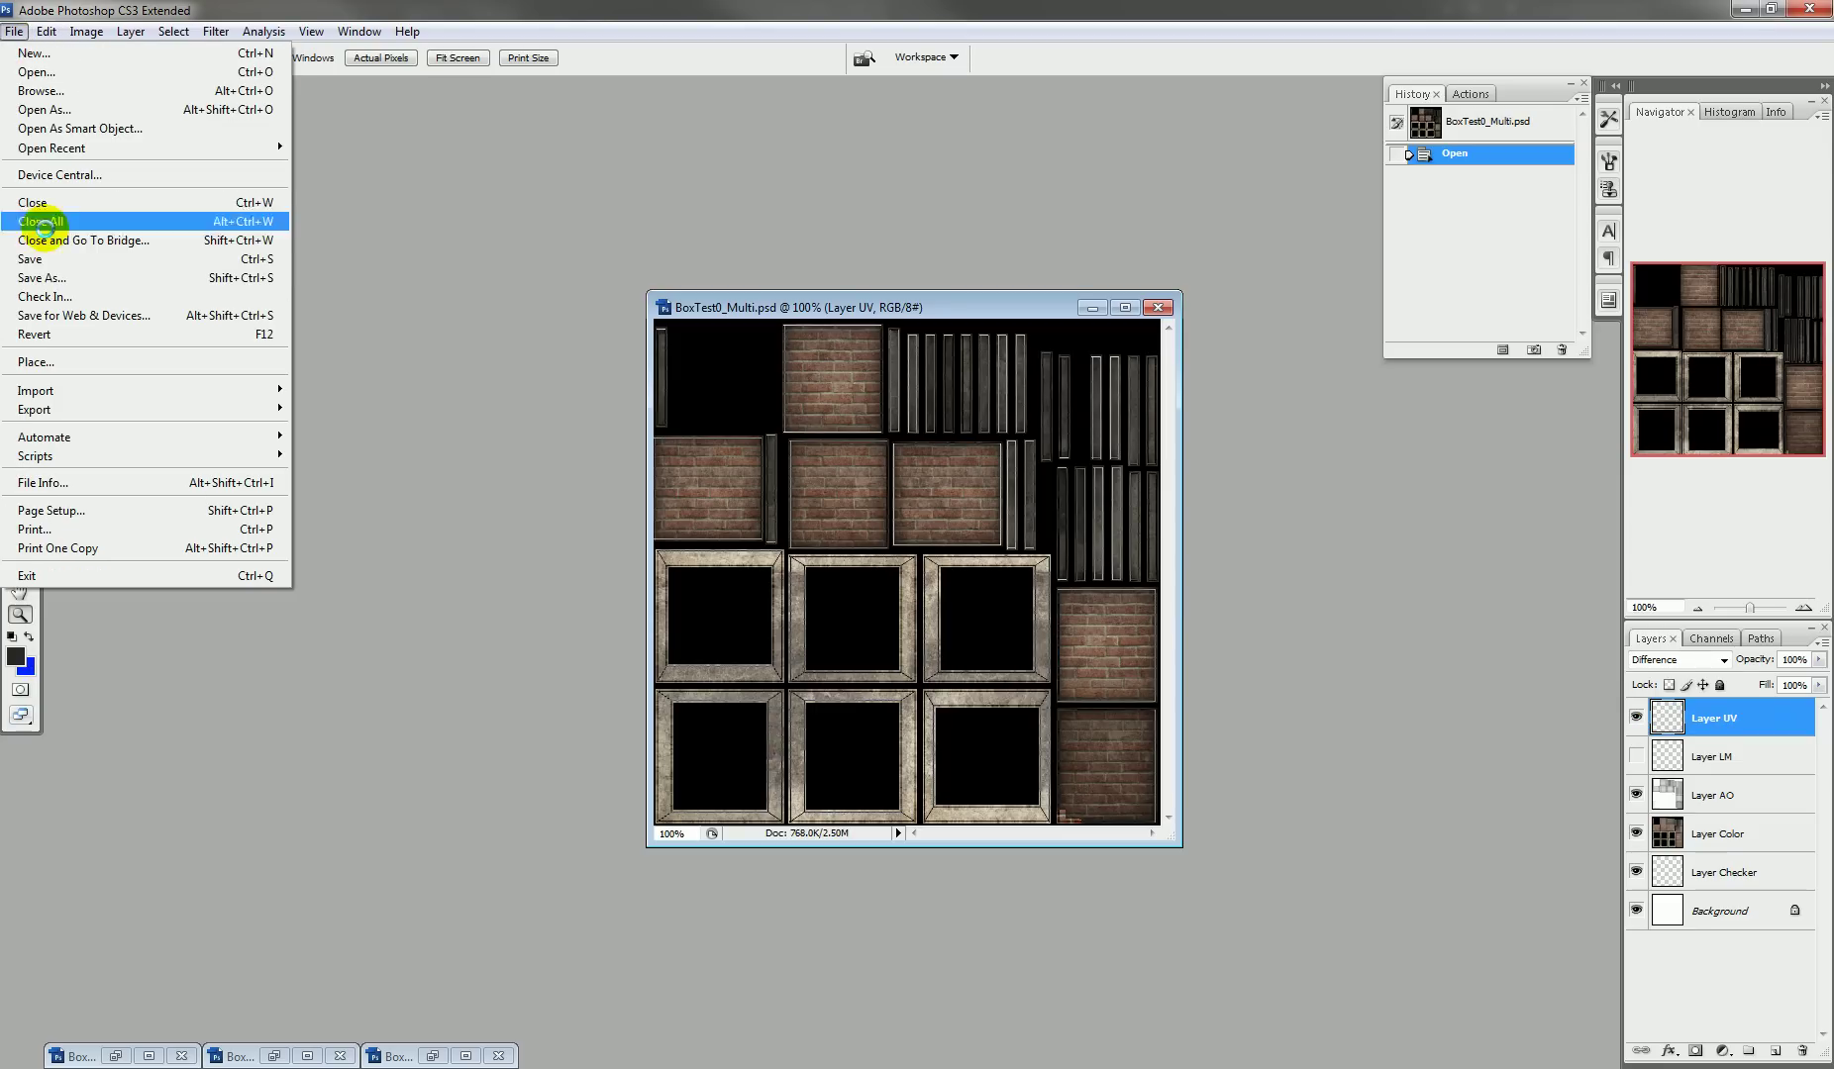
pyautogui.click(59, 262)
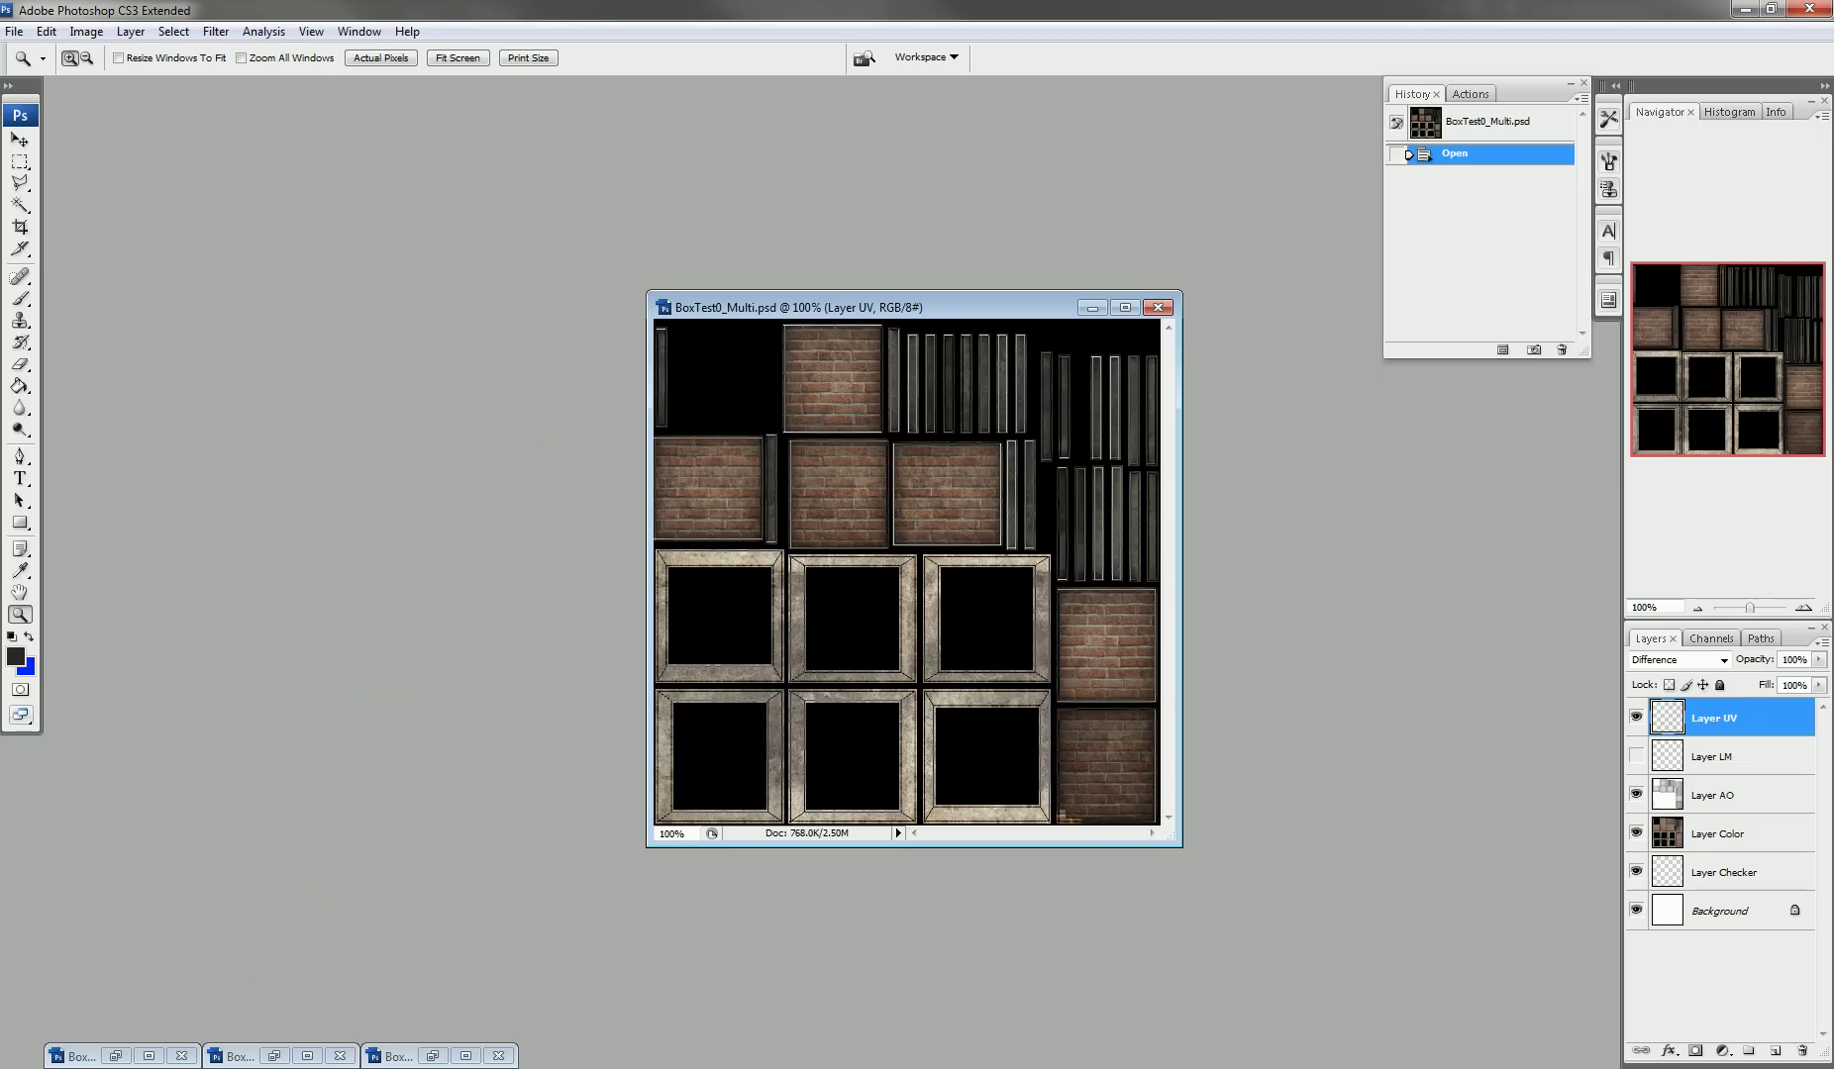
pyautogui.click(94, 287)
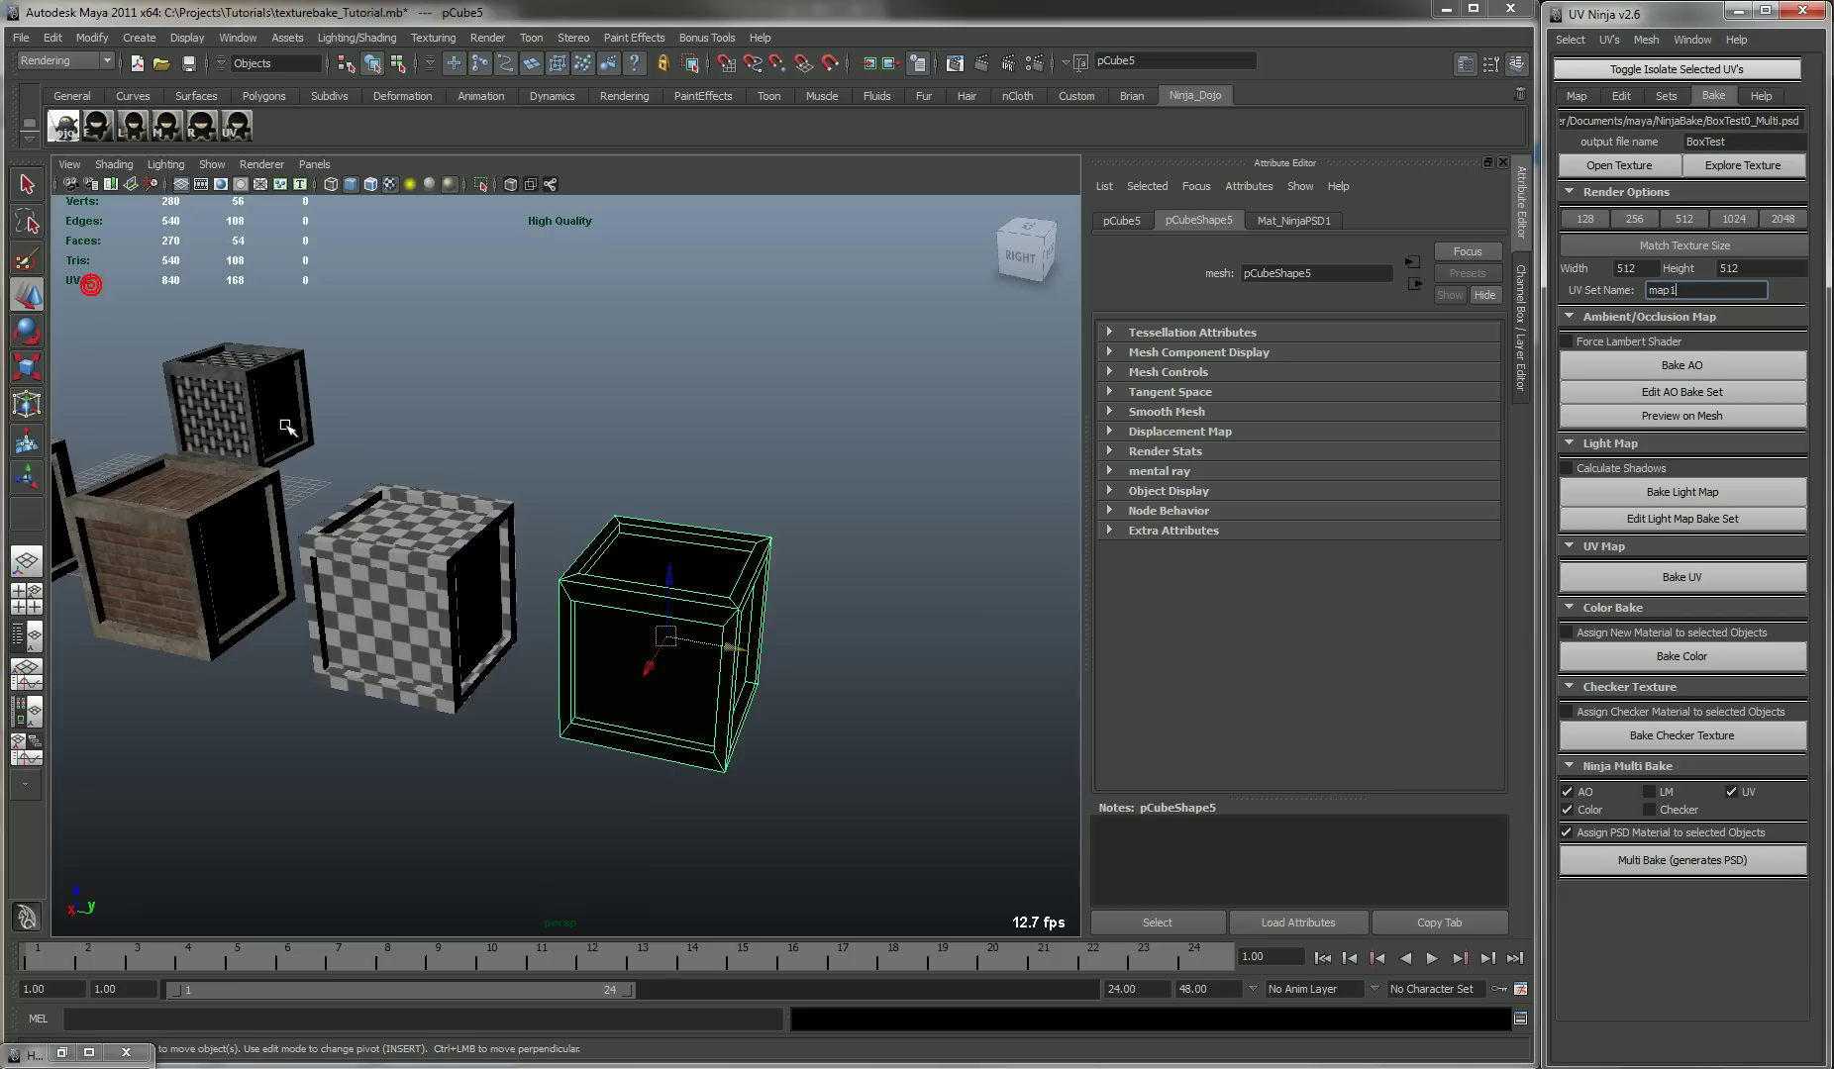
# - Refresh the end crate's material by selecting its PSD texture node in Hypershade, and reselect the crate
pyautogui.doubleClick(39, 1055)
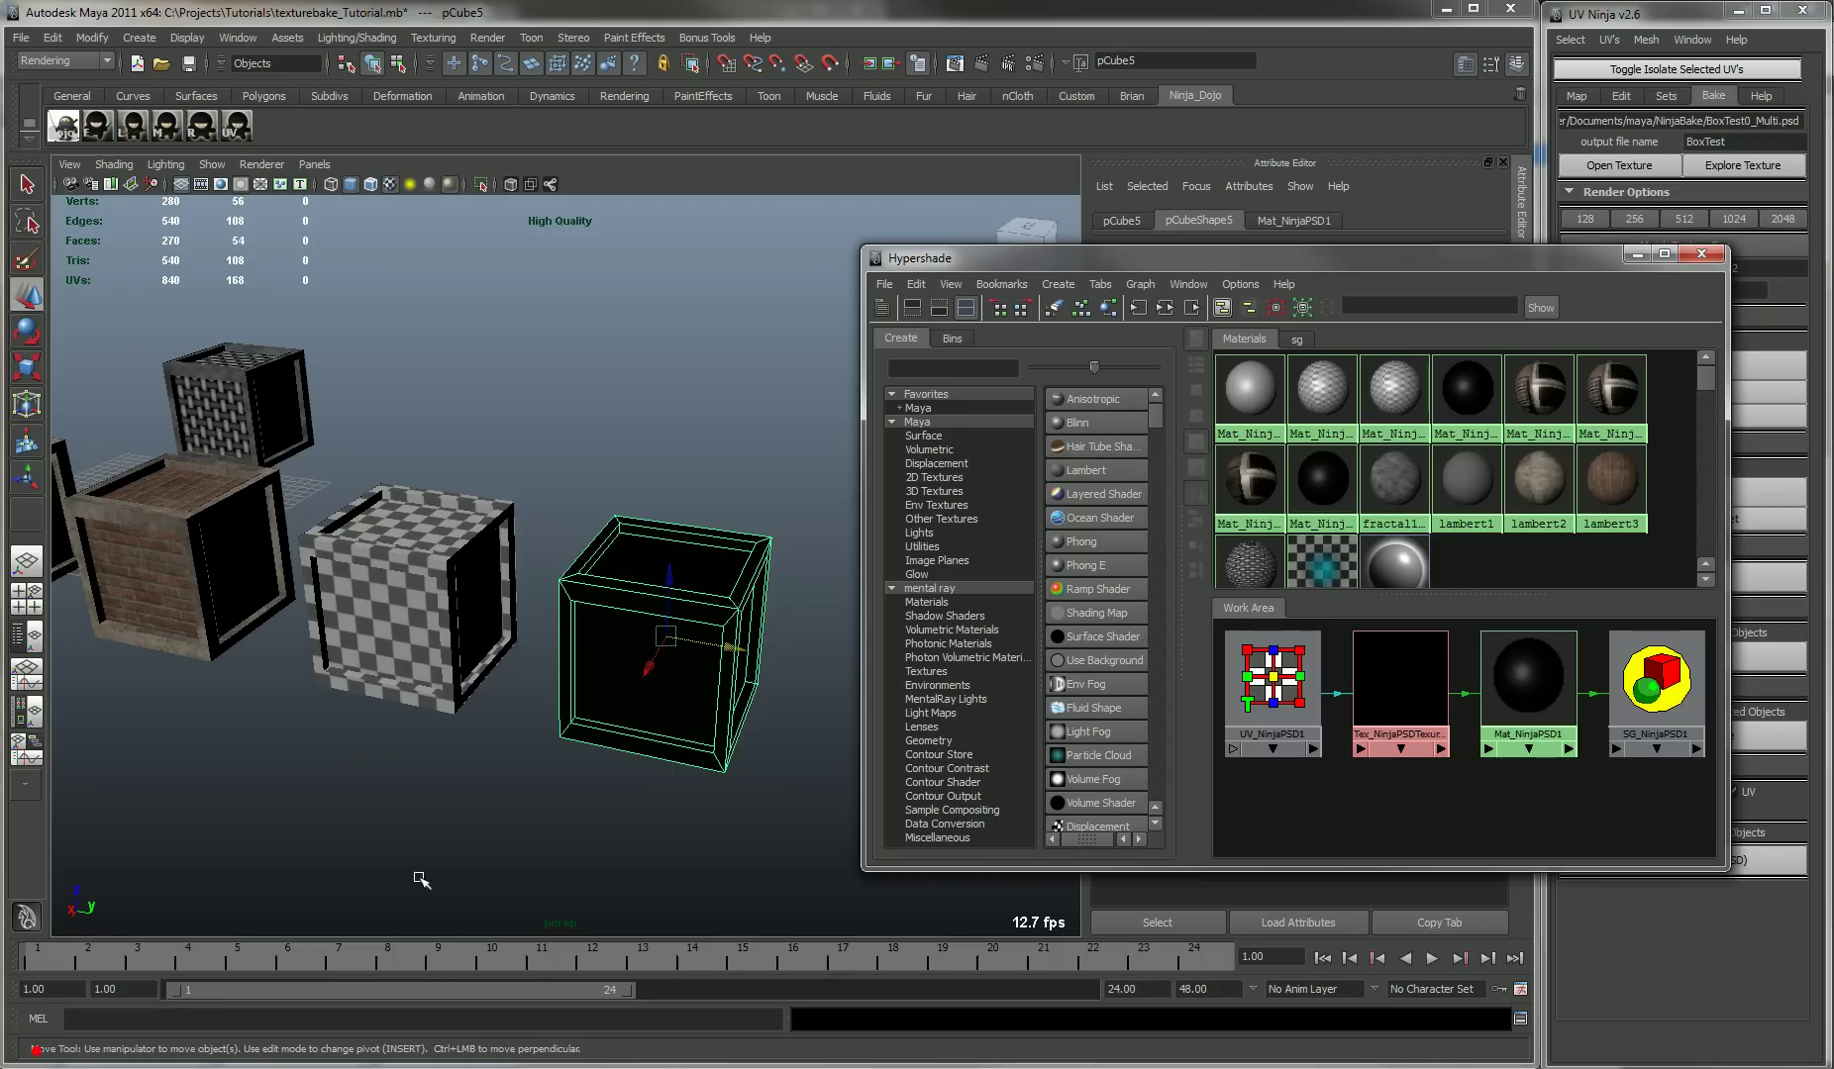
pyautogui.click(1399, 693)
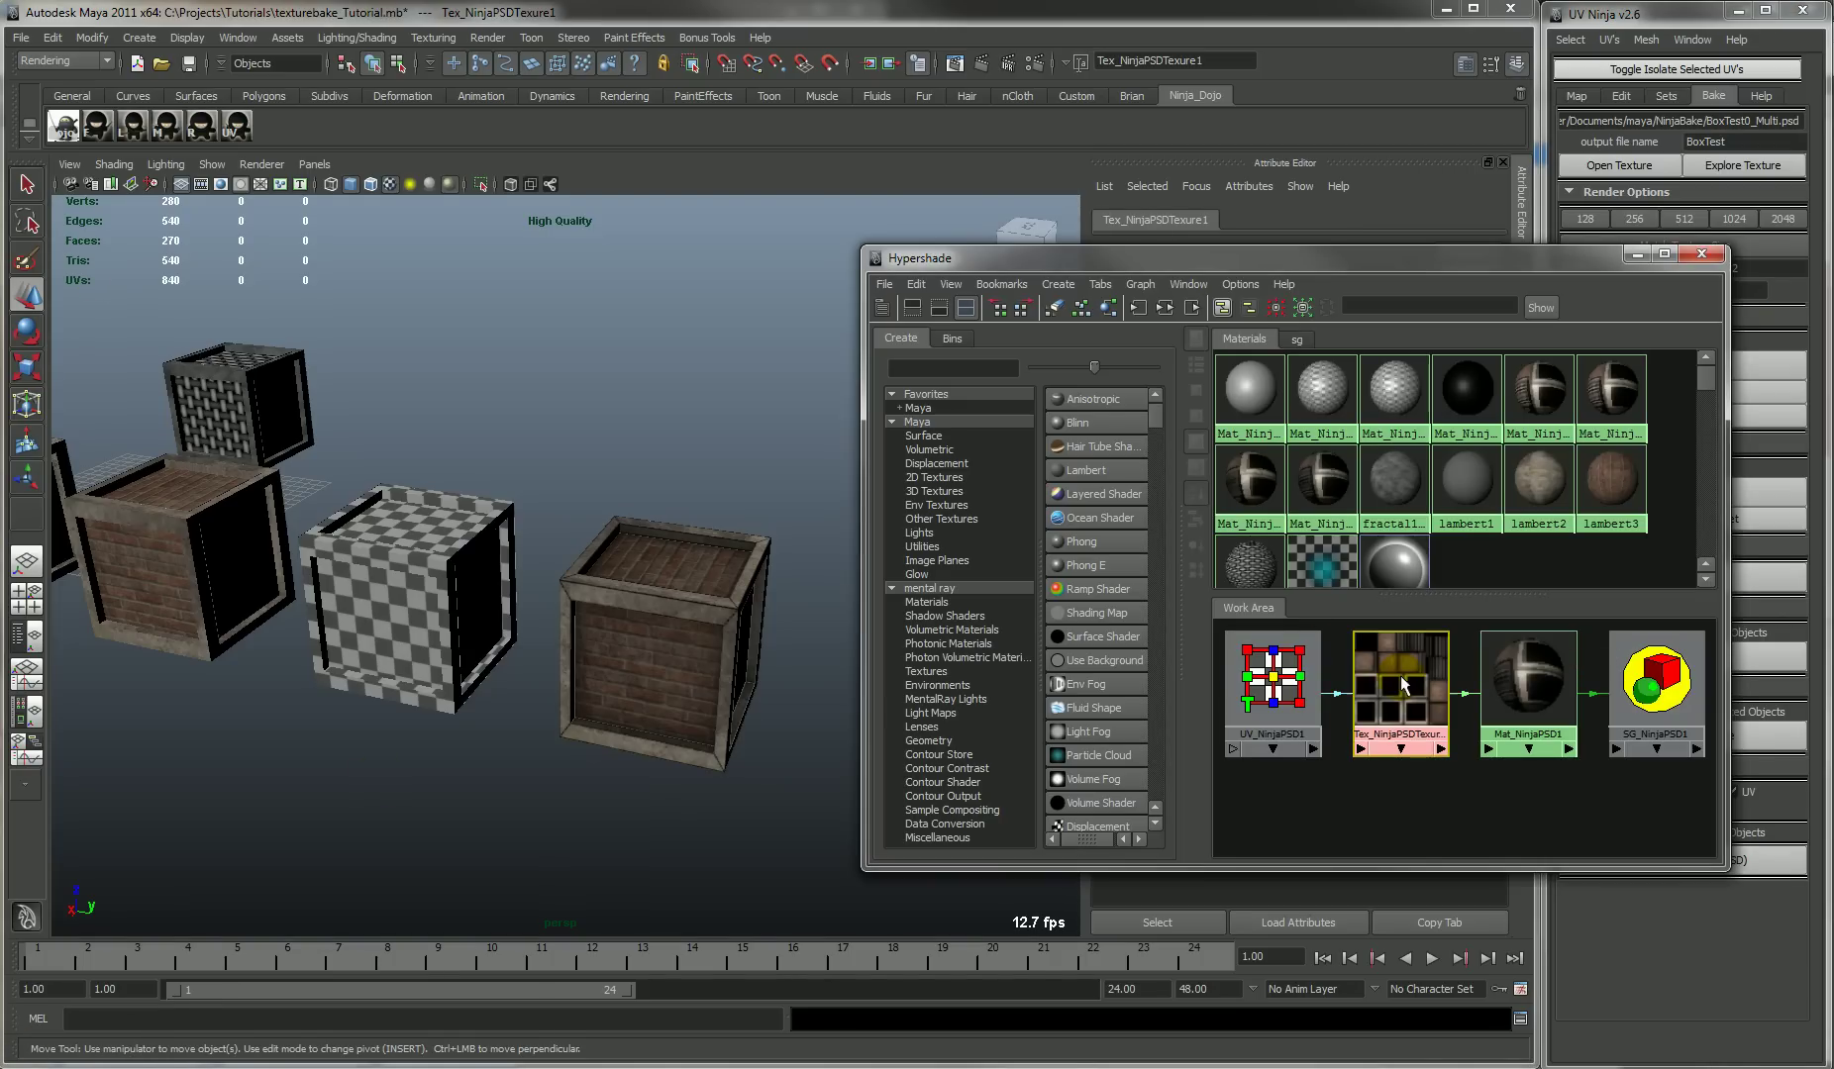
pyautogui.click(668, 757)
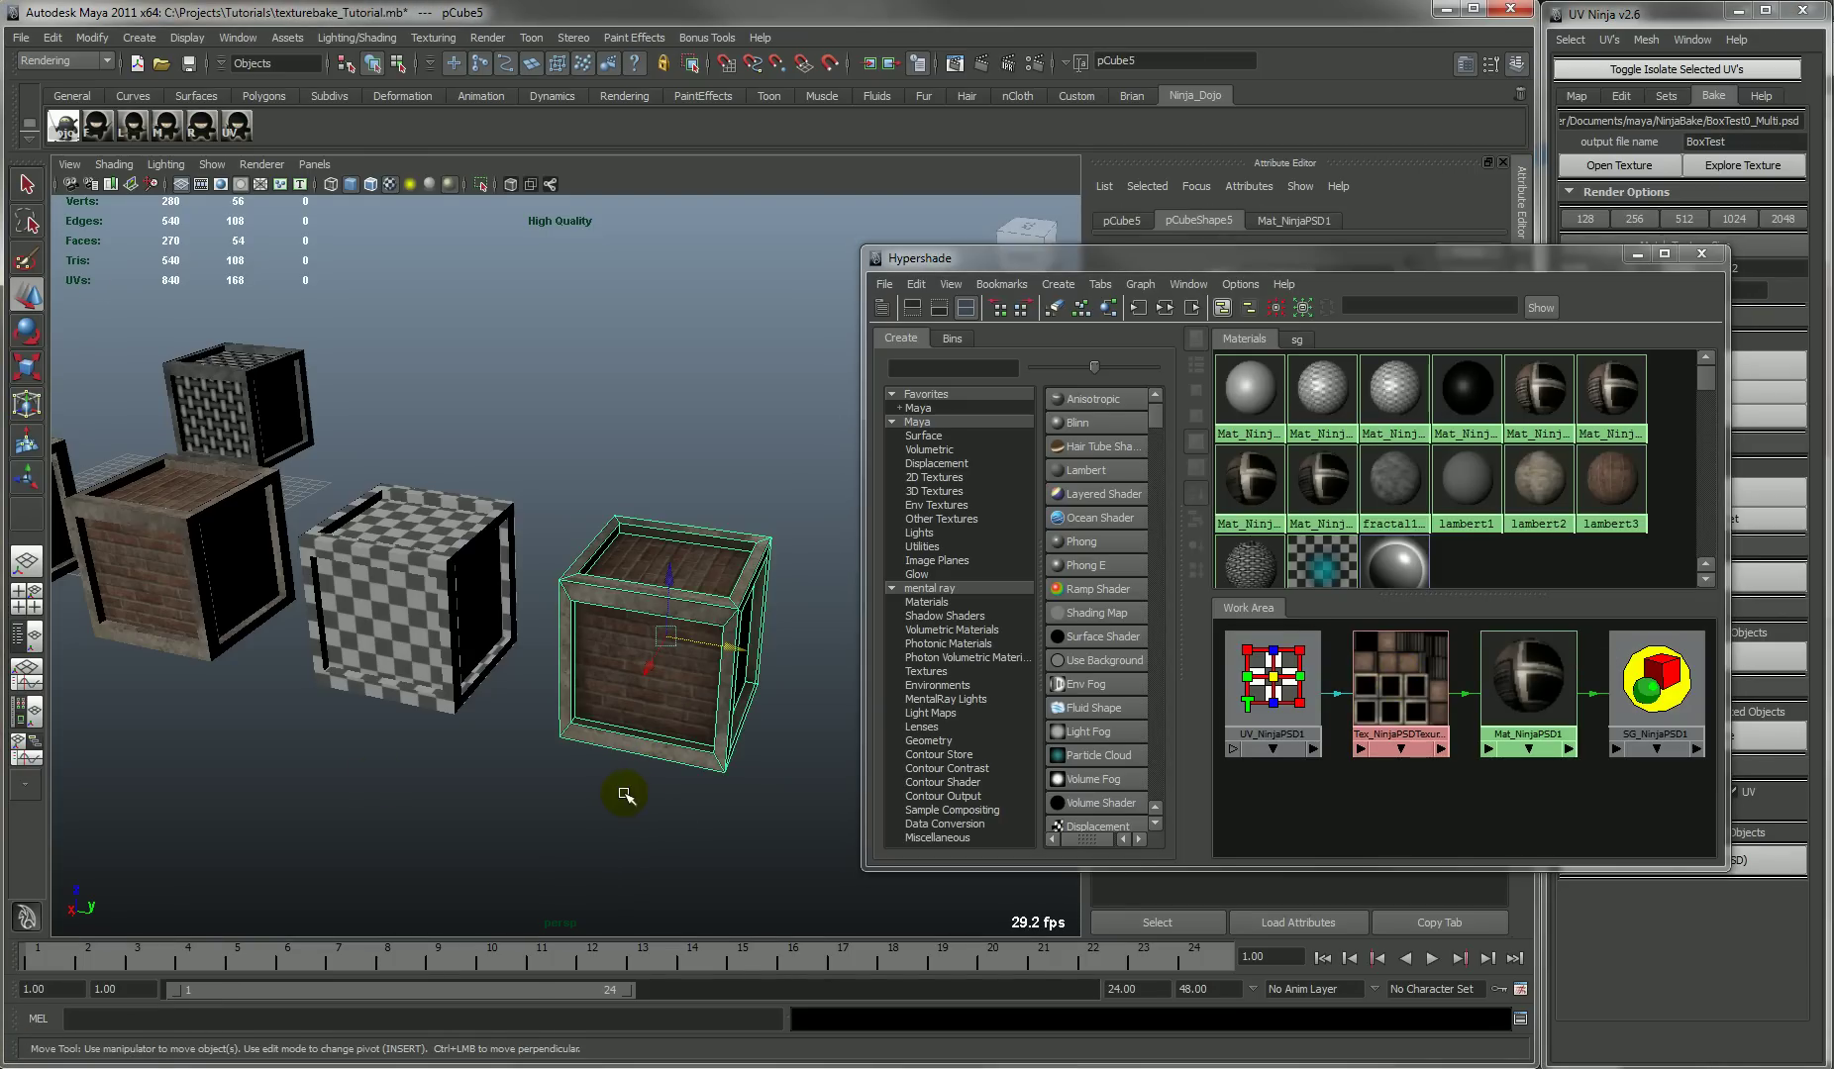
# - Examine the PSD texture on the end crate up close from different angles and minimize Hypershade
pyautogui.moveTo(622, 790)
pyautogui.keyDown('alt'); pyautogui.mouseDown()
pyautogui.moveTo(646, 765)
pyautogui.moveTo(598, 802)
pyautogui.moveTo(638, 789)
pyautogui.mouseUp(); pyautogui.keyUp('alt')
pyautogui.click(745, 701)
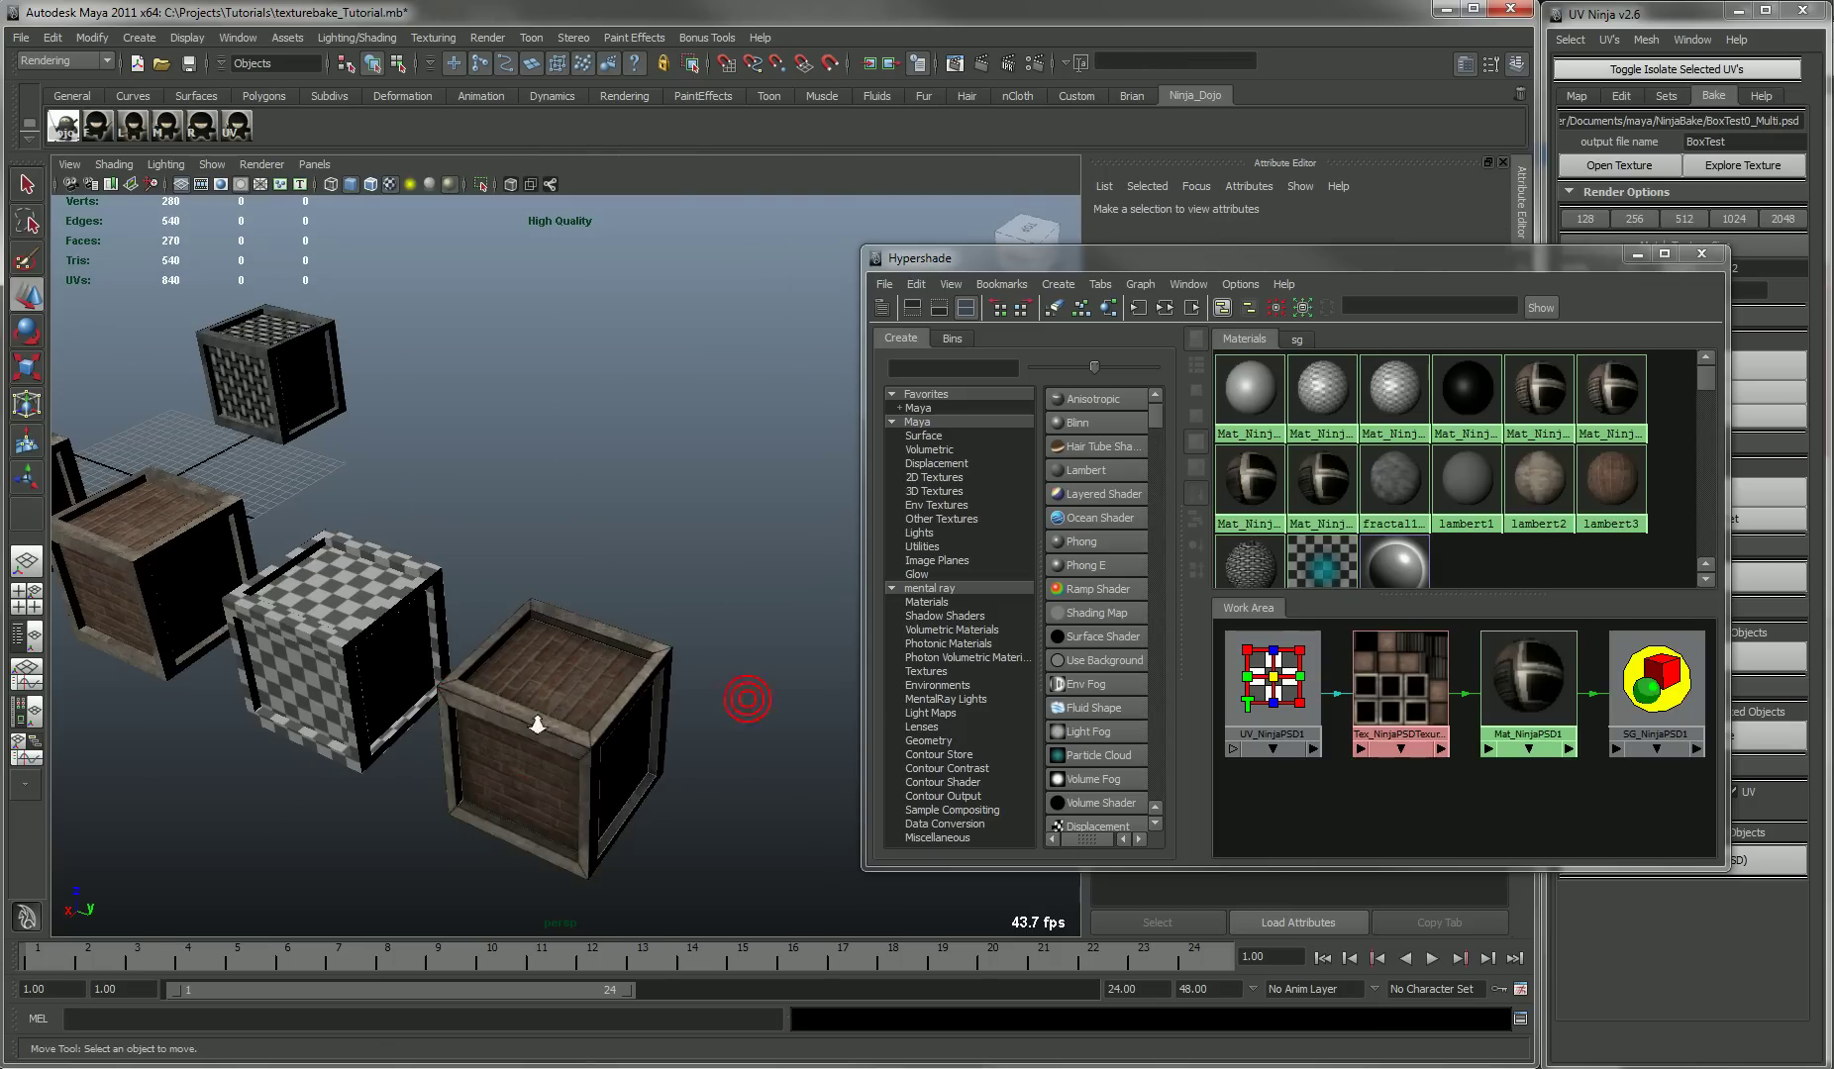
pyautogui.scroll(5, 536, 721)
pyautogui.scroll(-7, 541, 711)
pyautogui.keyDown('alt'); pyautogui.moveTo(562, 660); pyautogui.dragTo(561, 634); pyautogui.keyUp('alt')
pyautogui.click(655, 547)
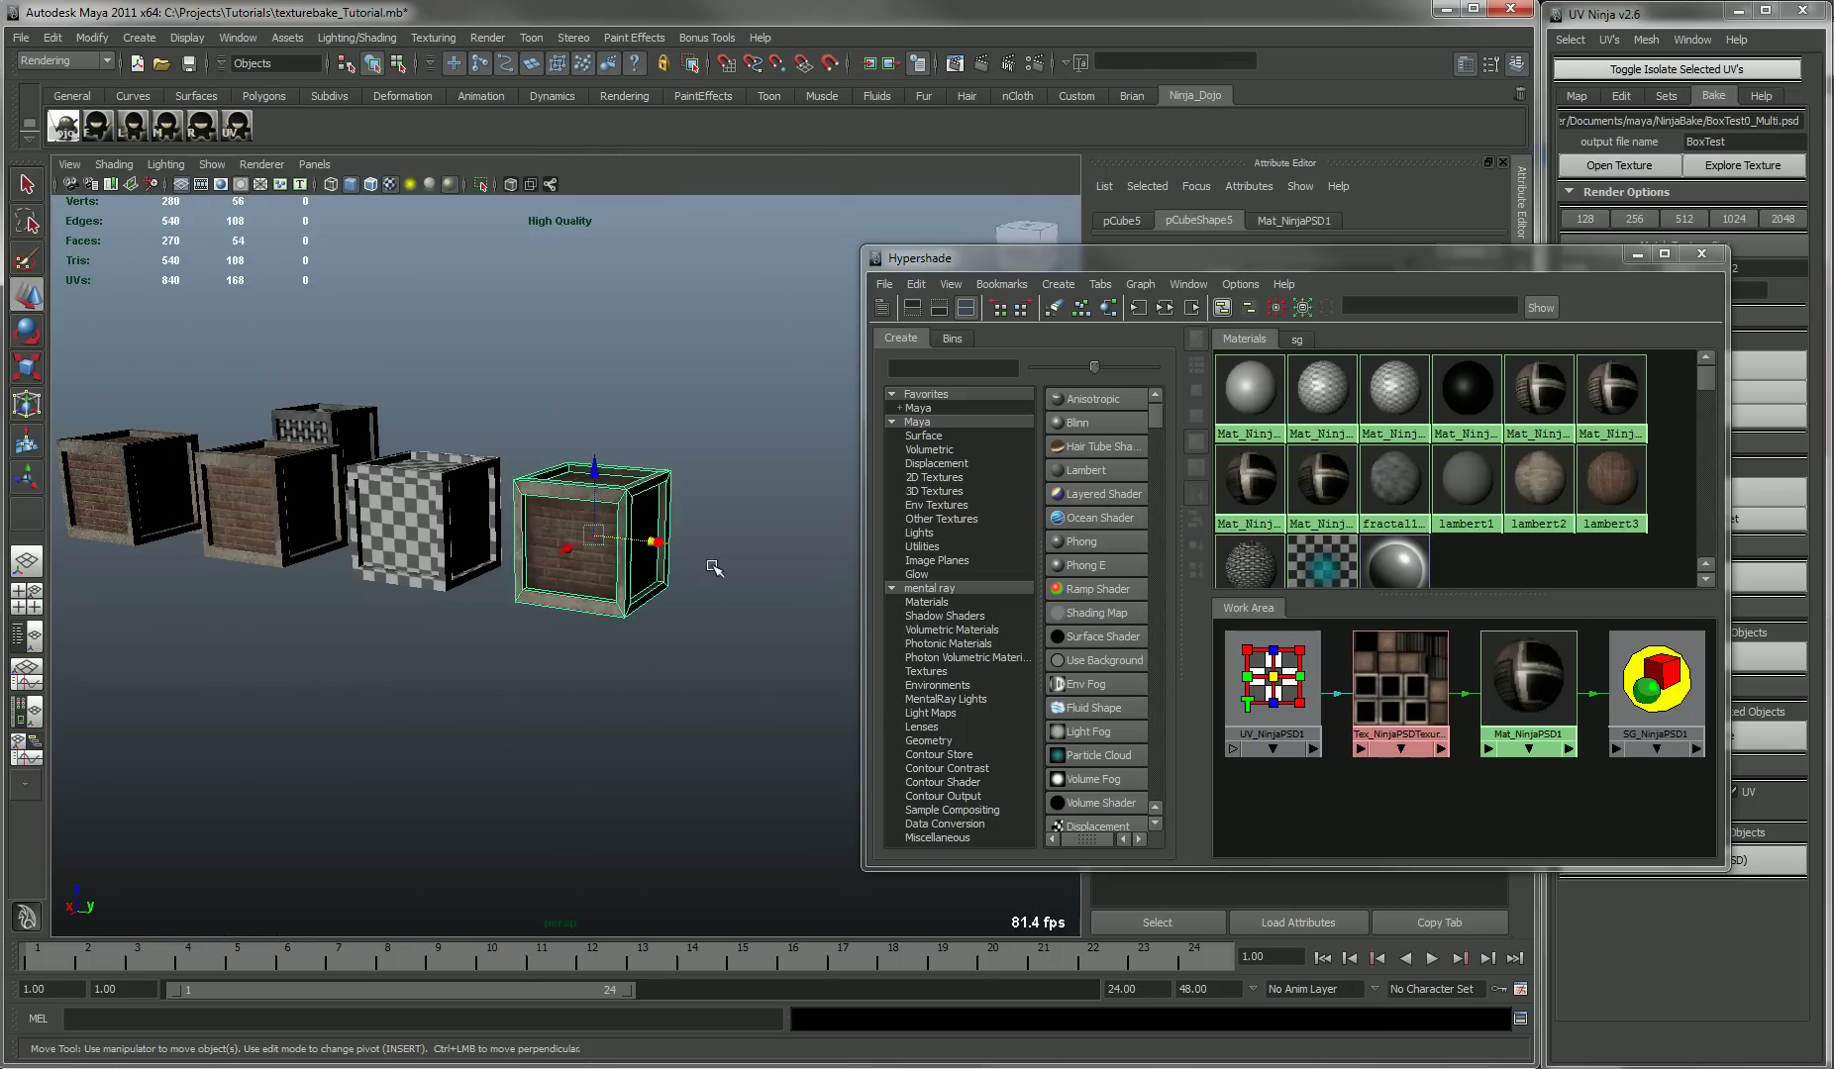
pyautogui.press('f')
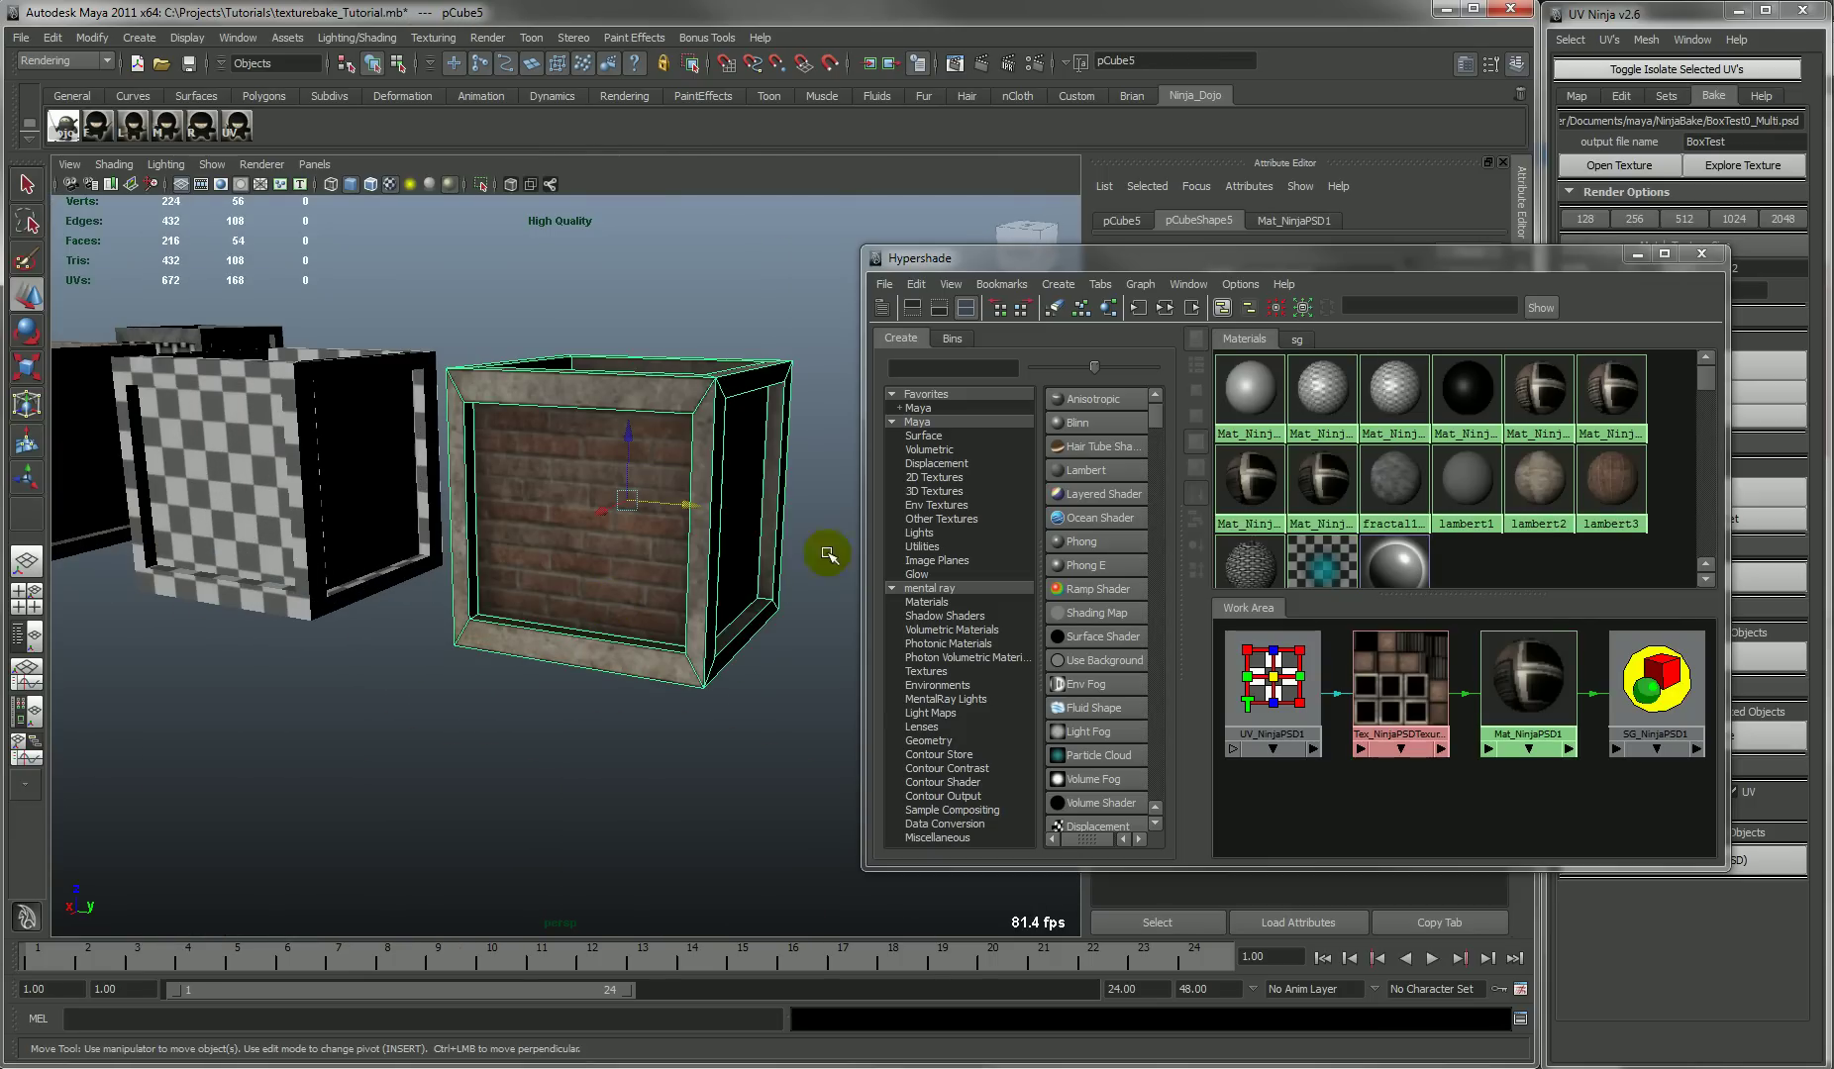
pyautogui.click(1637, 253)
# - Compare the multi-baked end crate with the other crates in the row from above and from the side
pyautogui.keyDown('alt'); pyautogui.moveTo(349, 599); pyautogui.dragTo(724, 594, button='middle'); pyautogui.keyUp('alt')
pyautogui.keyDown('alt'); pyautogui.moveTo(841, 556); pyautogui.dragTo(782, 602); pyautogui.keyUp('alt')
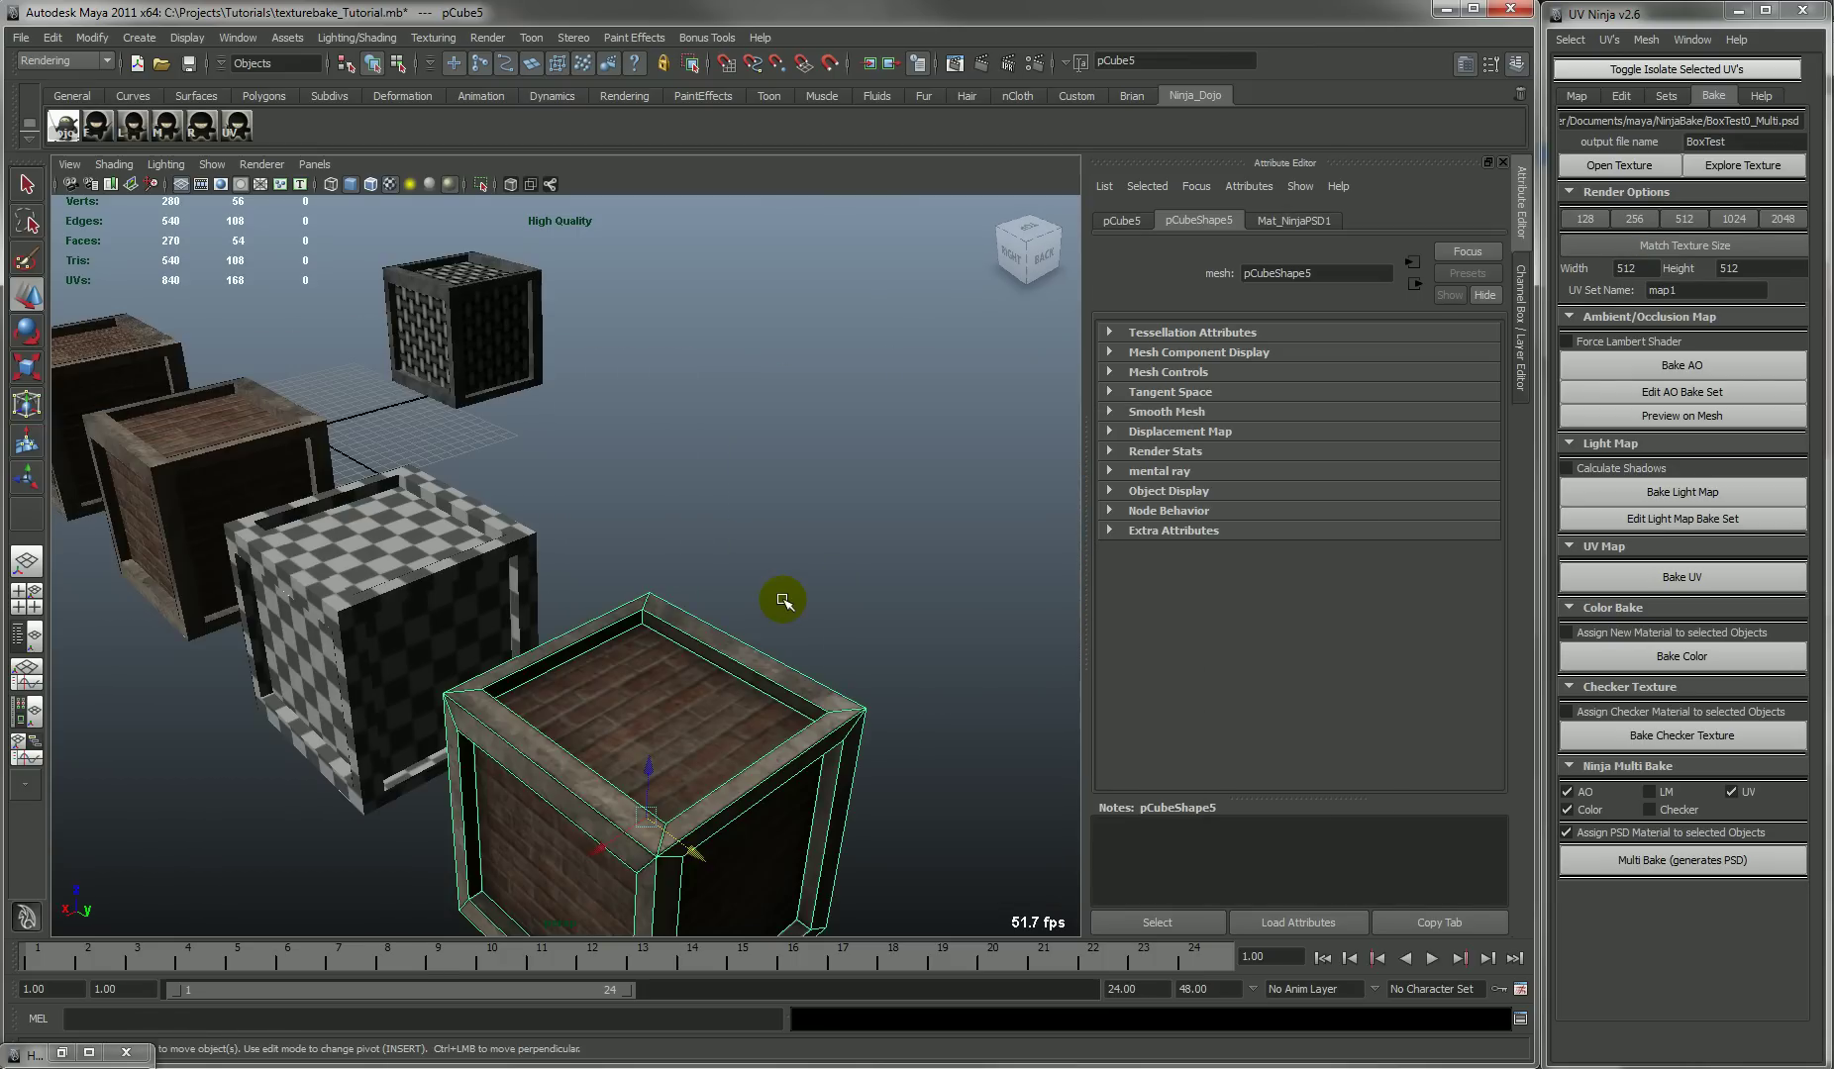
pyautogui.scroll(-7, 772, 604)
pyautogui.keyDown('alt'); pyautogui.moveTo(584, 558); pyautogui.dragTo(618, 560, button='middle'); pyautogui.keyUp('alt')
pyautogui.scroll(3, 710, 579)
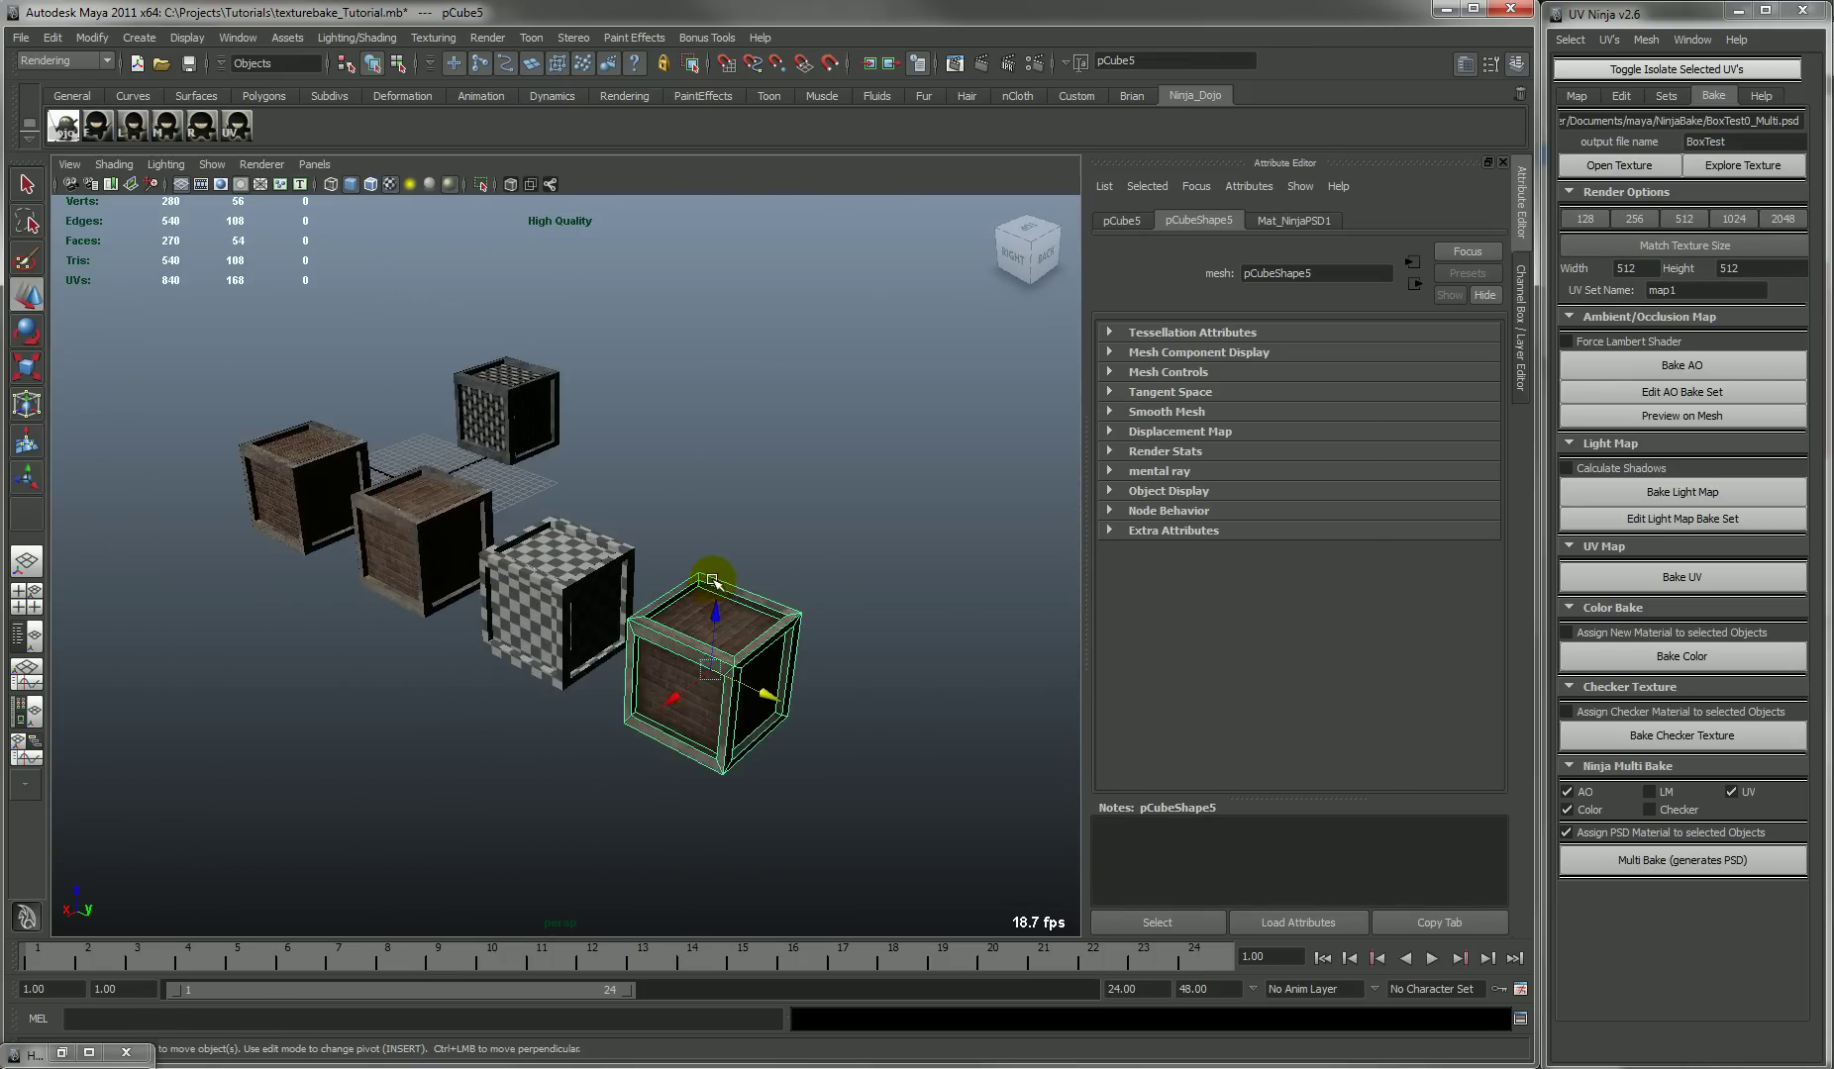
pyautogui.keyDown('alt'); pyautogui.moveTo(710, 579); pyautogui.dragTo(700, 559); pyautogui.keyUp('alt')
pyautogui.keyDown('alt'); pyautogui.moveTo(675, 535); pyautogui.dragTo(722, 571, button='middle'); pyautogui.keyUp('alt')
pyautogui.keyDown('alt'); pyautogui.moveTo(748, 550); pyautogui.dragTo(726, 569); pyautogui.keyUp('alt')
pyautogui.scroll(3, 721, 566)
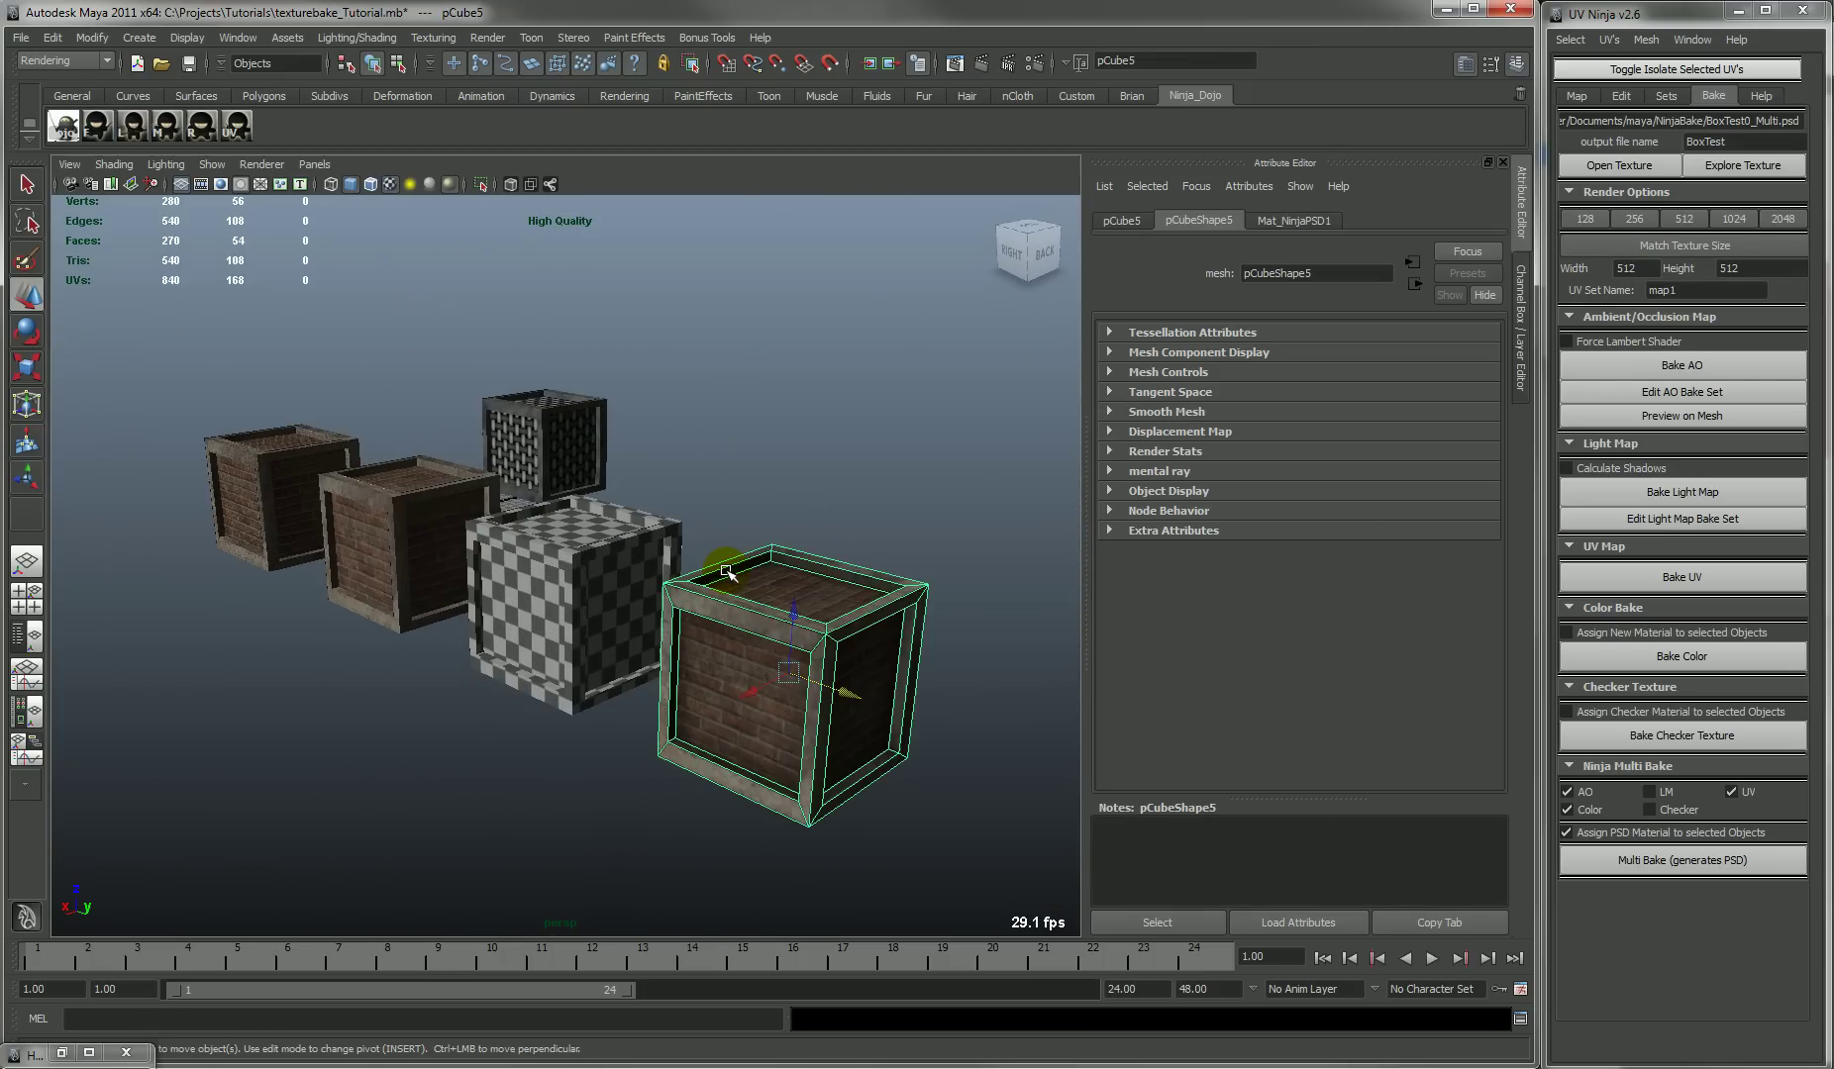
# - Show the AO bake set's attributes, and review its Occlusion Falloff and UV Ninja's bake width and height
pyautogui.click(1697, 395)
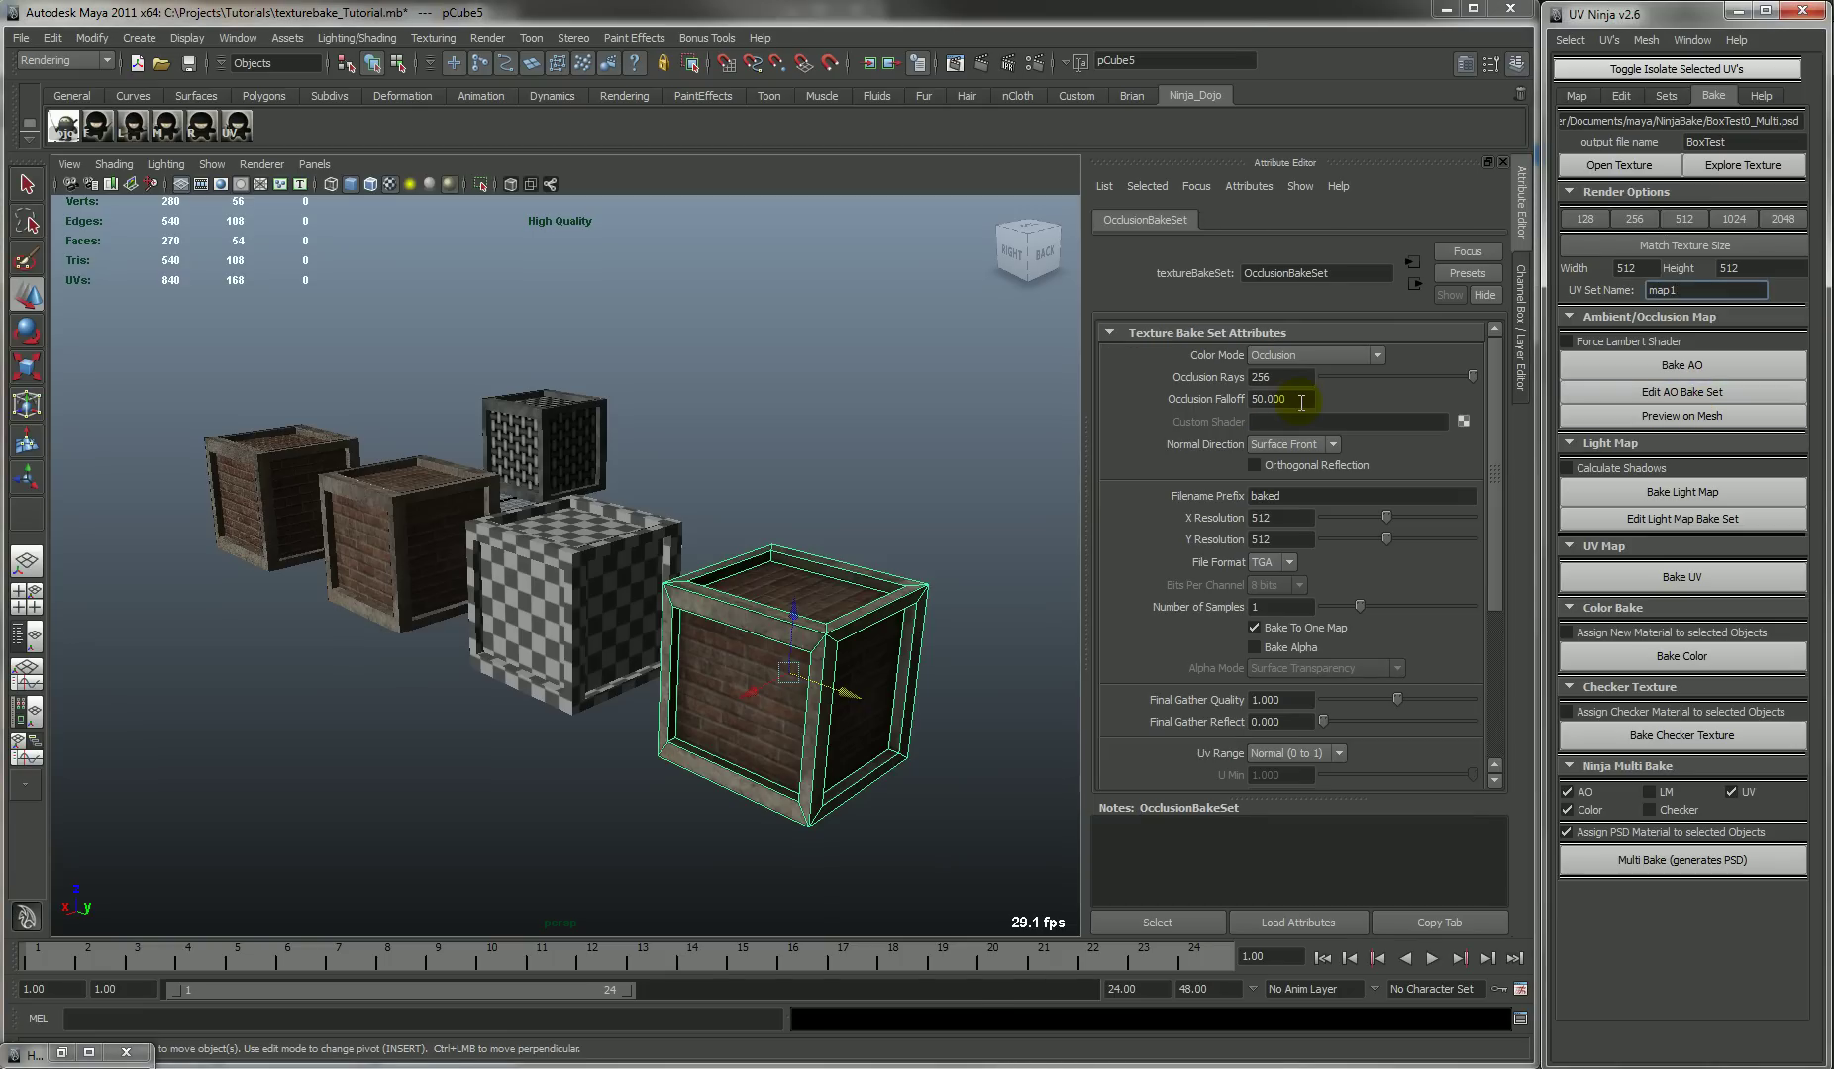
pyautogui.click(1300, 400)
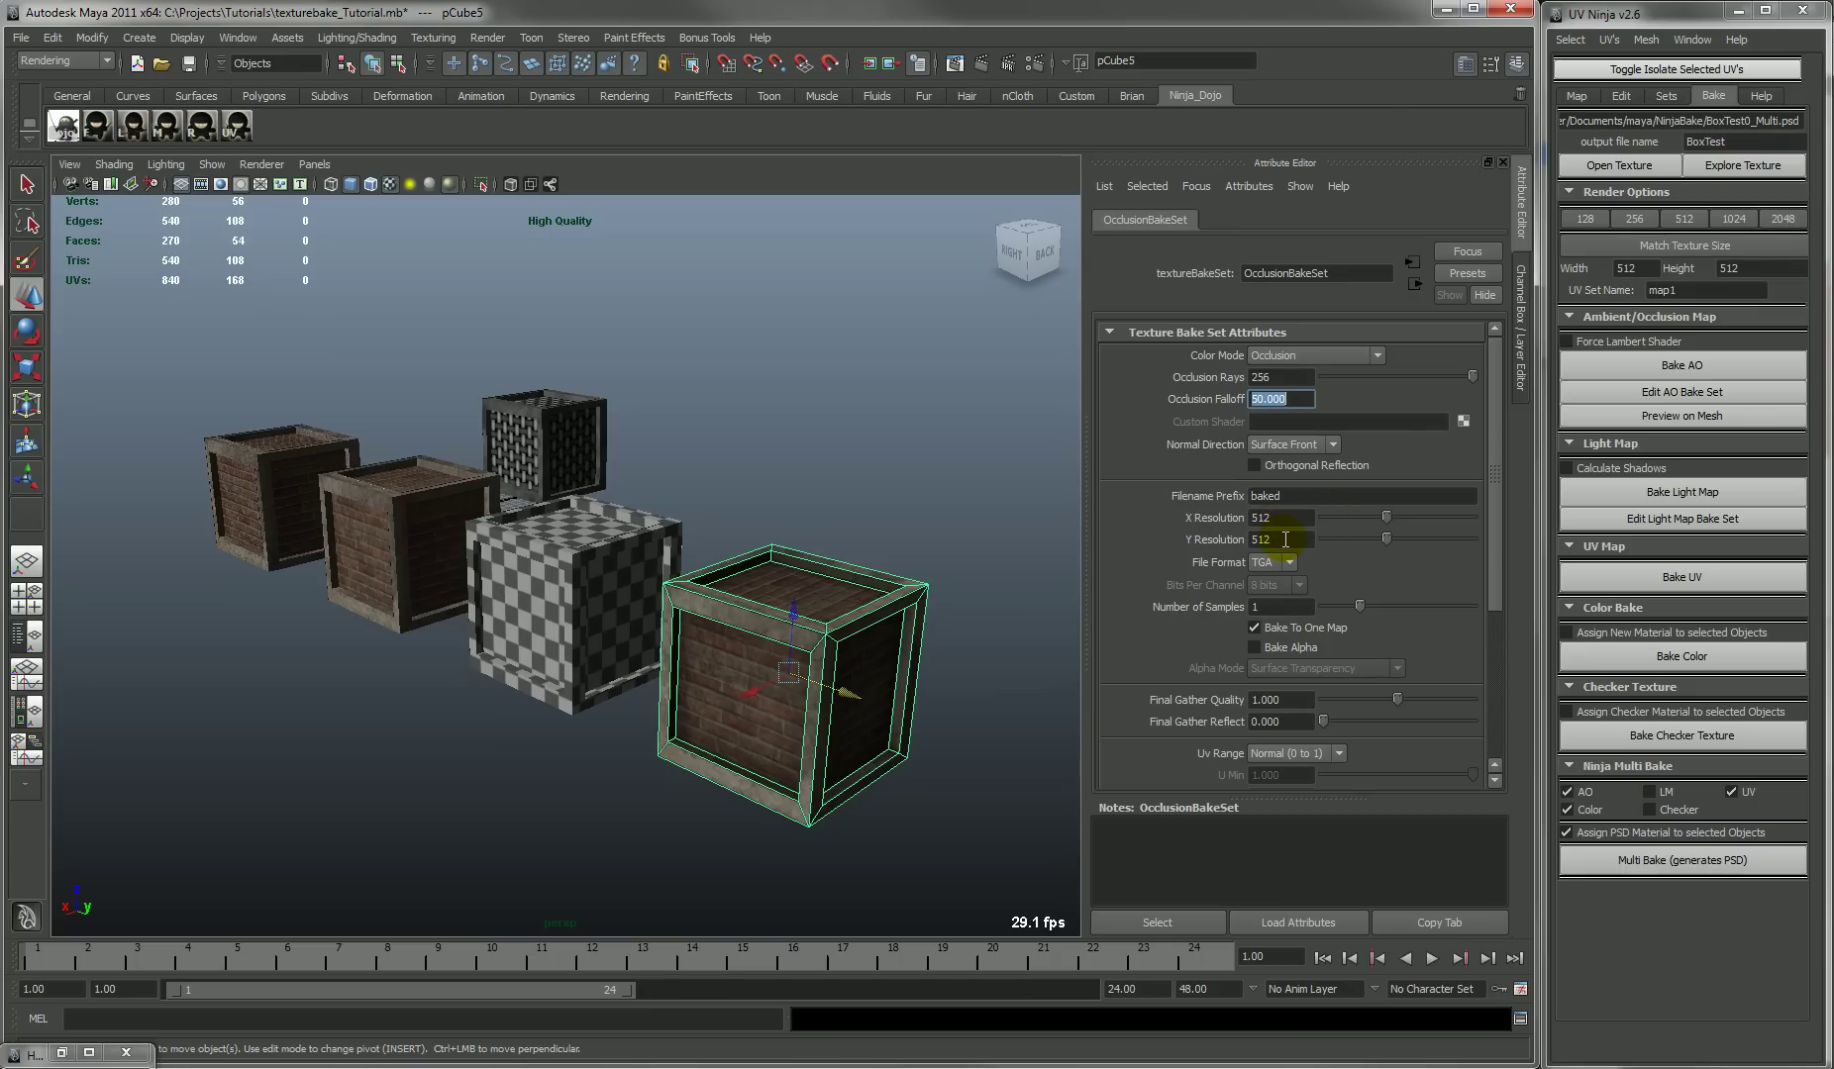
pyautogui.doubleClick(1634, 267)
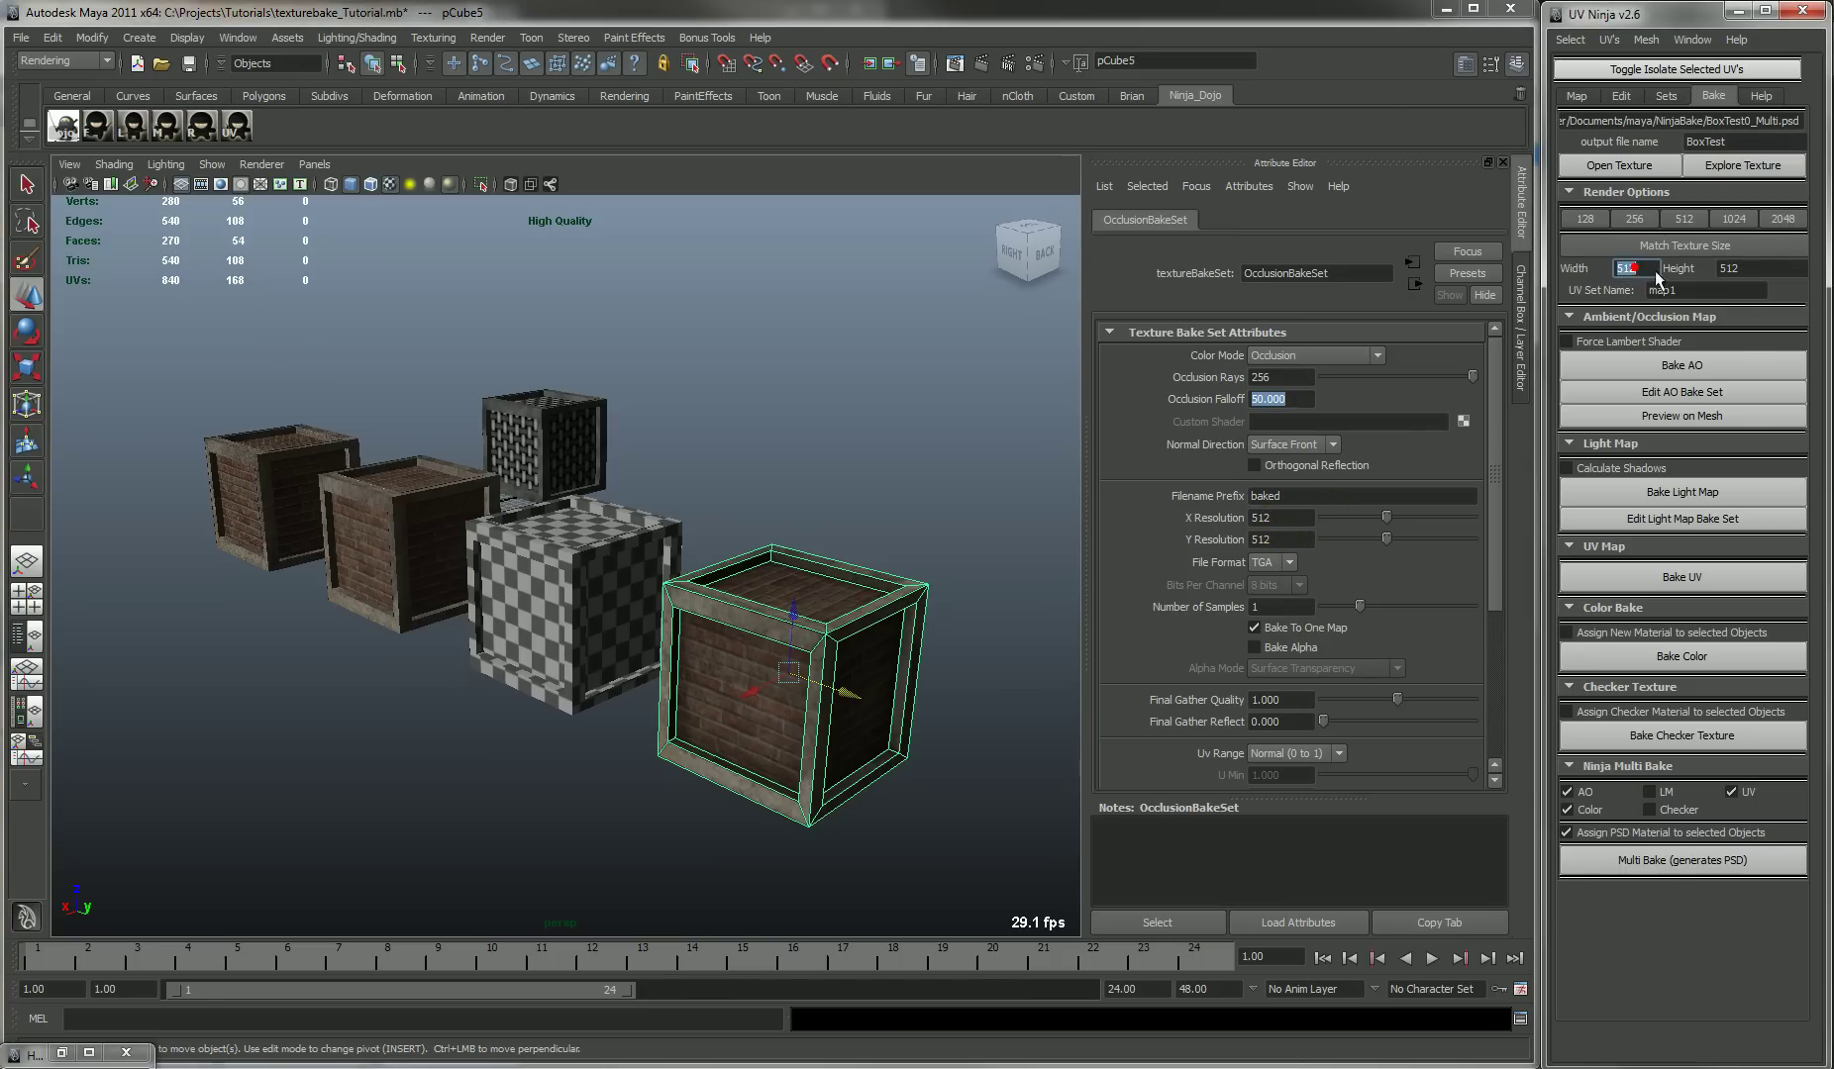
pyautogui.doubleClick(1735, 269)
# - Reselect the end crate and show the light map bake set's attributes for review
pyautogui.click(766, 430)
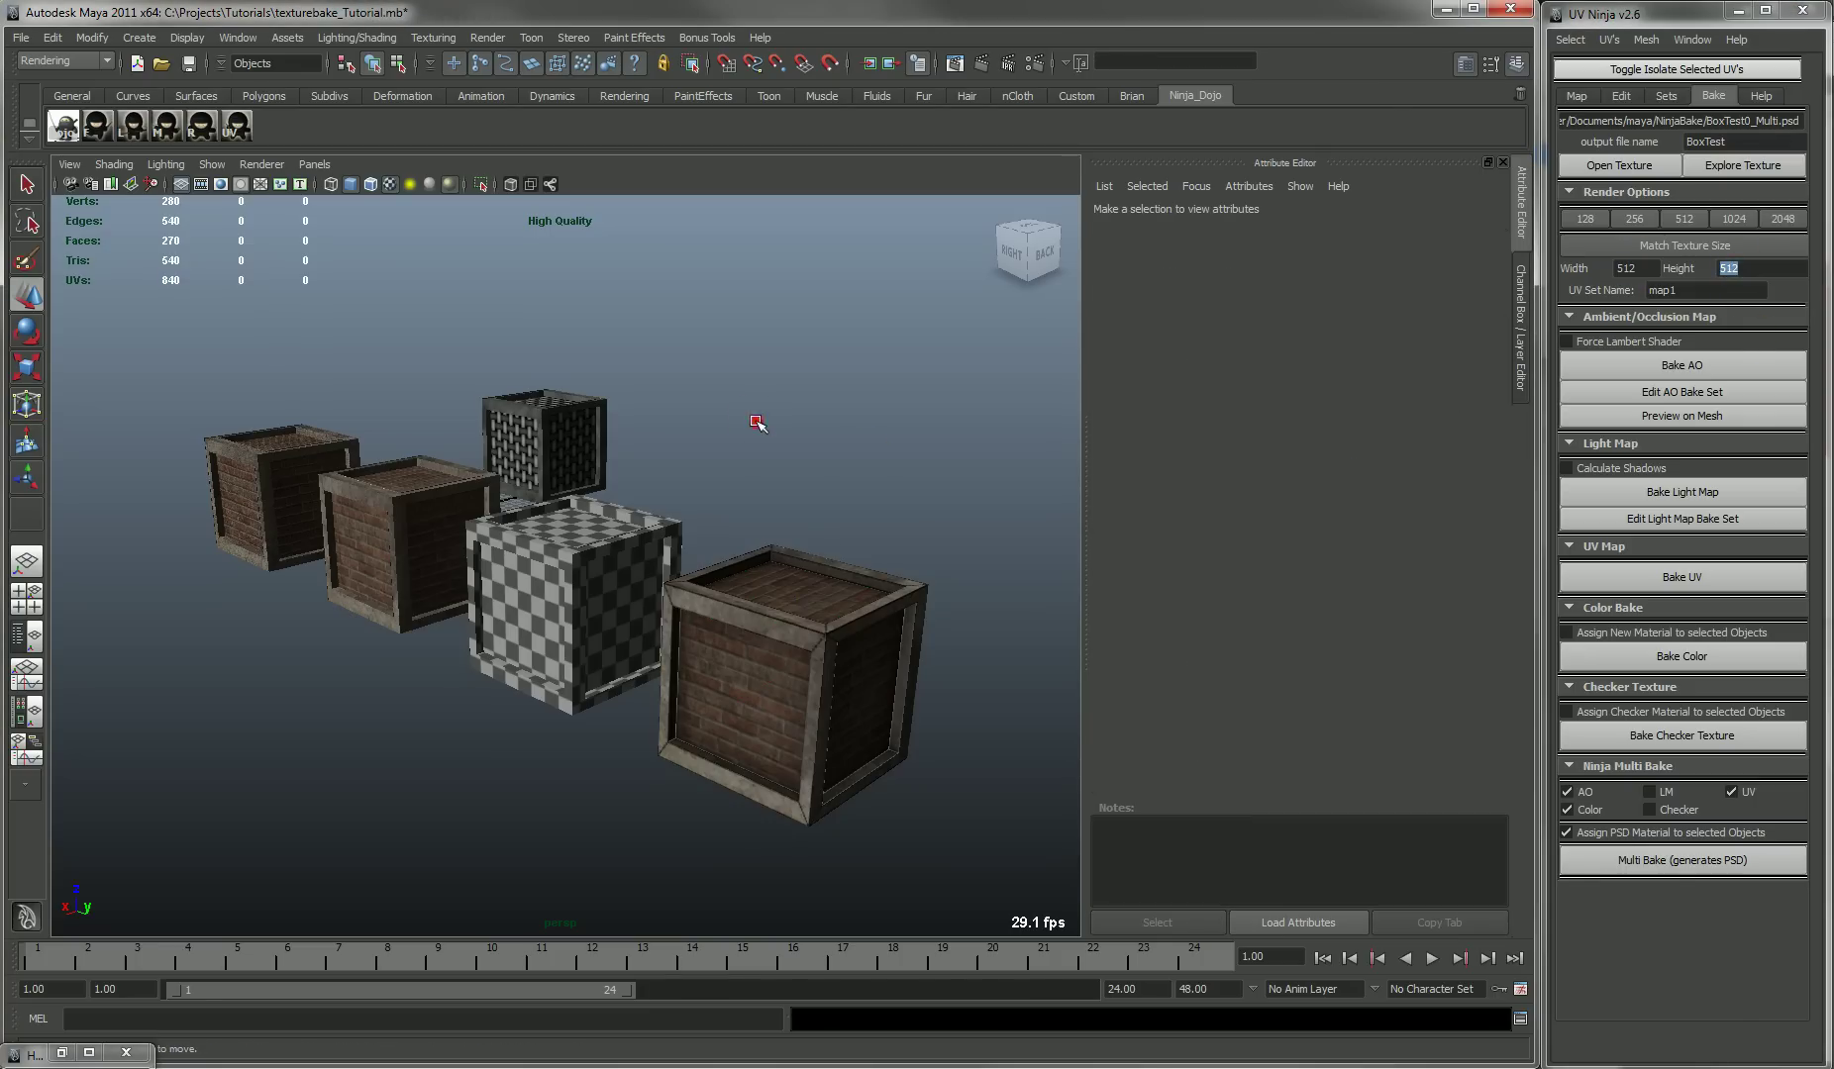
pyautogui.click(804, 612)
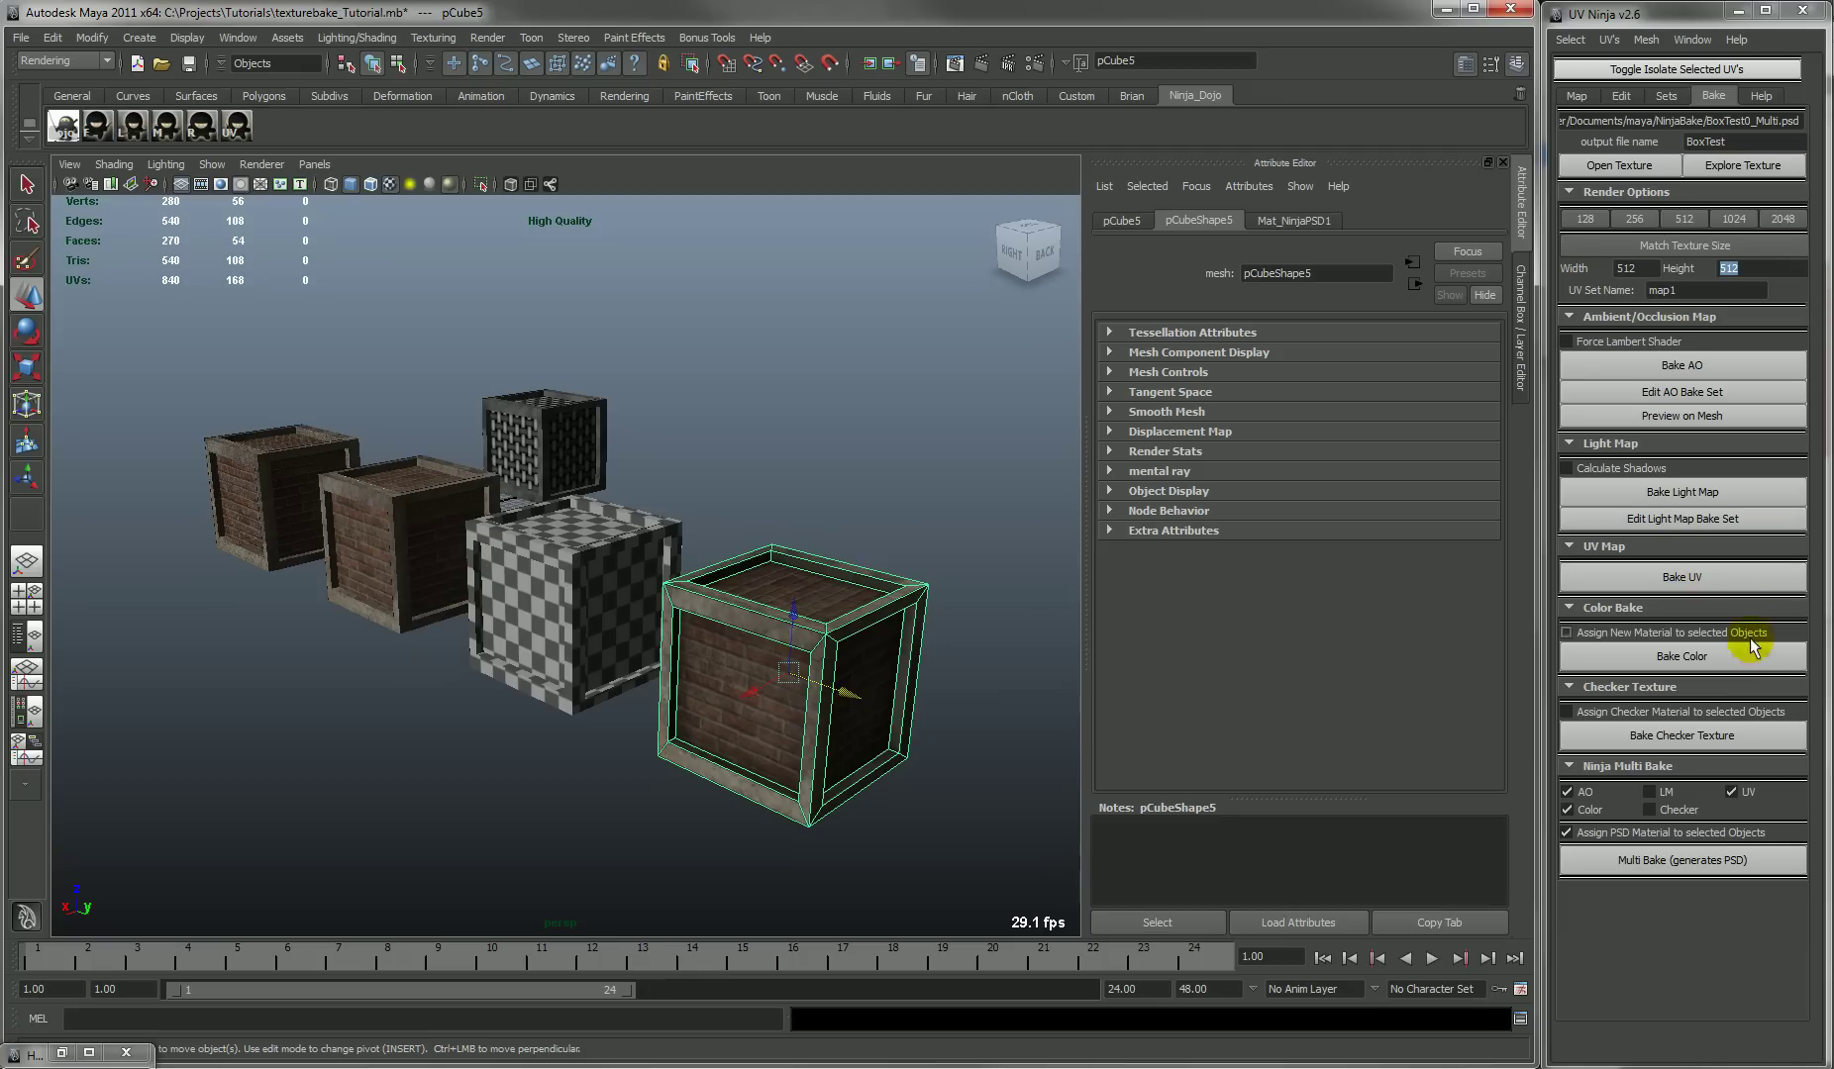
pyautogui.click(1708, 525)
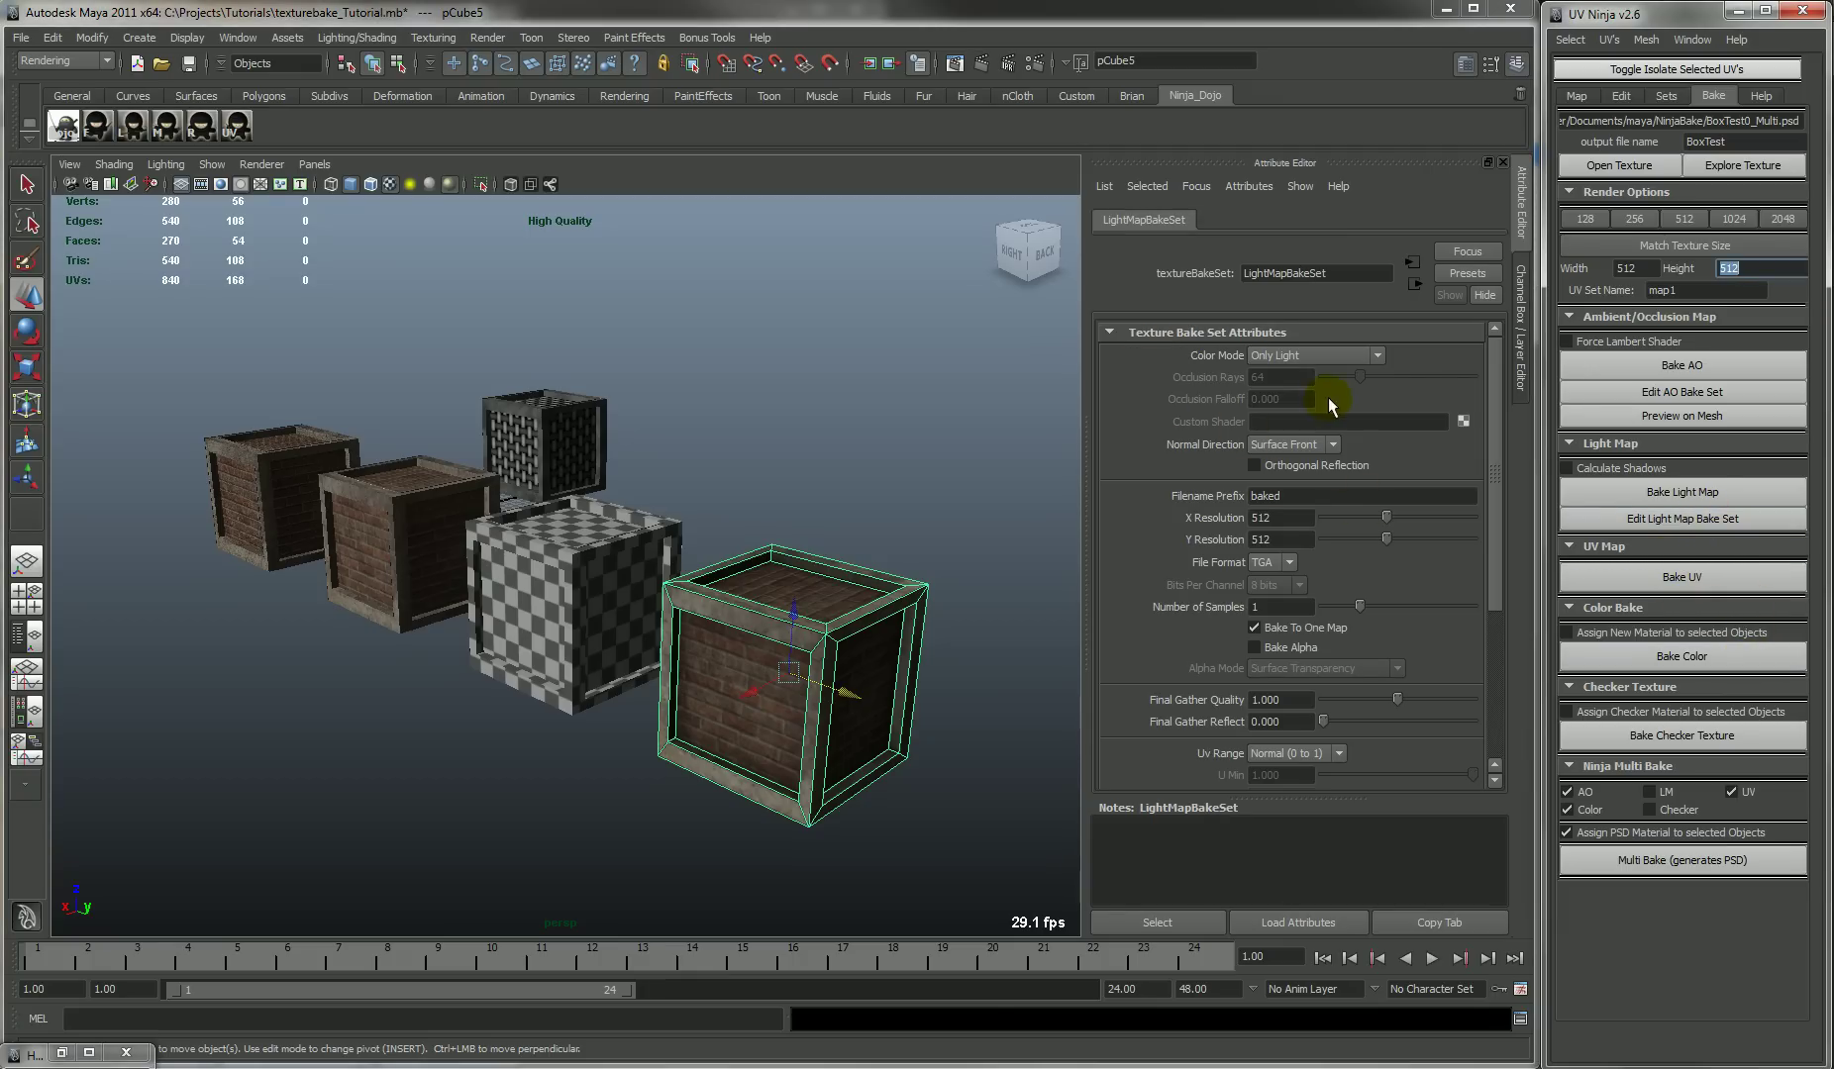
# - Select the woven-pattern crate behind the row to compare it with the baked crates
pyautogui.moveTo(733, 566)
pyautogui.keyDown('alt'); pyautogui.mouseDown()
pyautogui.moveTo(655, 629)
pyautogui.moveTo(729, 574)
pyautogui.mouseUp(); pyautogui.keyUp('alt')
pyautogui.click(798, 534)
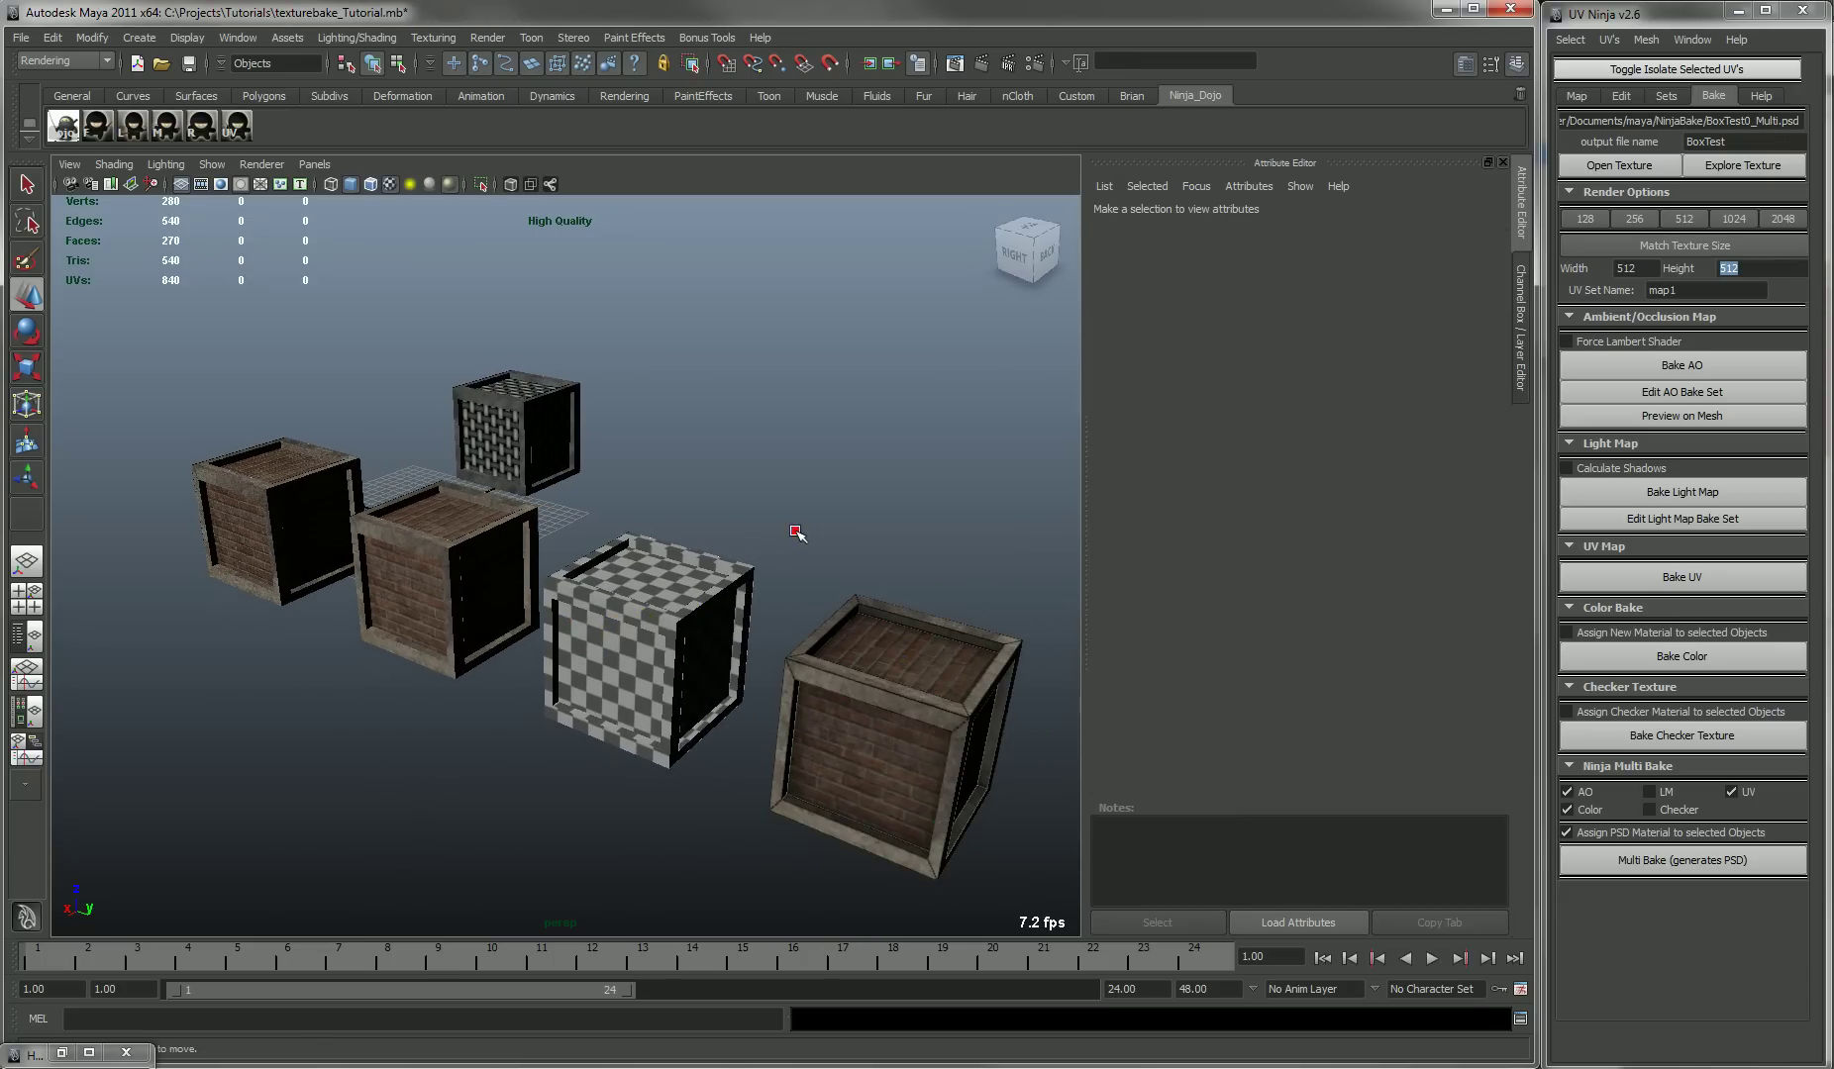
pyautogui.click(527, 416)
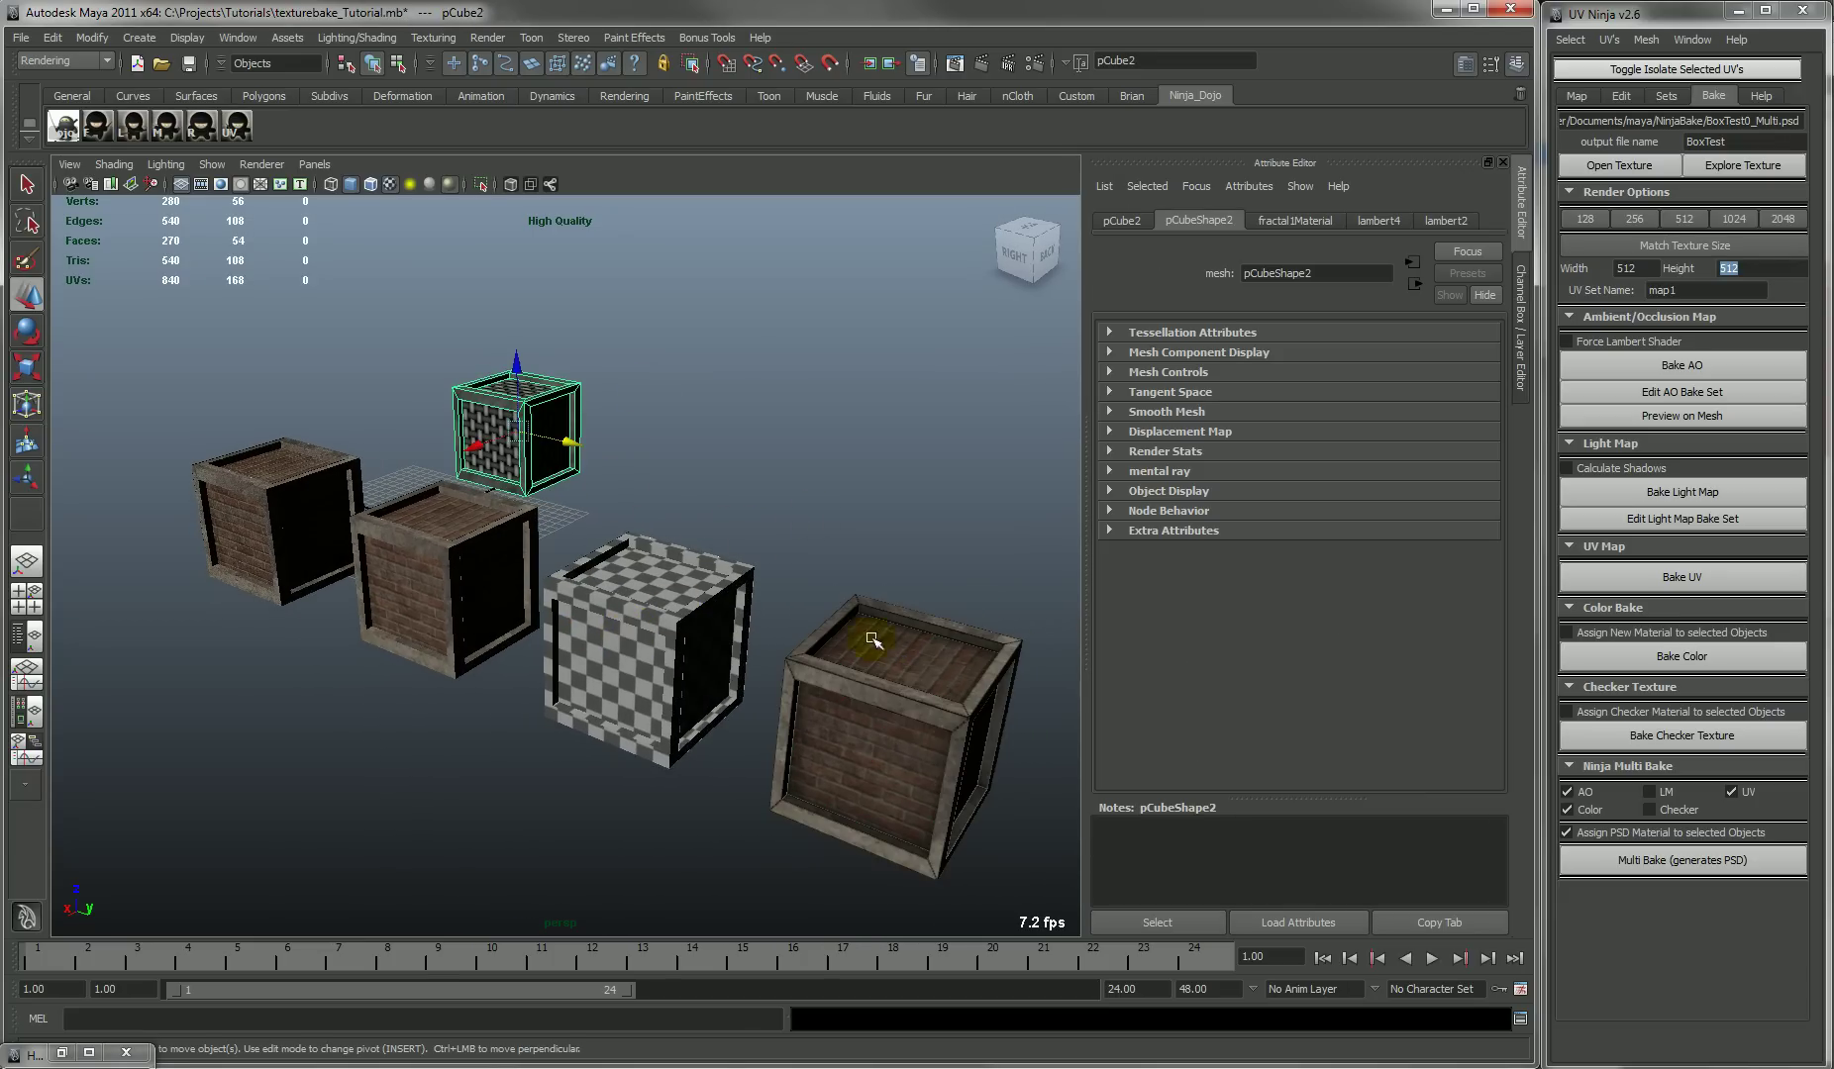